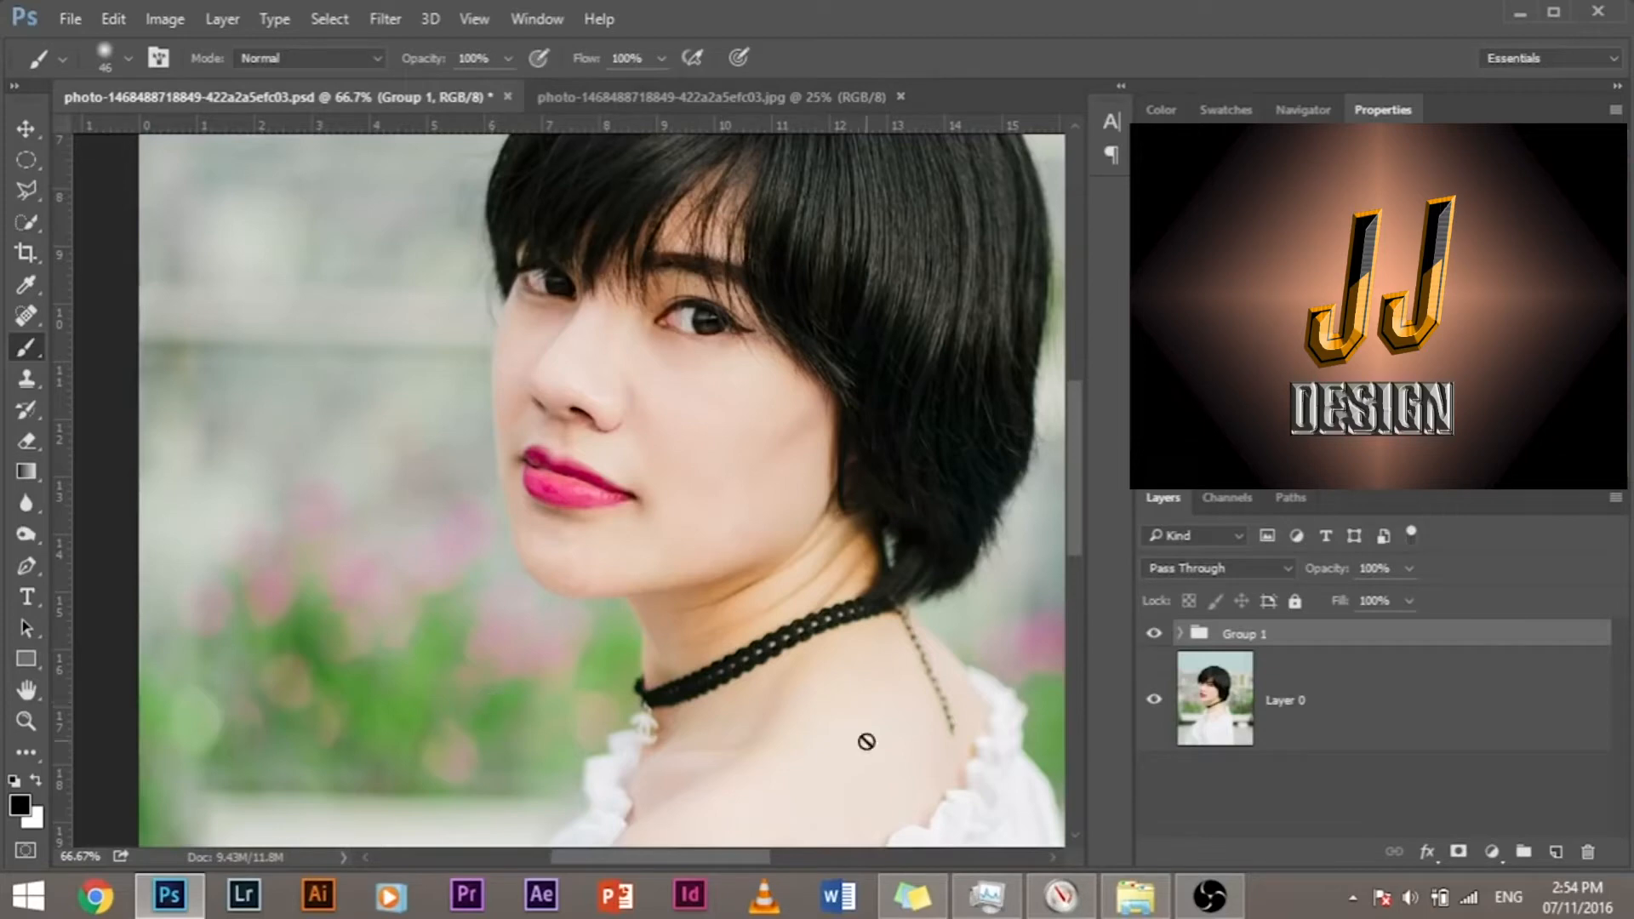
Step: Switch to the original JPG portrait and place it first among the open documents
click(704, 101)
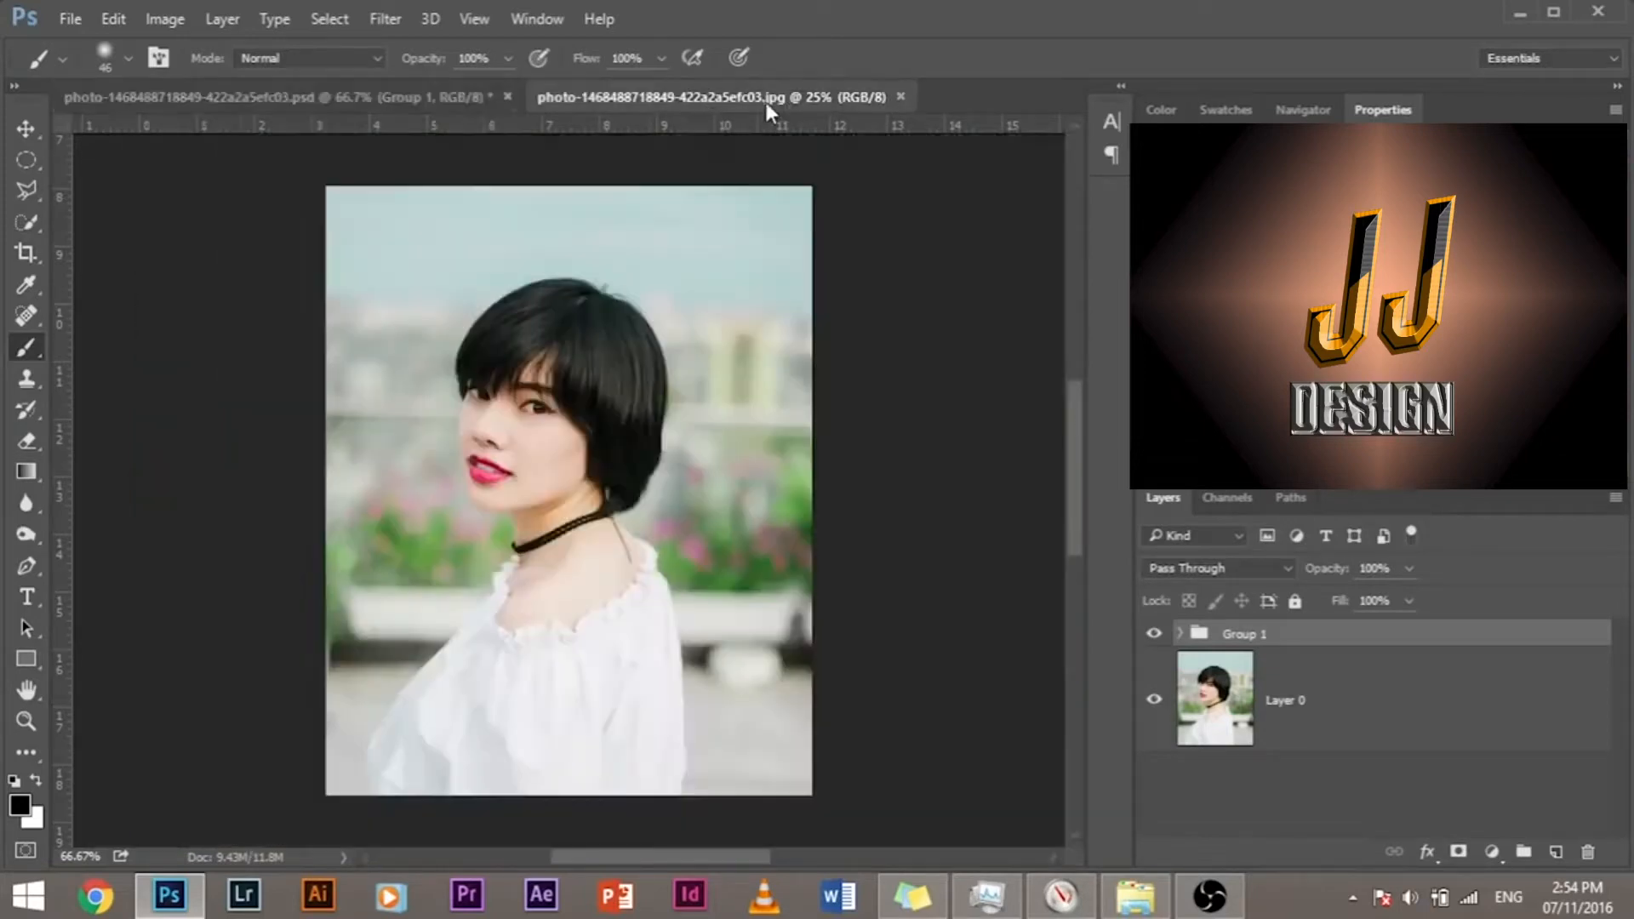
drag(692, 97, 253, 109)
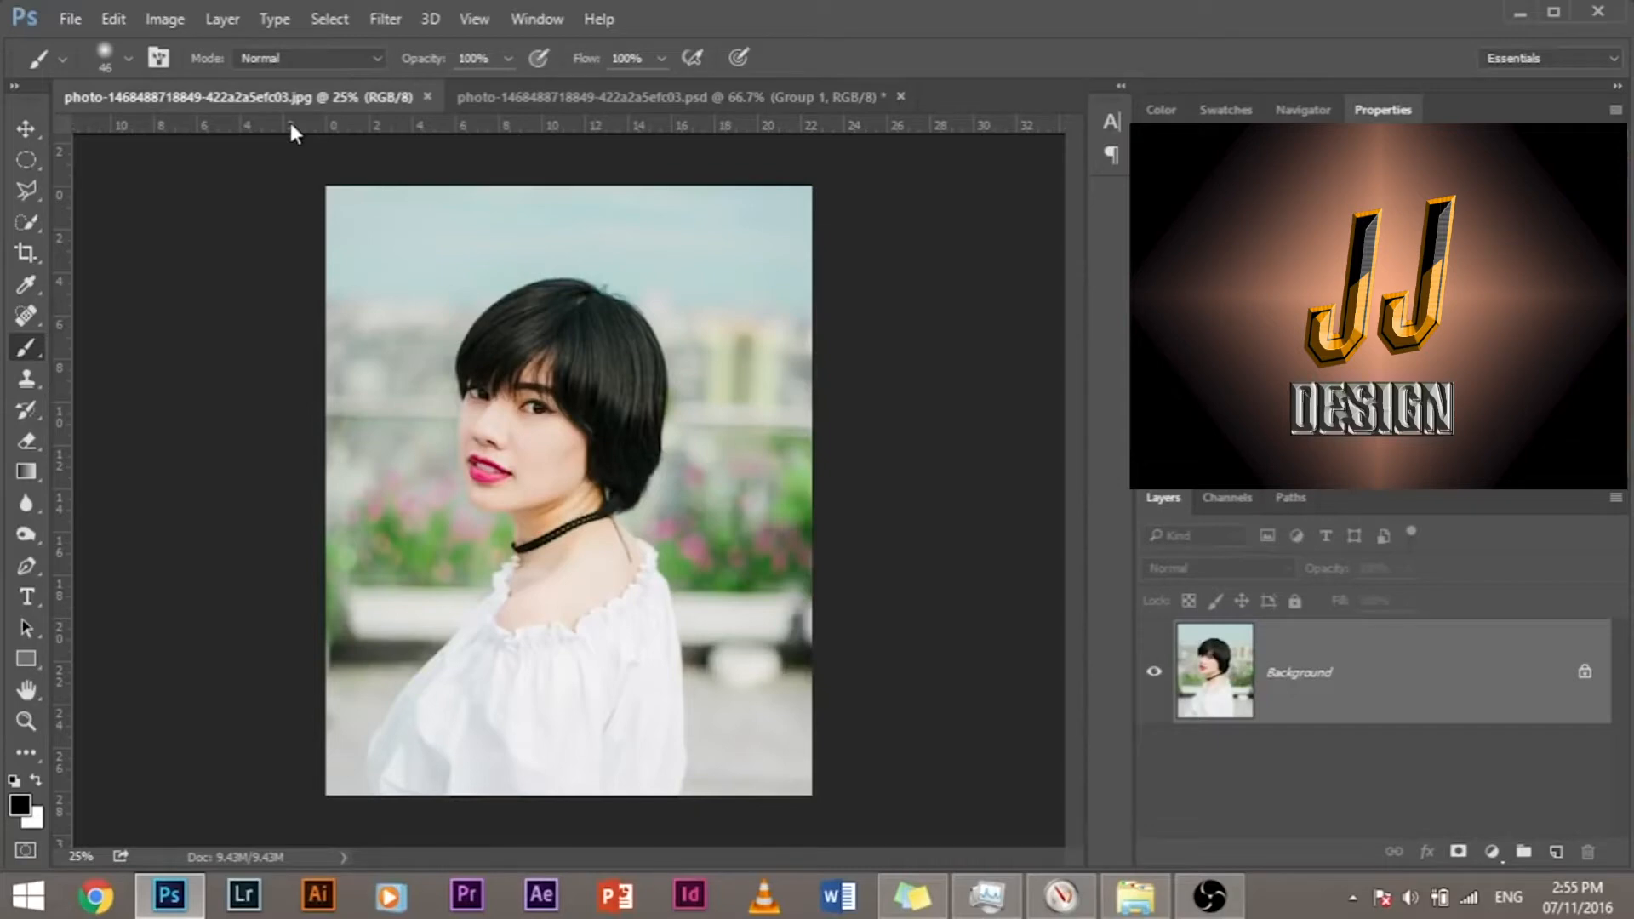
key(ctrl+plus)
key(ctrl+plus)
key(ctrl+plus)
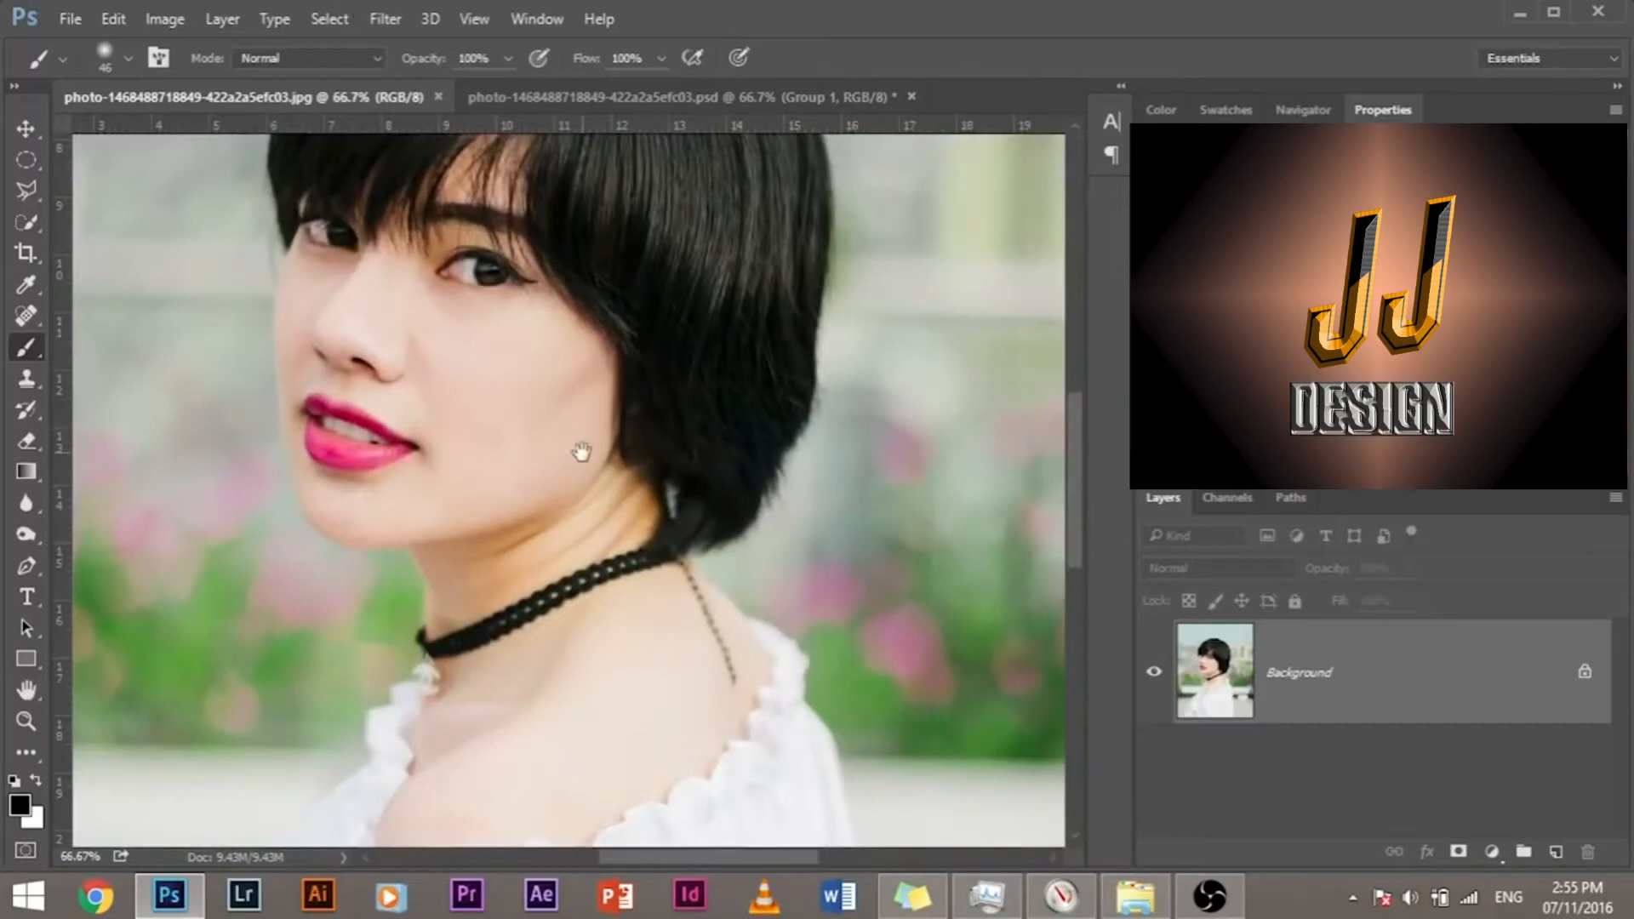
mouse_move(506, 417)
mouse_down()
mouse_move(685, 590)
mouse_move(723, 559)
mouse_move(656, 499)
mouse_up()
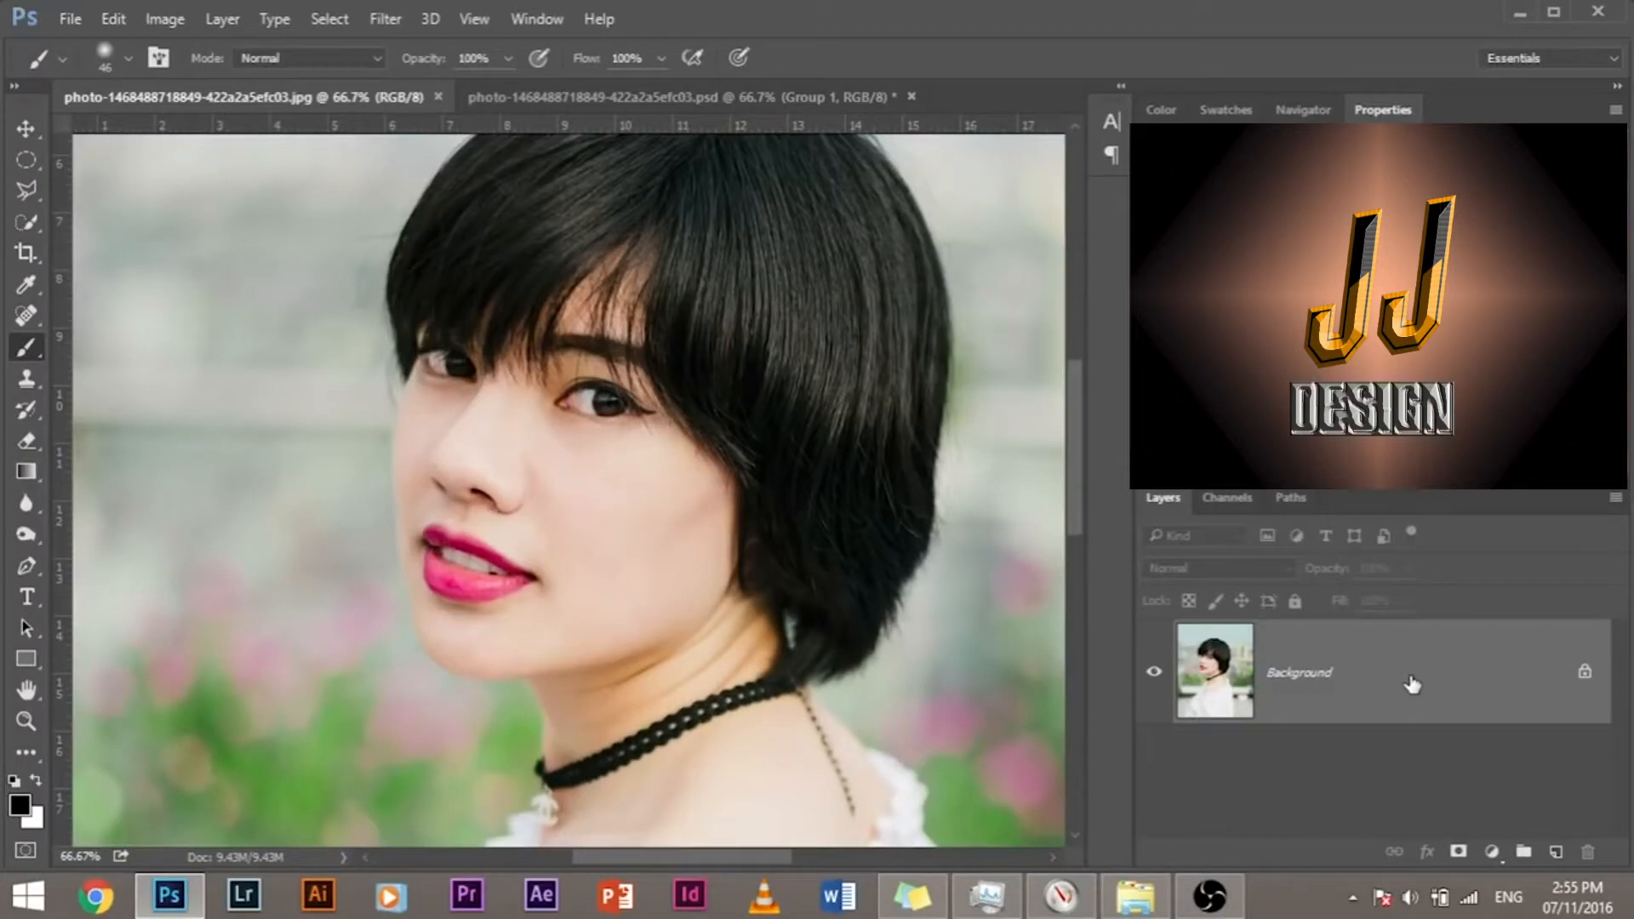
drag(1413, 685, 1557, 852)
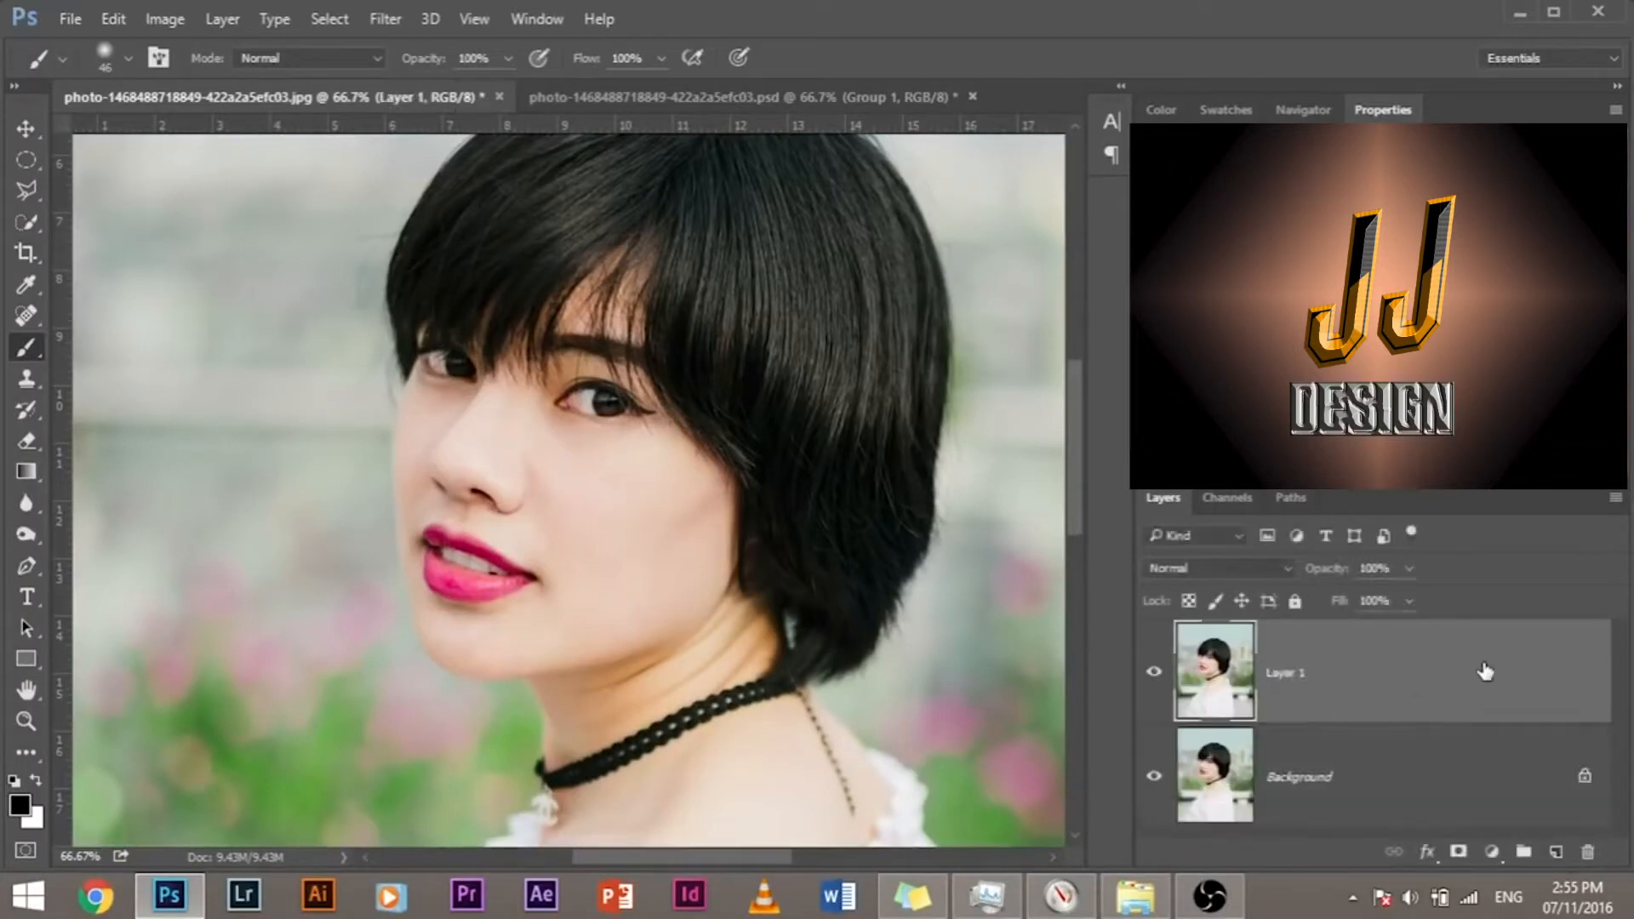
drag(1488, 792, 1588, 854)
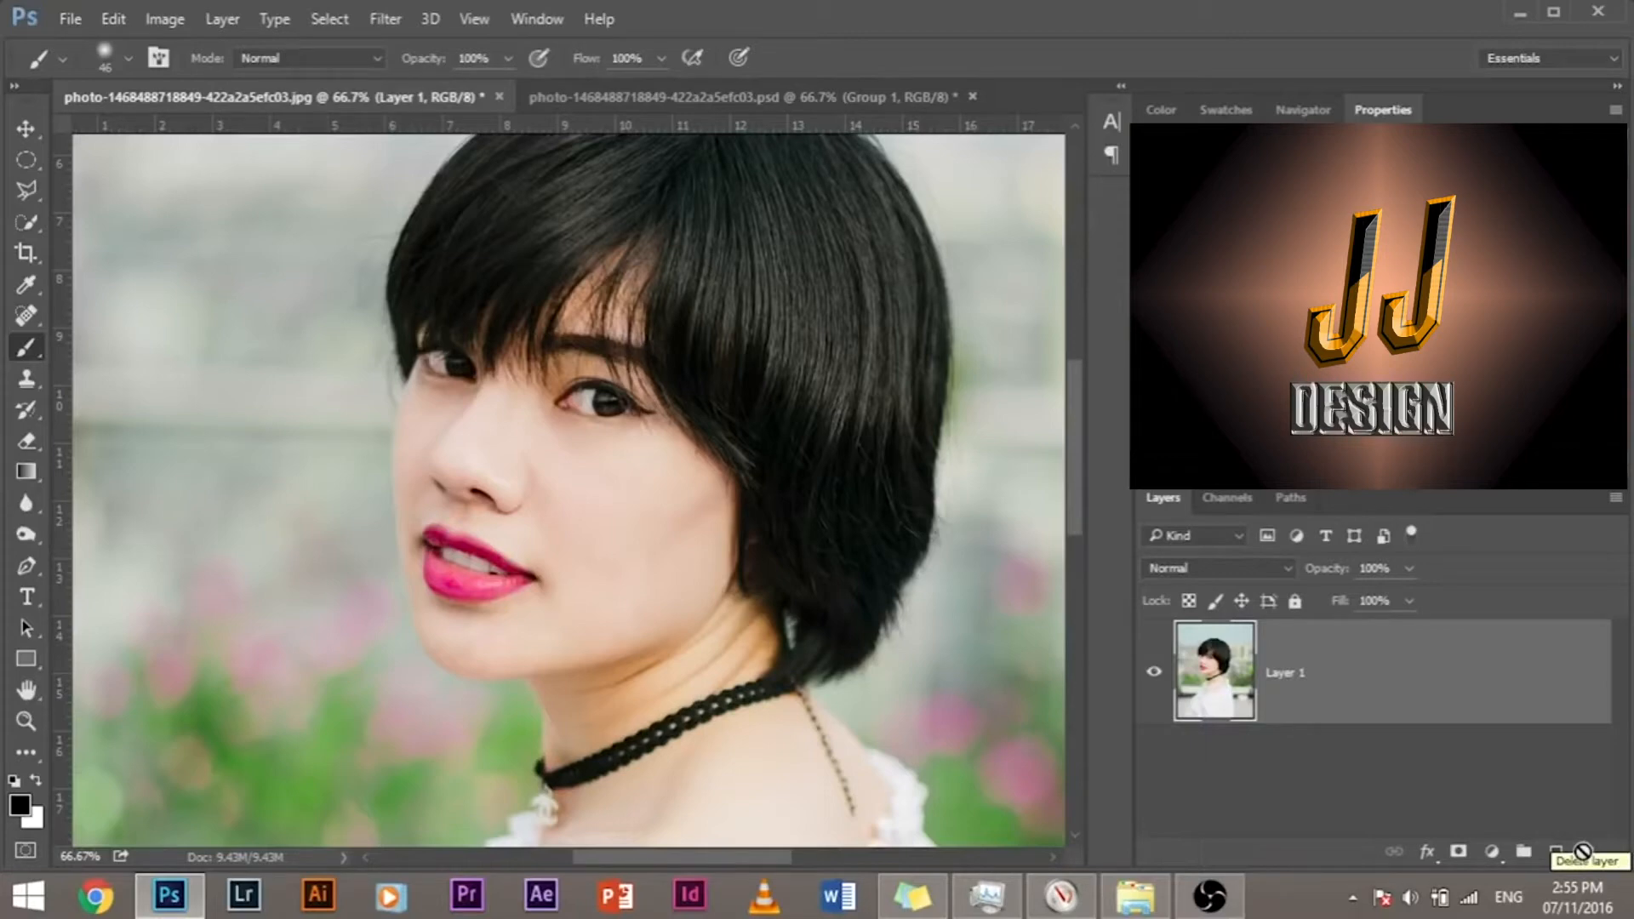
key(ctrl+alt+z)
key(ctrl+alt+z)
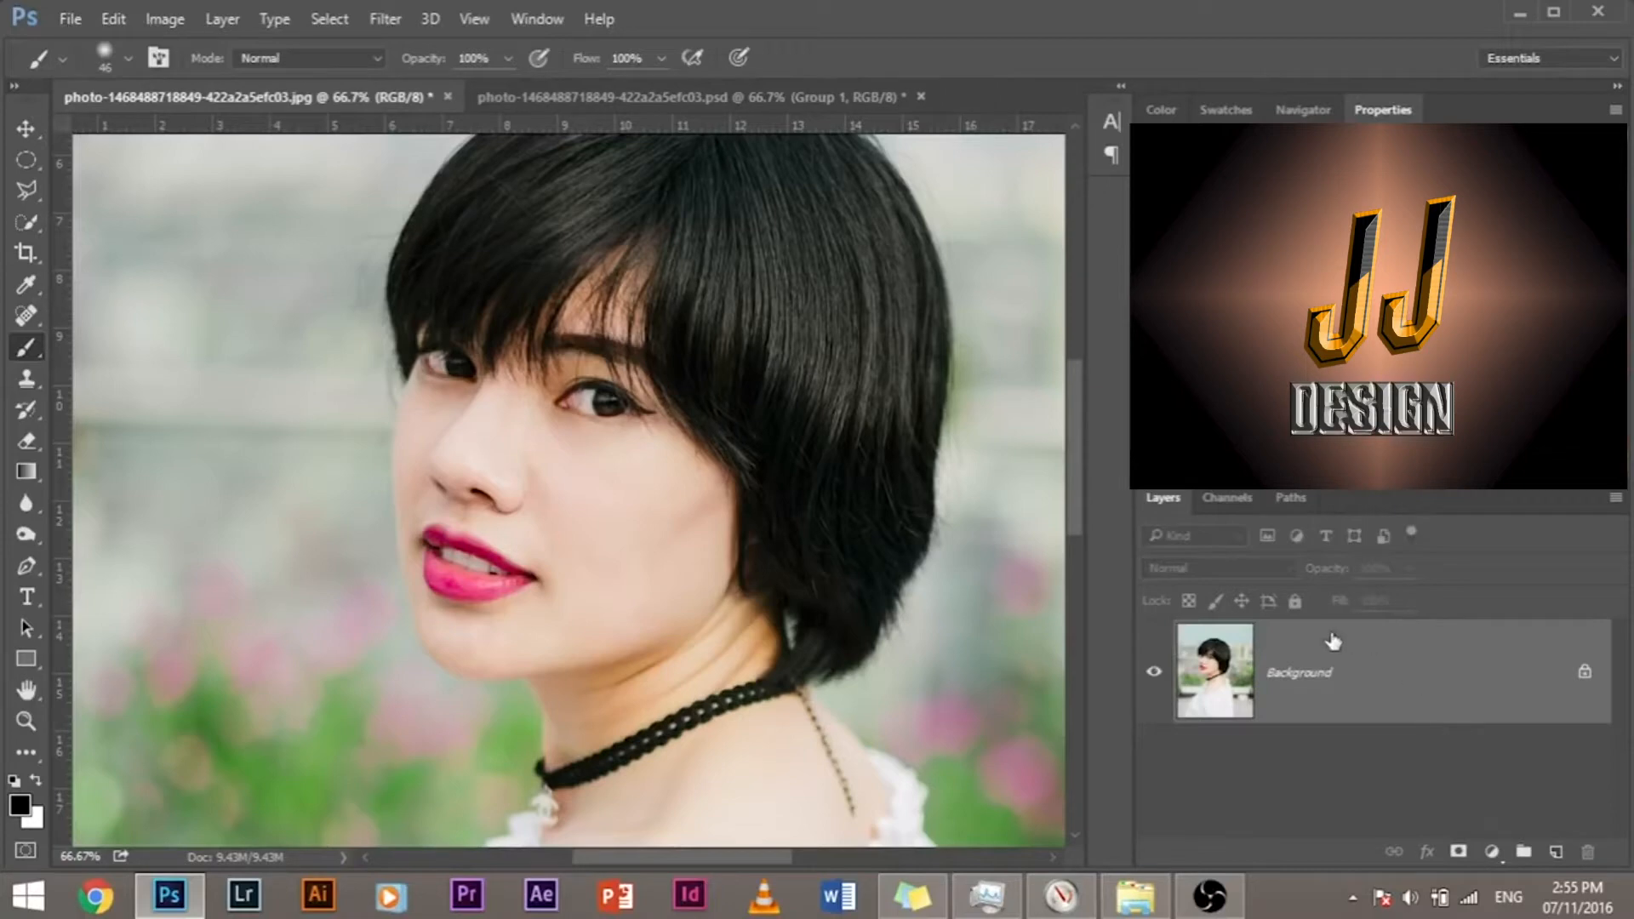
Step: Convert the locked Background into a regular layer named "Back"
double_click(1298, 696)
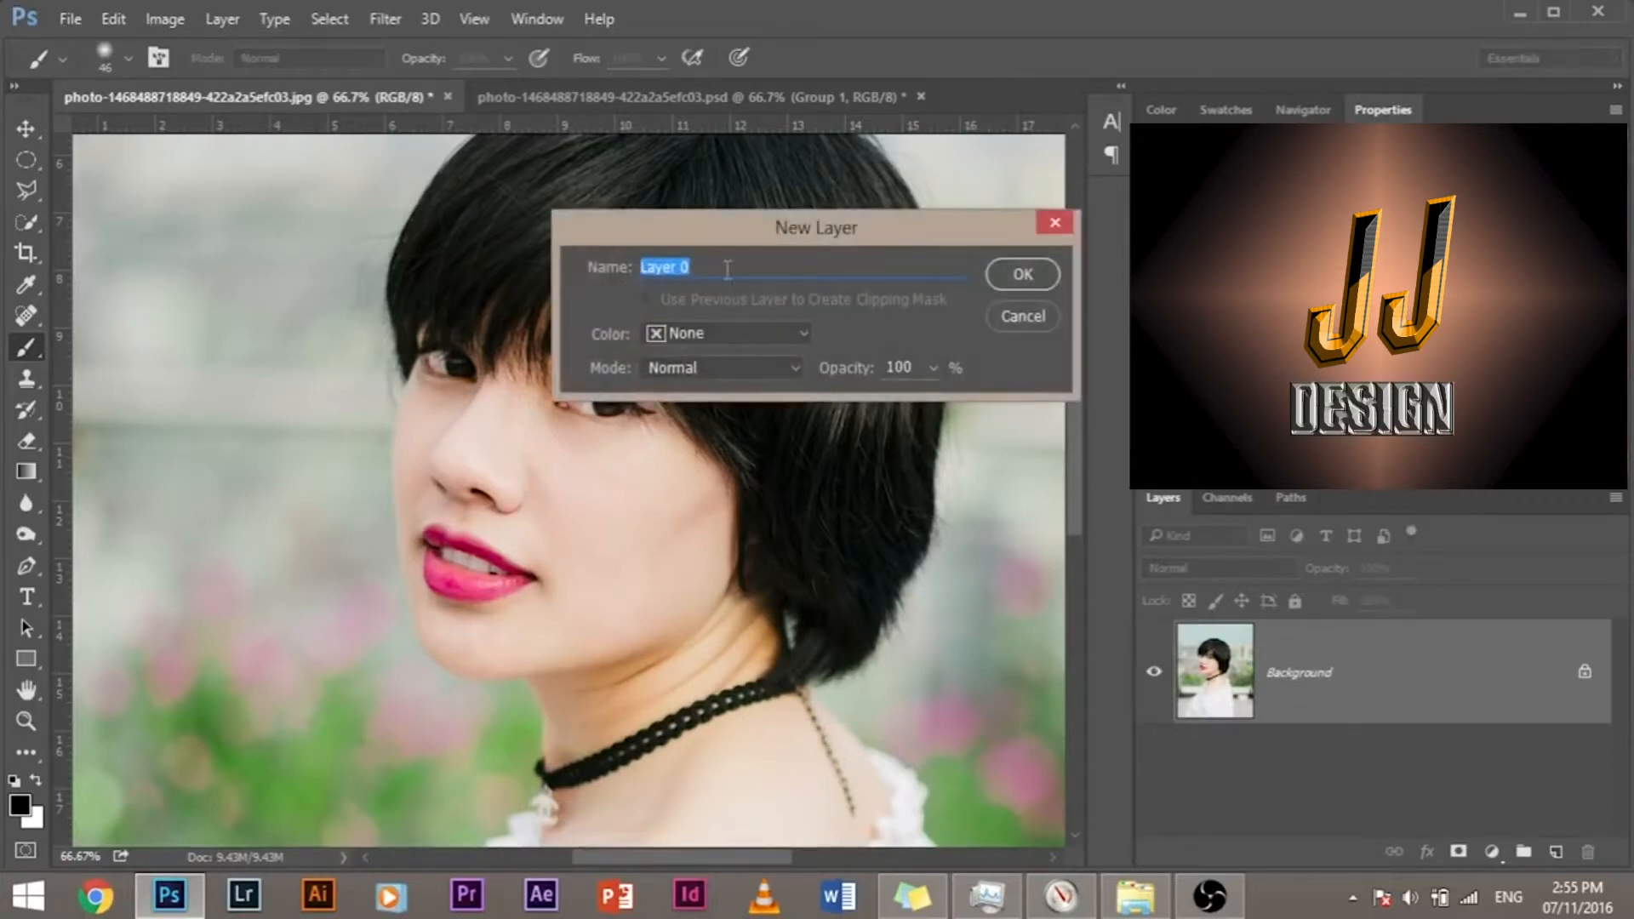
text(Back)
click(1026, 274)
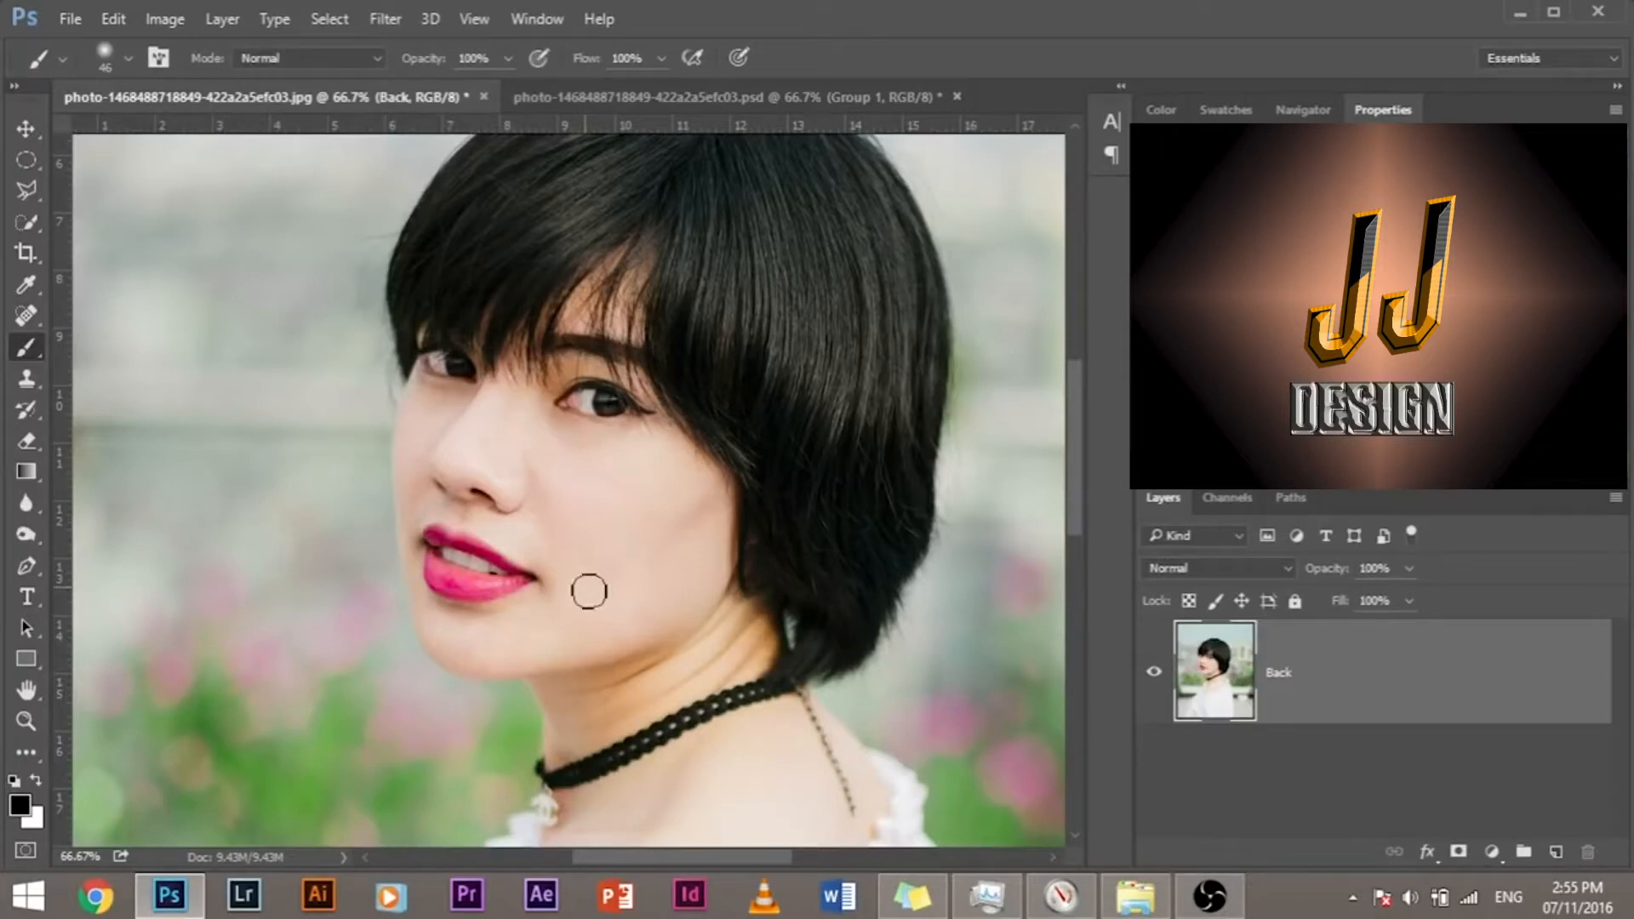
Step: Select the lower face with the Polygonal Lasso, enclosing the lips, chin and cheek along the jawline and just under the nose
key(ctrl+plus)
key(ctrl+plus)
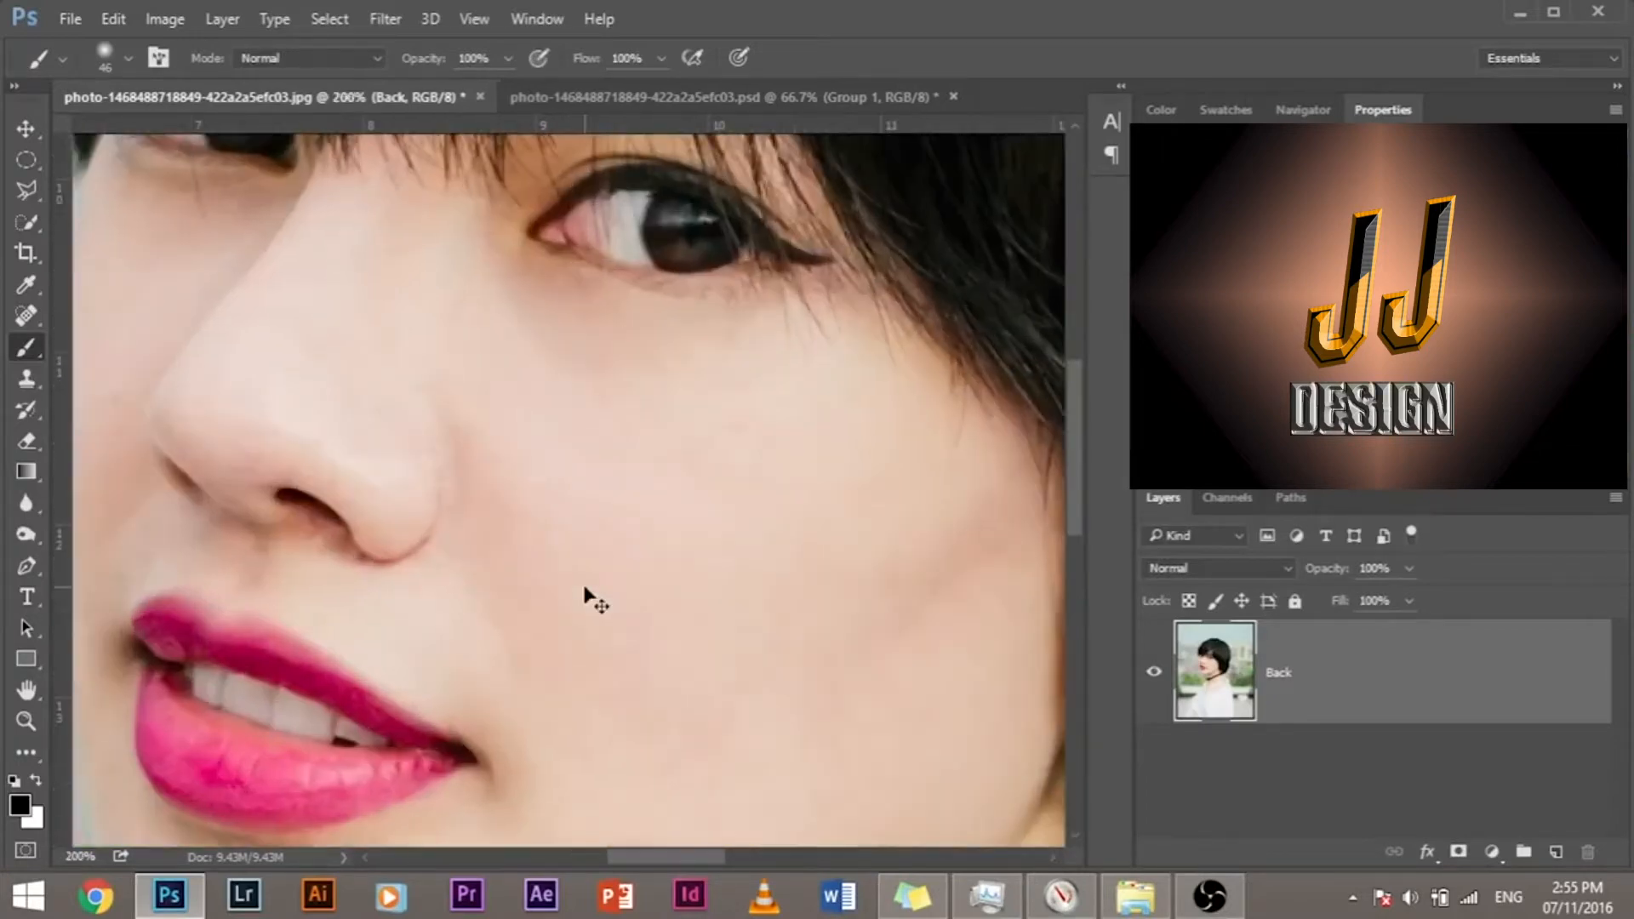
drag(412, 559, 493, 437)
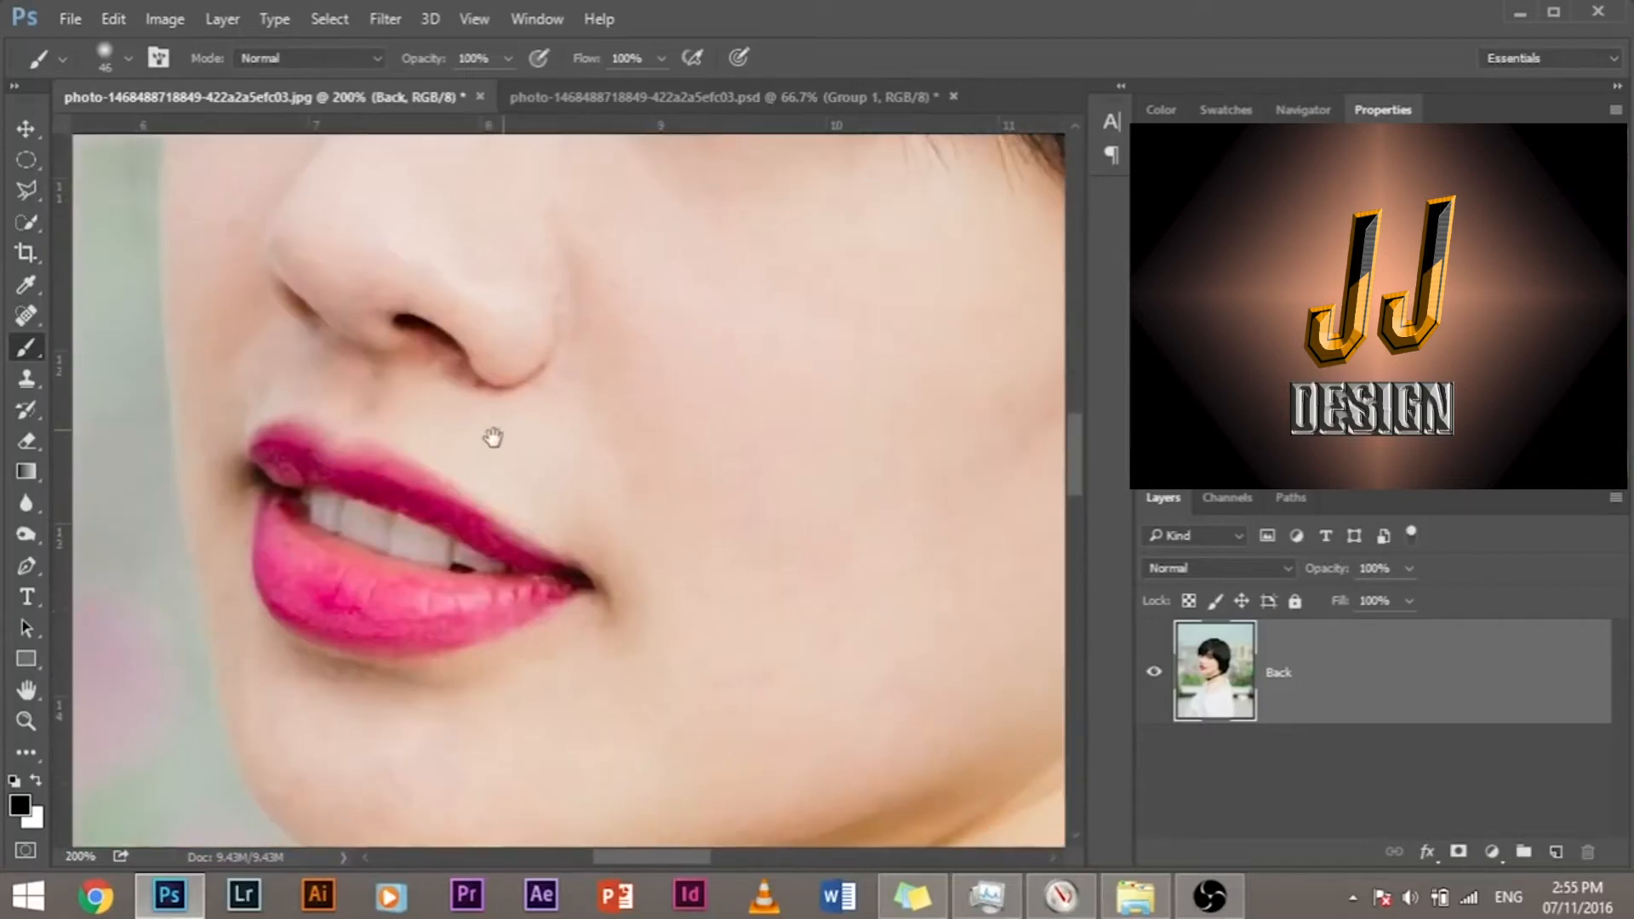
drag(551, 540, 582, 500)
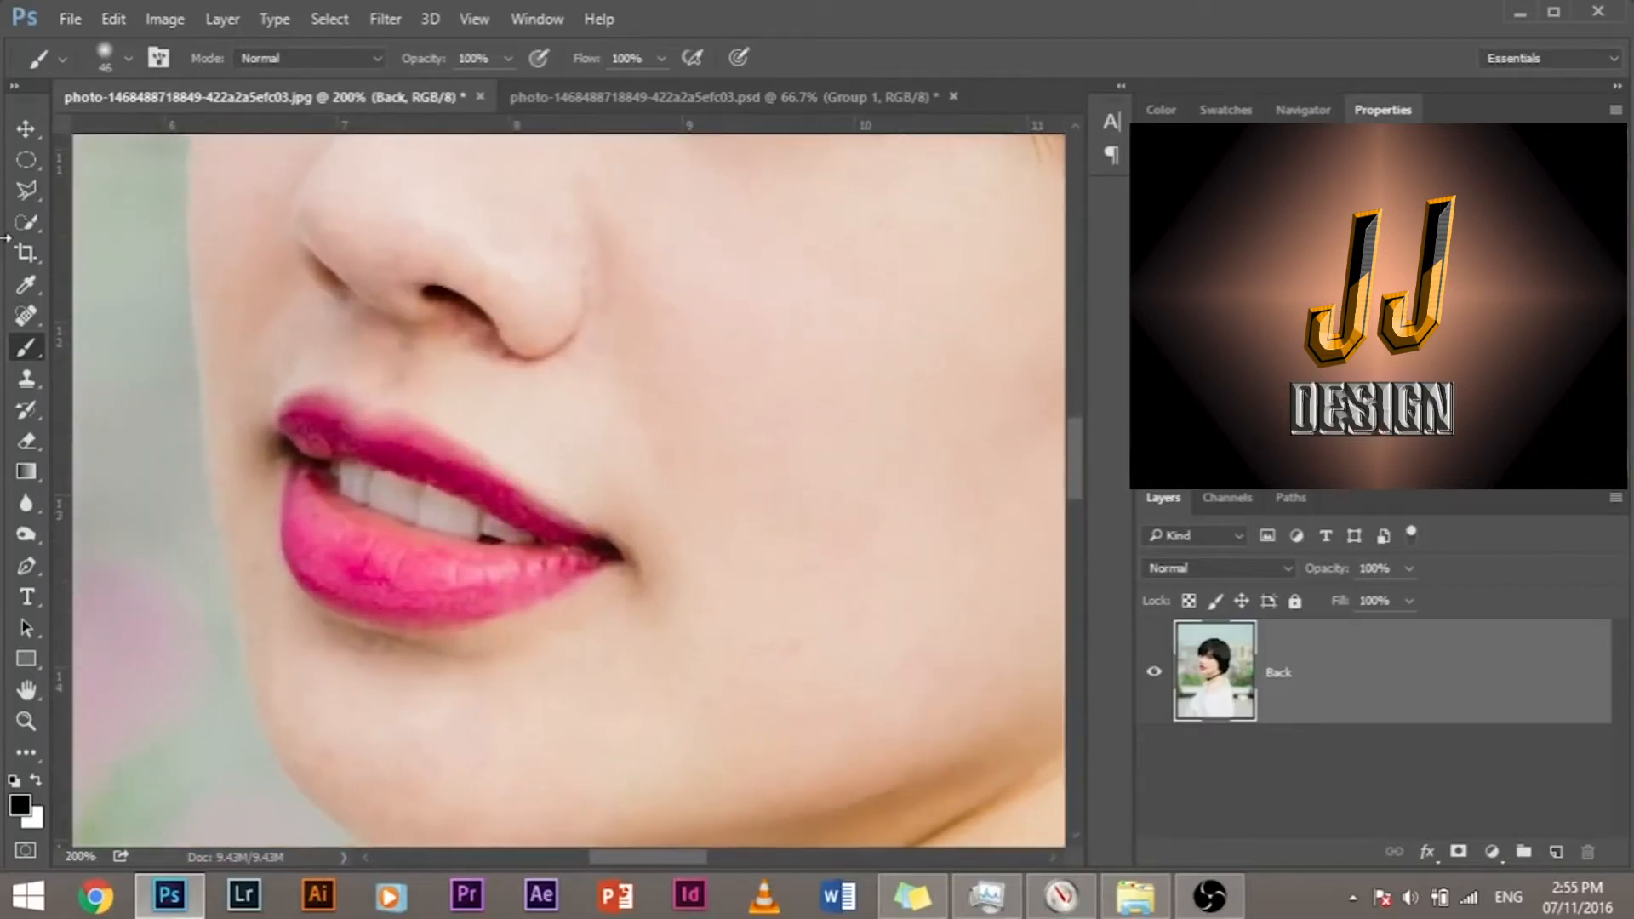
click(18, 193)
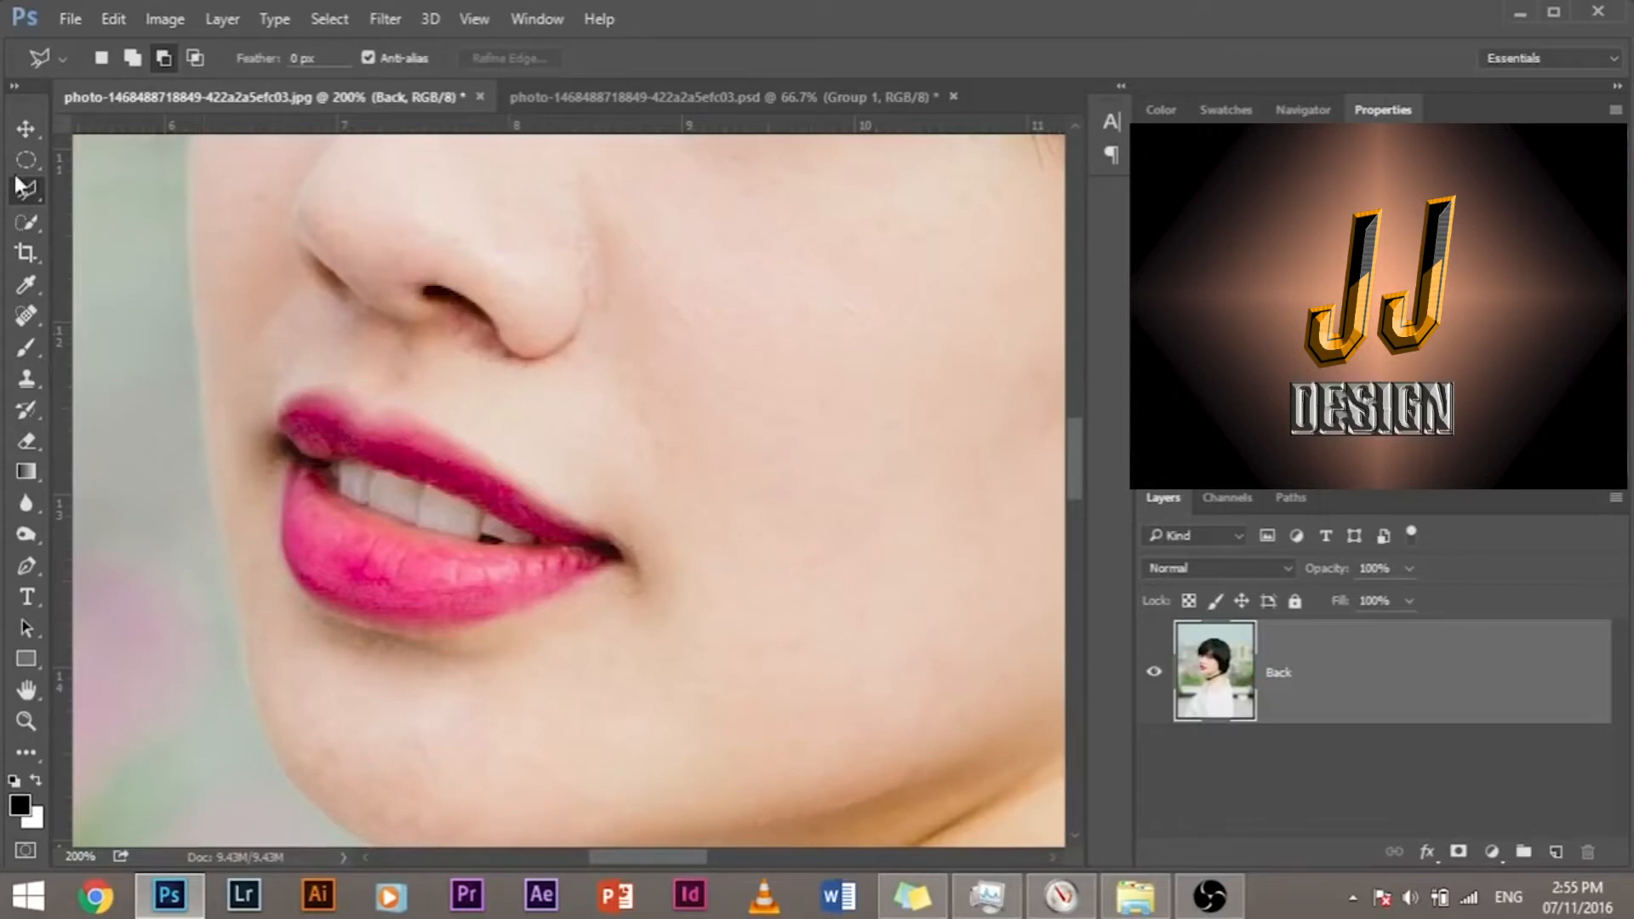
right_click(27, 191)
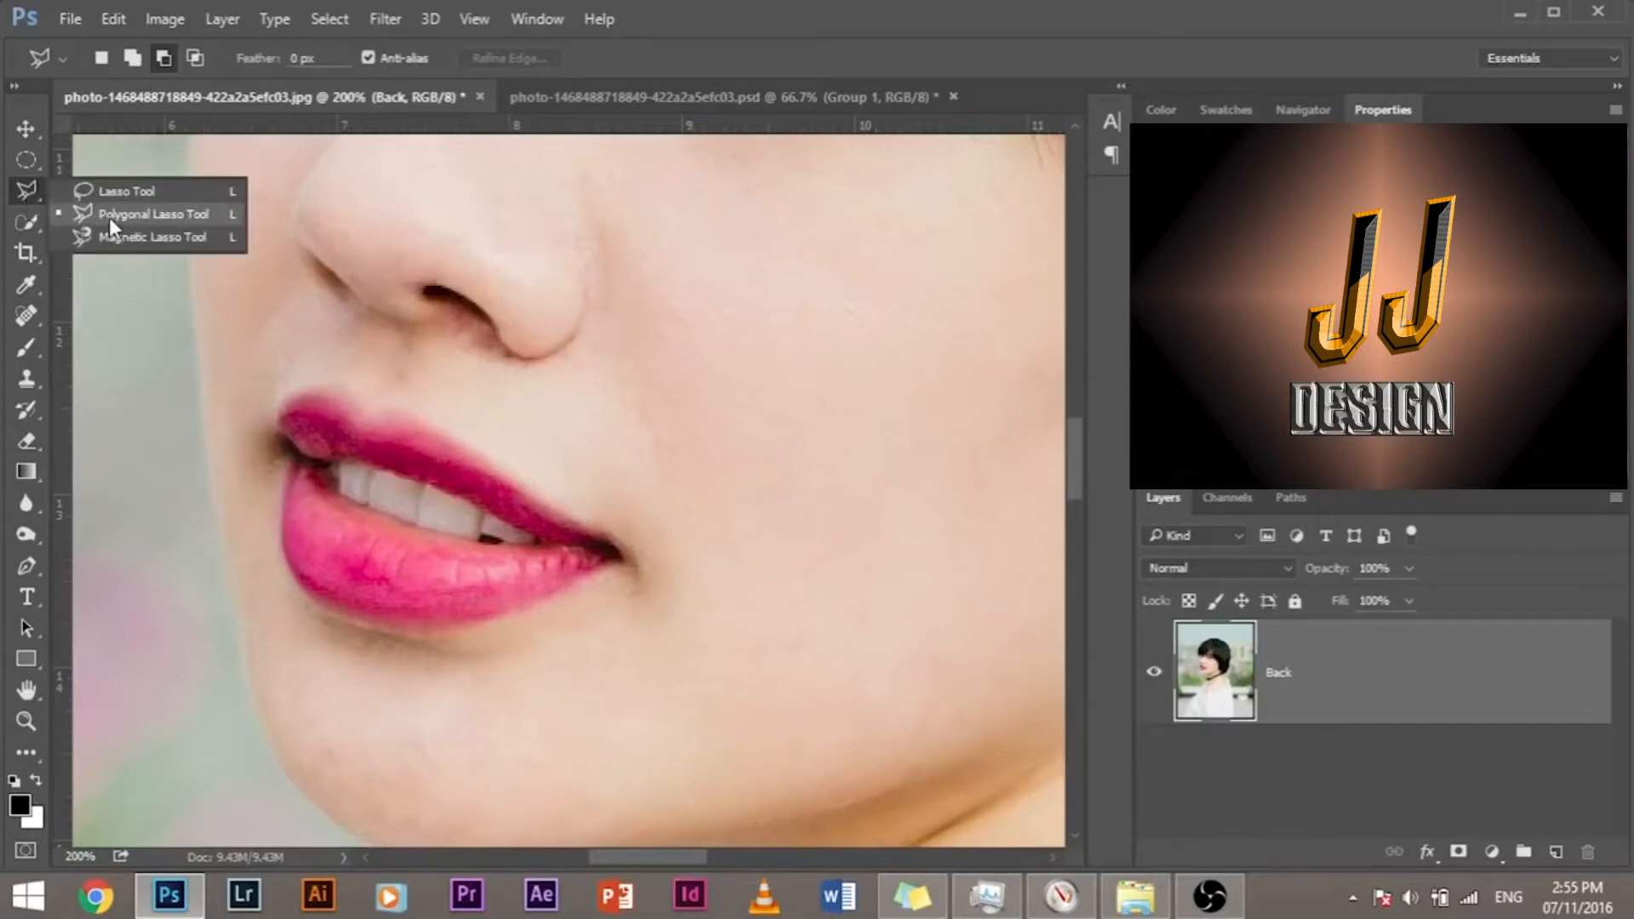
click(109, 217)
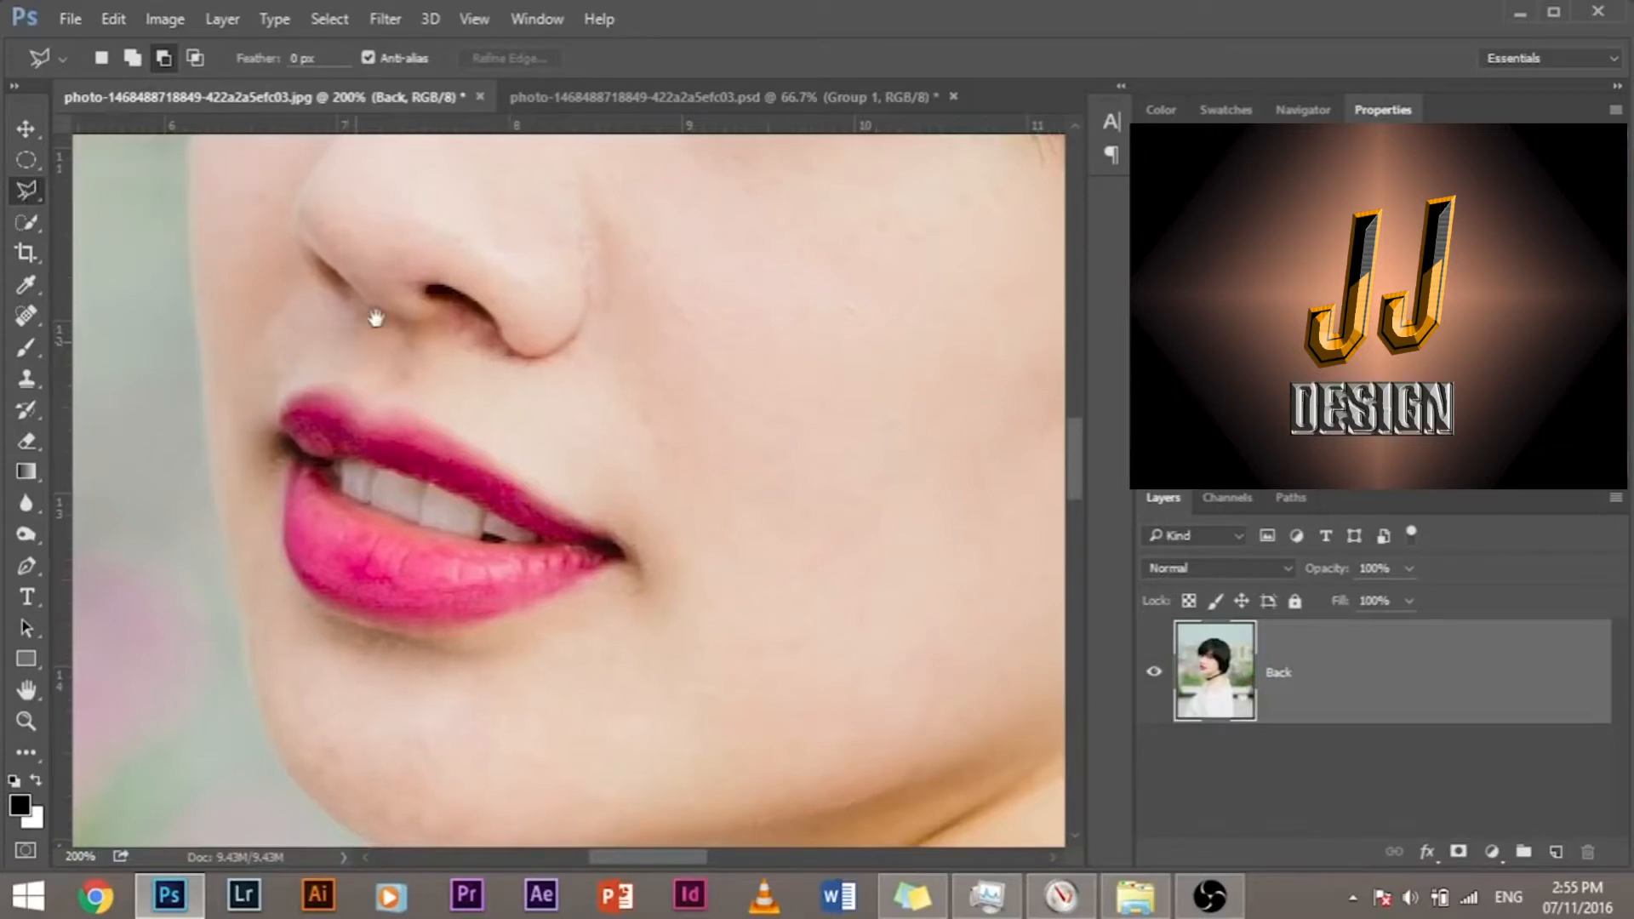
drag(320, 341, 363, 298)
click(256, 228)
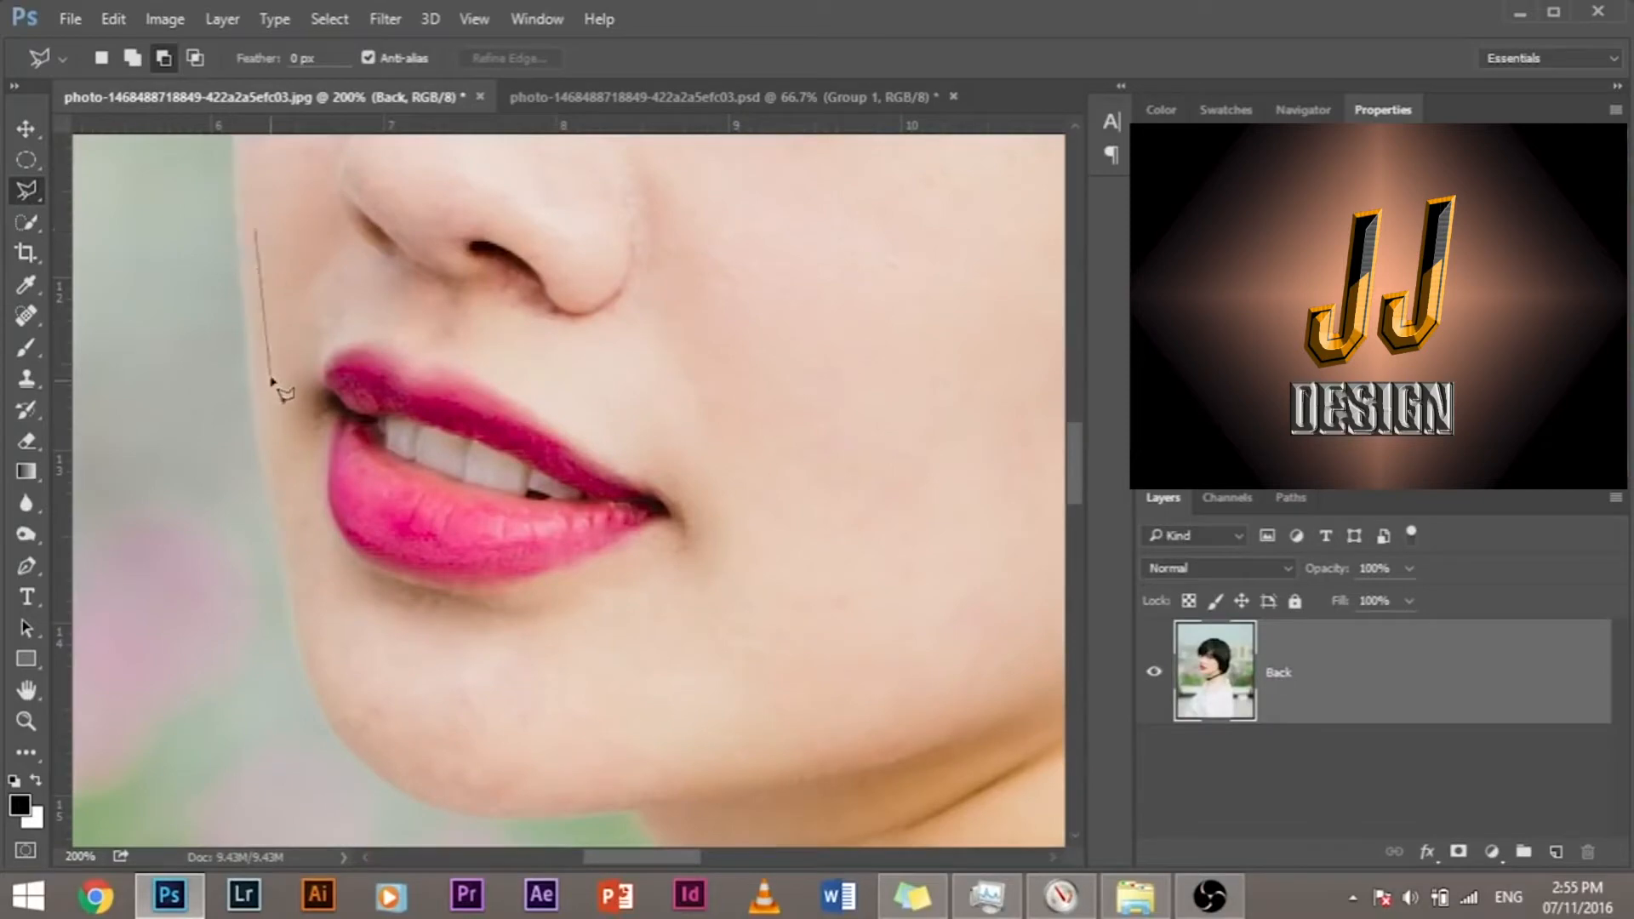
click(298, 558)
click(330, 679)
click(374, 743)
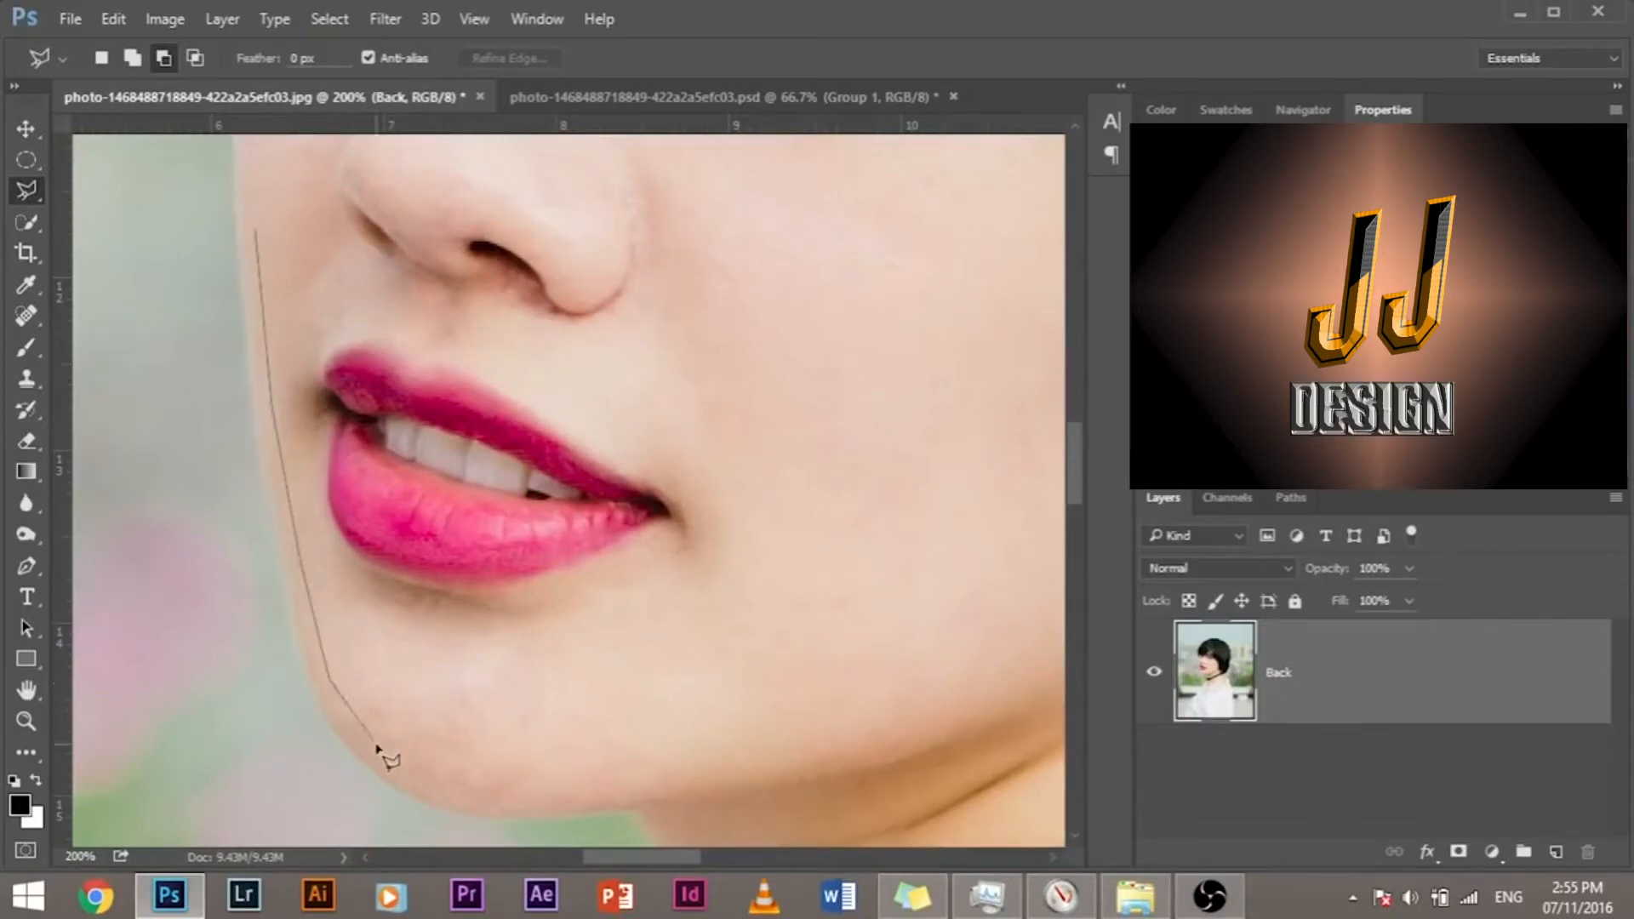
click(455, 789)
click(594, 793)
click(772, 769)
click(935, 715)
click(1036, 631)
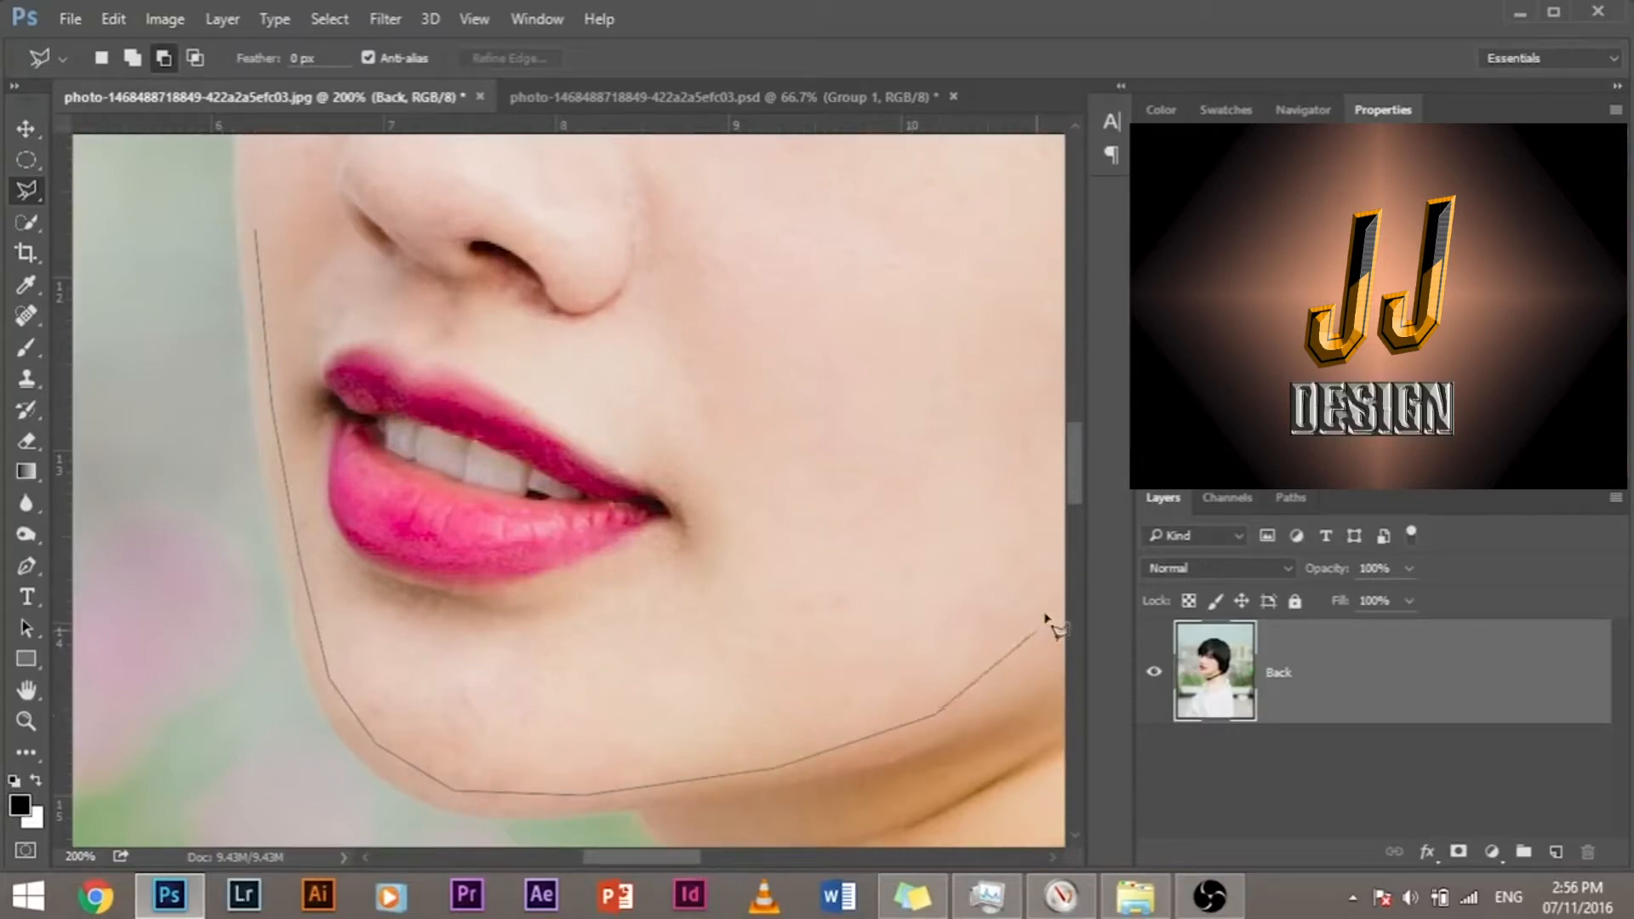
click(1058, 465)
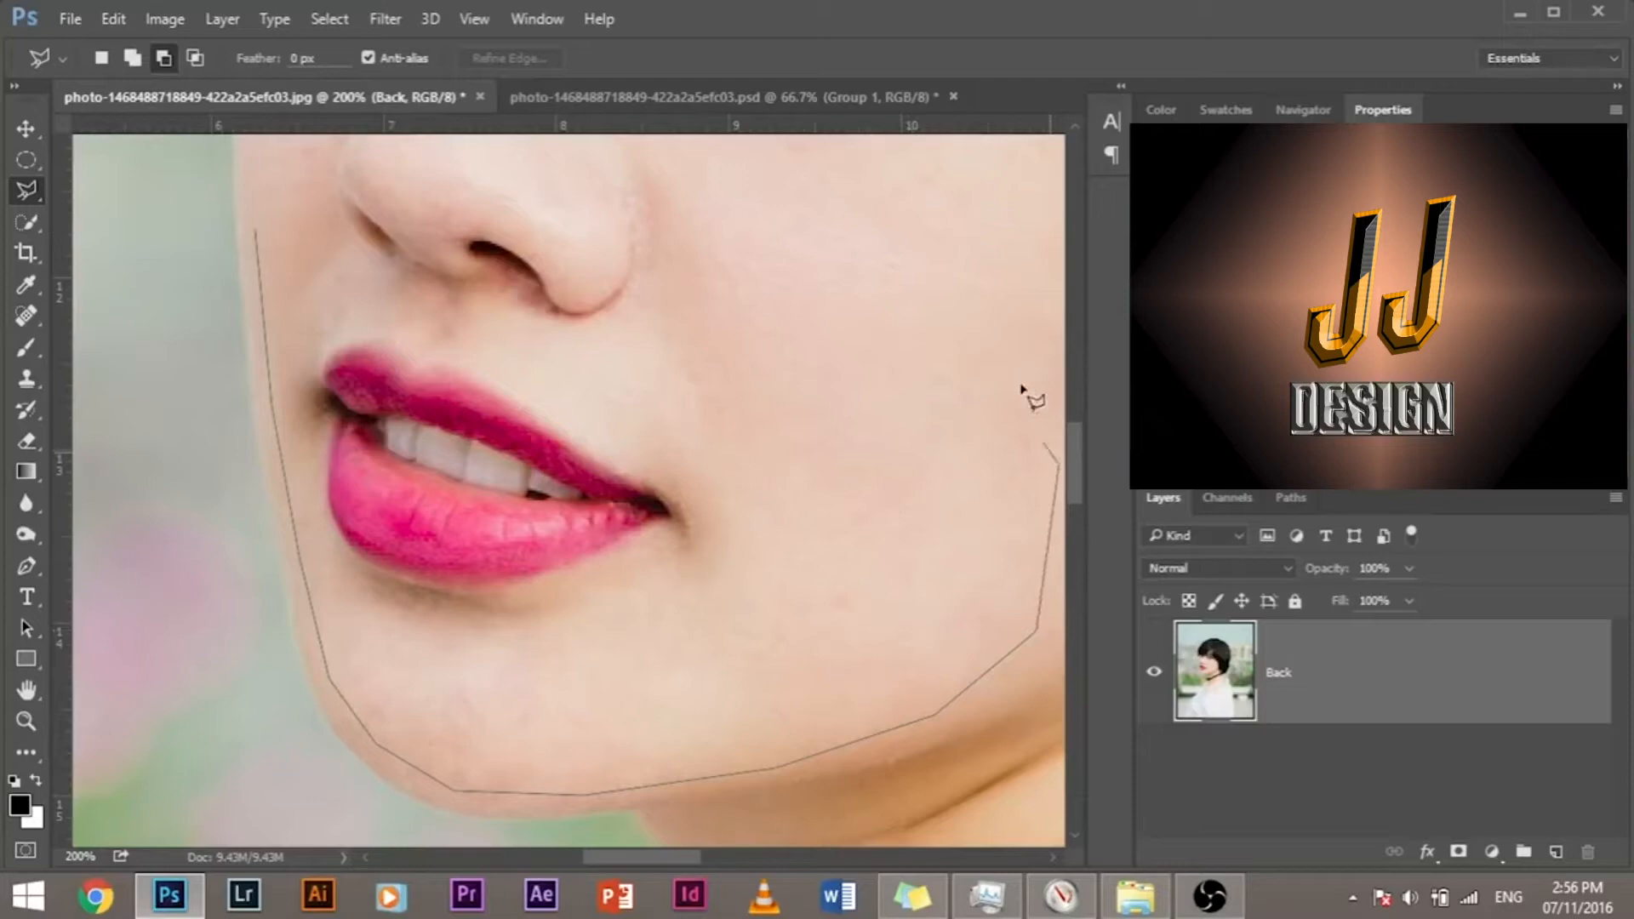
click(997, 340)
click(901, 279)
click(799, 296)
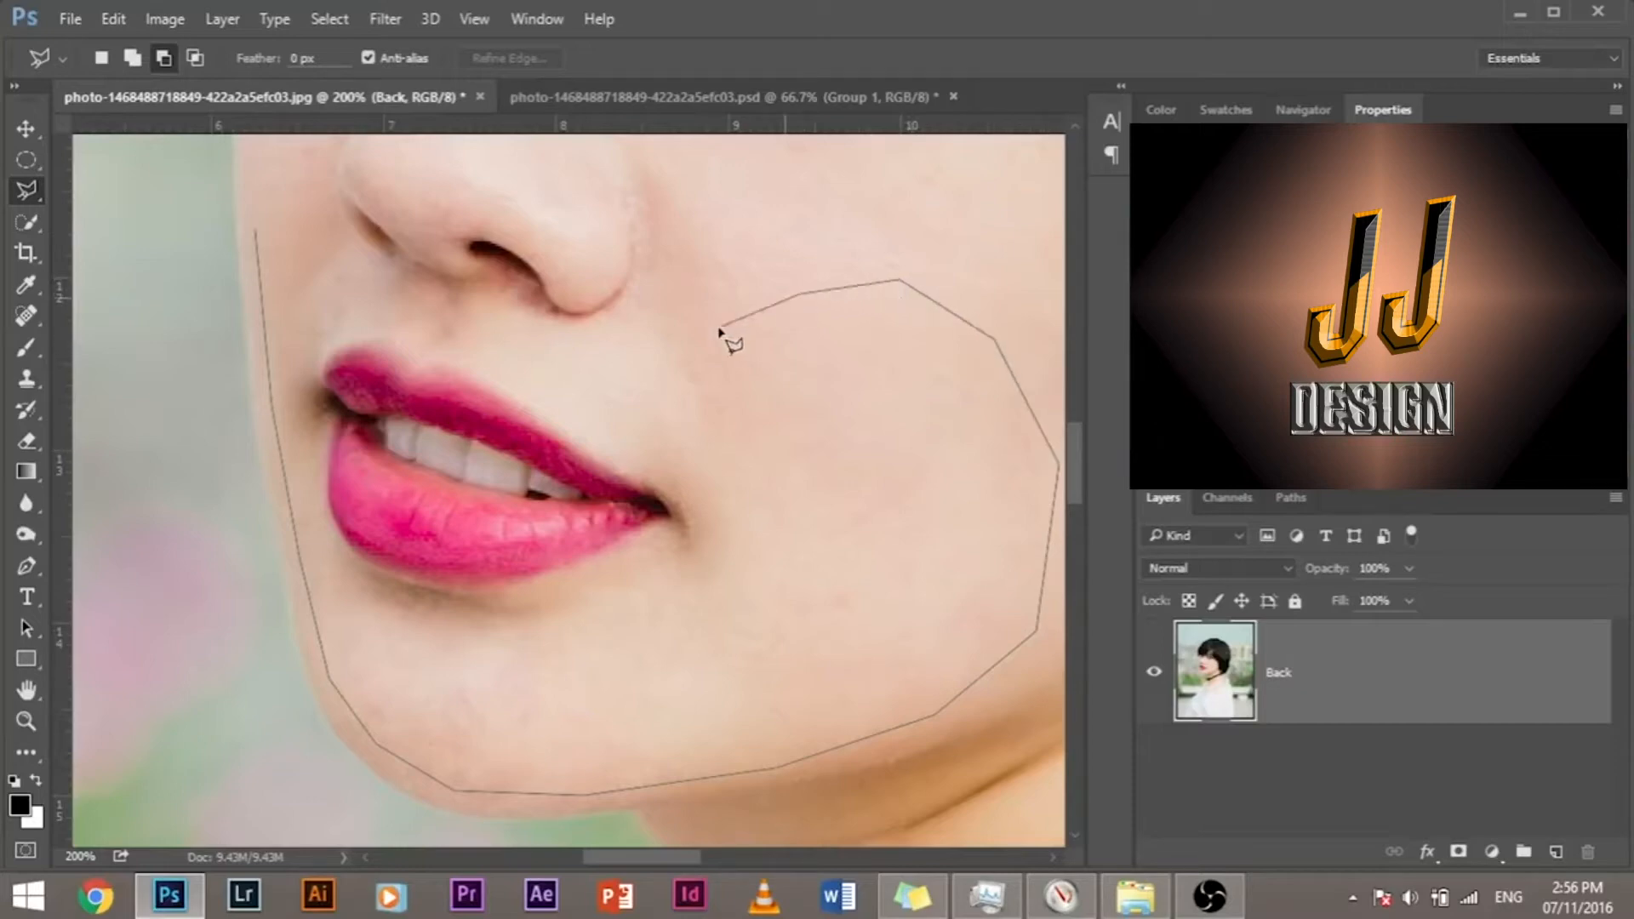
click(719, 326)
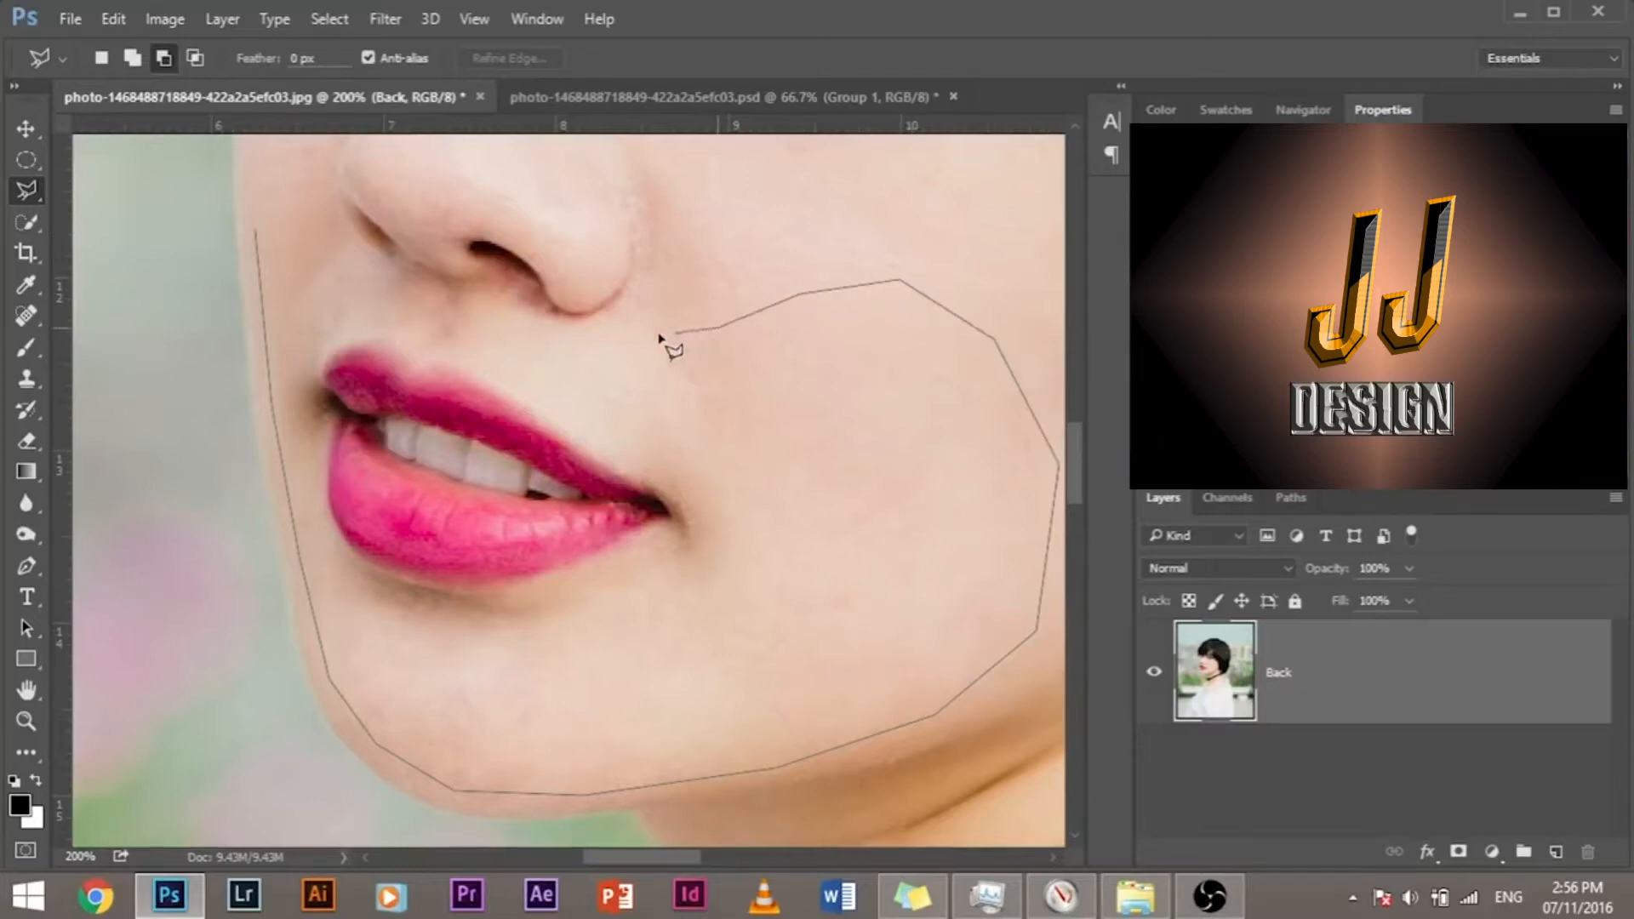
click(521, 328)
click(426, 279)
click(353, 268)
click(290, 215)
click(259, 231)
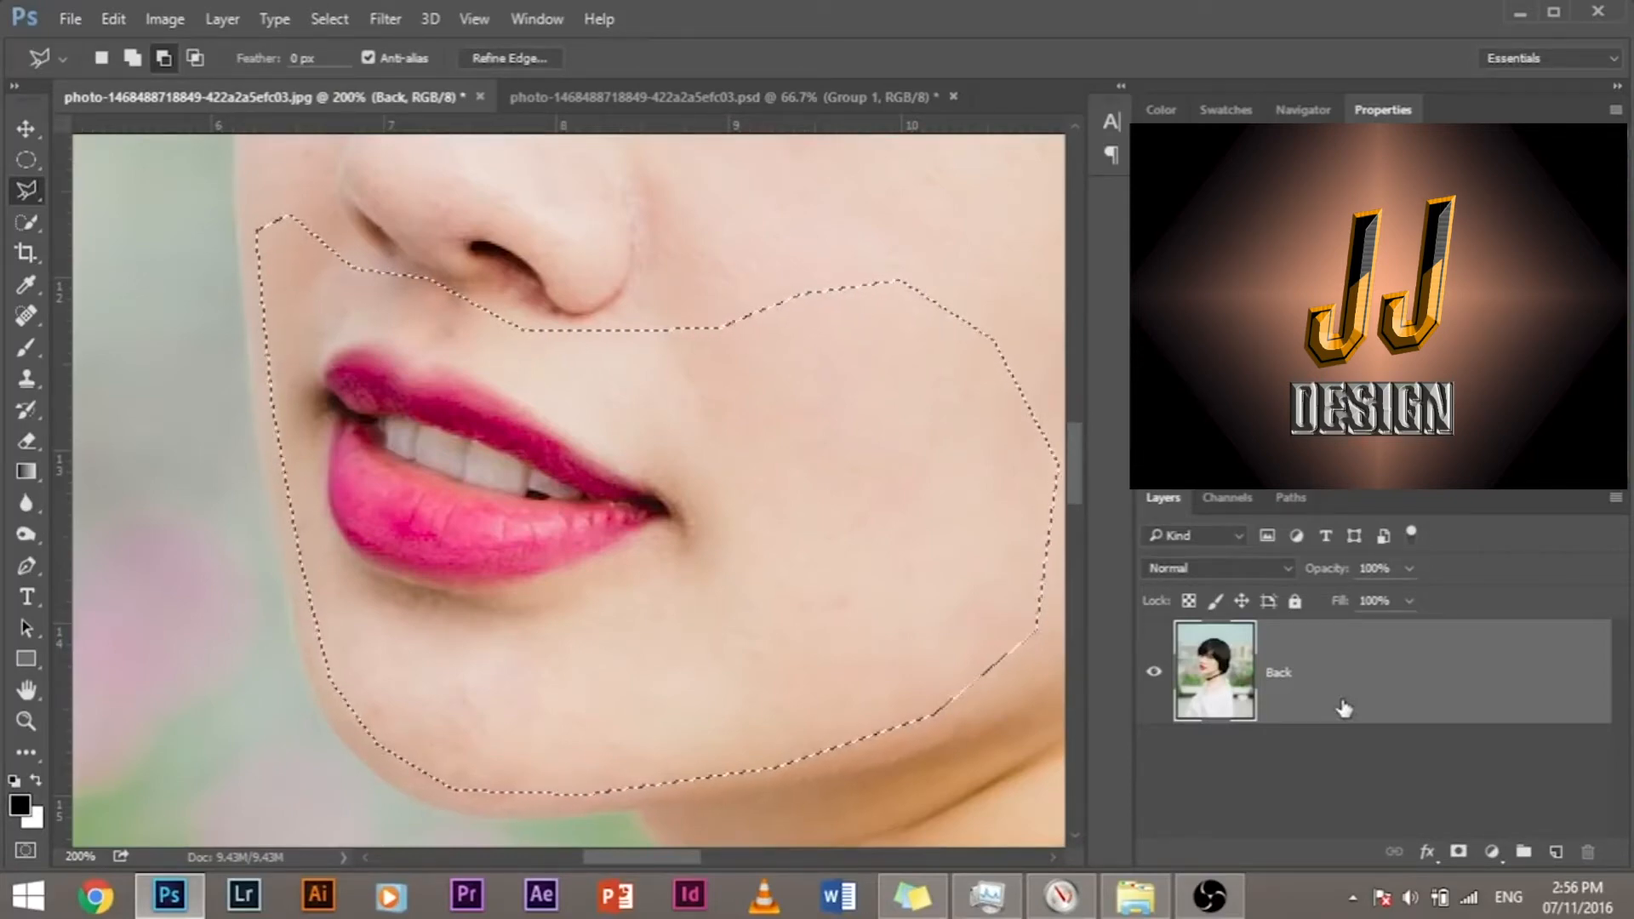
Step: Copy the selected lower face to a new layer and check the cutout by toggling each layer's visibility
key(ctrl+j)
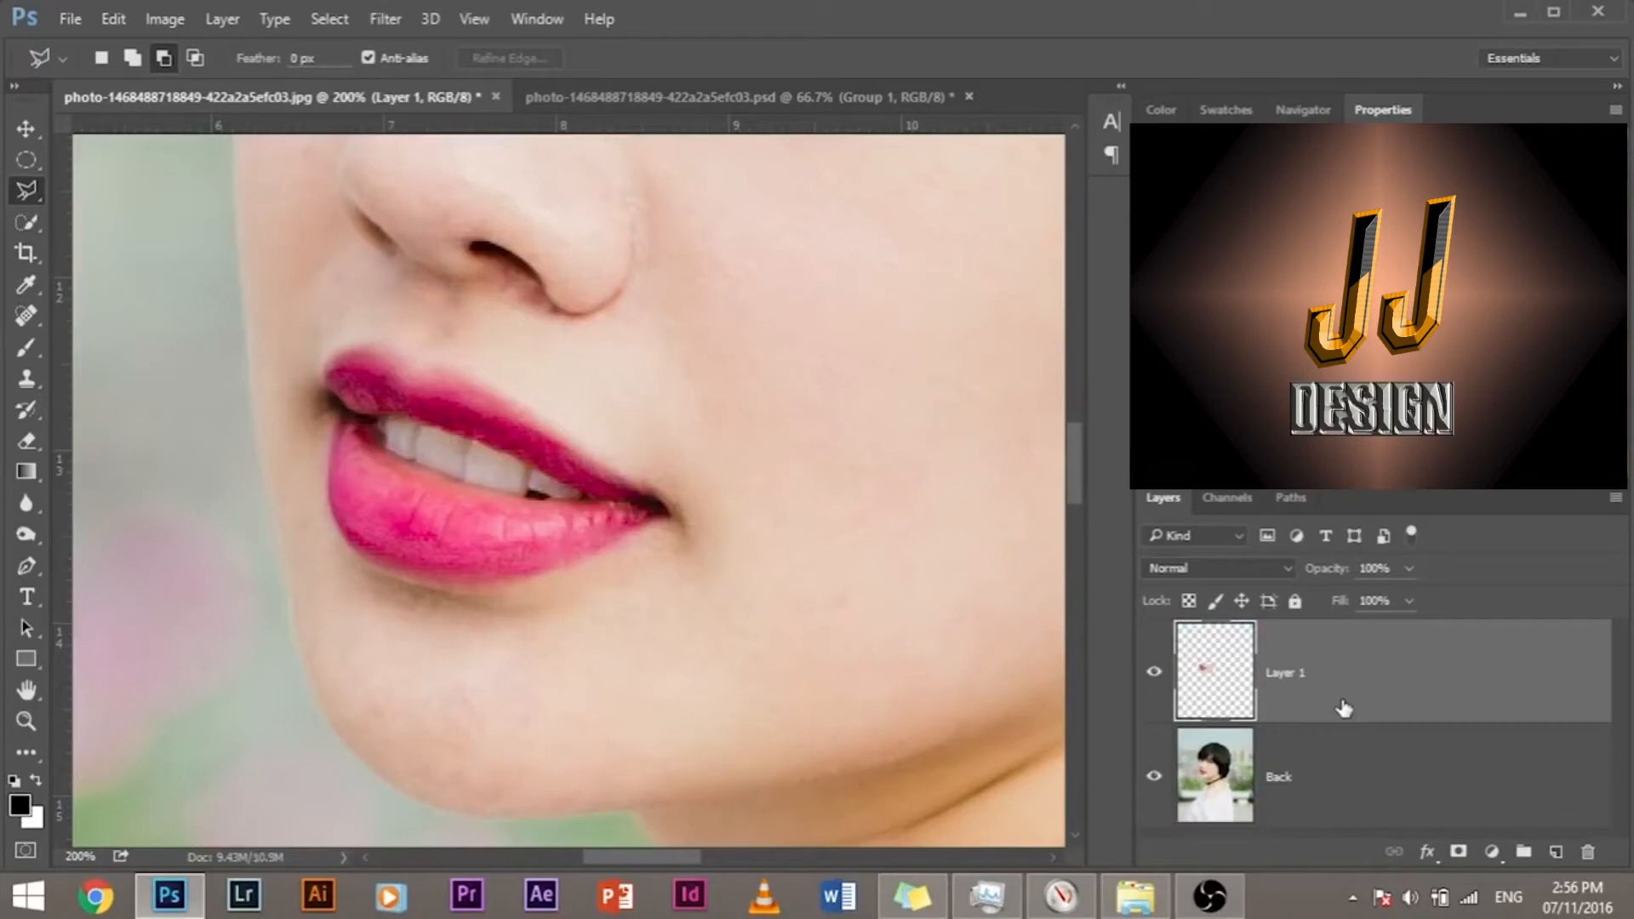
click(1157, 782)
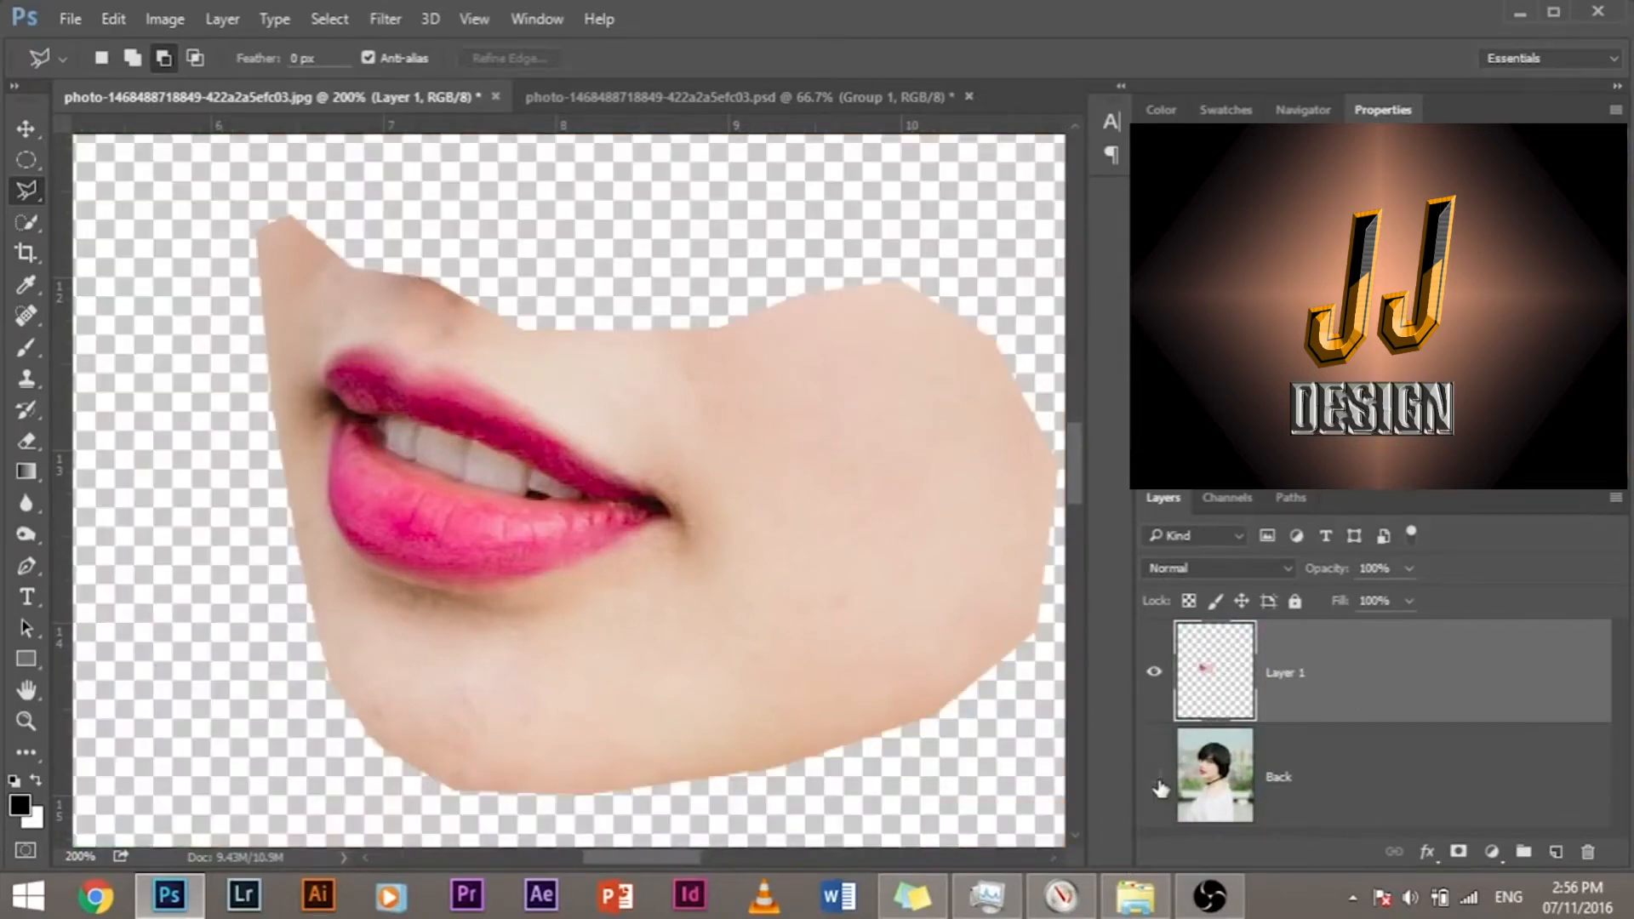
click(1154, 778)
click(1154, 672)
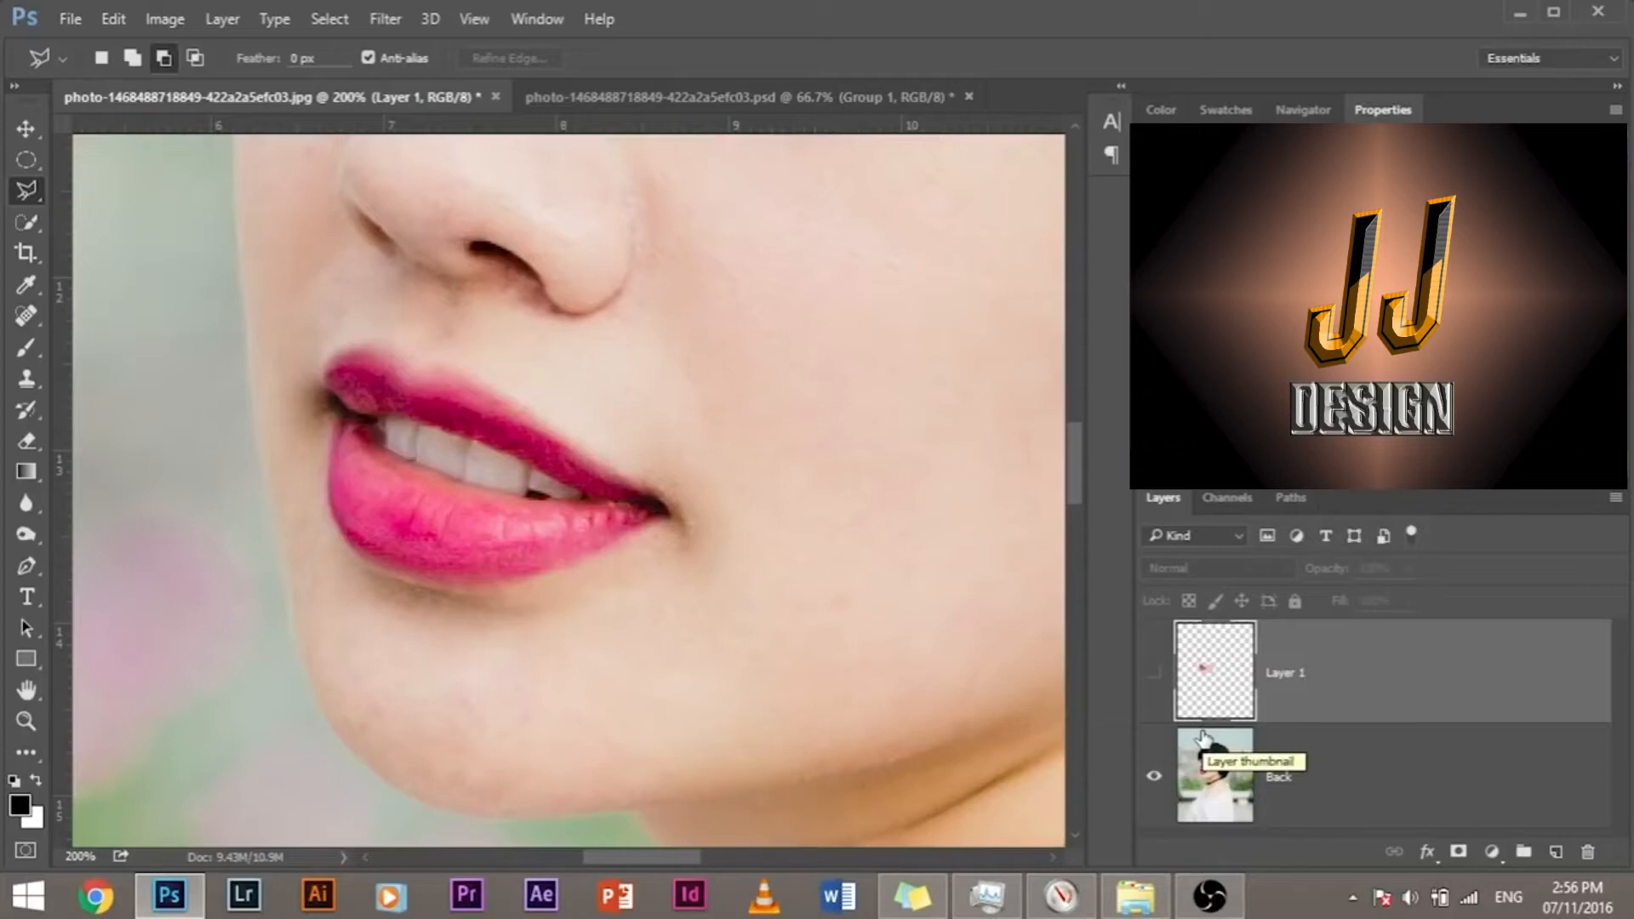
click(1154, 672)
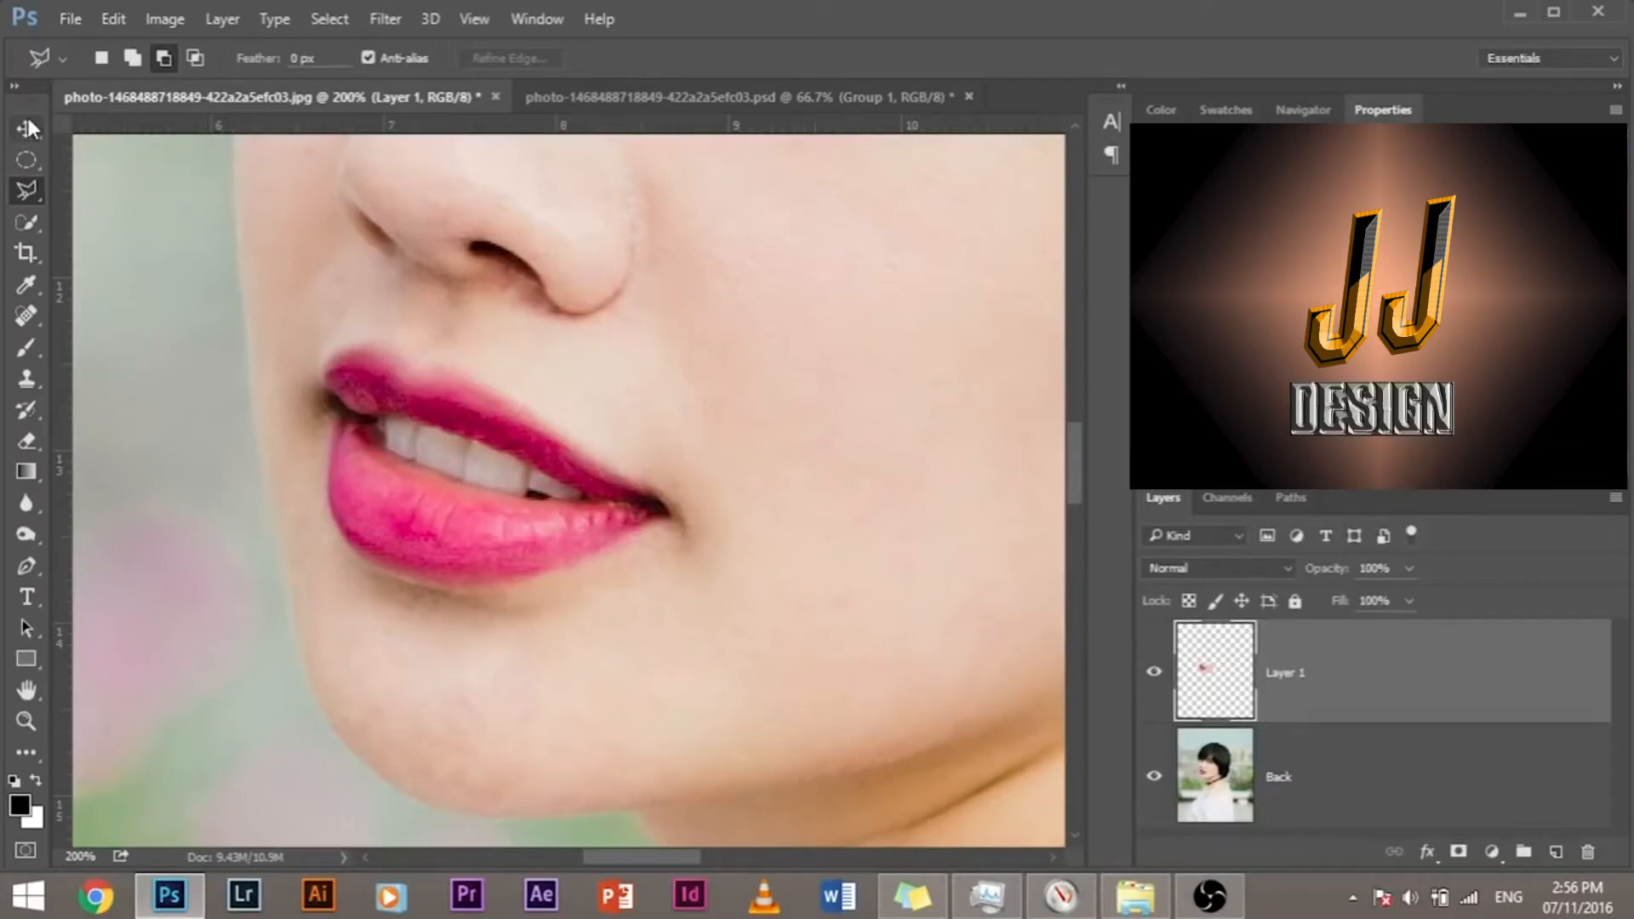
key(v)
drag(572, 408, 783, 700)
key(ctrl+z)
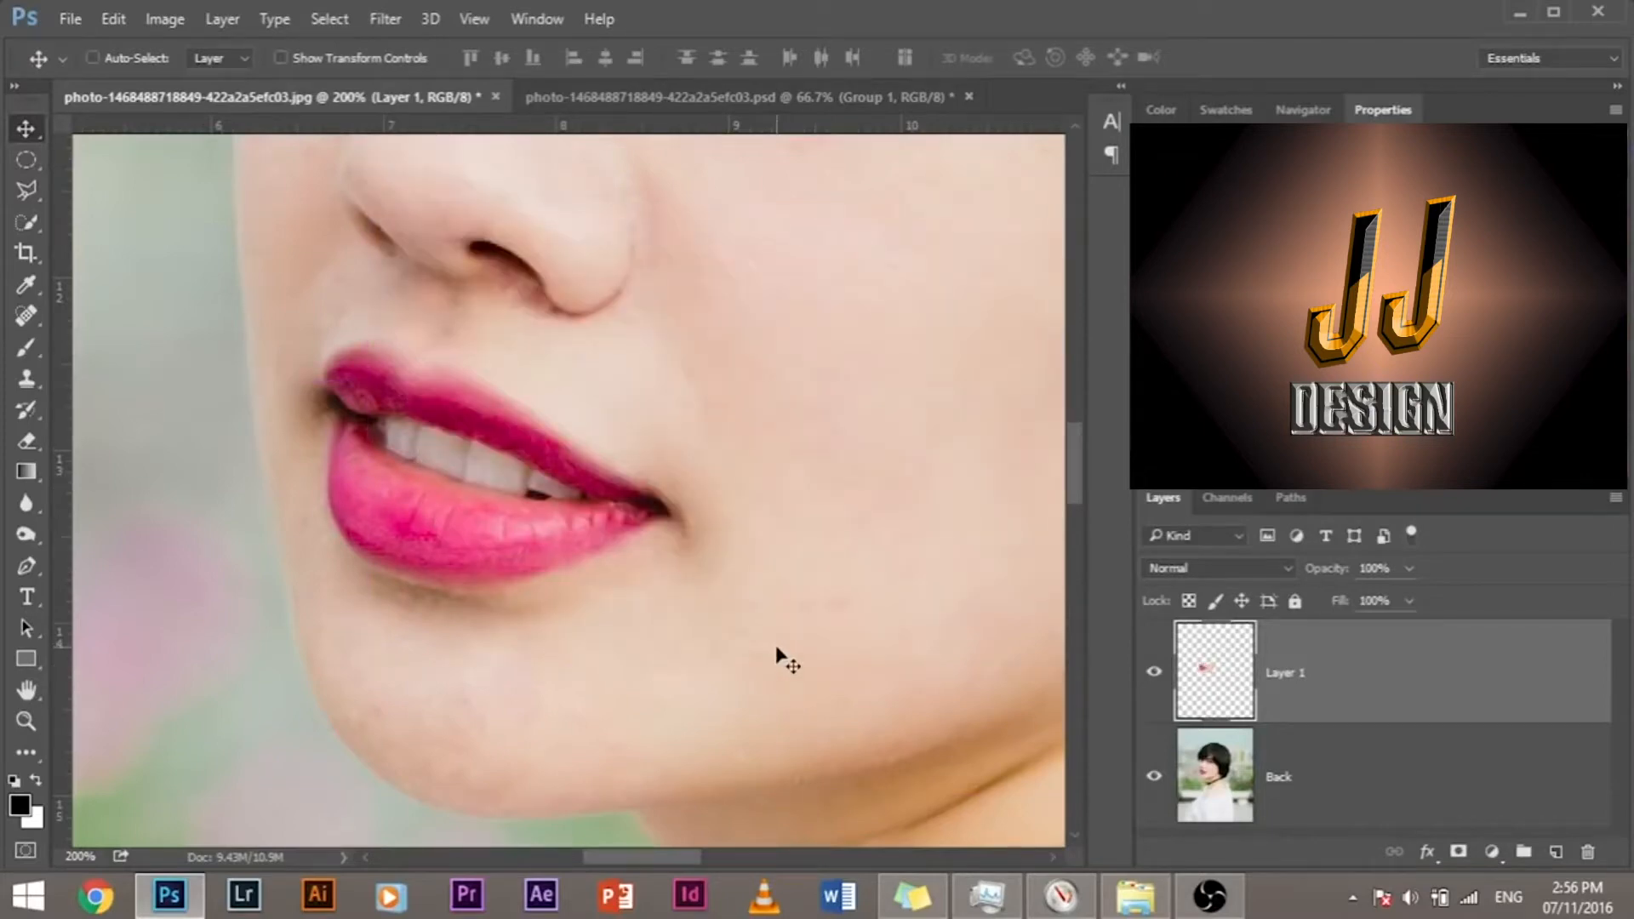
Step: Outline the exposed teeth between the lips with the Polygonal Lasso, following the inner edges of both lips
key(ctrl+plus)
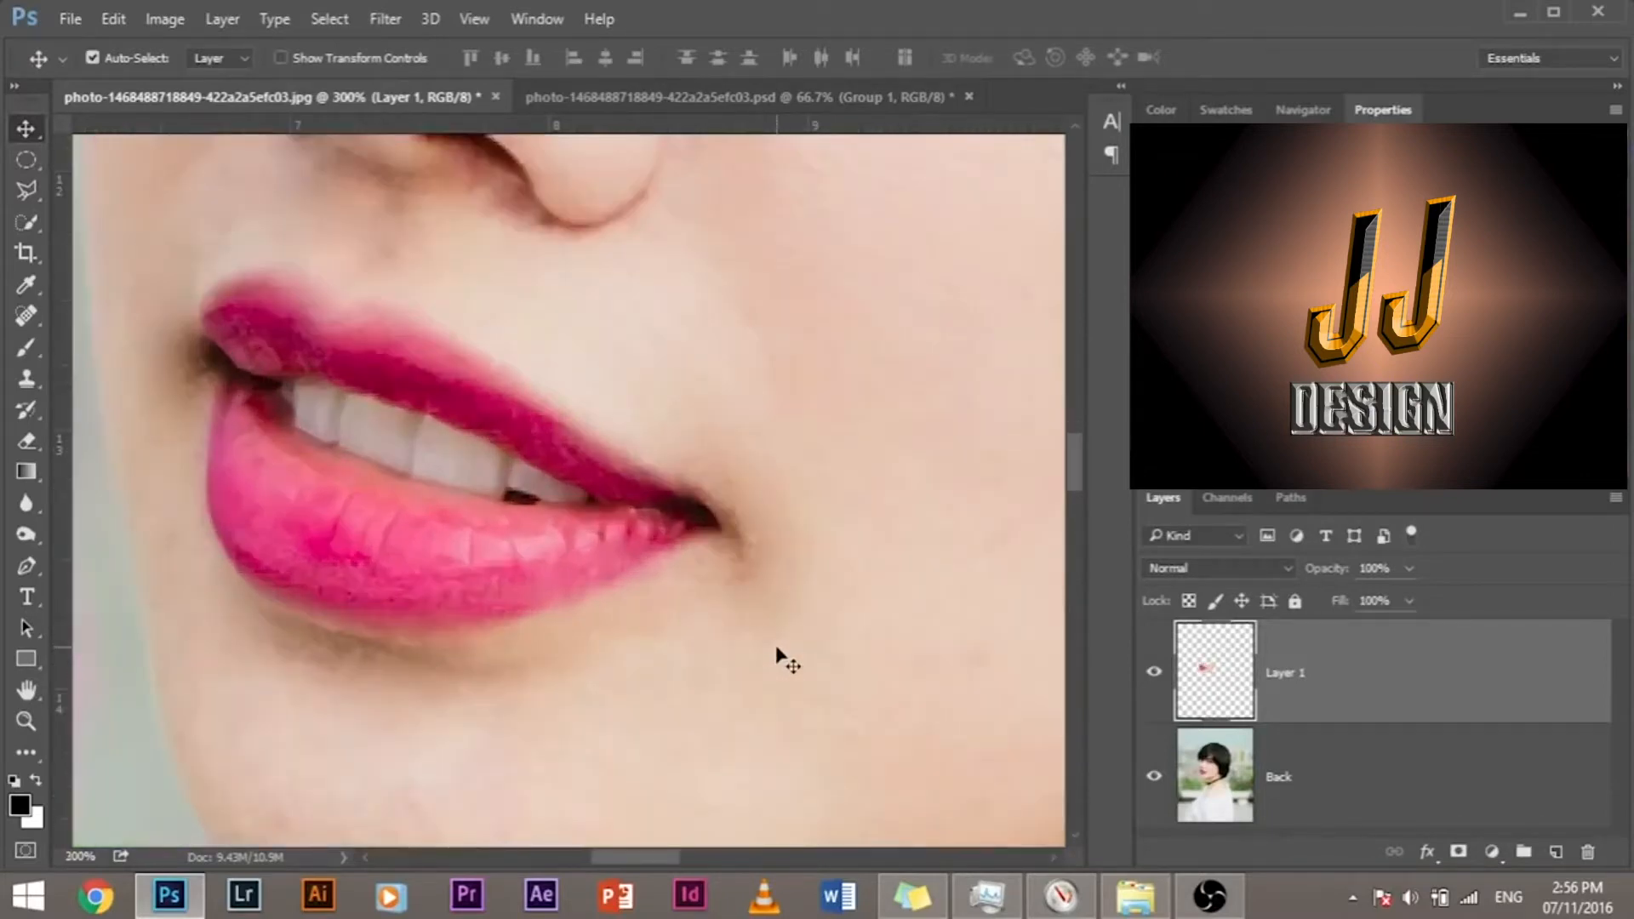
key(ctrl+minus)
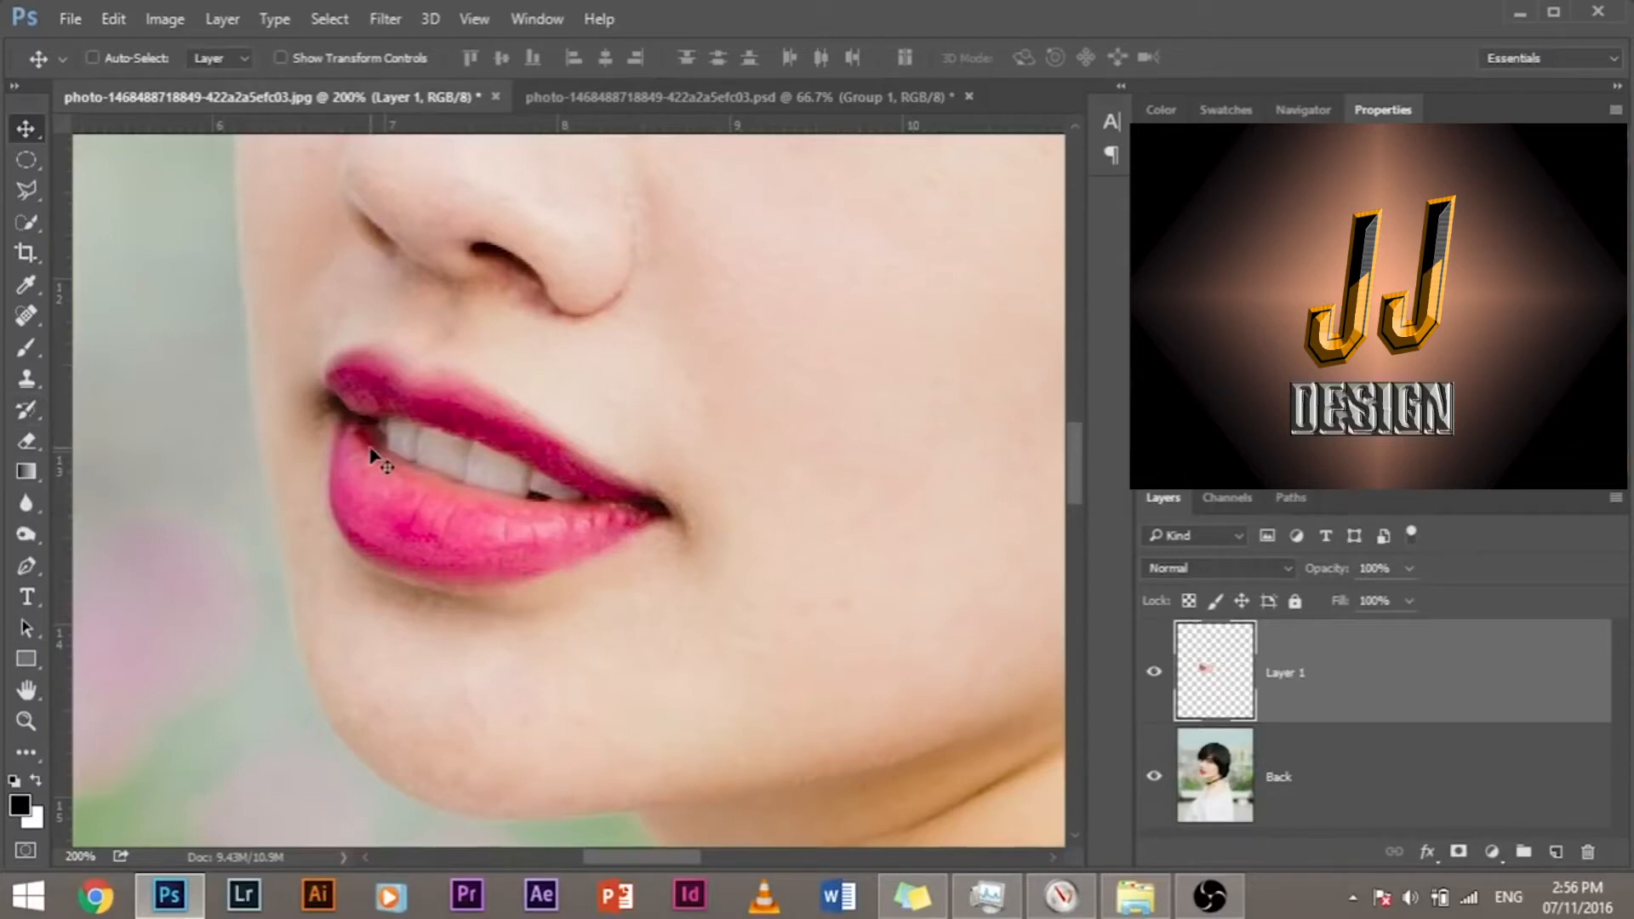
key(ctrl+plus)
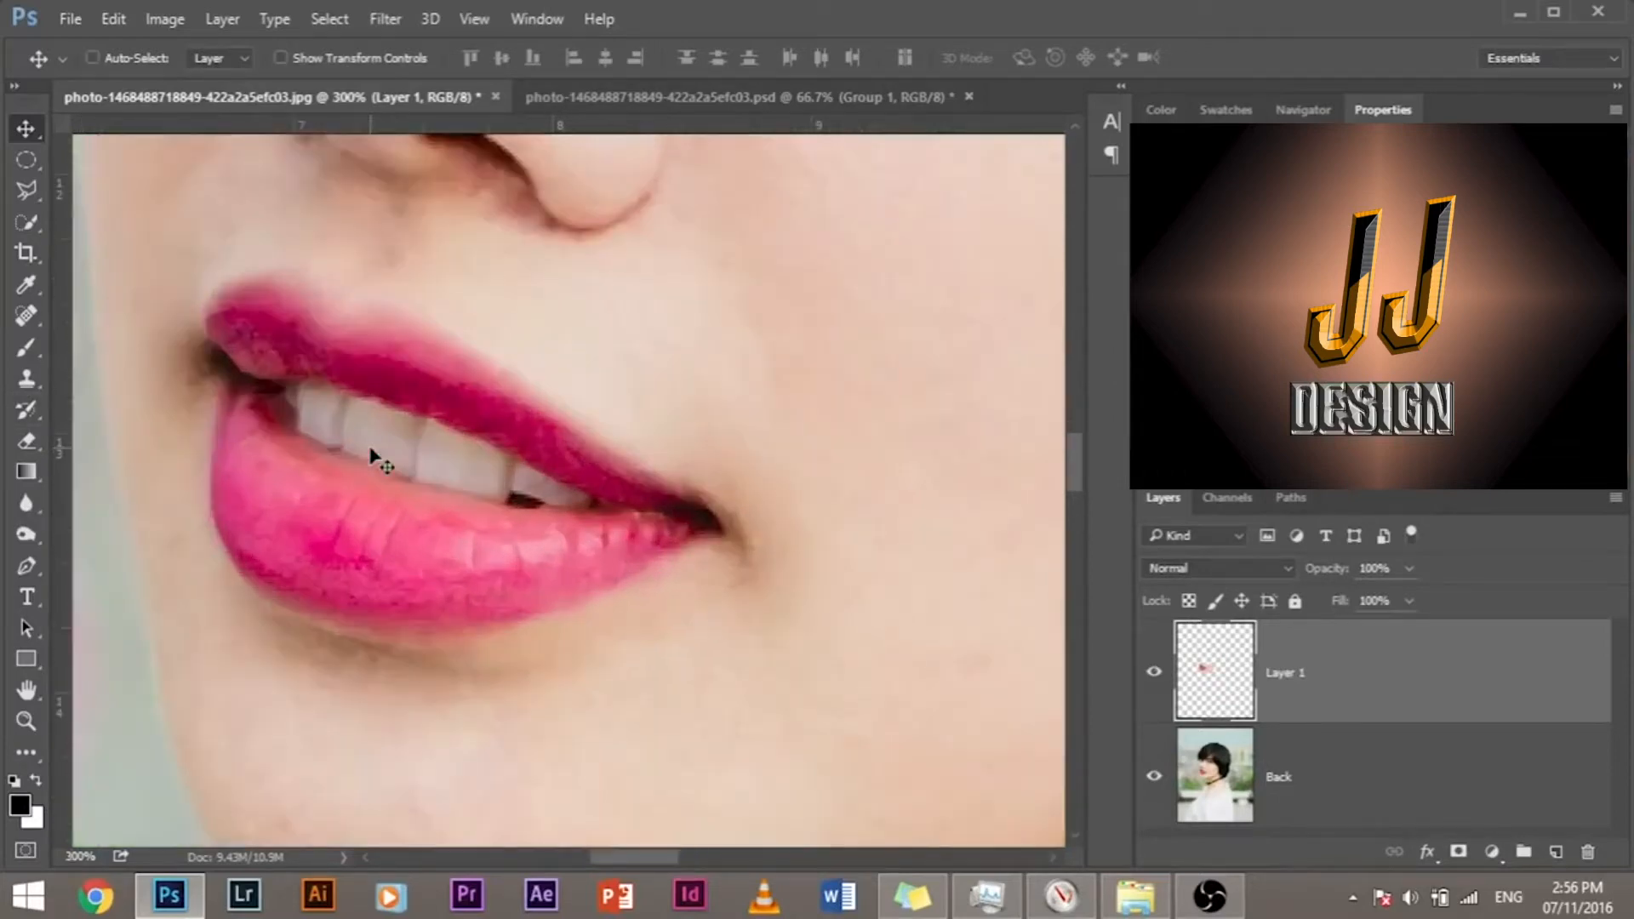
key(ctrl+plus)
key(ctrl+plus)
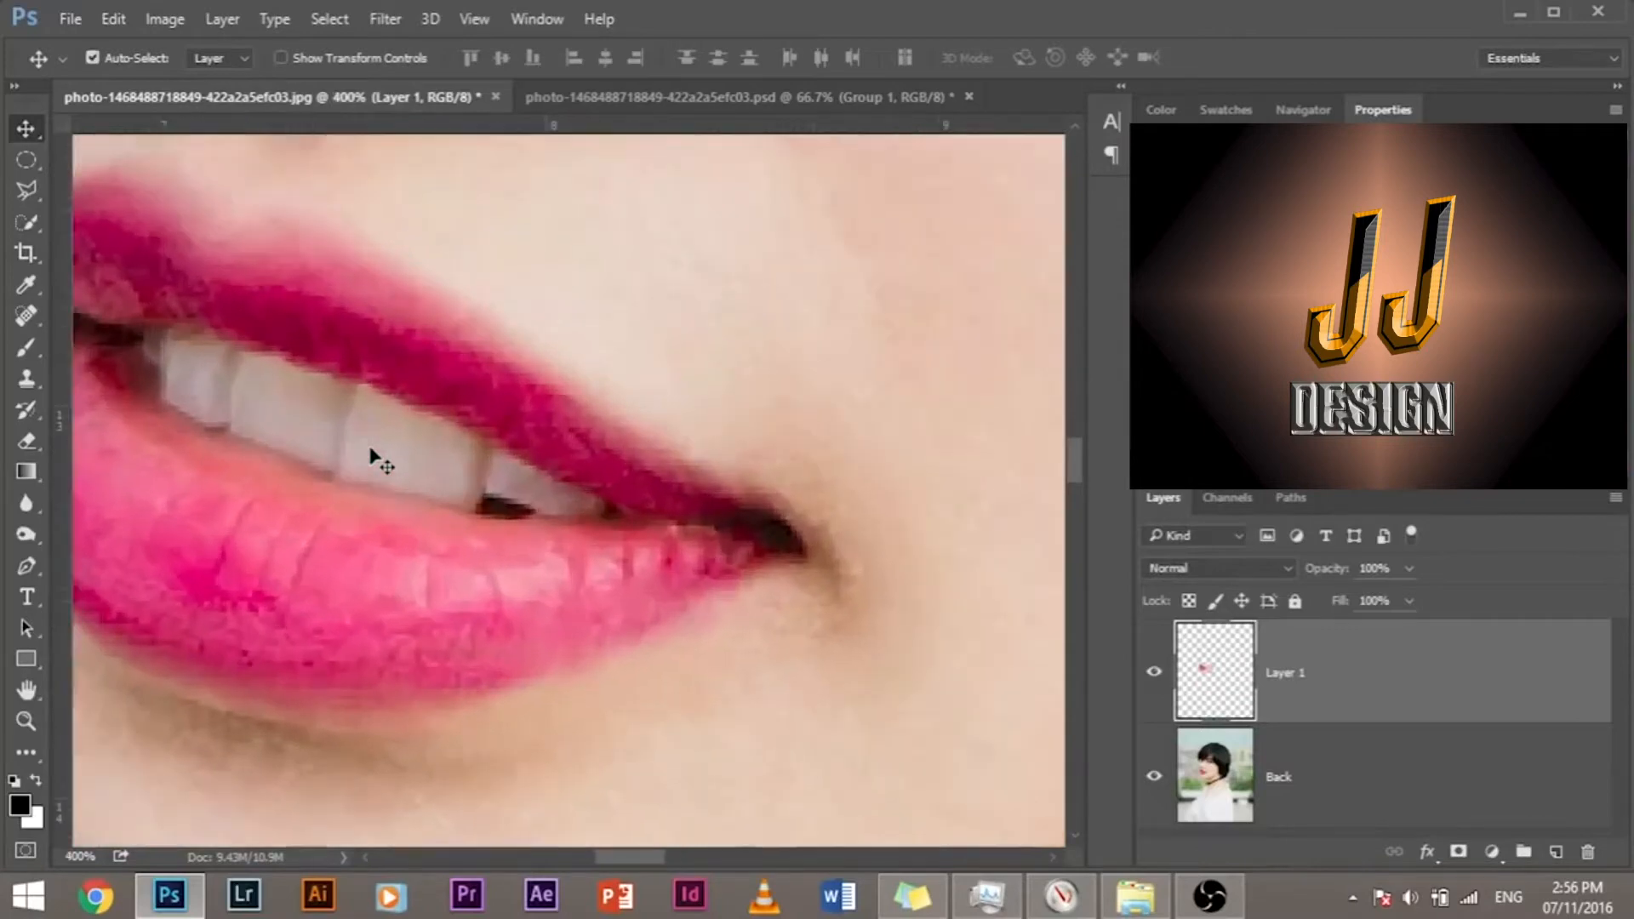
key(ctrl+minus)
key(ctrl+plus)
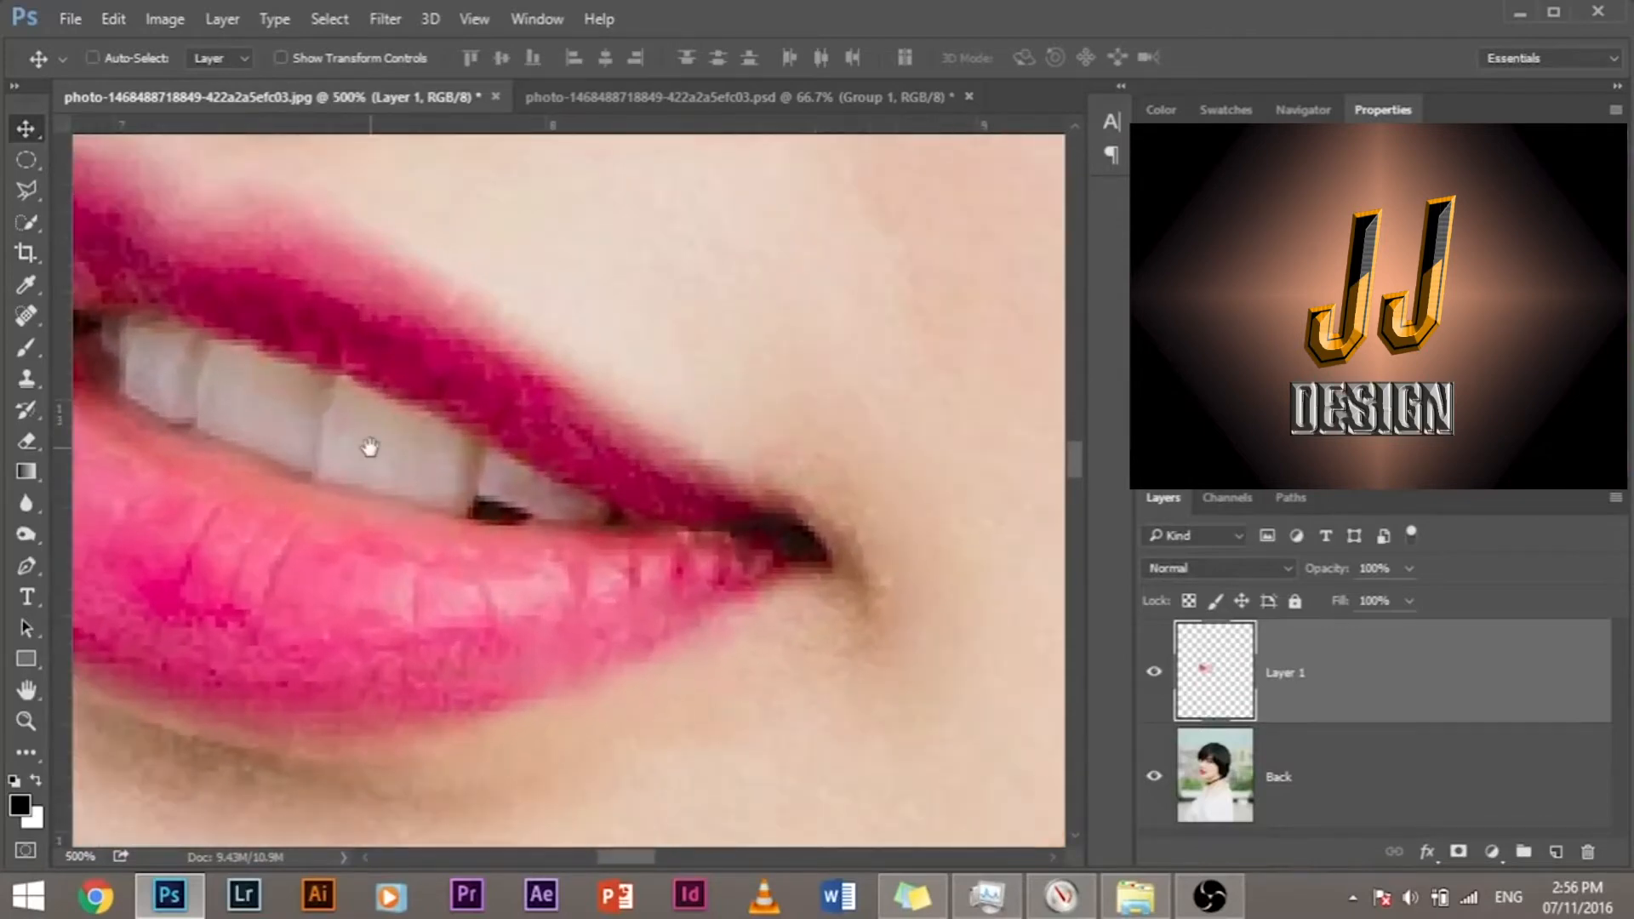
drag(364, 409, 683, 698)
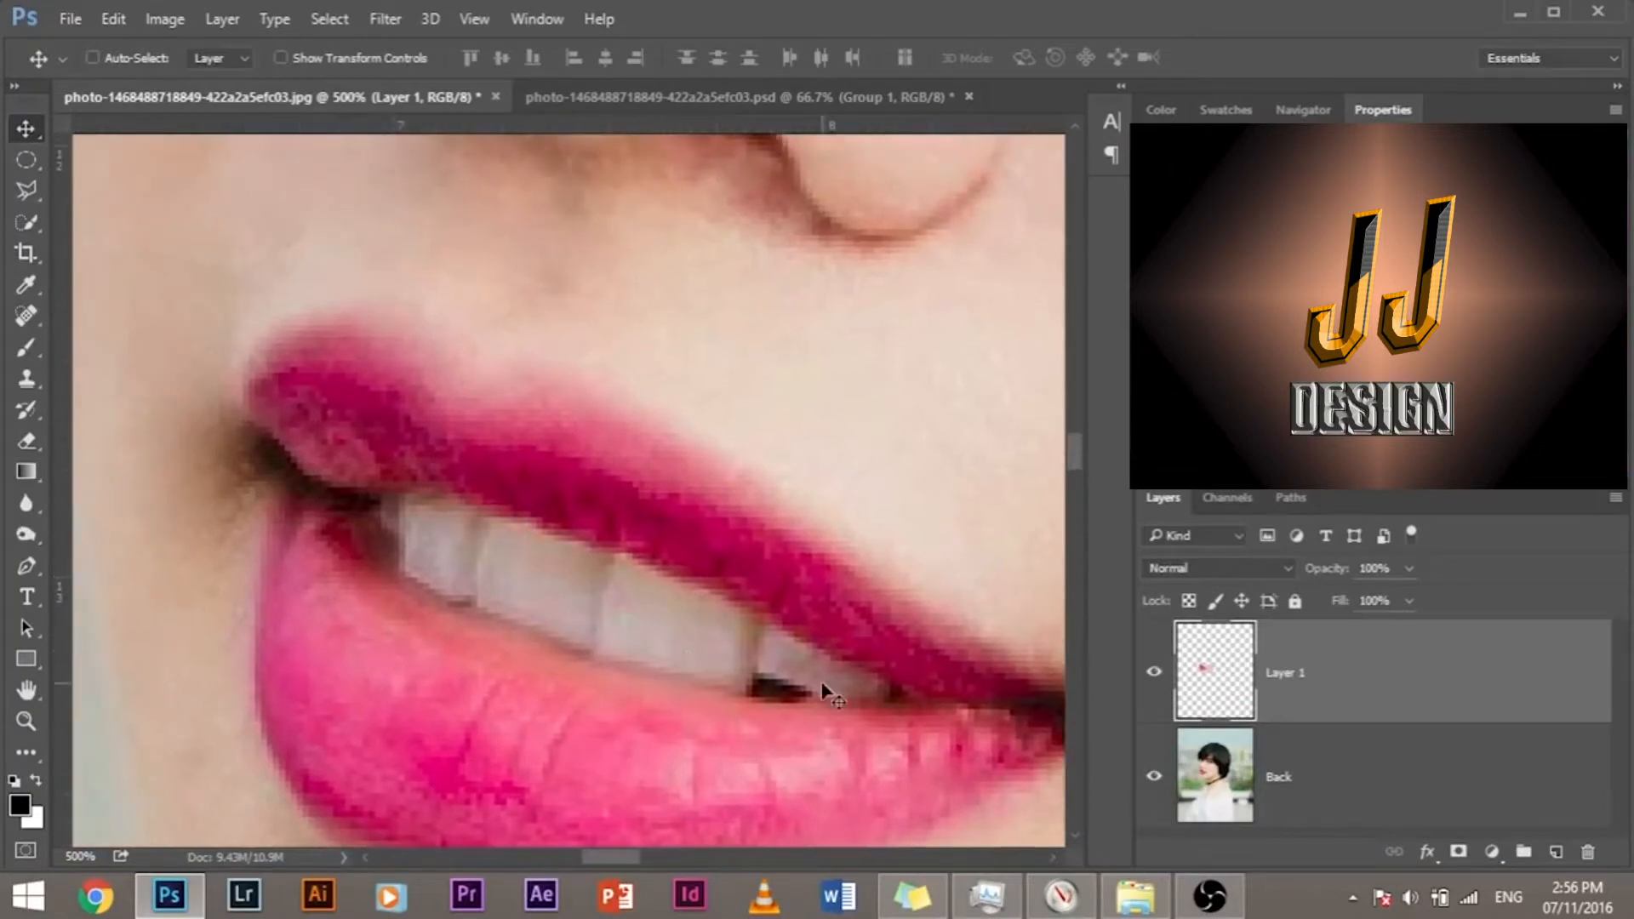
drag(660, 555, 596, 468)
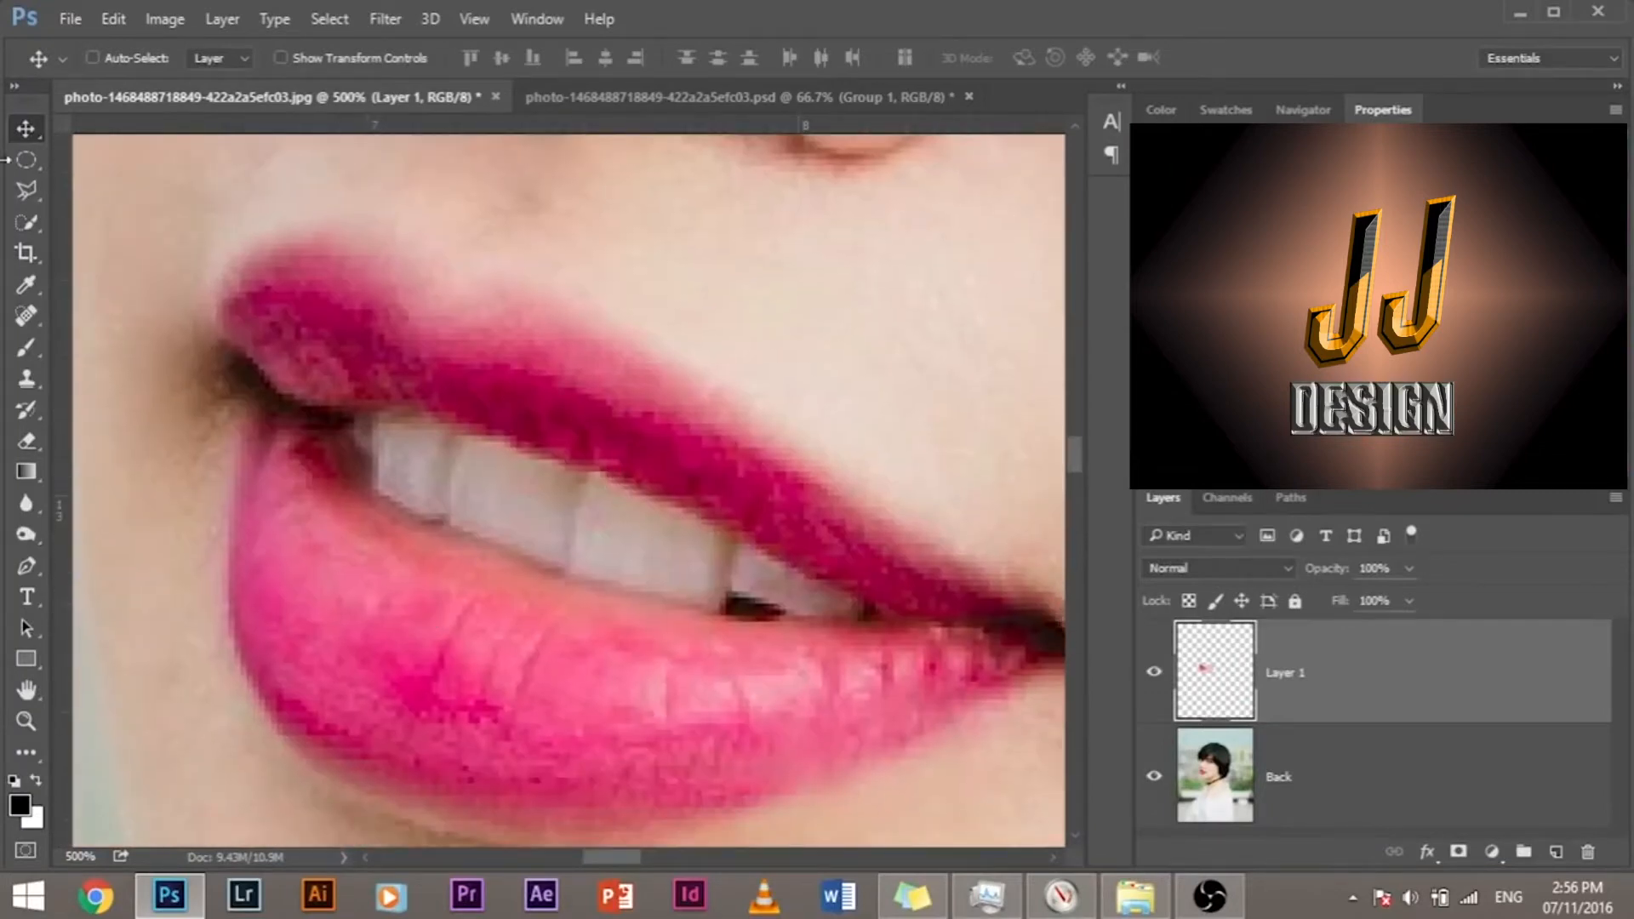
click(26, 191)
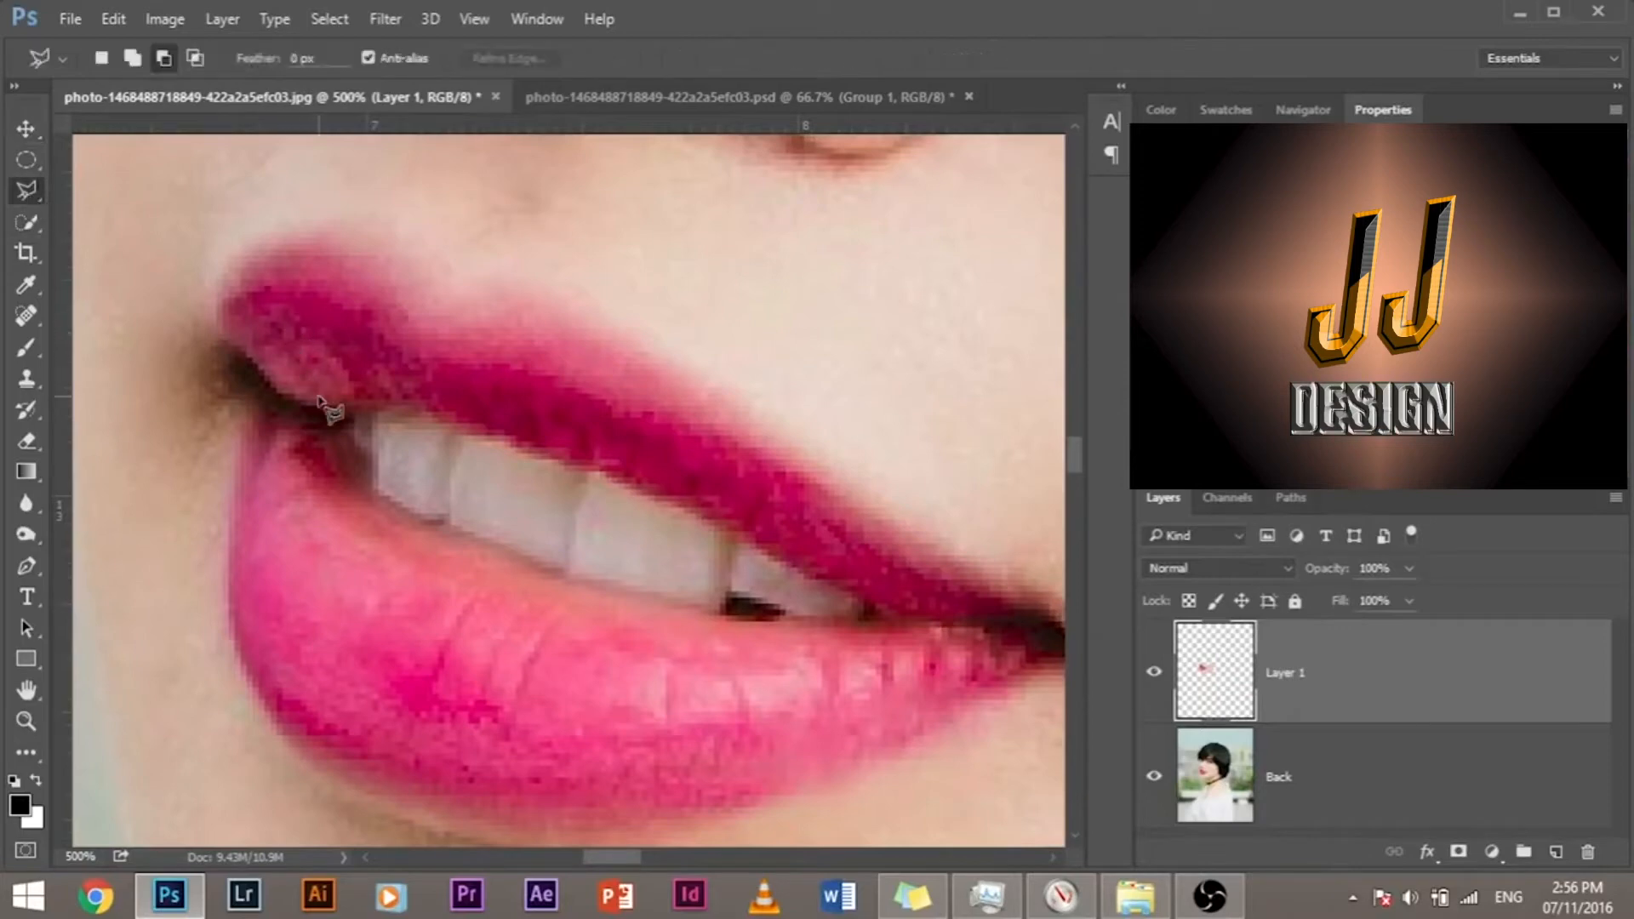
key(ctrl+plus)
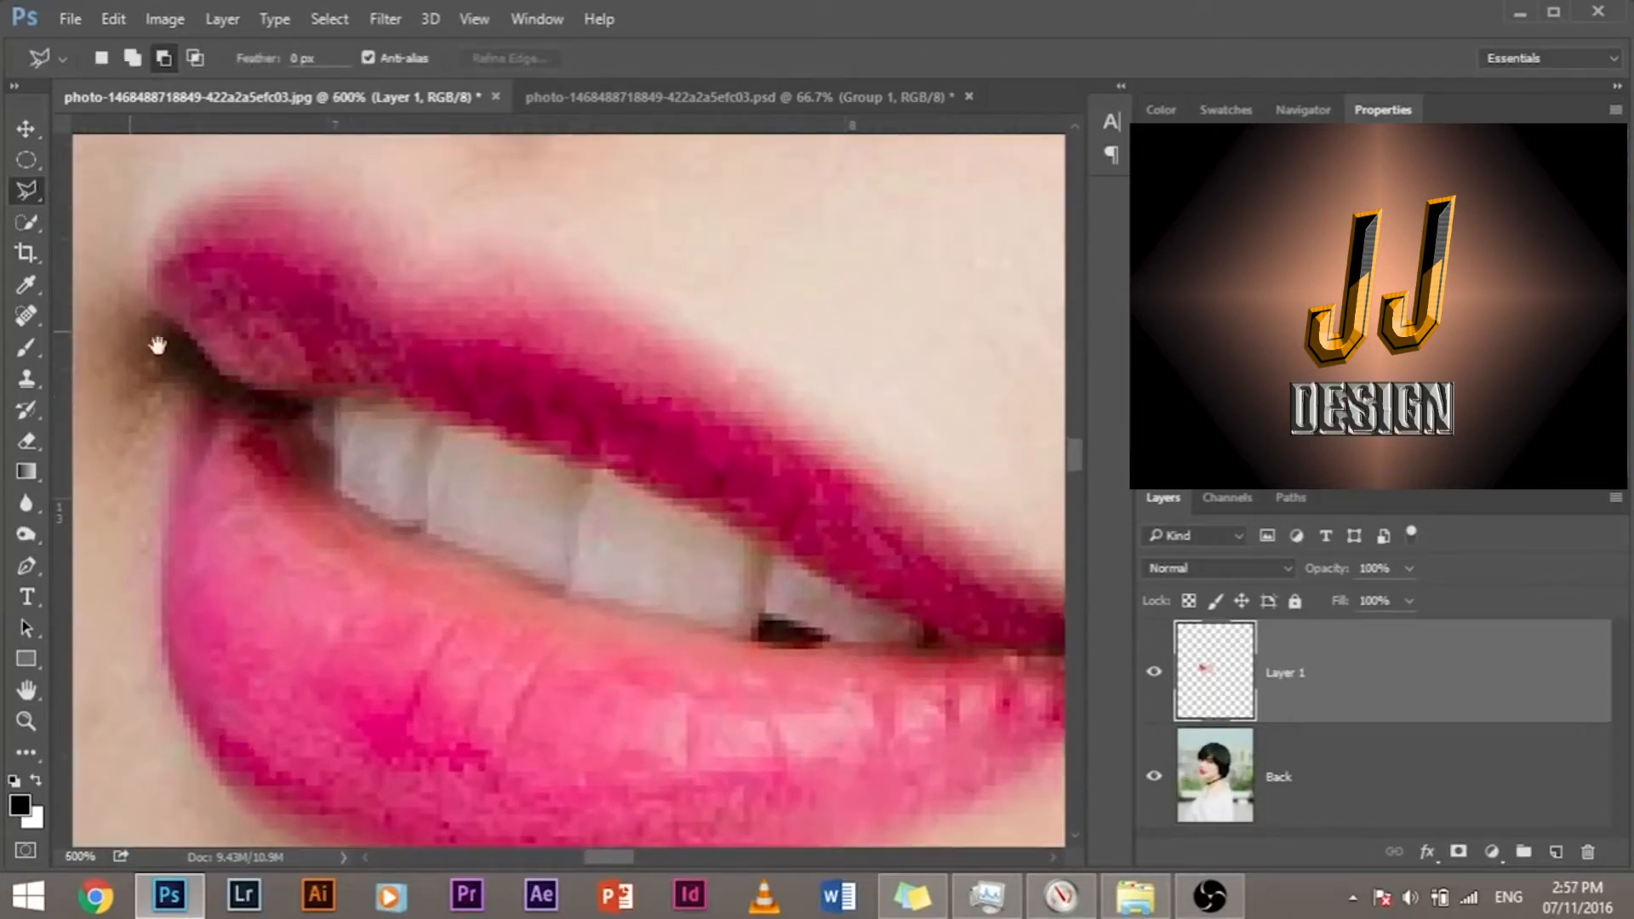
drag(410, 534, 383, 521)
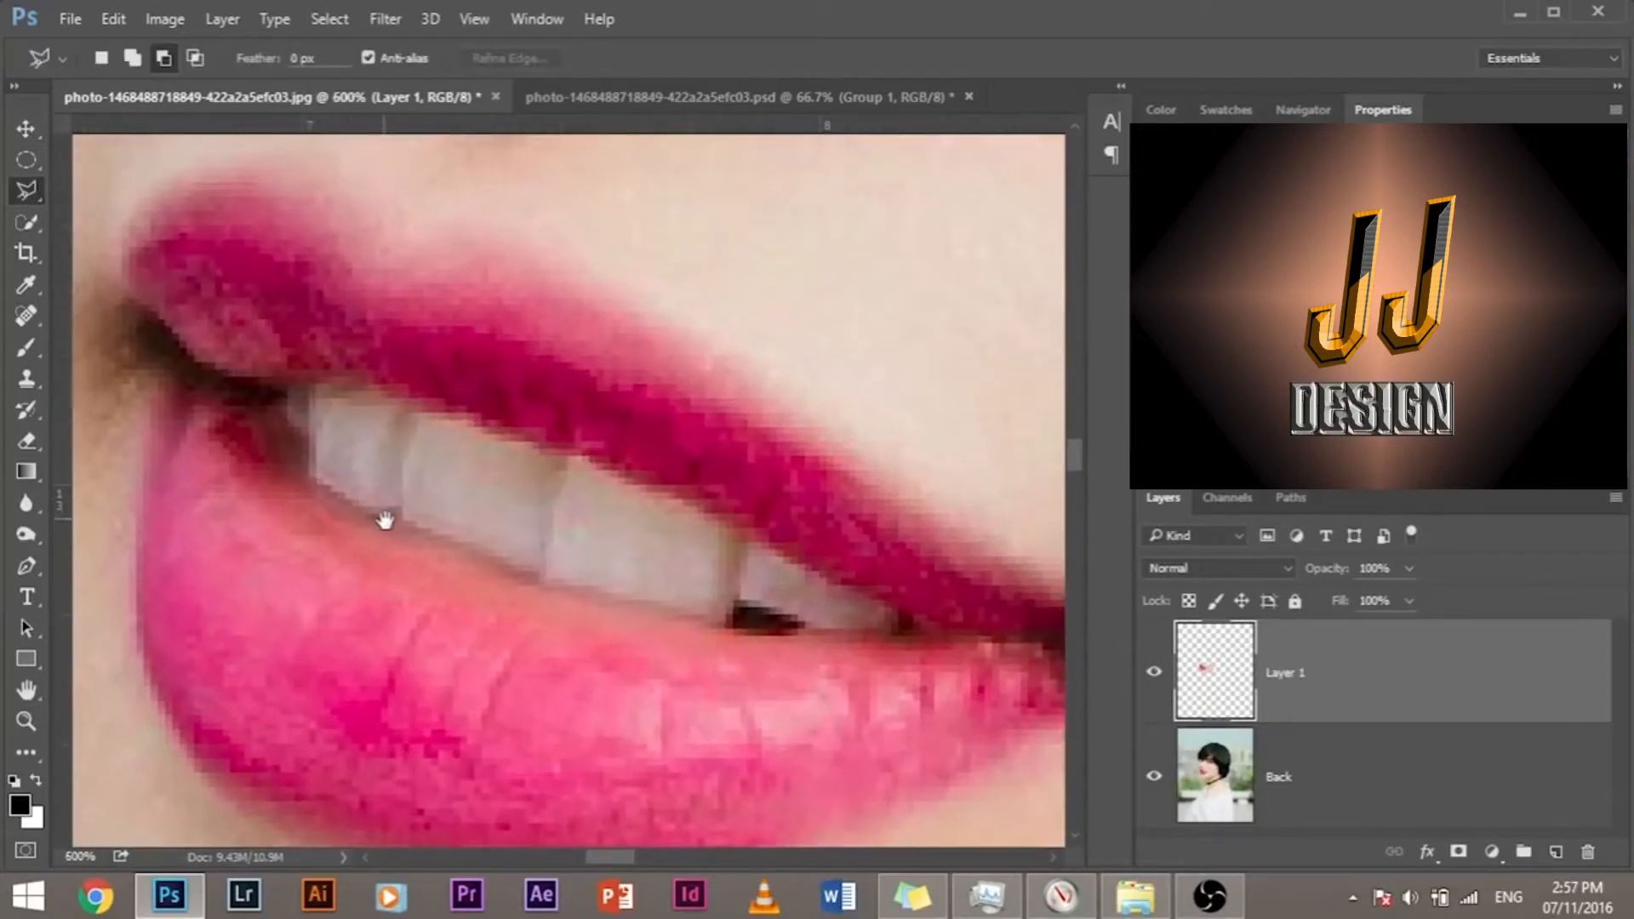
click(254, 391)
click(339, 390)
click(590, 474)
click(921, 627)
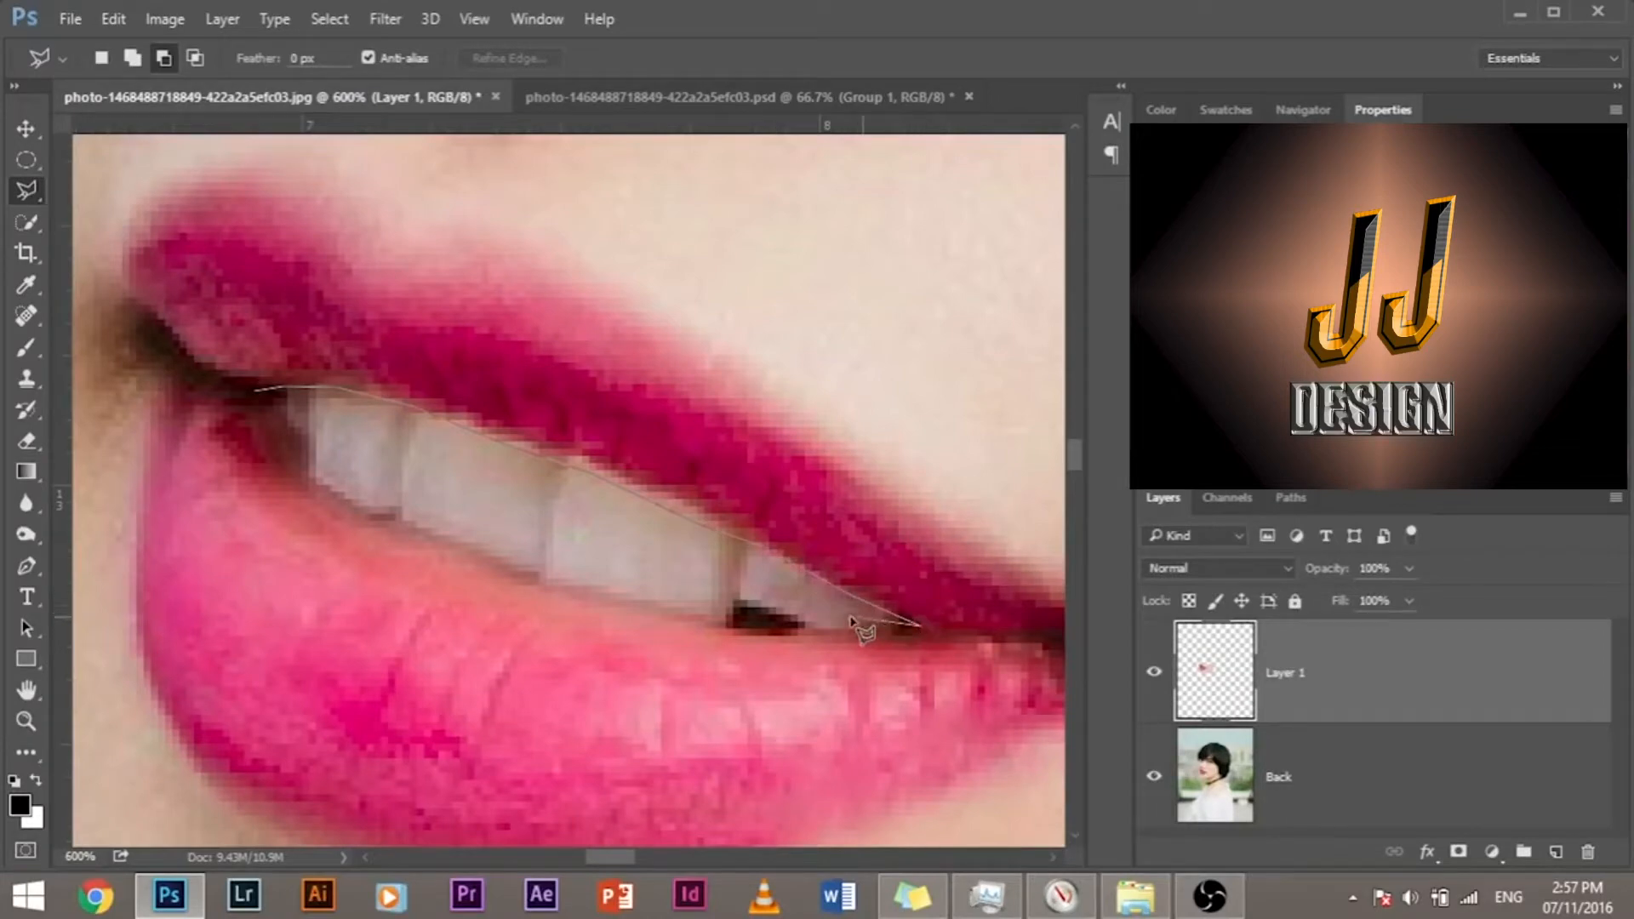
click(794, 627)
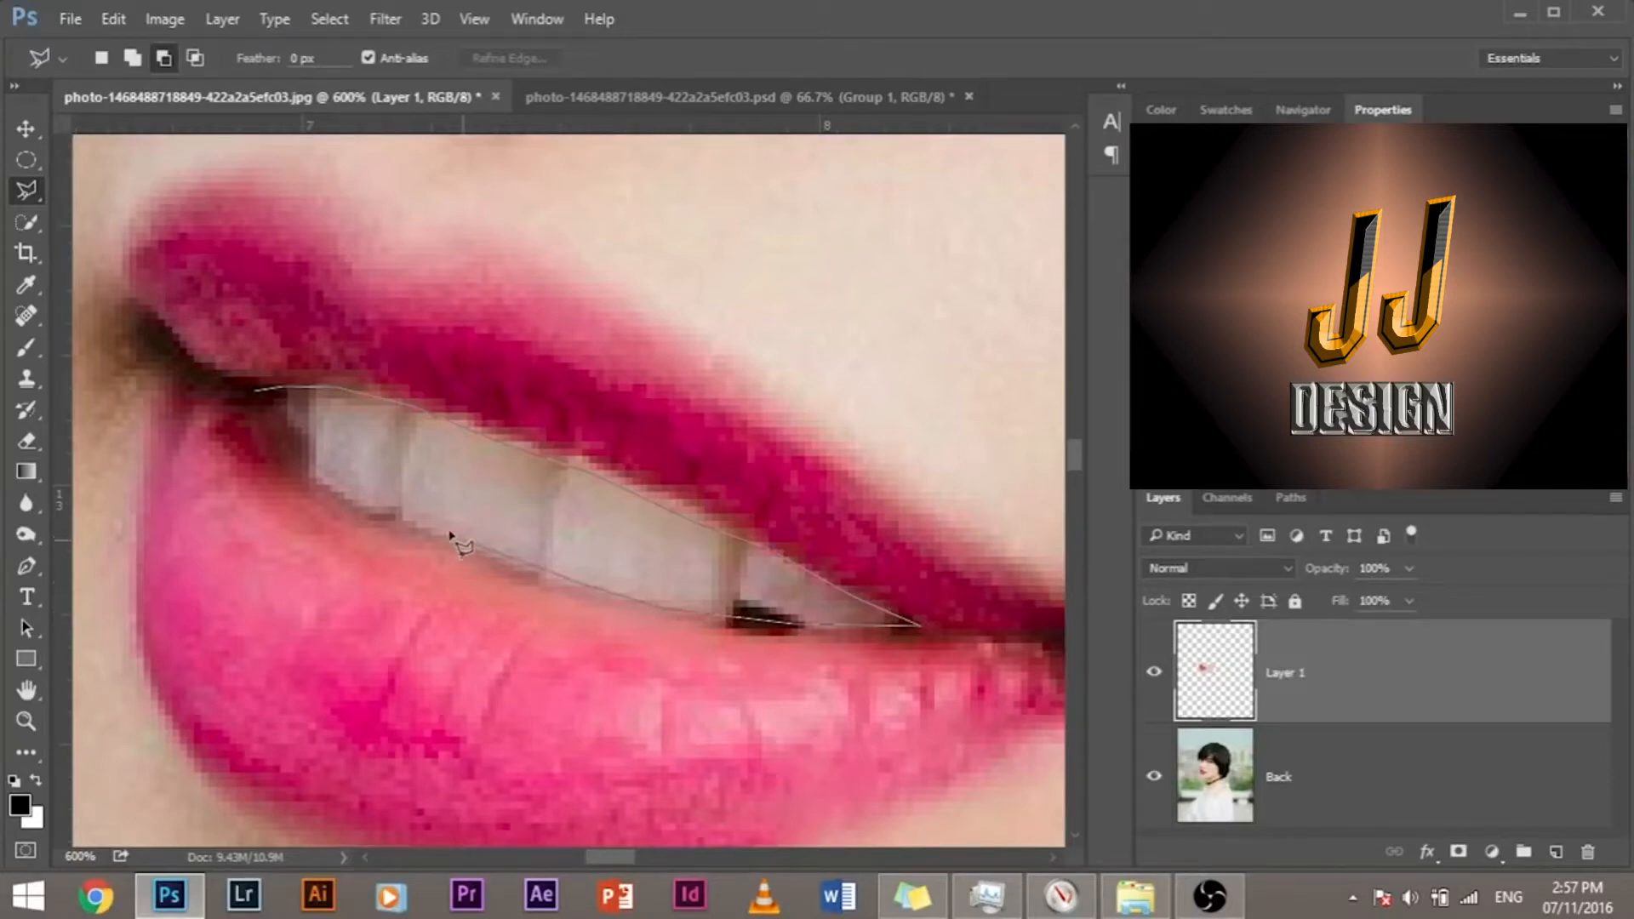
click(384, 511)
click(257, 393)
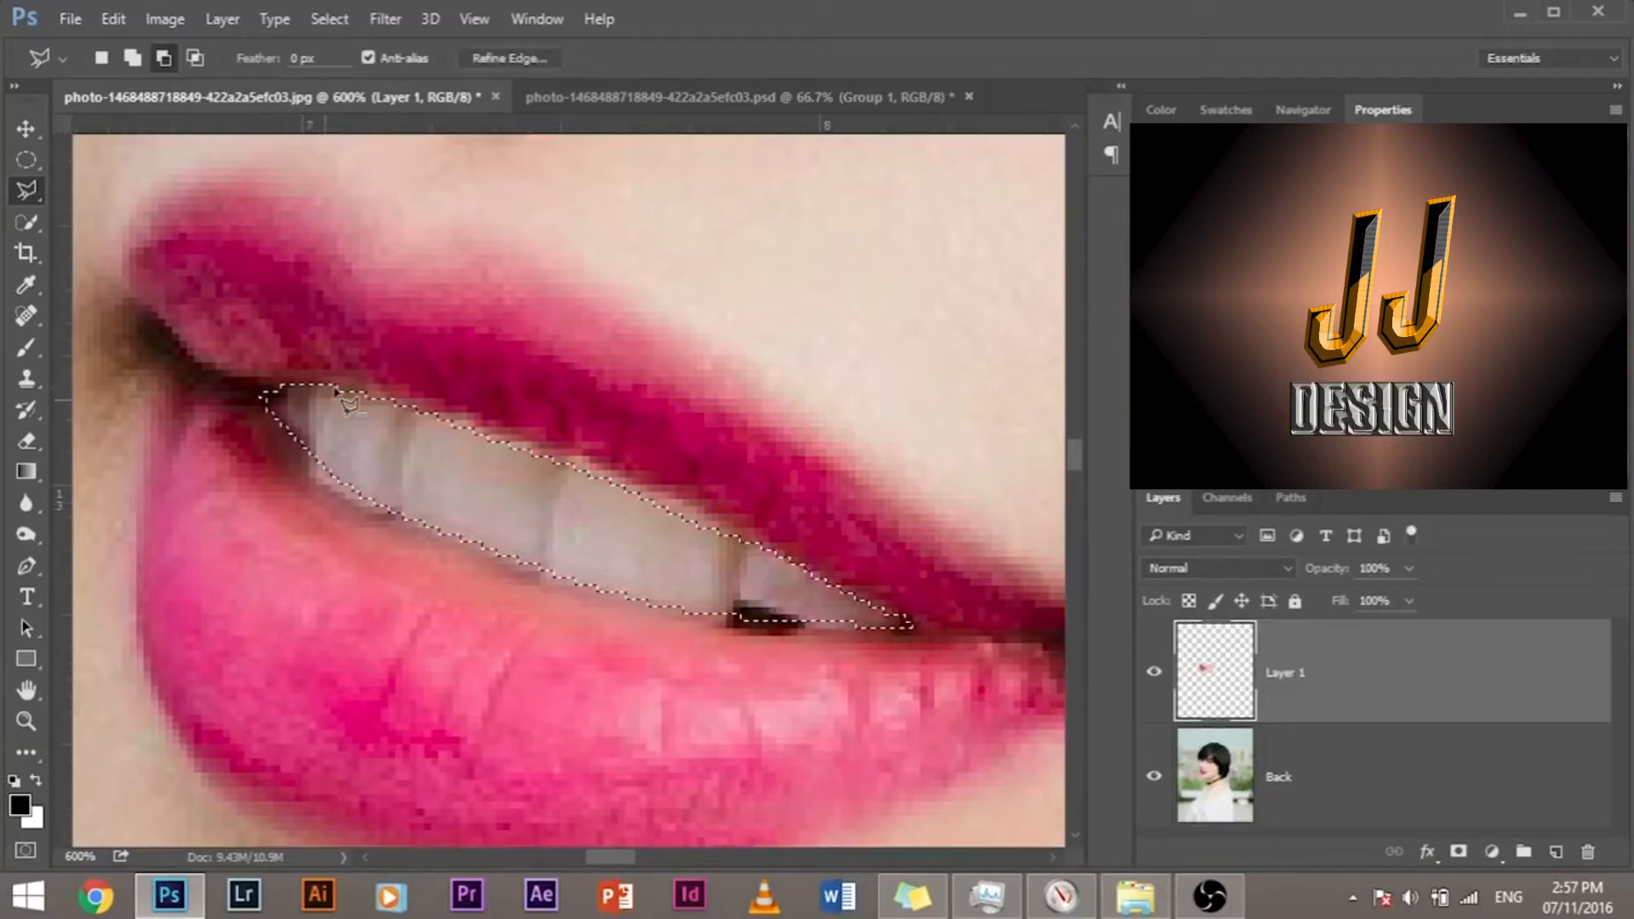
Step: Delete the selected teeth from Layer 1, deselect, and hide the Back layer to check the opening
click(189, 483)
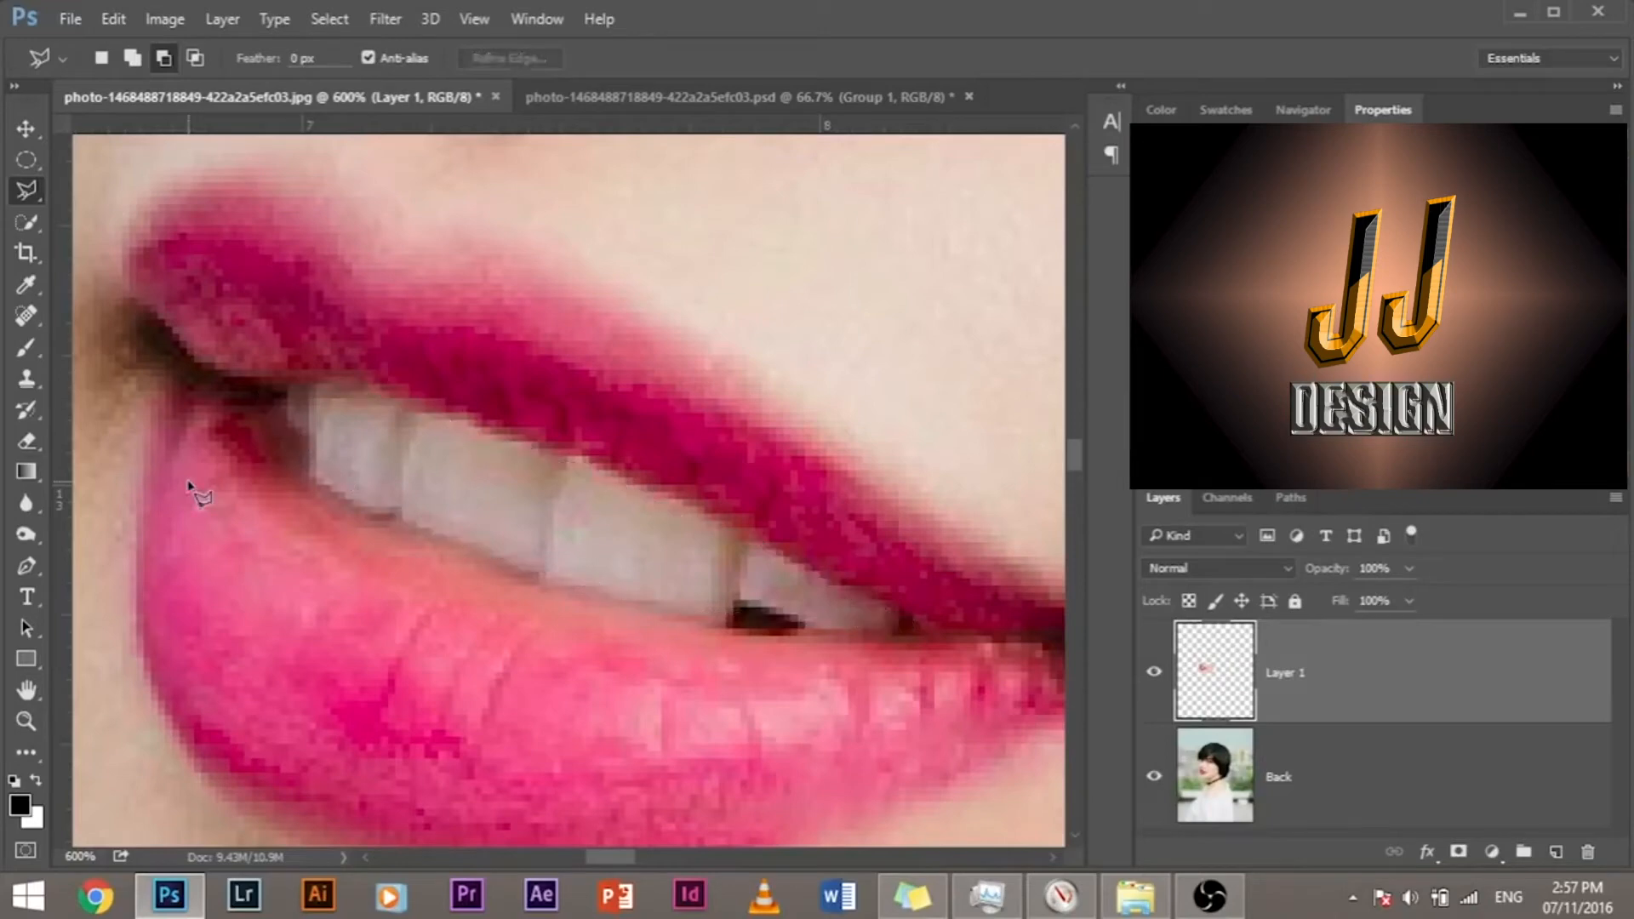
click(1156, 778)
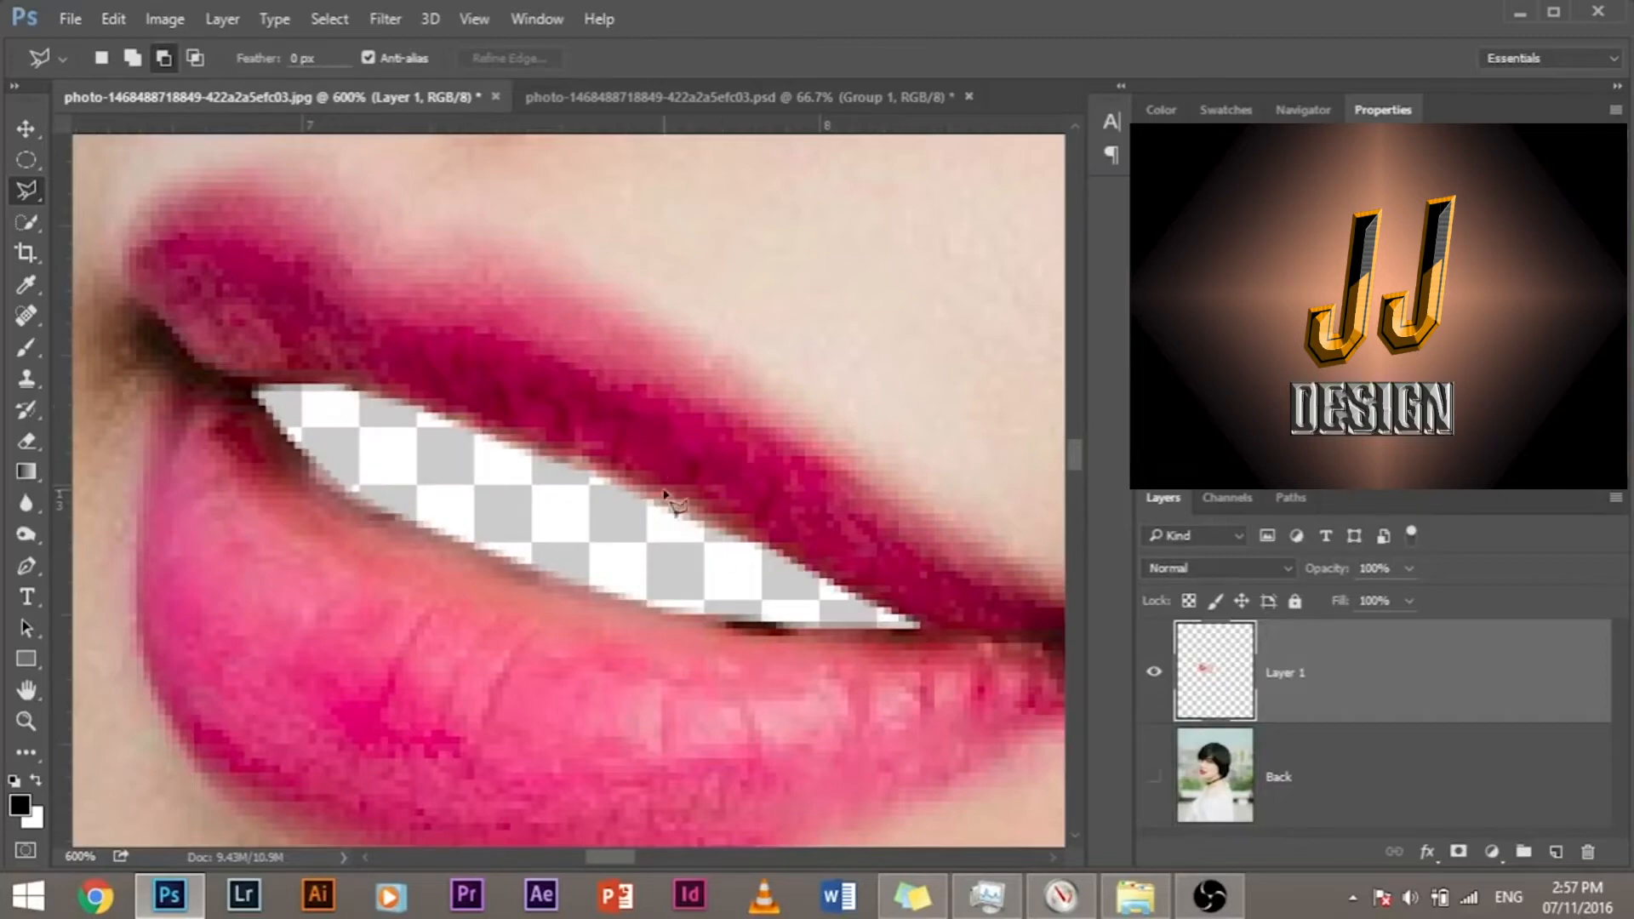
scroll(694, 515, down, 1)
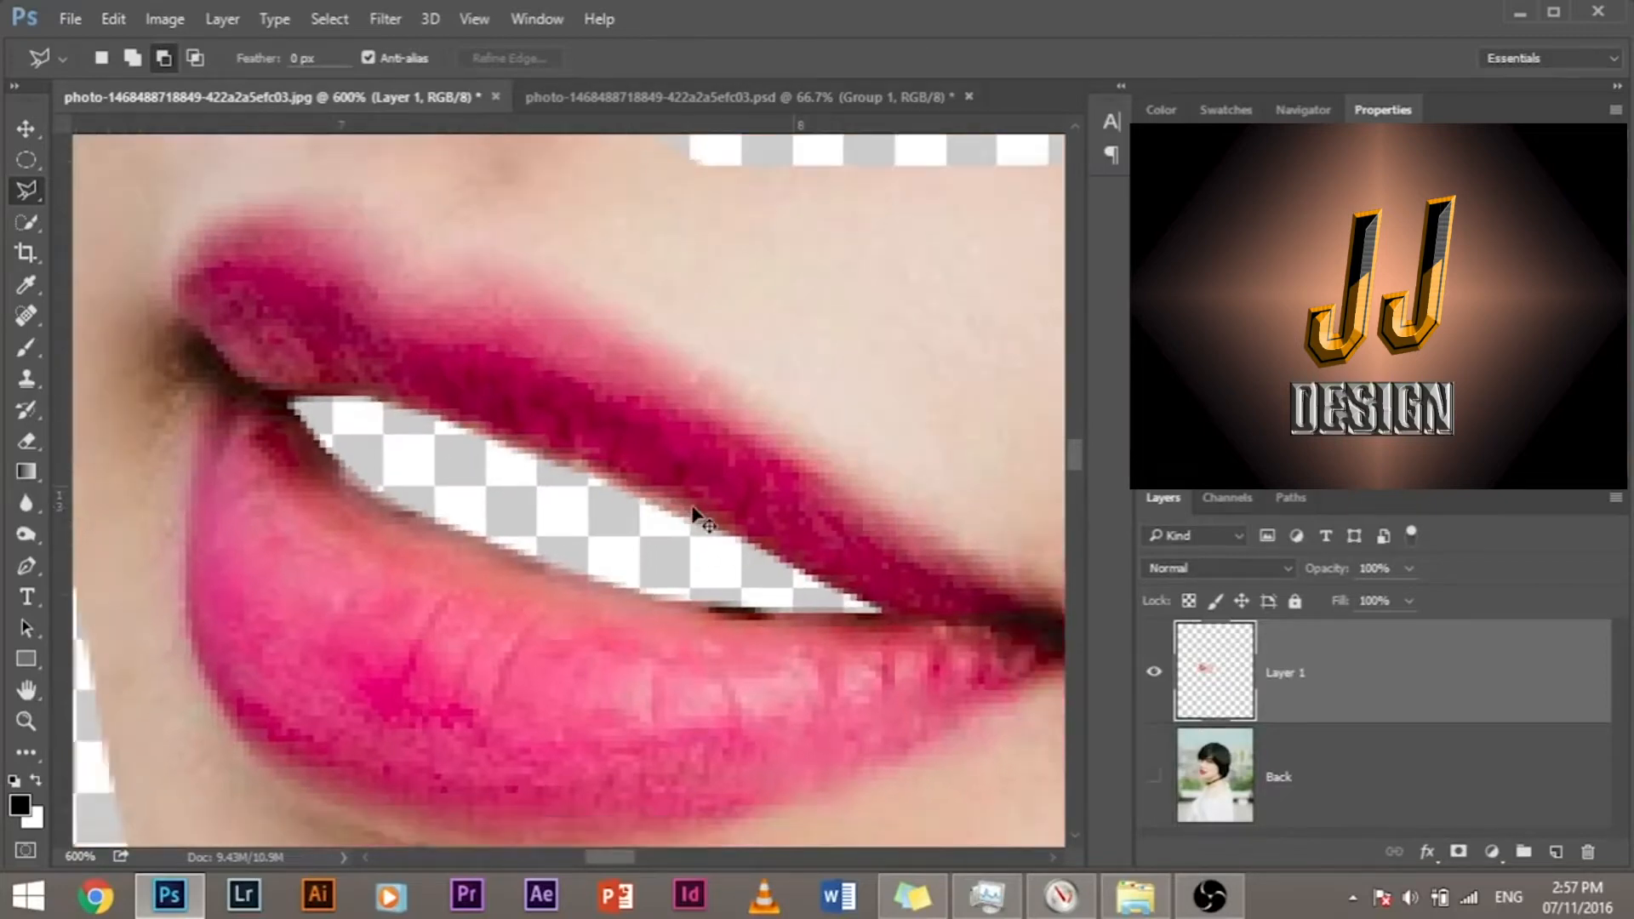
scroll(694, 515, down, 1)
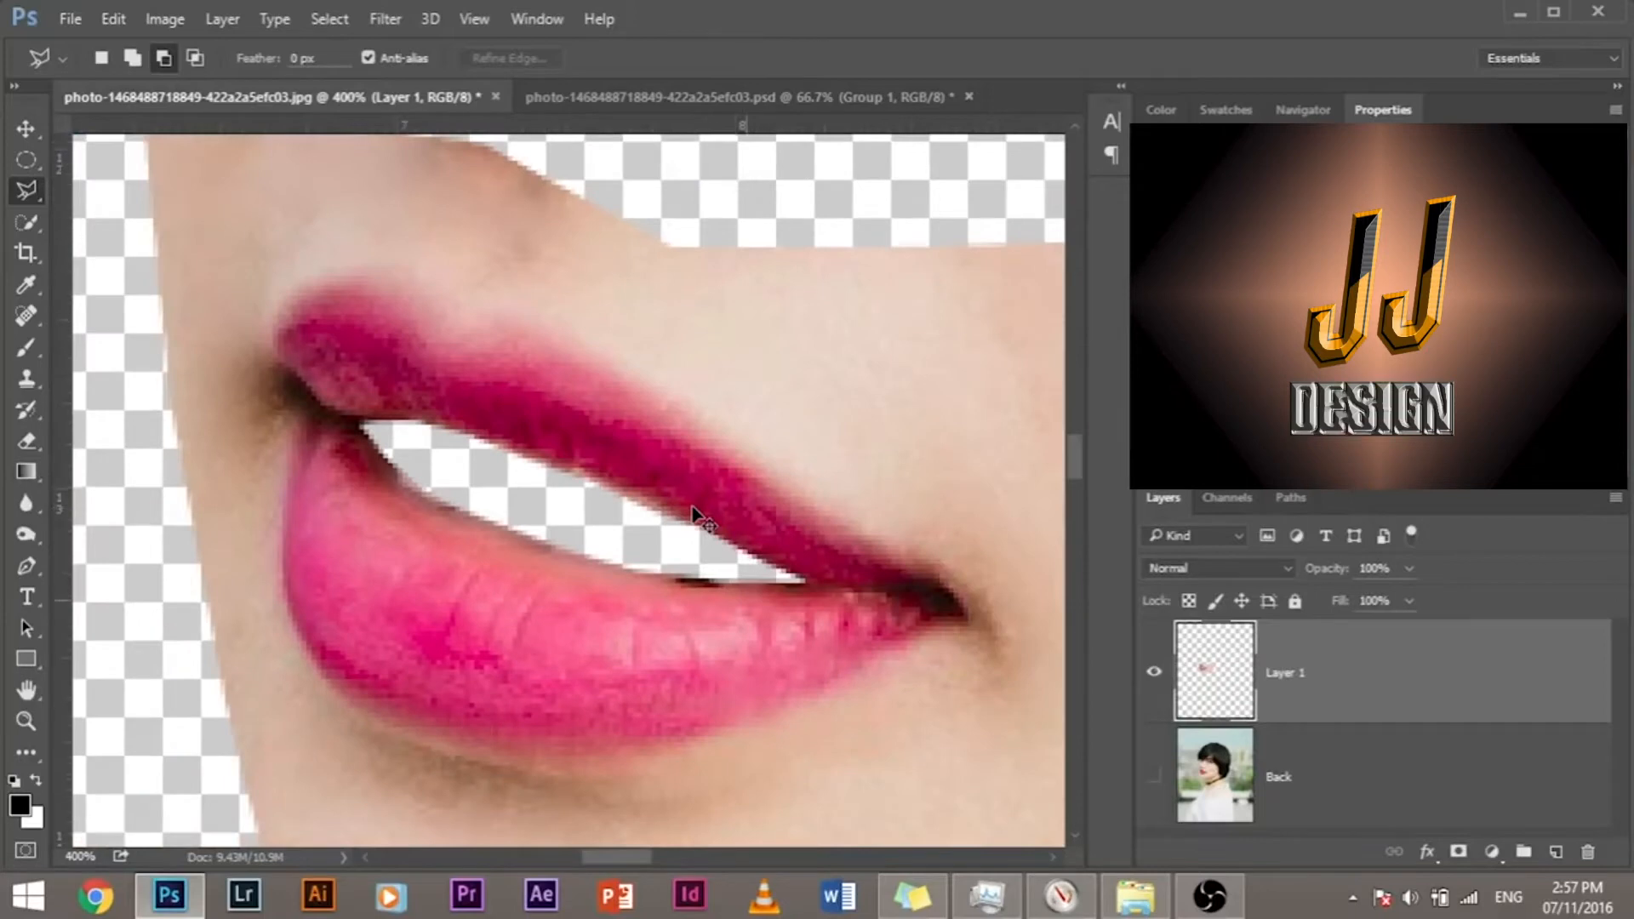
scroll(693, 515, down, 3)
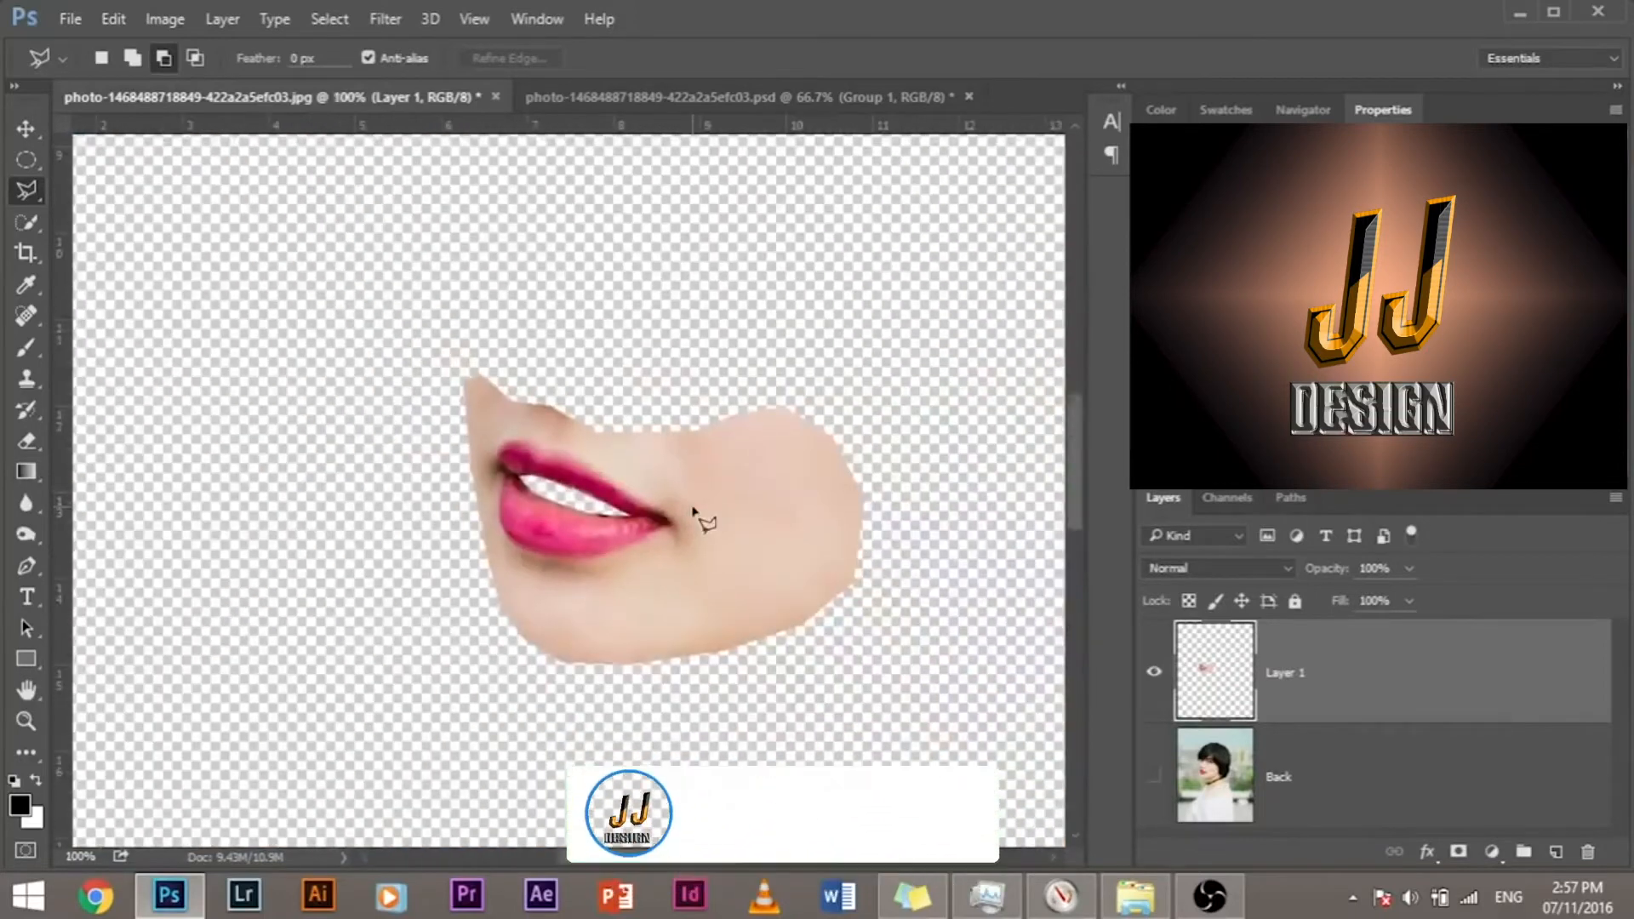
Step: Toggle the Back layer's visibility to compare the cutout mouth with the original portrait
click(1154, 777)
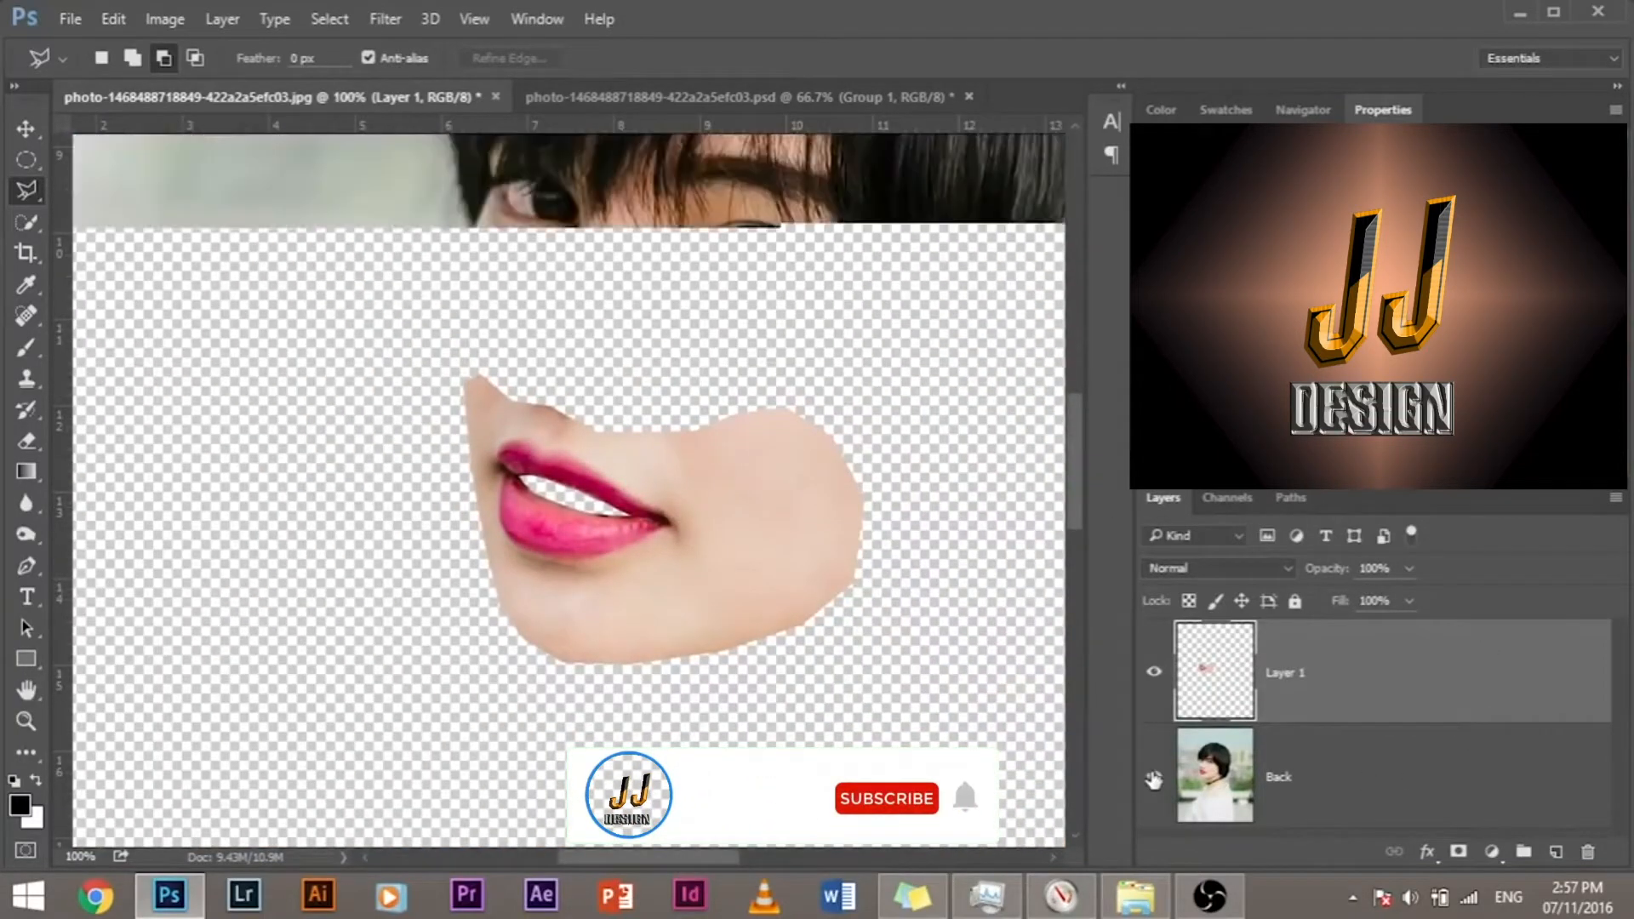
click(1154, 775)
click(1154, 775)
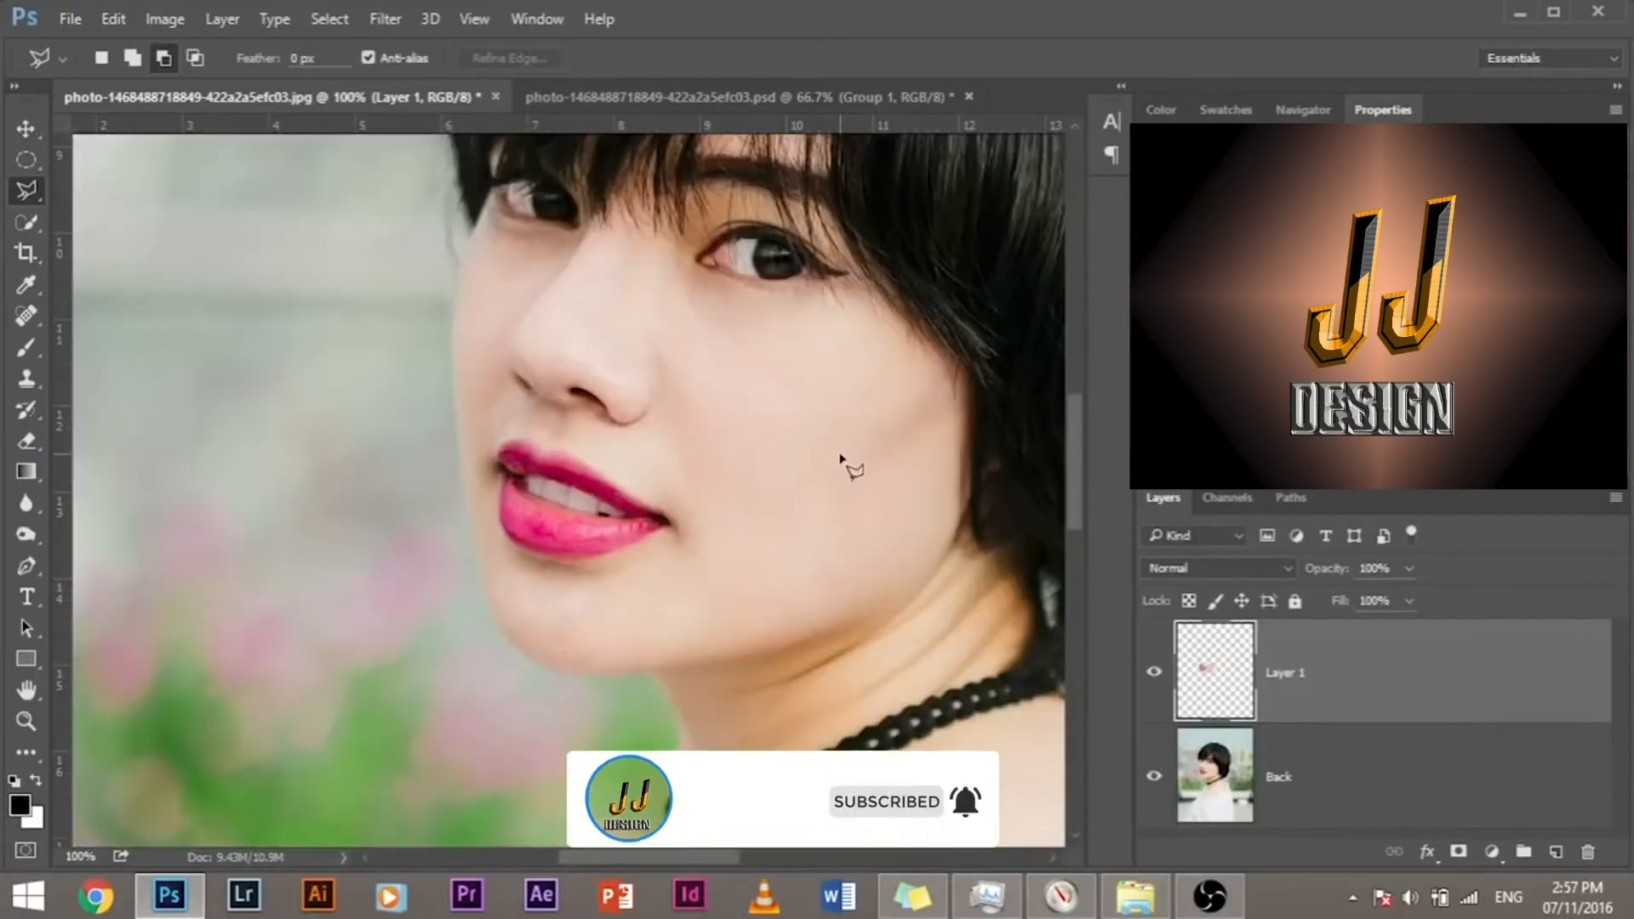
key(ctrl+plus)
key(ctrl+plus)
key(ctrl+plus)
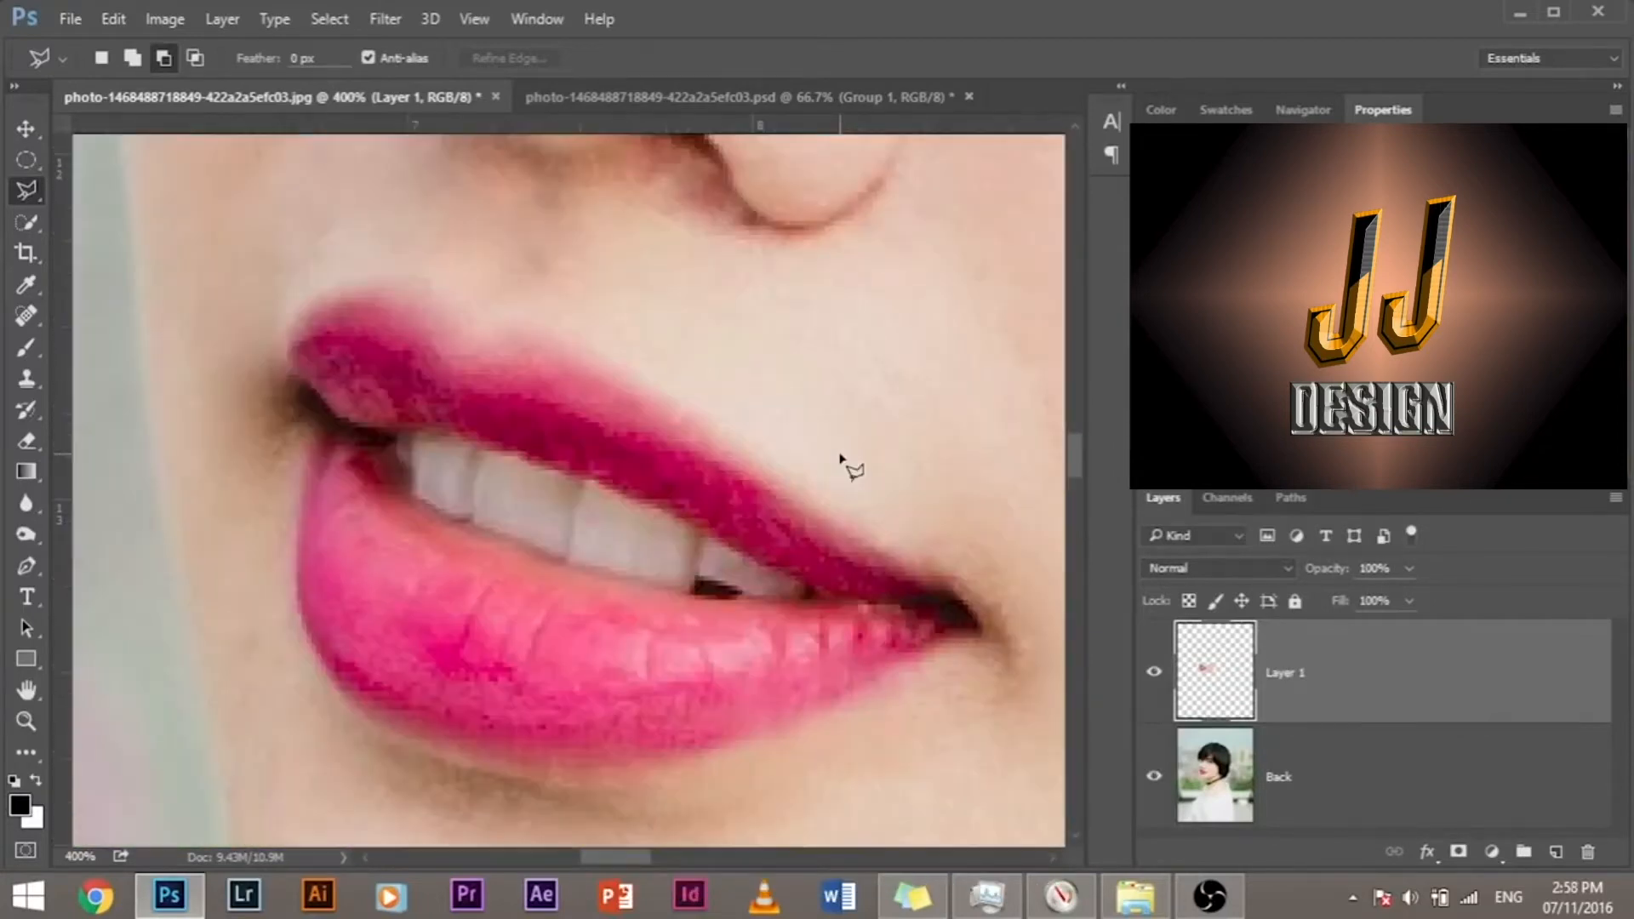
key(ctrl+minus)
key(ctrl+minus)
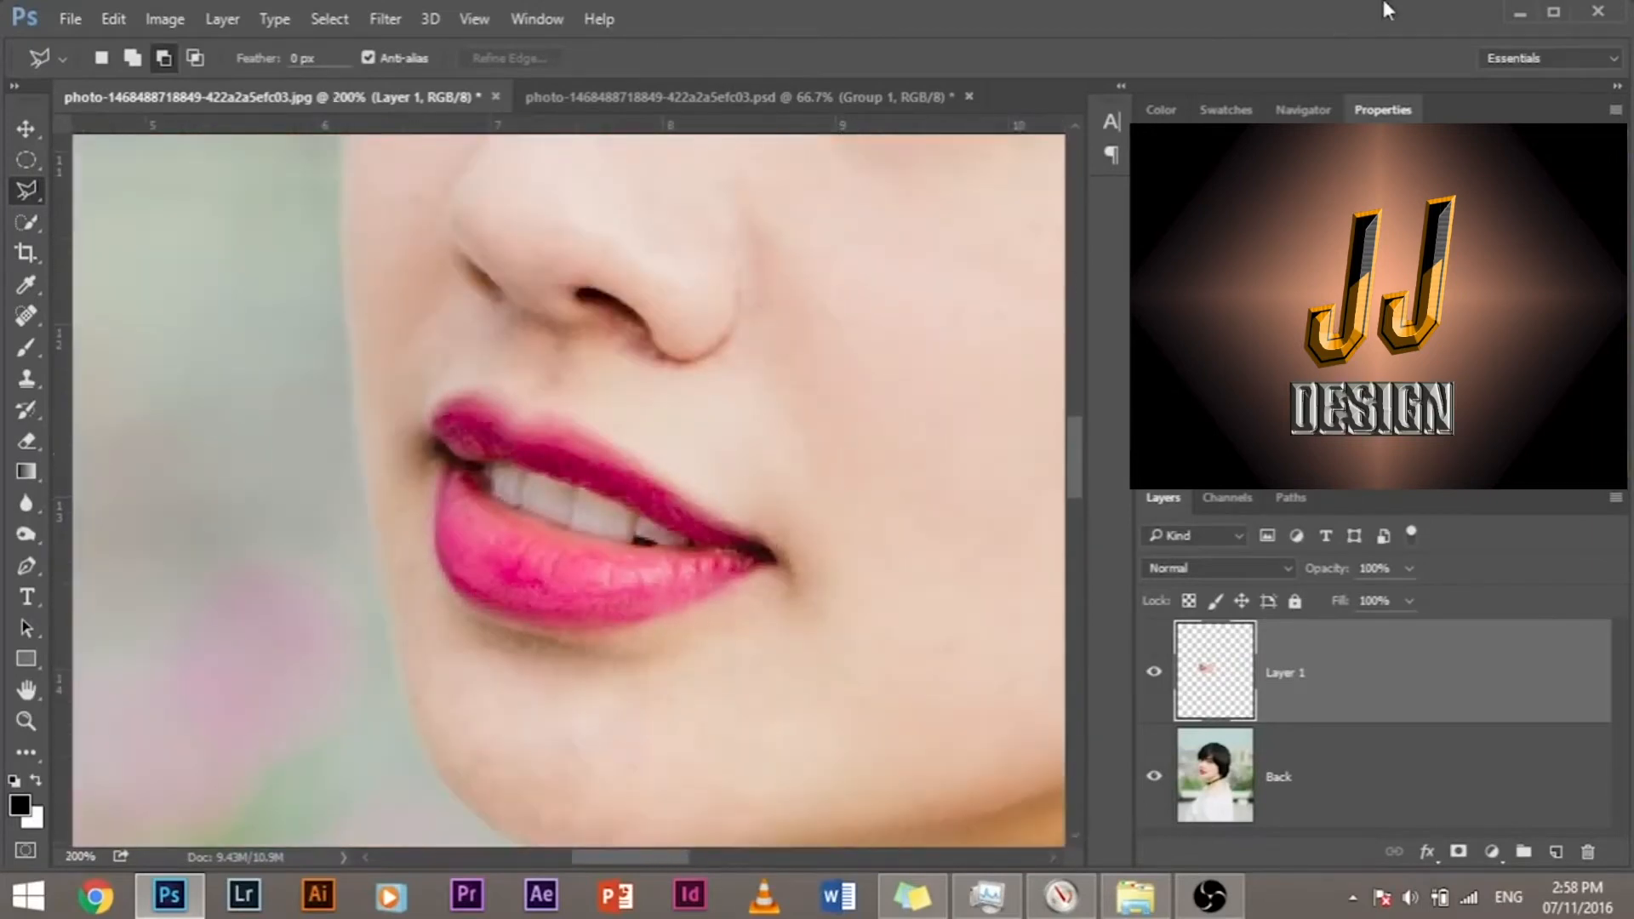
Step: Hide the Back layer and lasso the upper part of the cutout, dividing it through the mouth opening and across the cheek
click(1154, 776)
drag(748, 493, 539, 511)
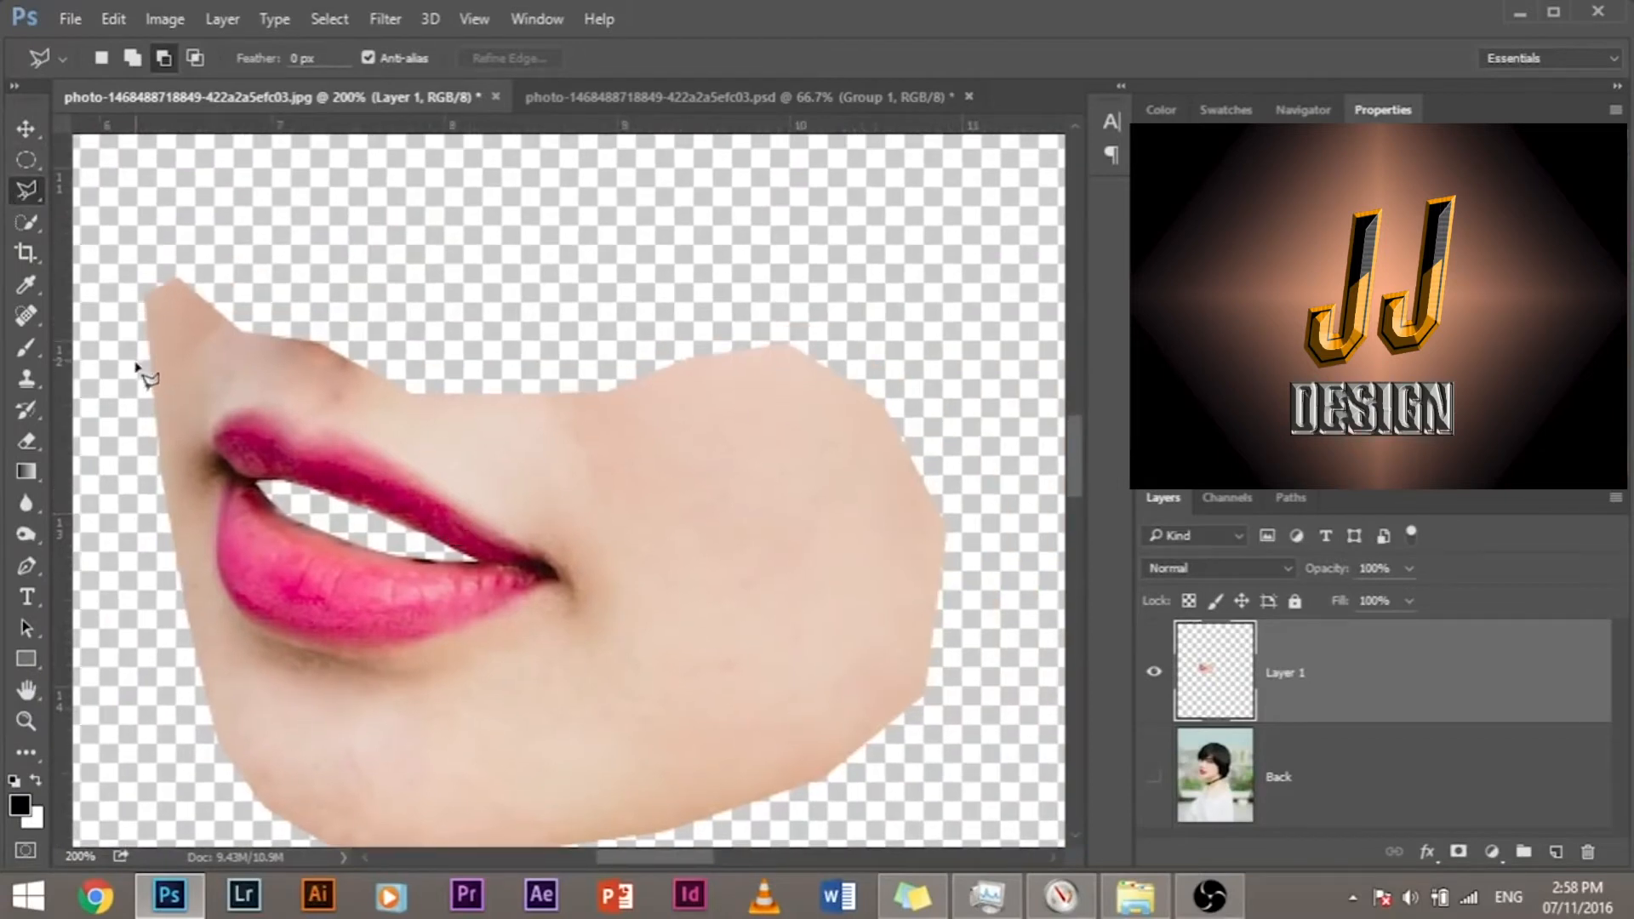
click(138, 419)
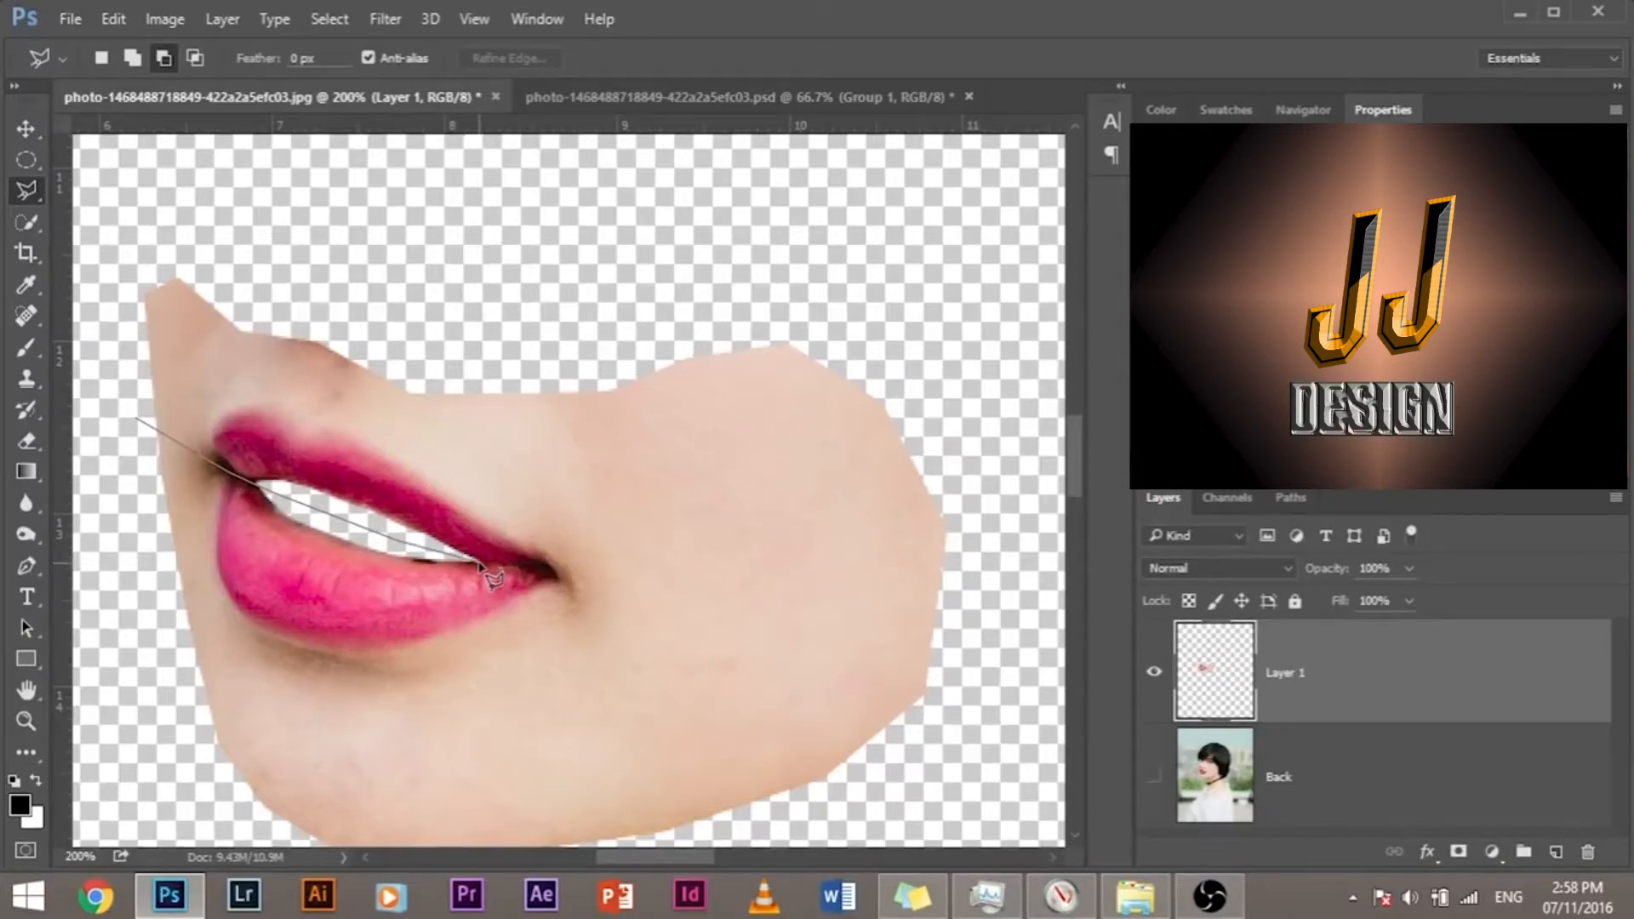
click(549, 565)
click(749, 632)
click(978, 655)
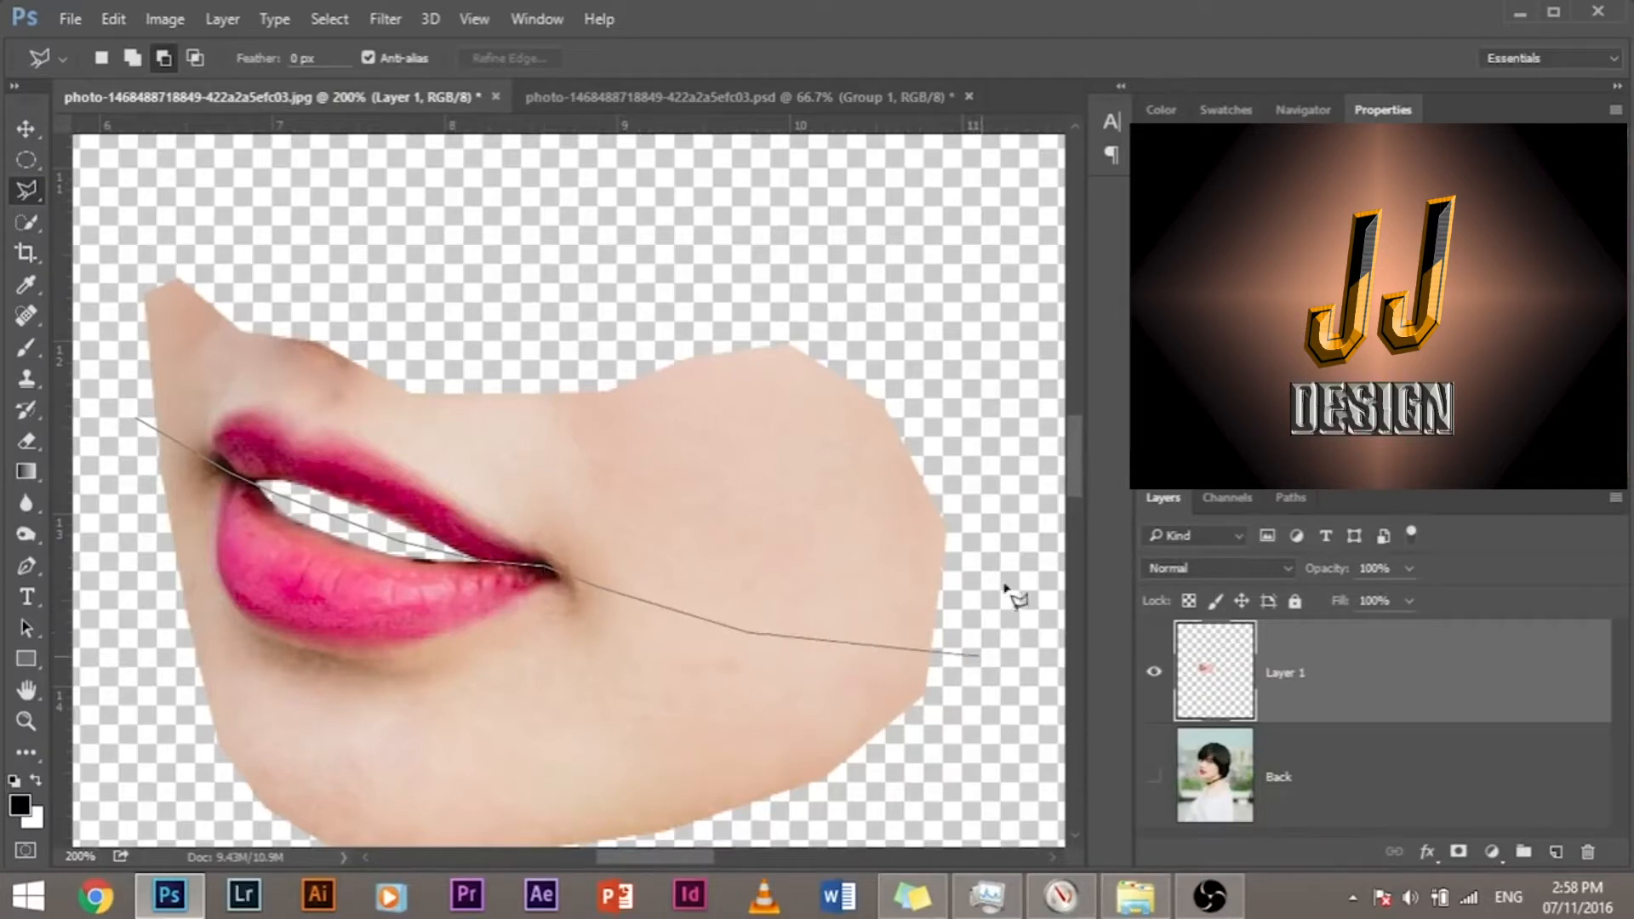
click(1015, 393)
click(834, 247)
click(656, 241)
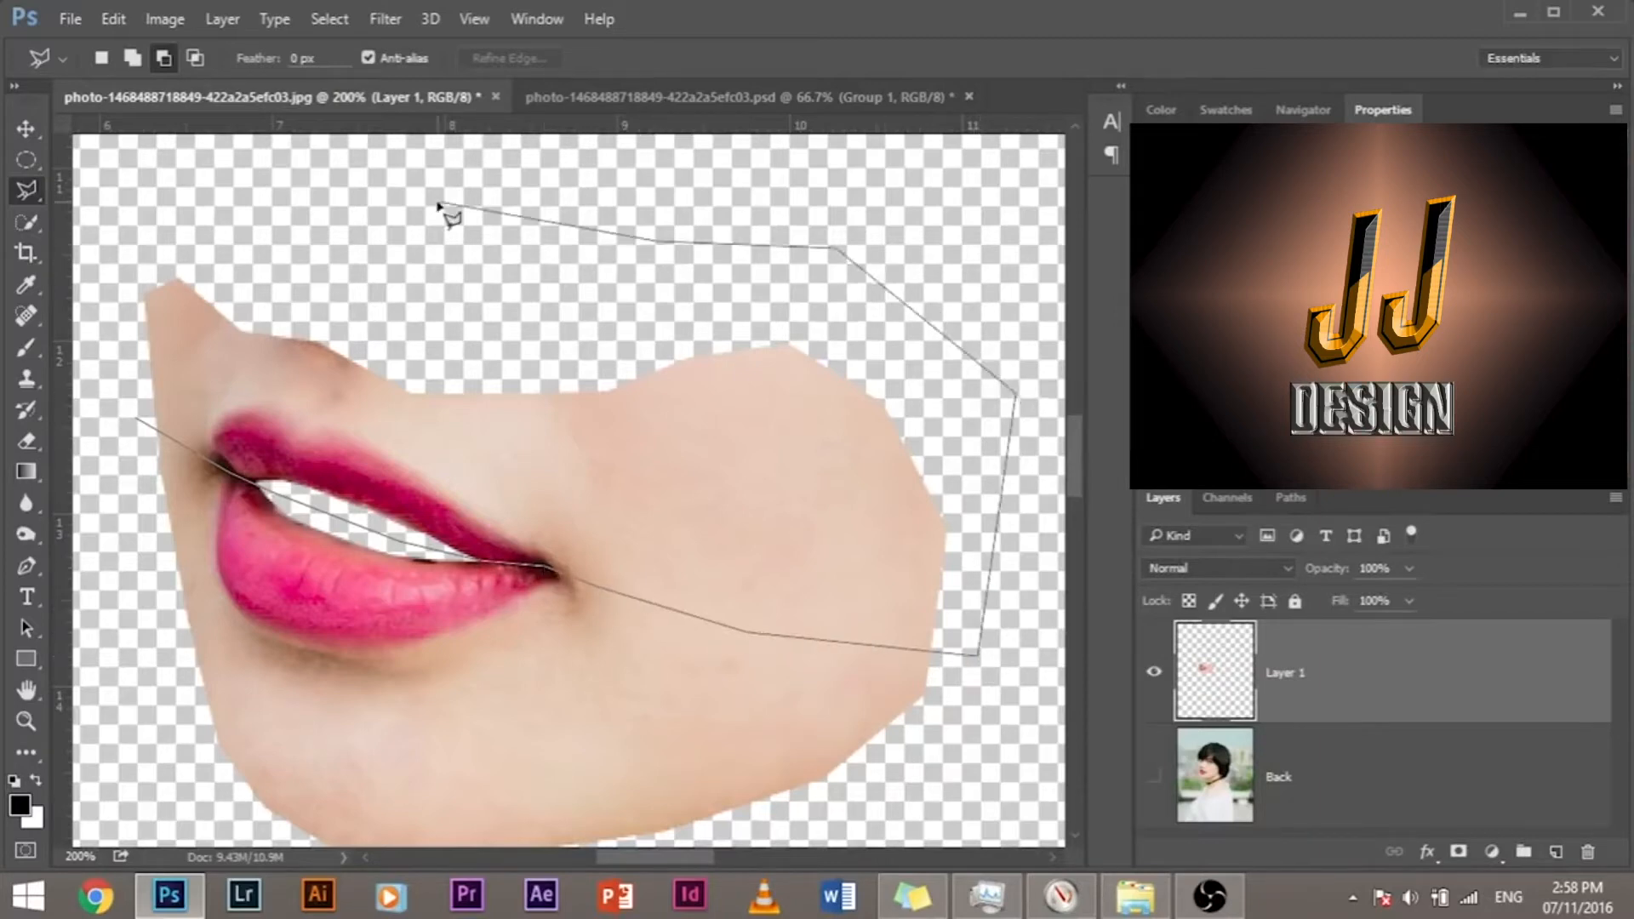
click(219, 174)
click(117, 233)
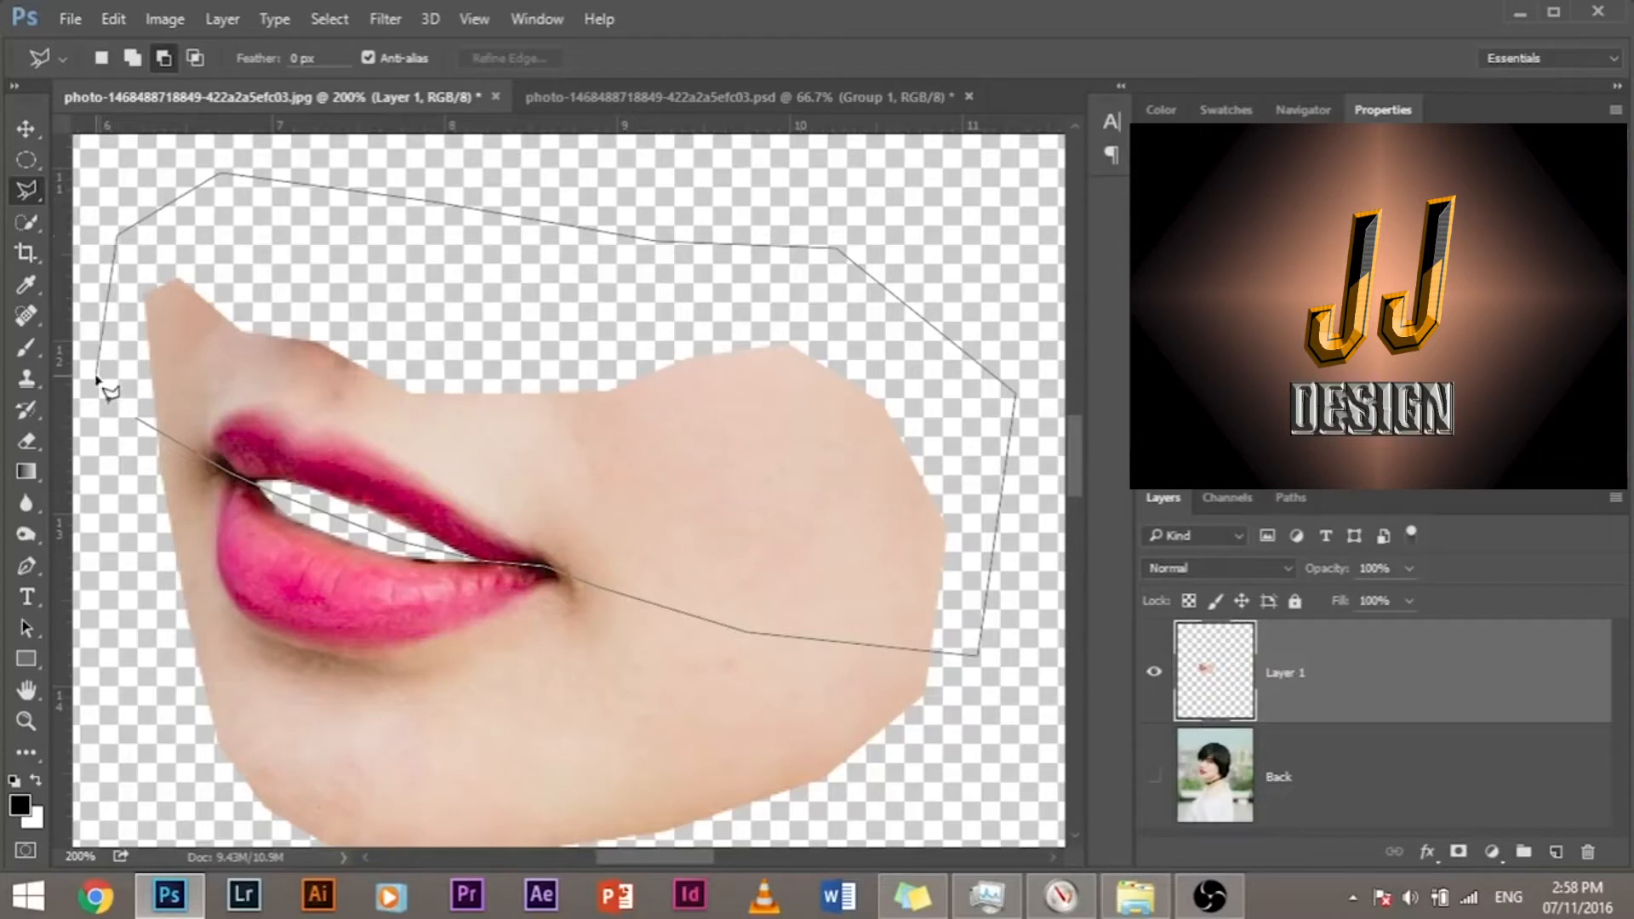
click(97, 377)
click(133, 417)
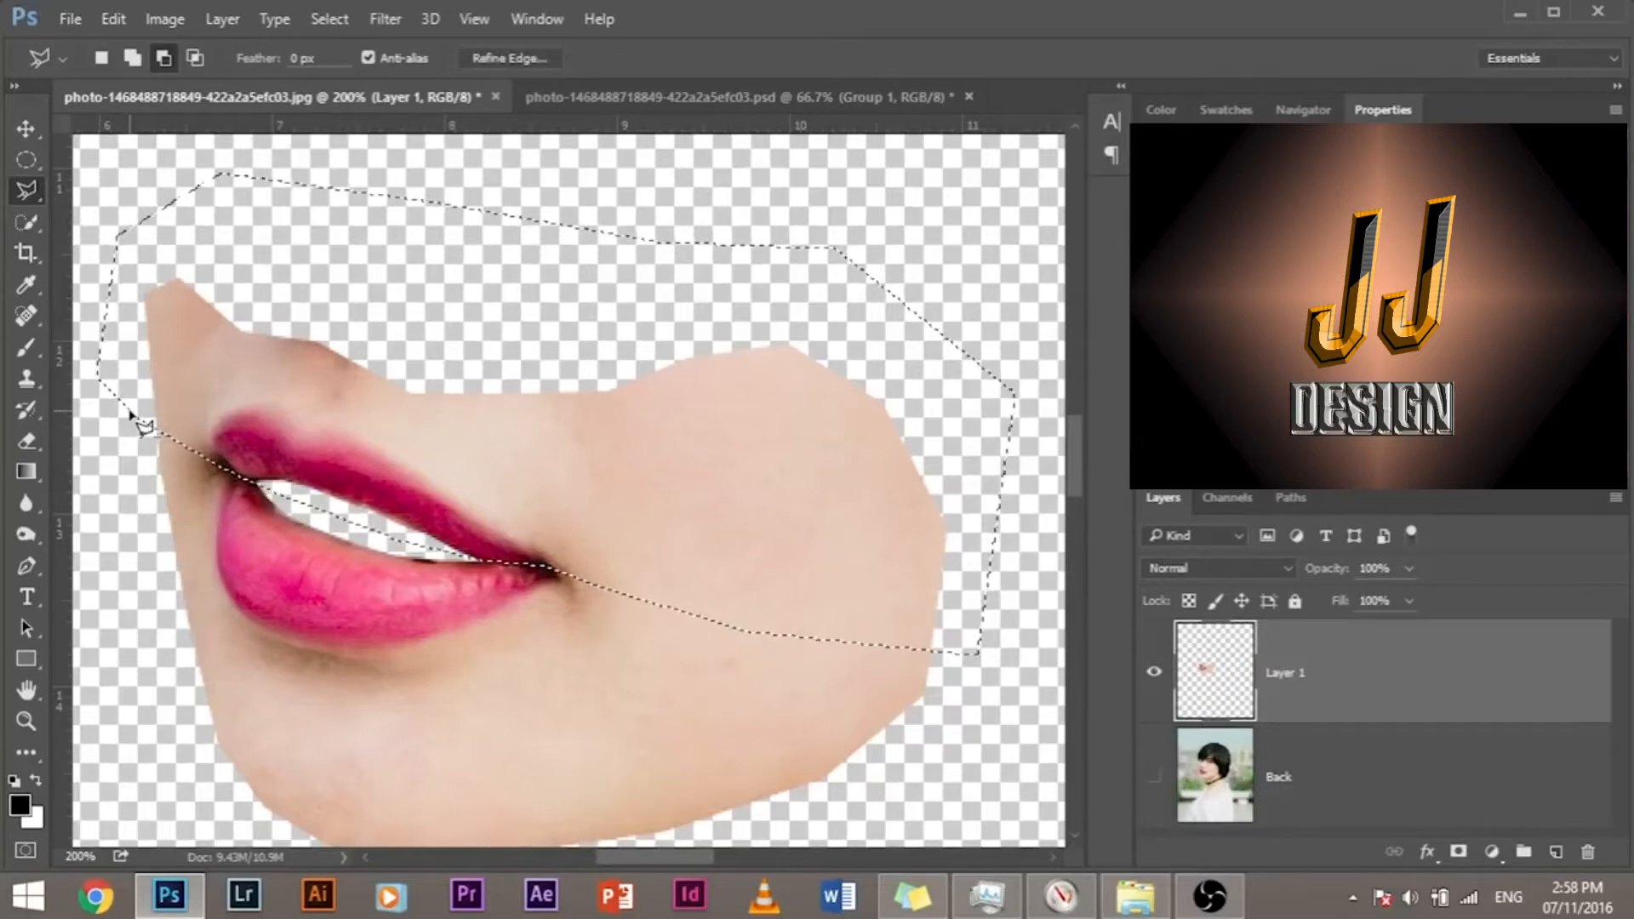
Step: Separate the selected upper part from Layer 1 onto its own layer and check both pieces by toggling their visibility
key(ctrl+j)
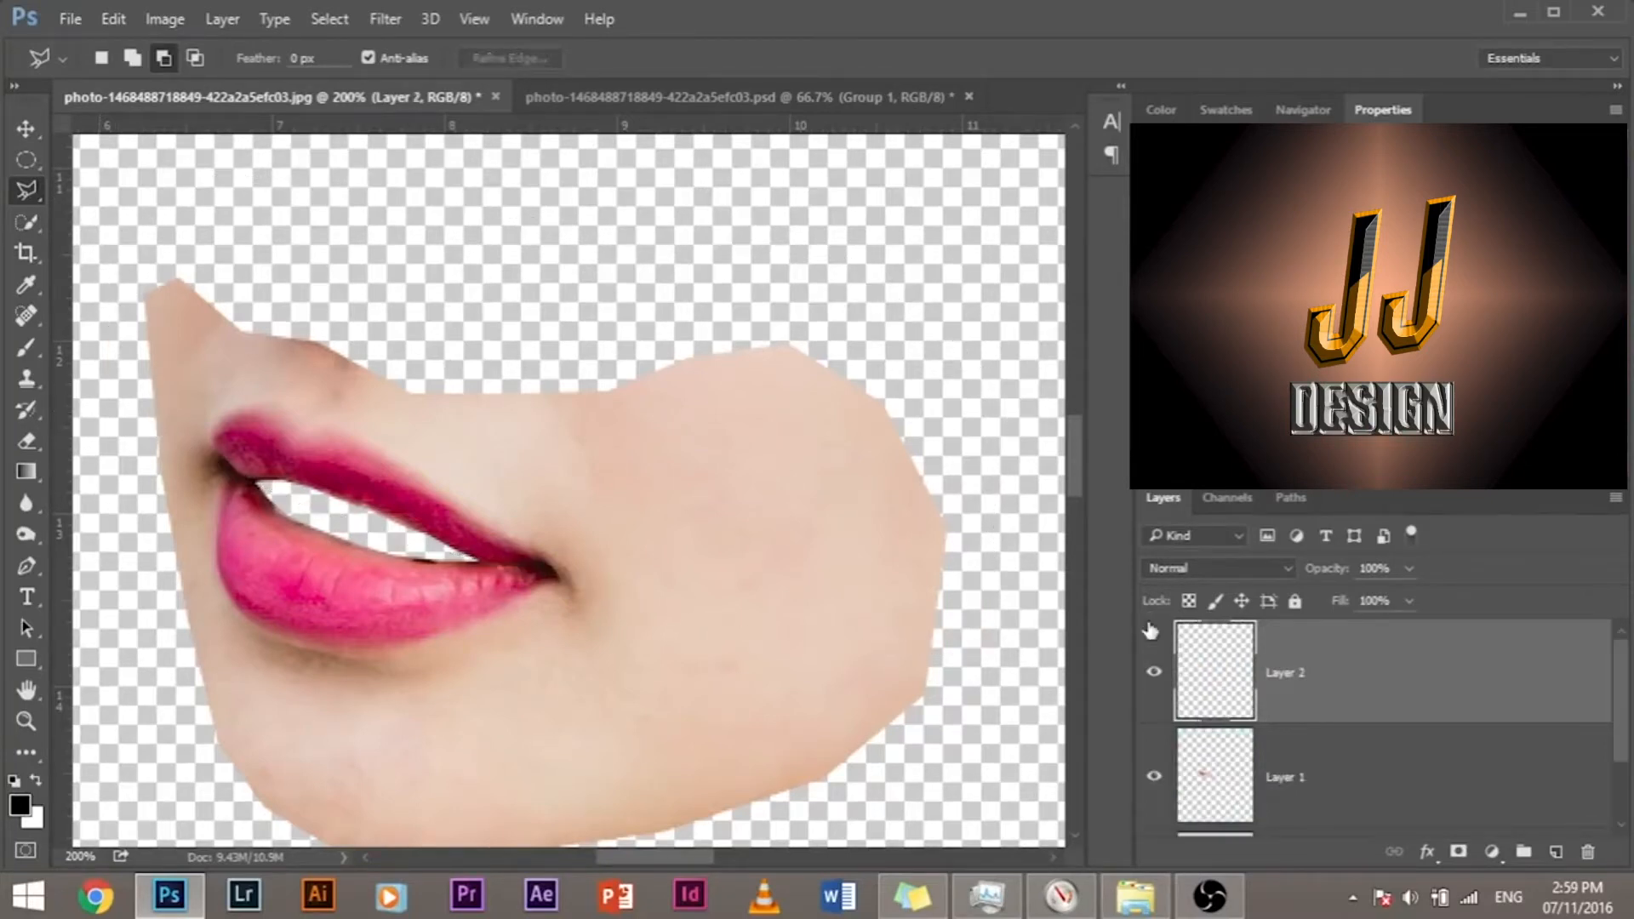
click(1153, 672)
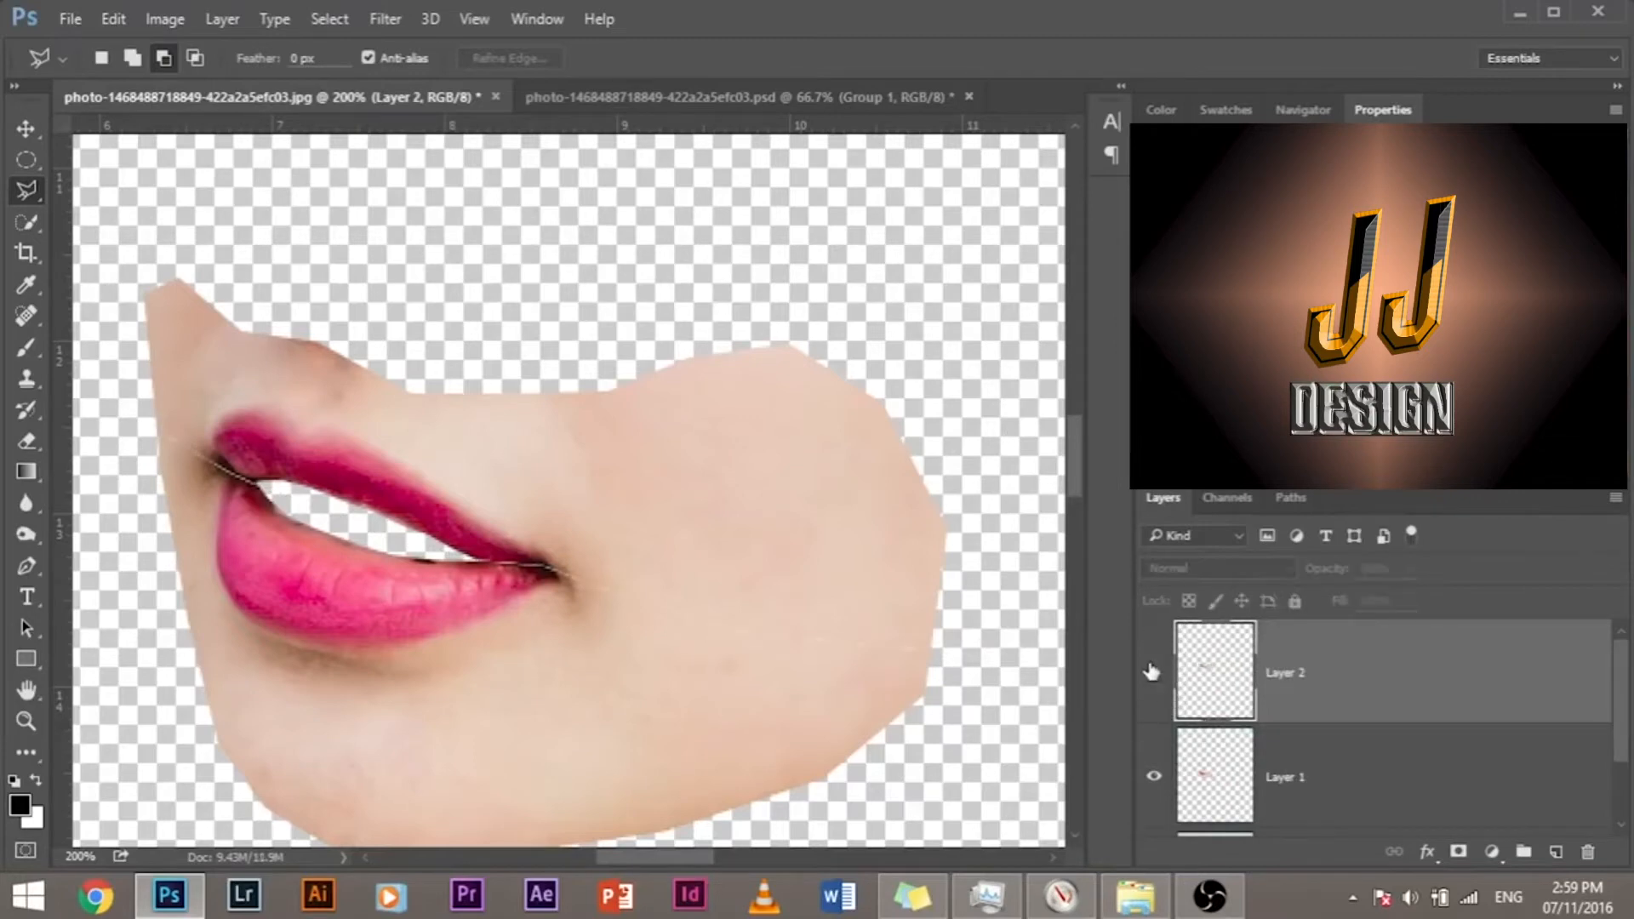
click(1166, 781)
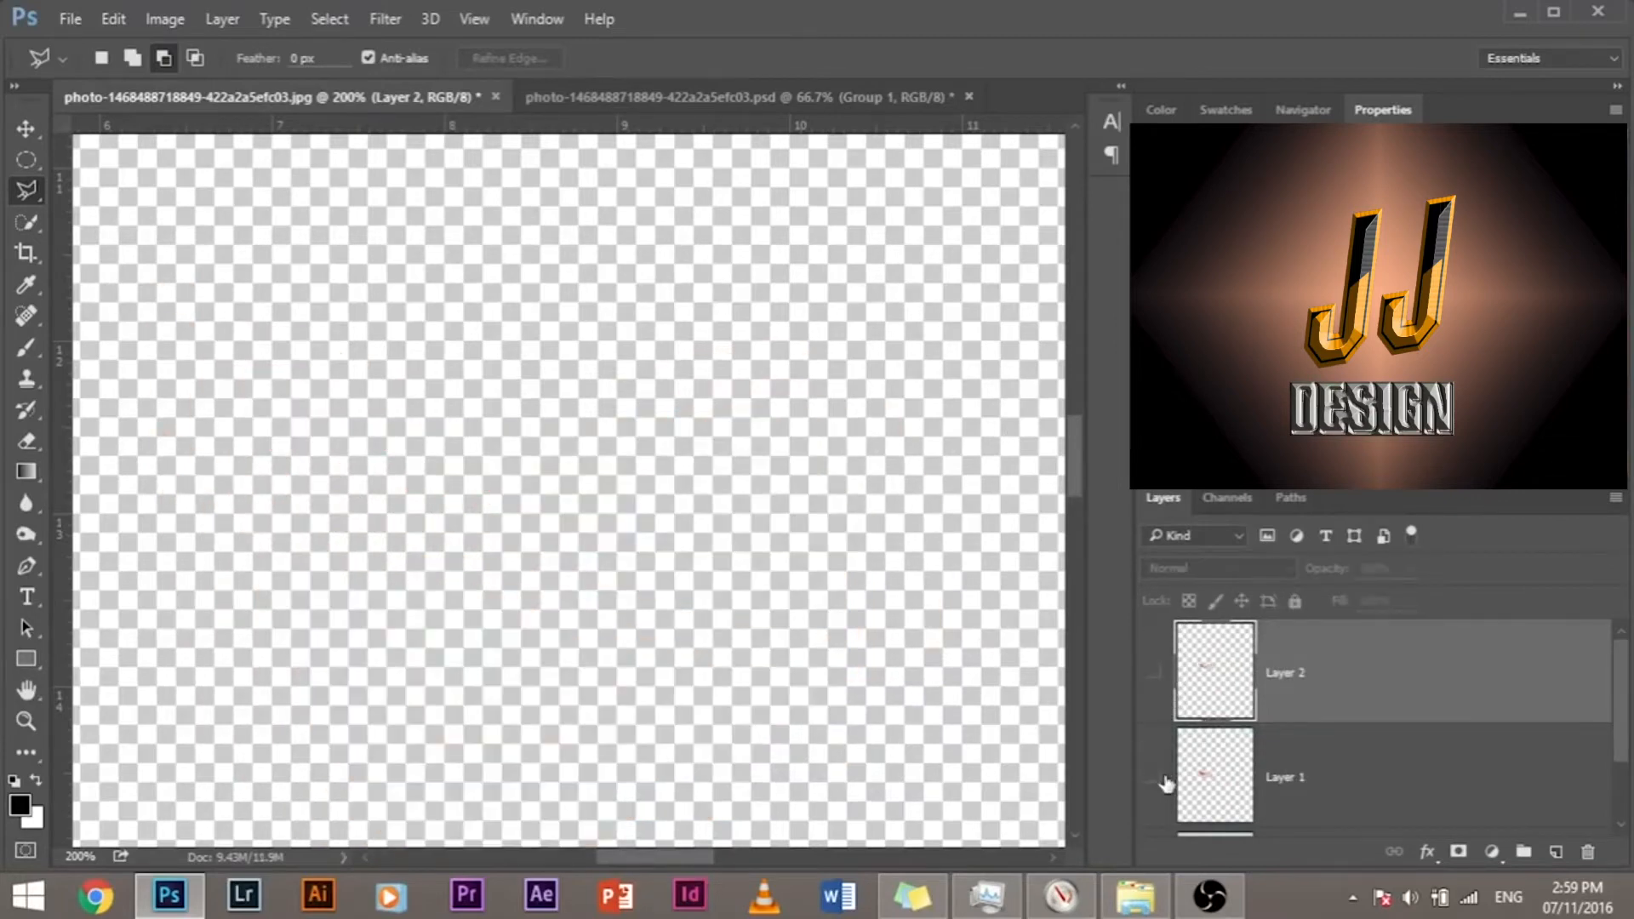
click(1153, 672)
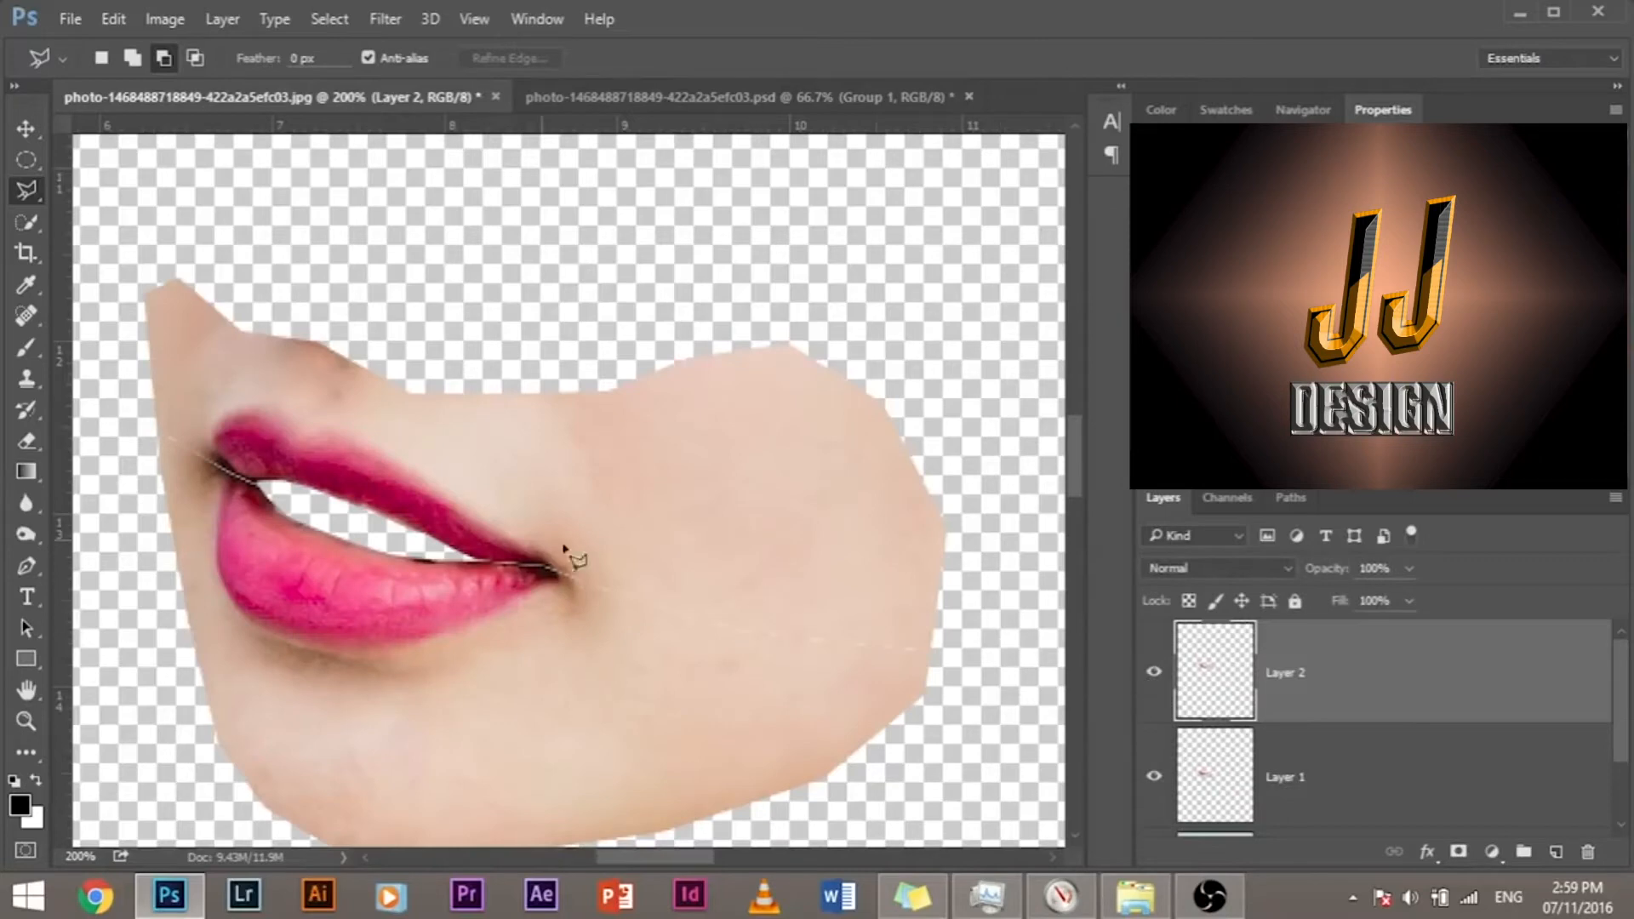
Step: Examine the dividing line between the upper and lower face pieces from the cheek's outer edge to the far mouth corner
scroll(547, 553, up, 1)
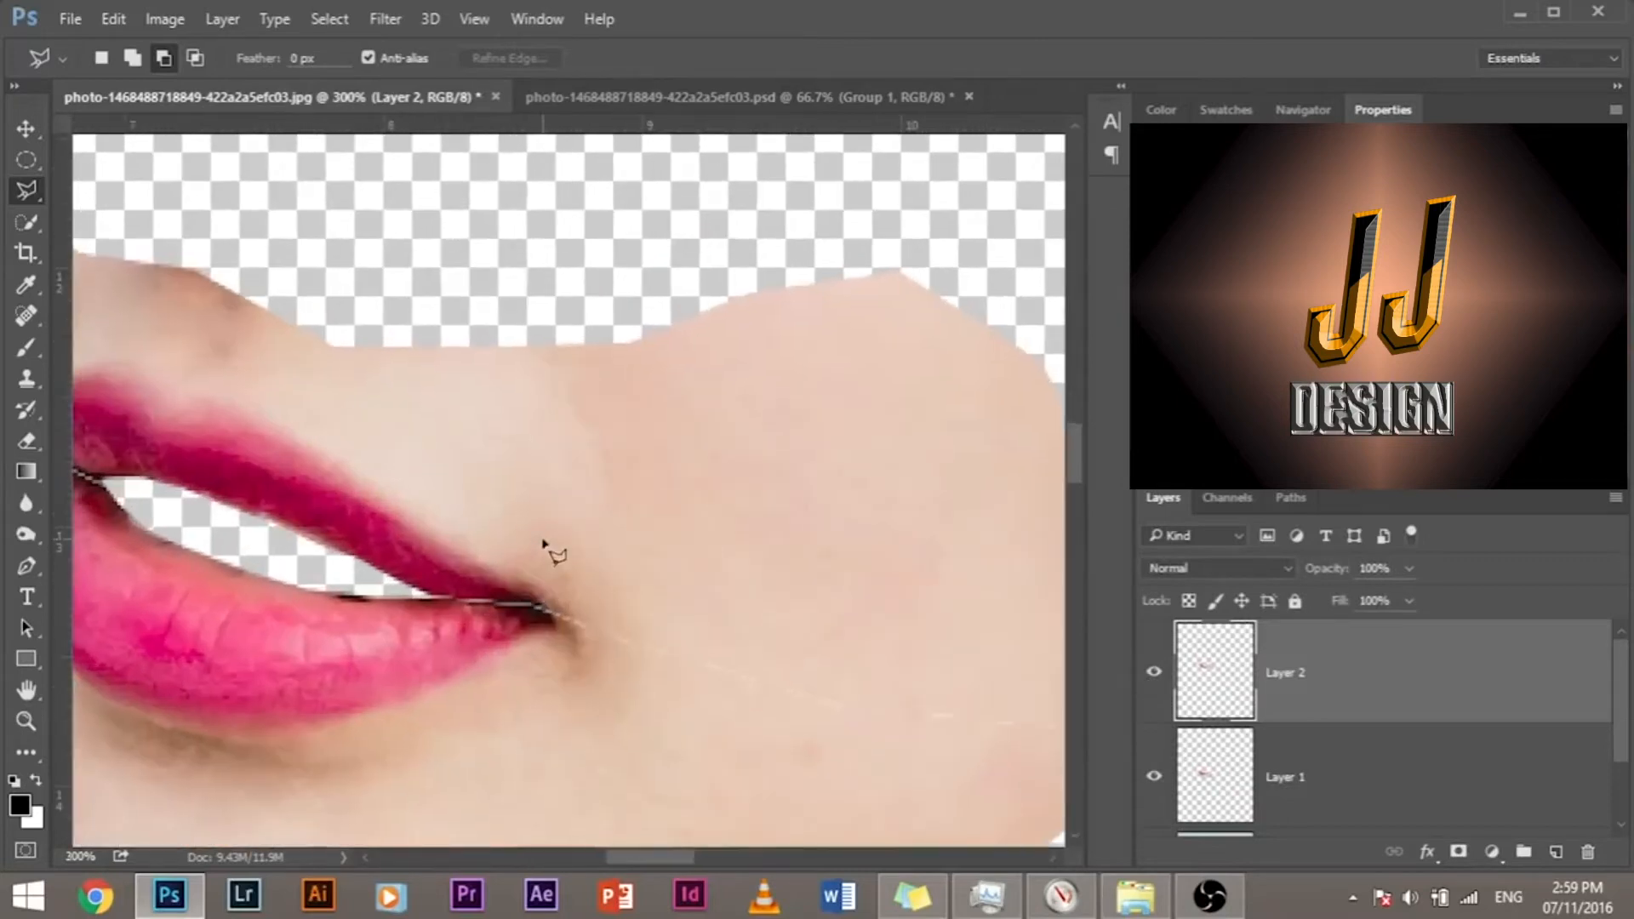
drag(693, 656, 488, 485)
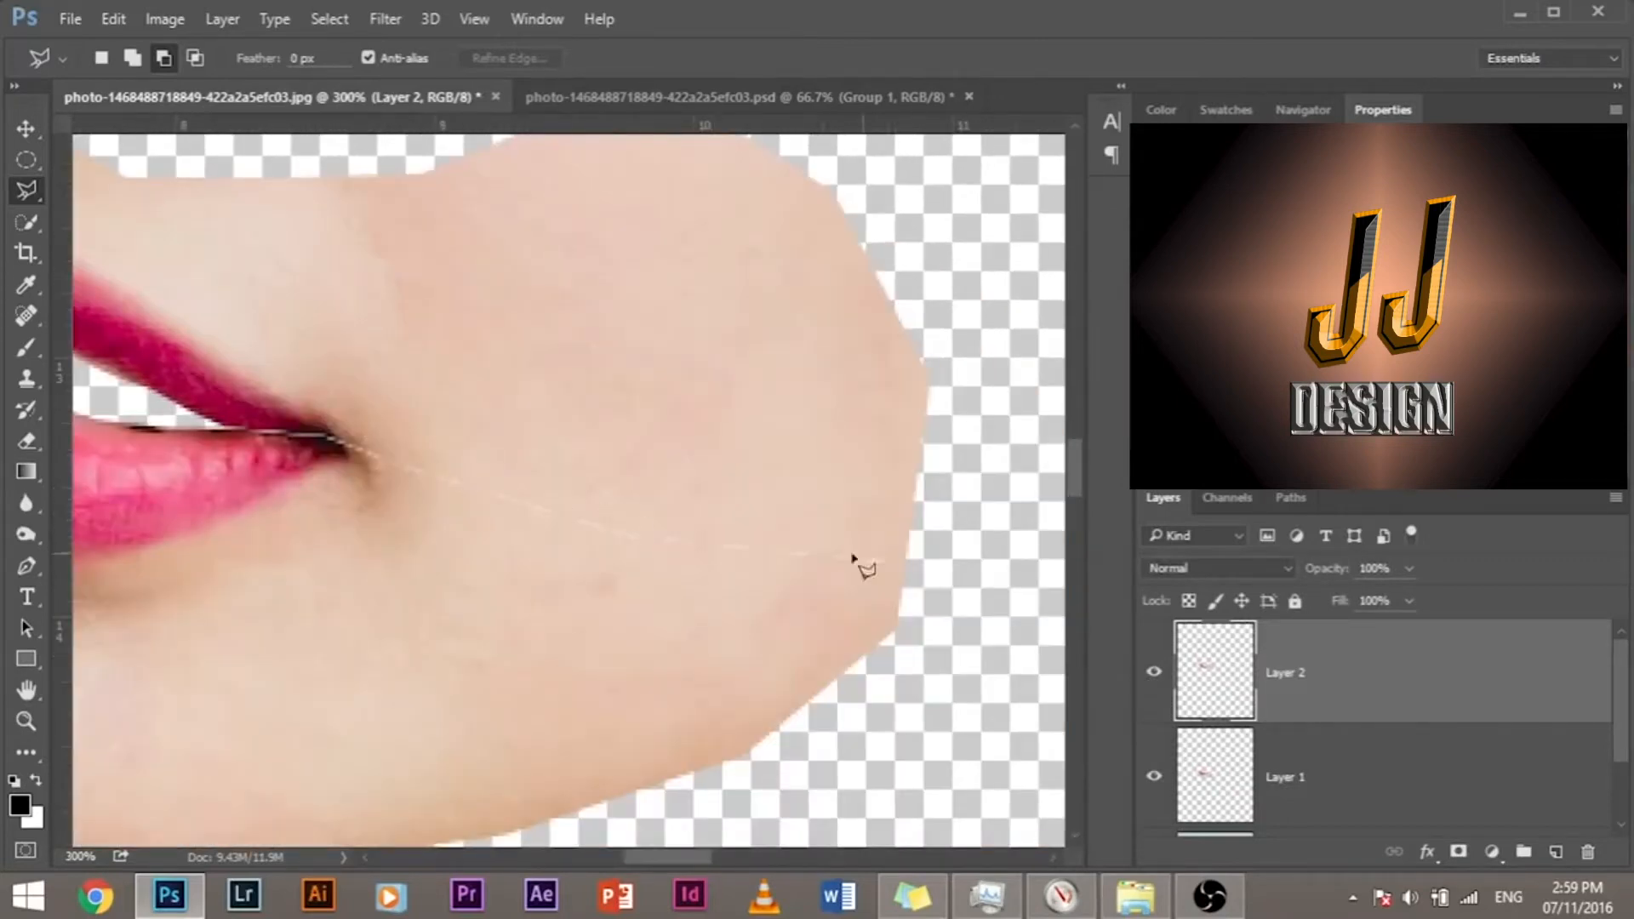
drag(431, 401, 913, 522)
drag(219, 345, 644, 461)
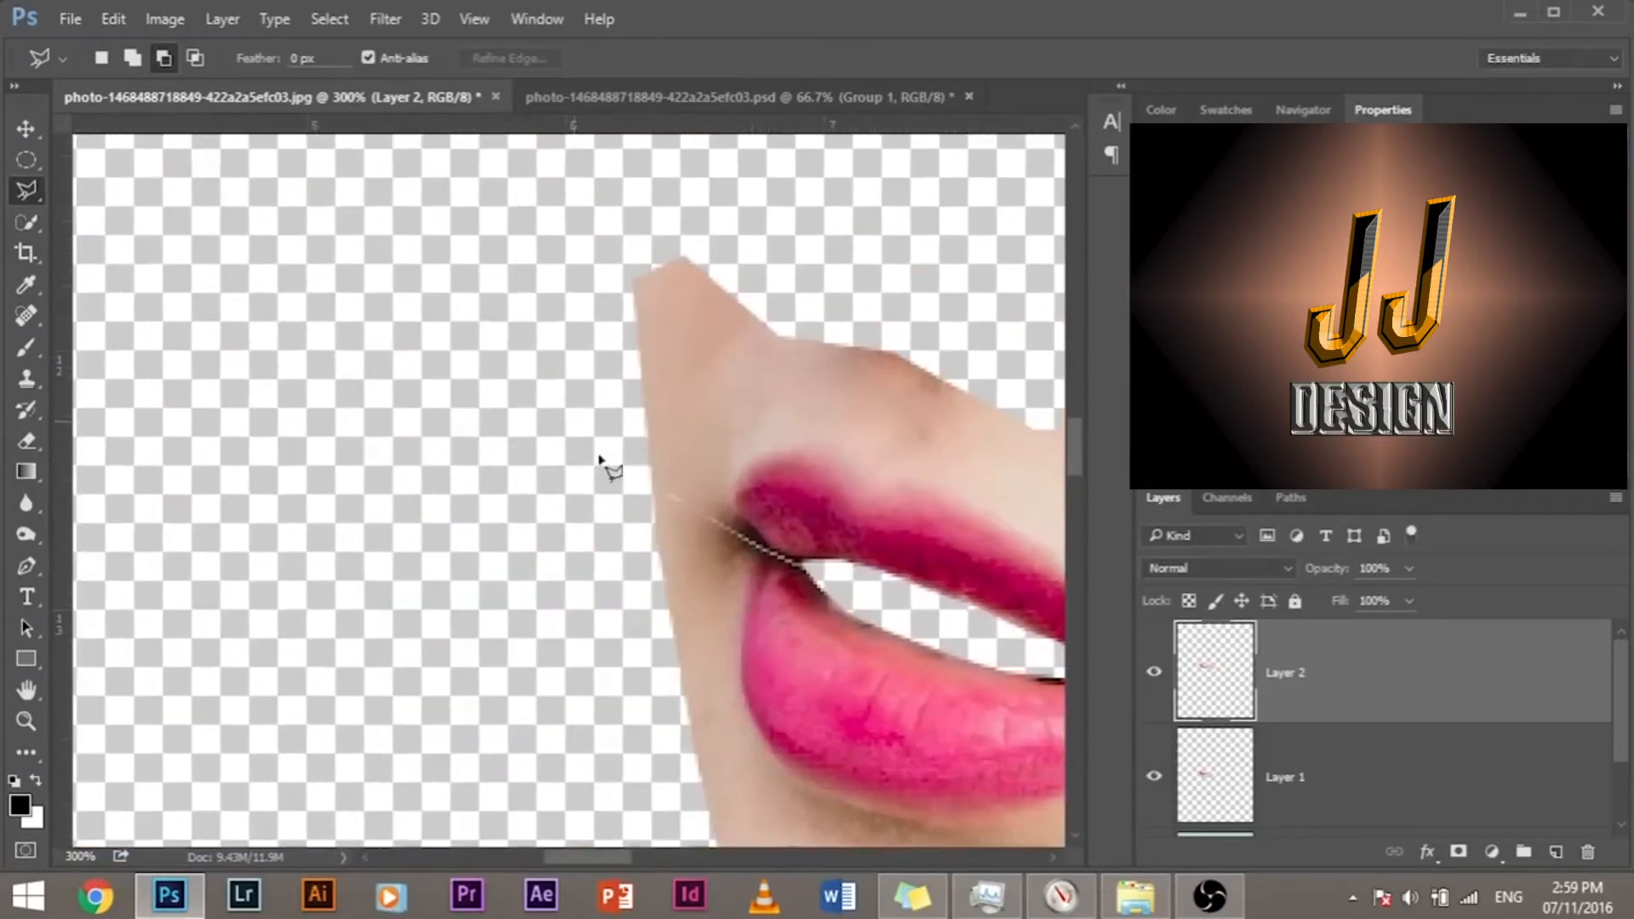
drag(889, 543, 351, 392)
drag(897, 493, 943, 517)
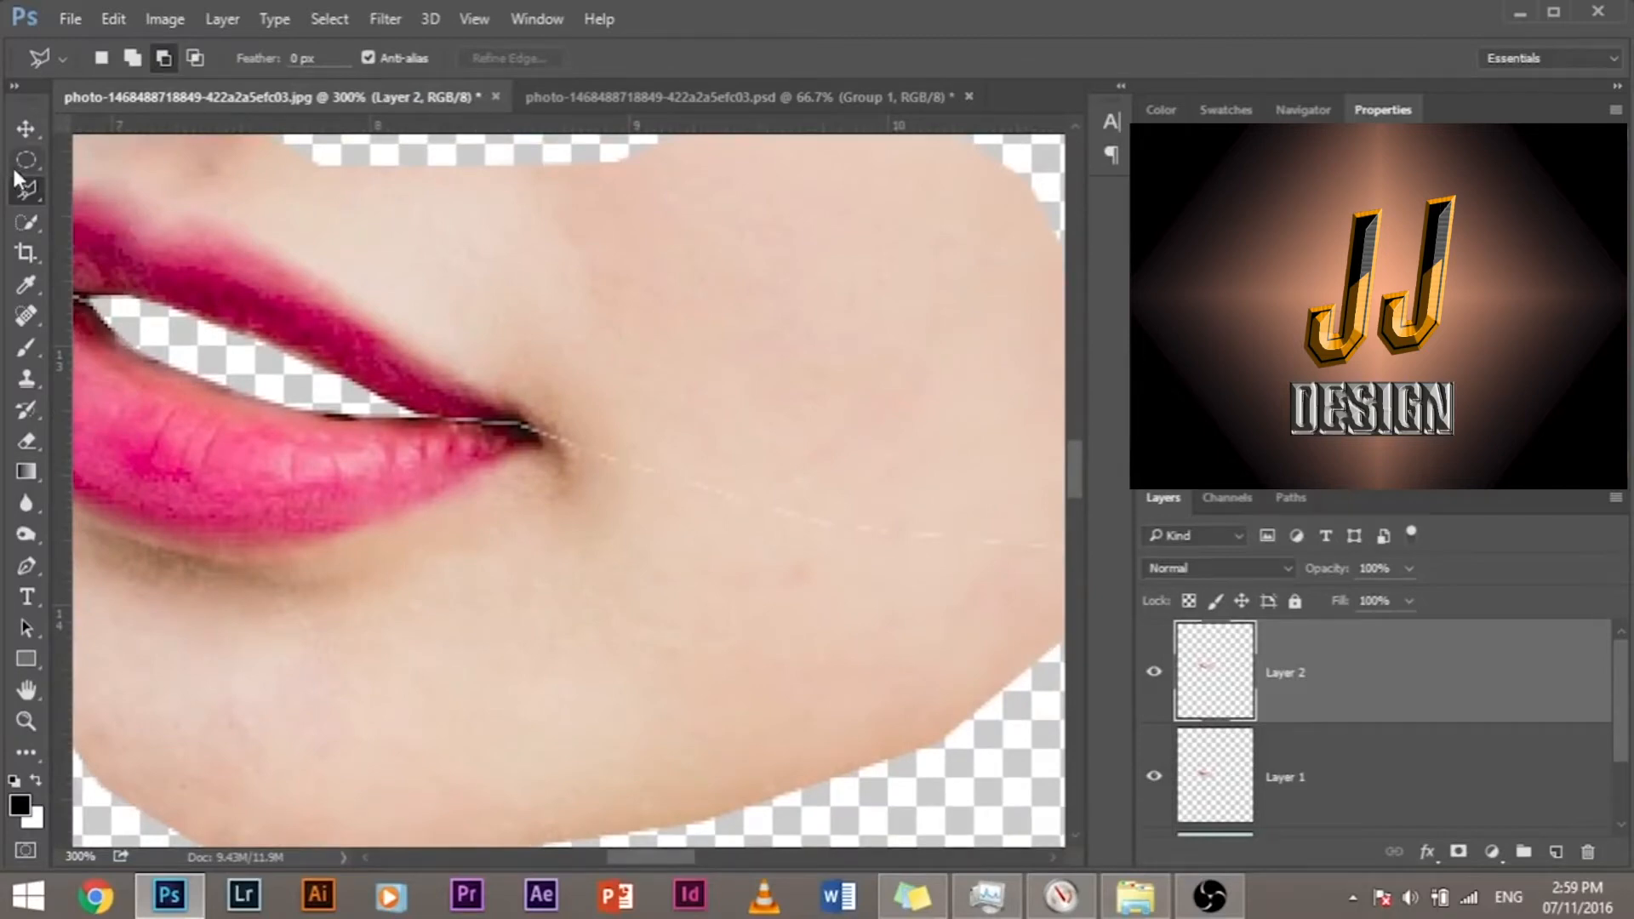
drag(485, 412, 546, 430)
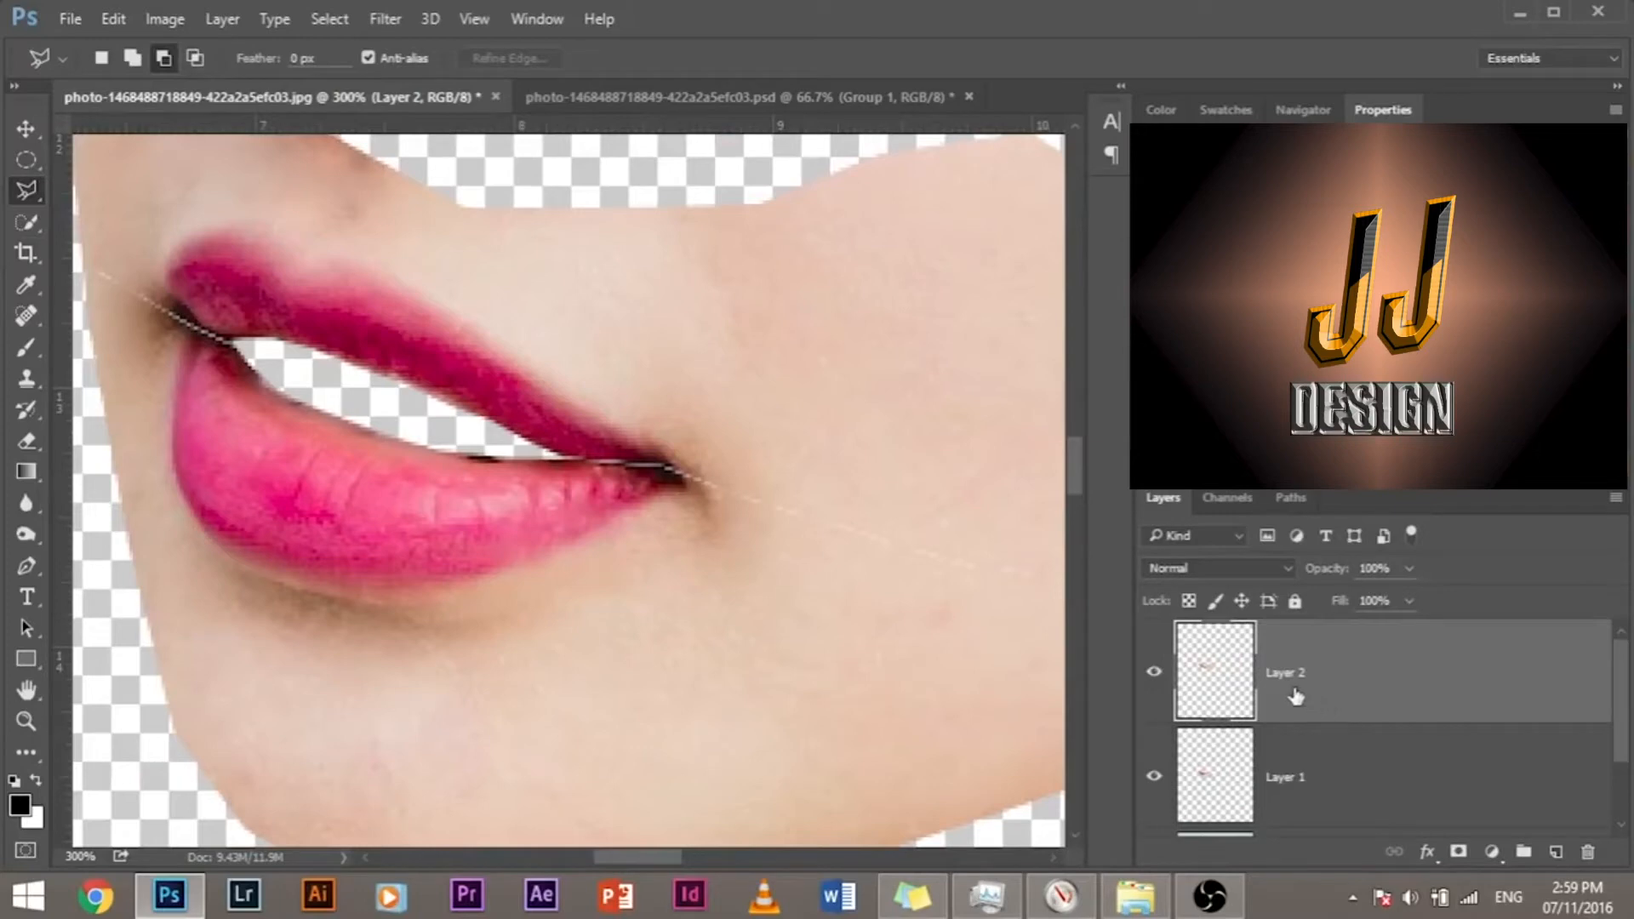
Step: Rename Layer 2 as Upper Lip and Layer 1 as Lower Lip, and make Upper Lip the active layer
click(1153, 672)
click(1154, 672)
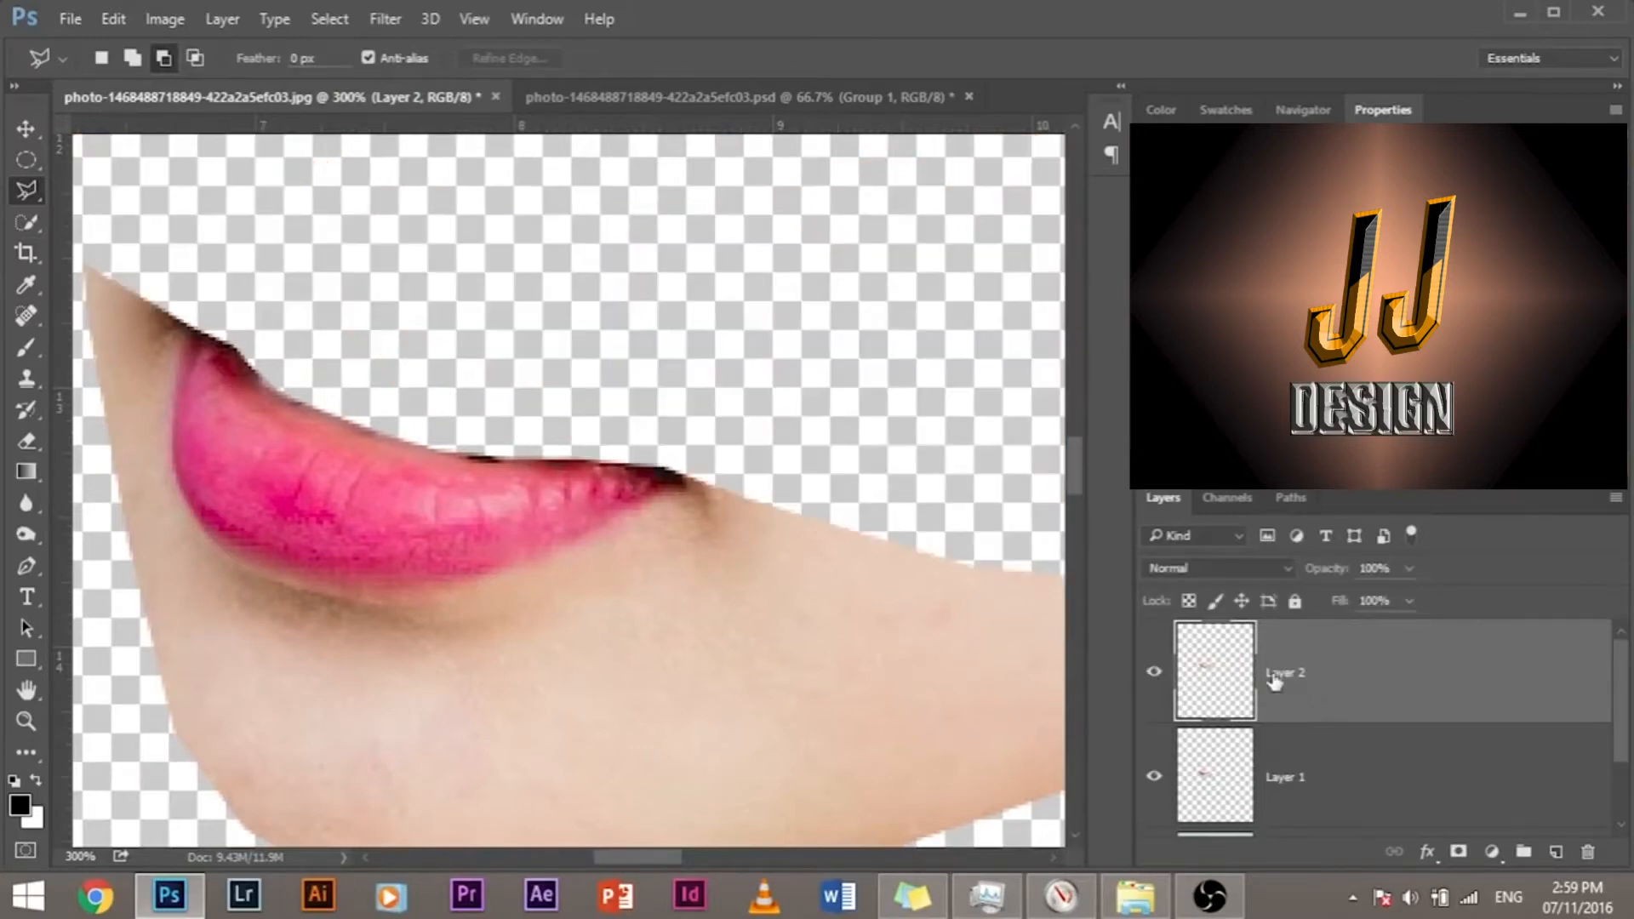
double_click(1293, 674)
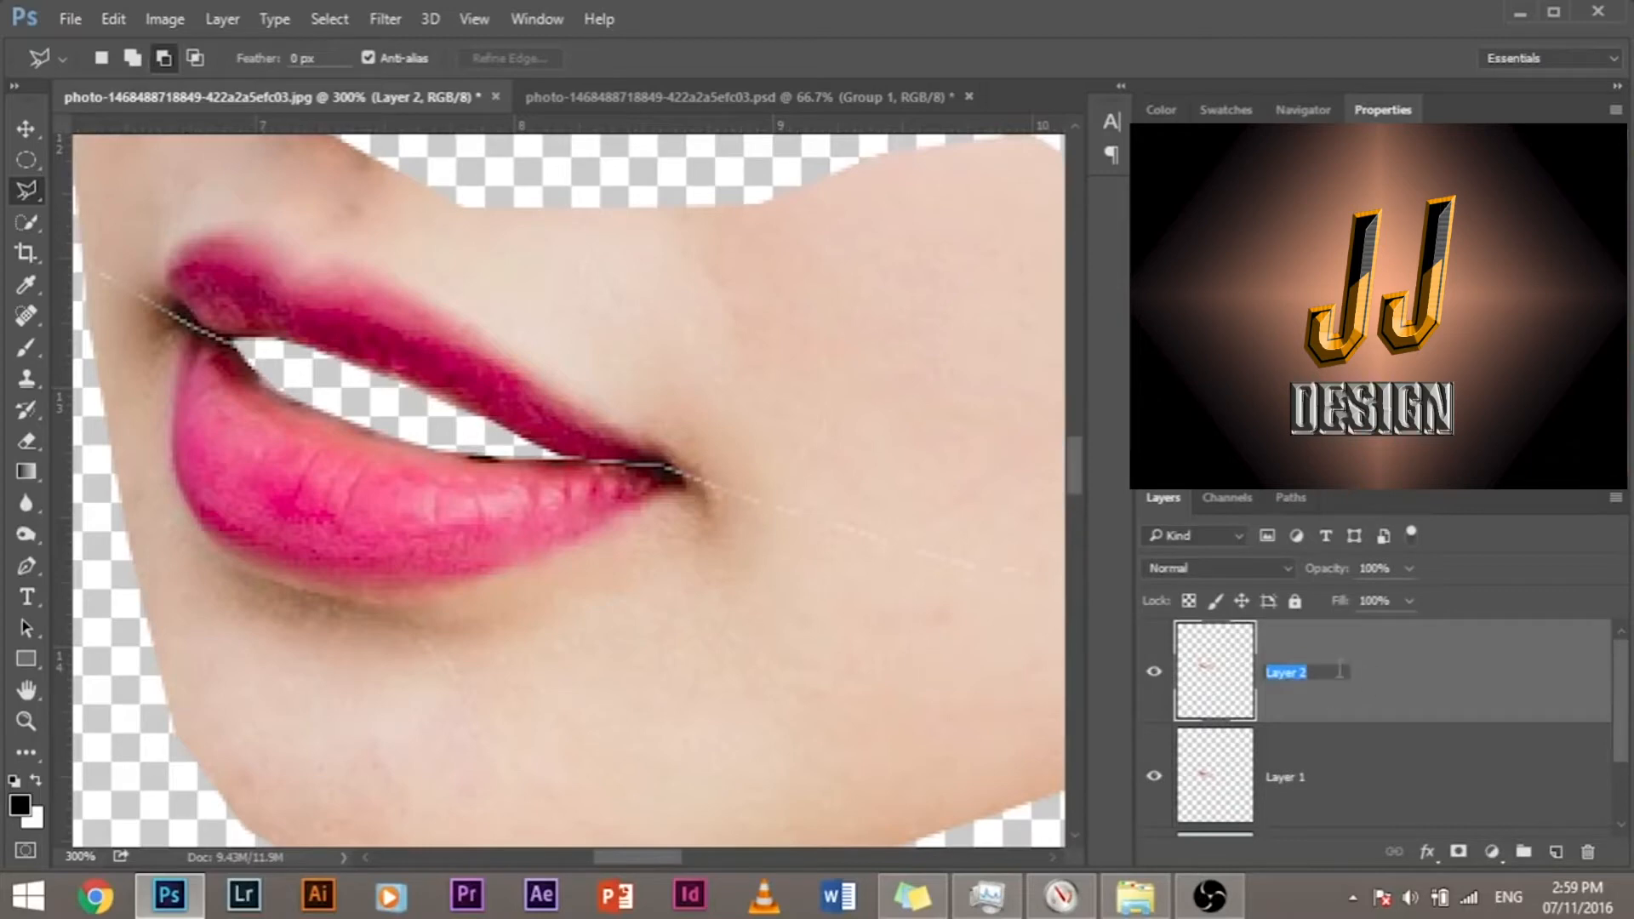
text(Upper Lip)
key(Return)
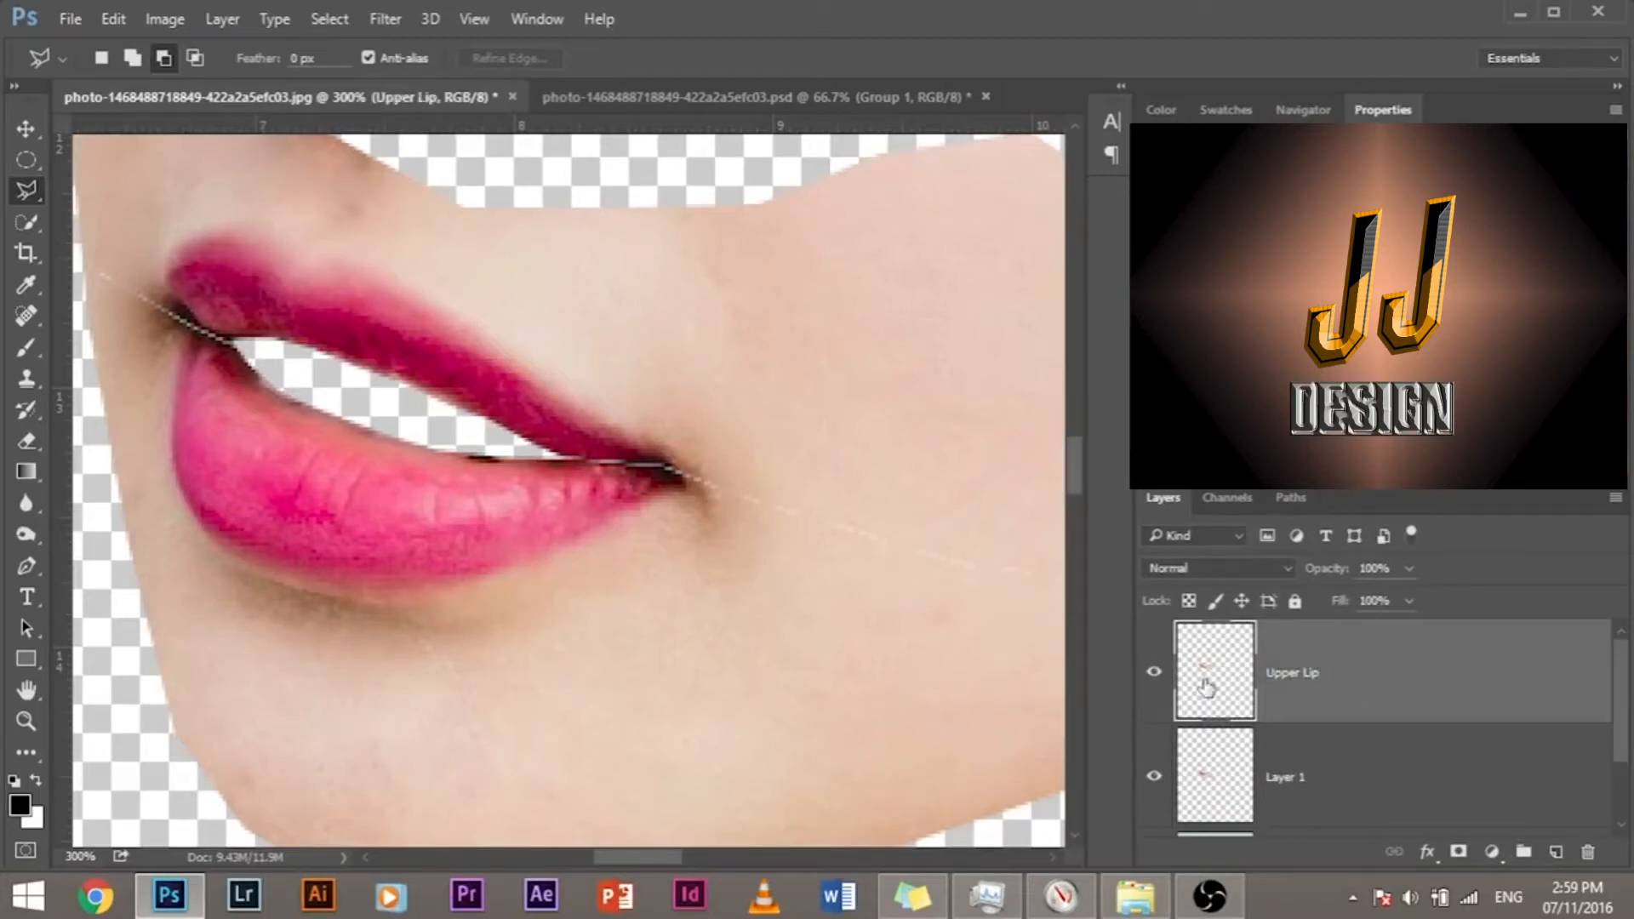
double_click(1270, 779)
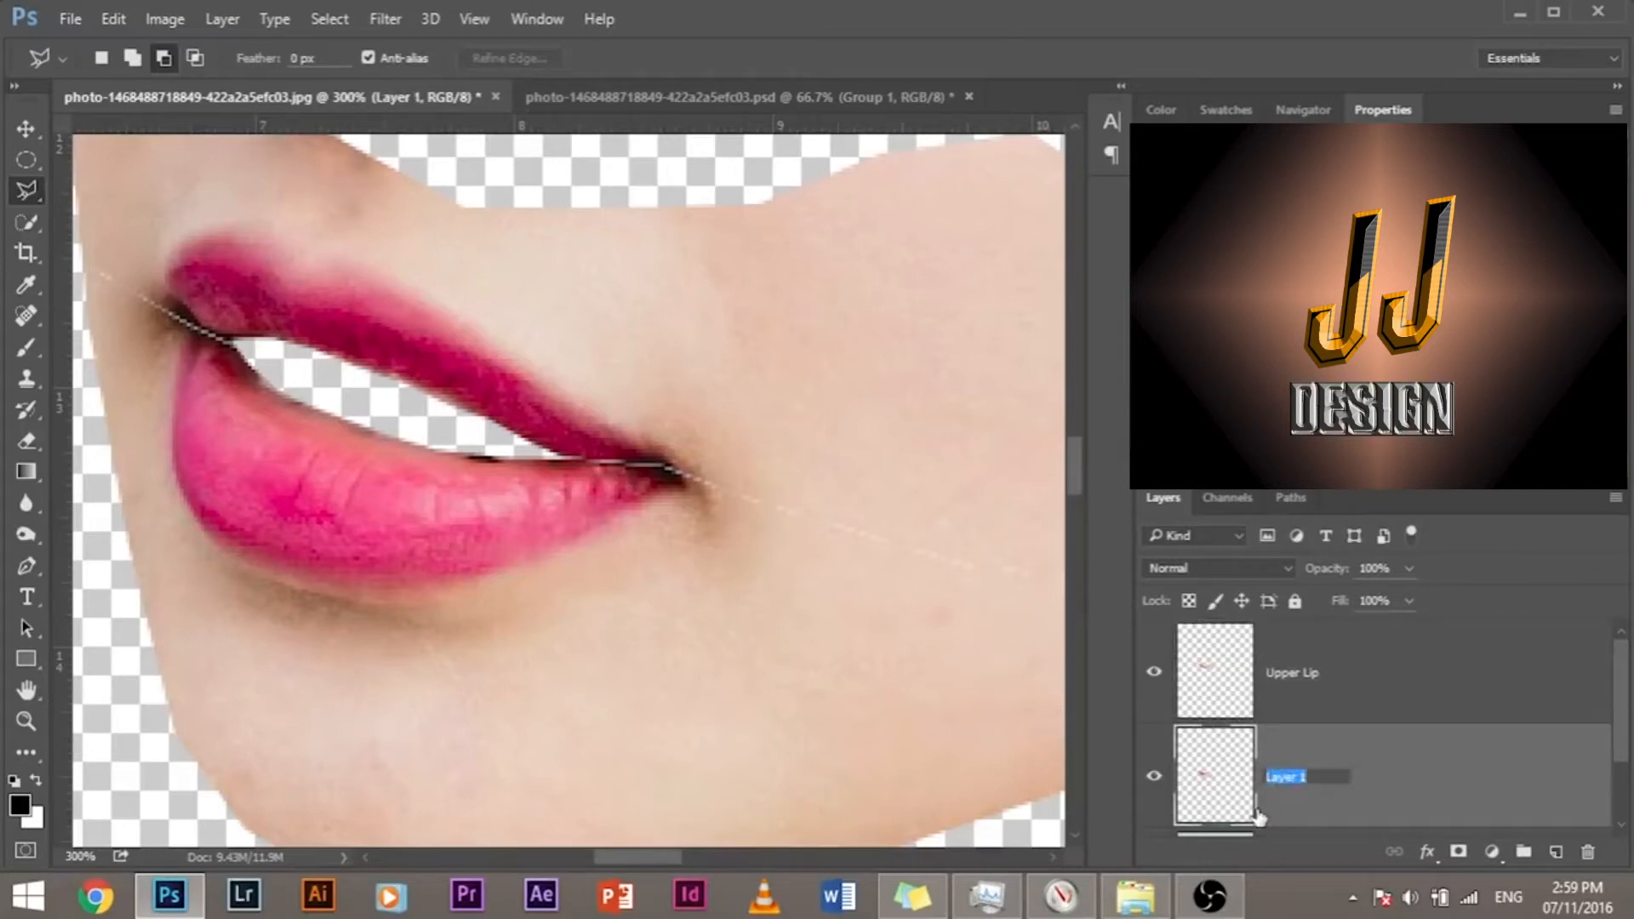
text(Low)
key(Return)
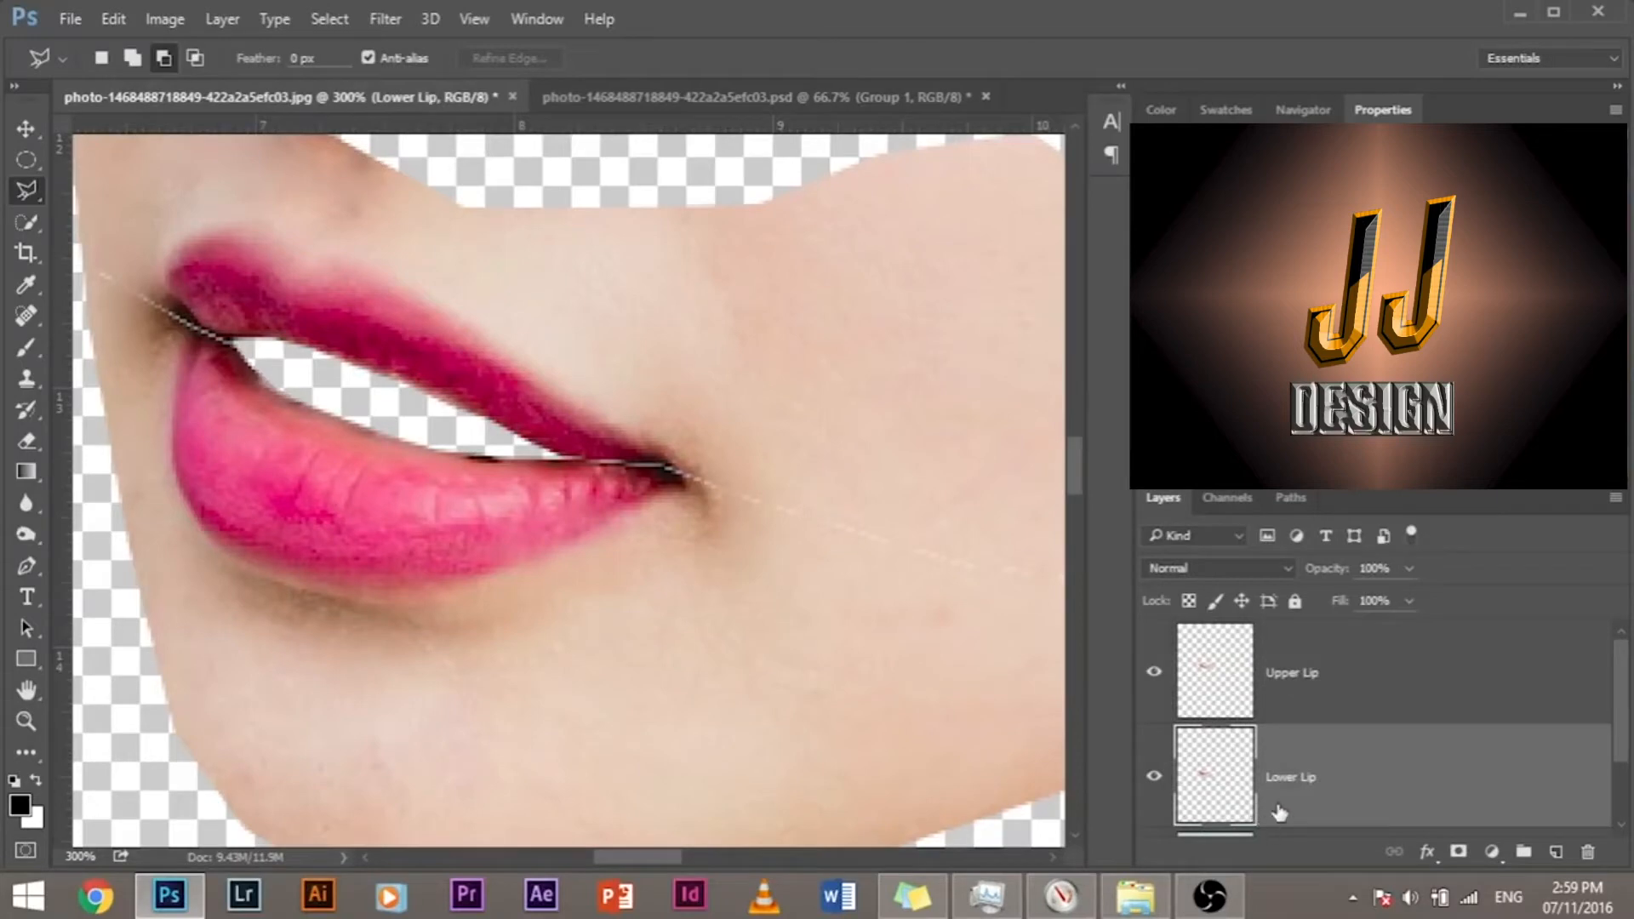
click(1324, 664)
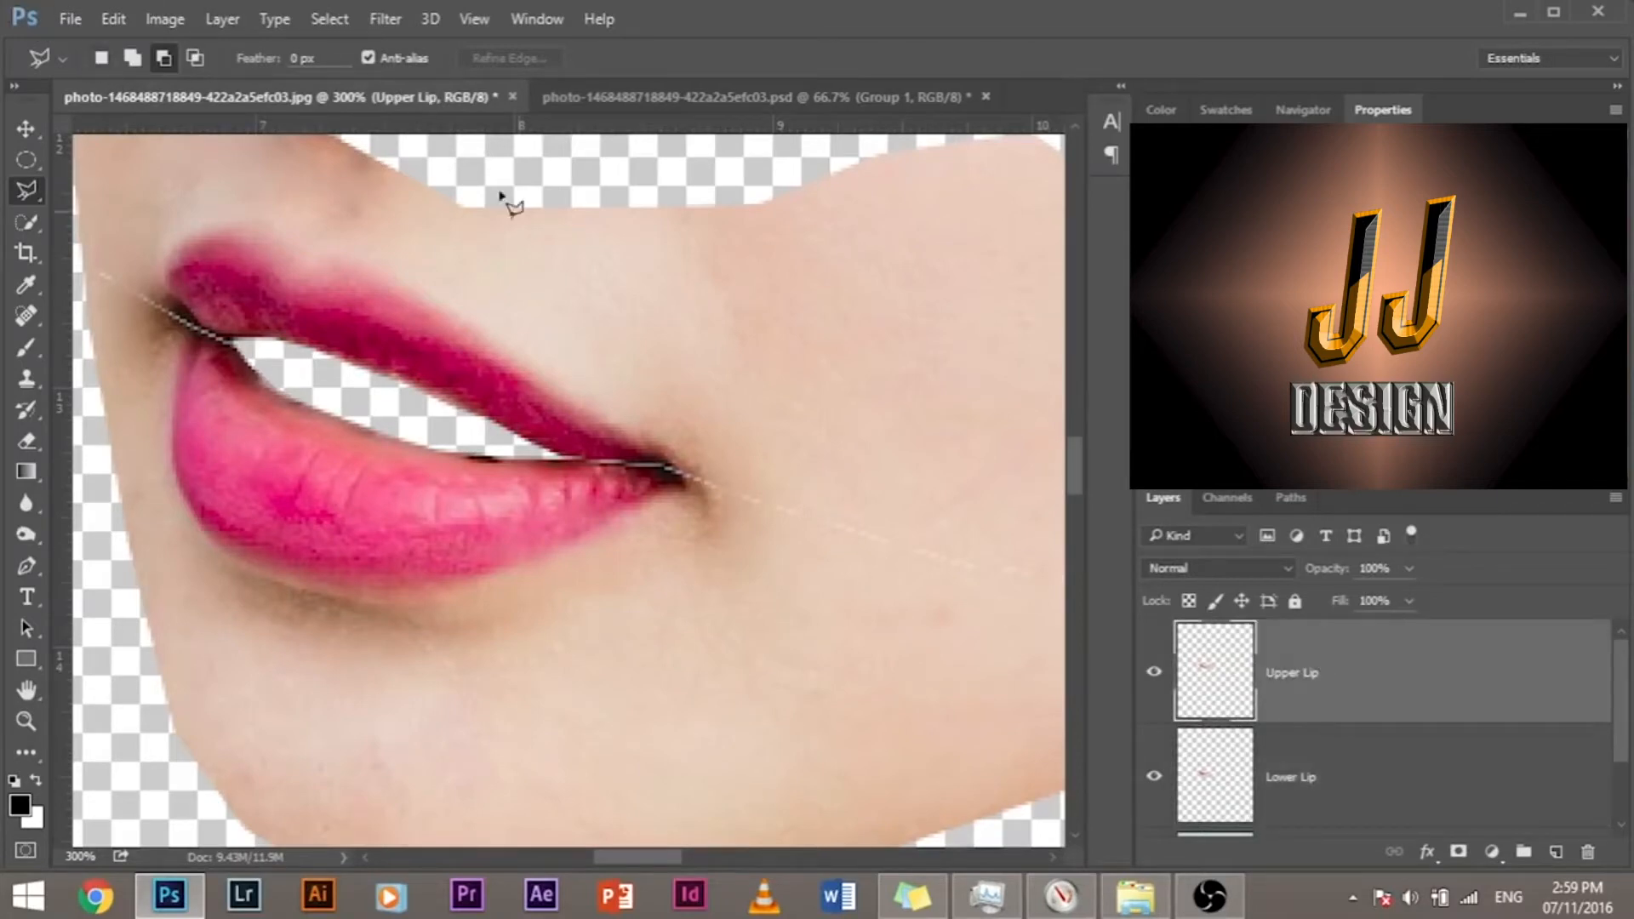
Step: Try to pull the upper lip down with Puppet Warp using only two pins, and undo the distortion
click(119, 23)
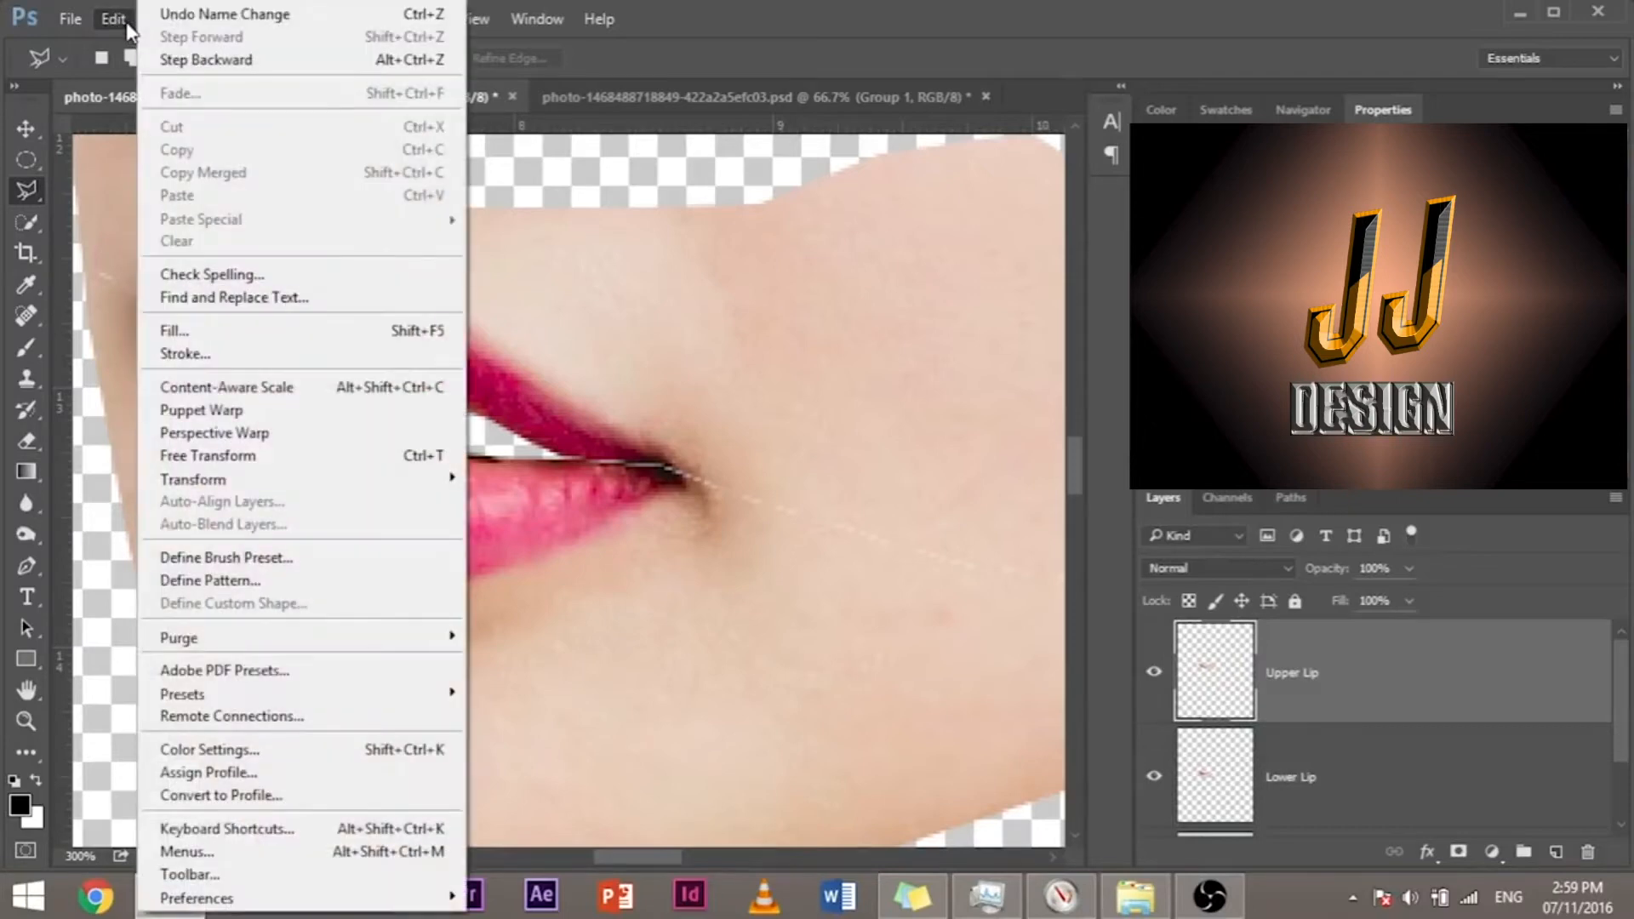
click(257, 412)
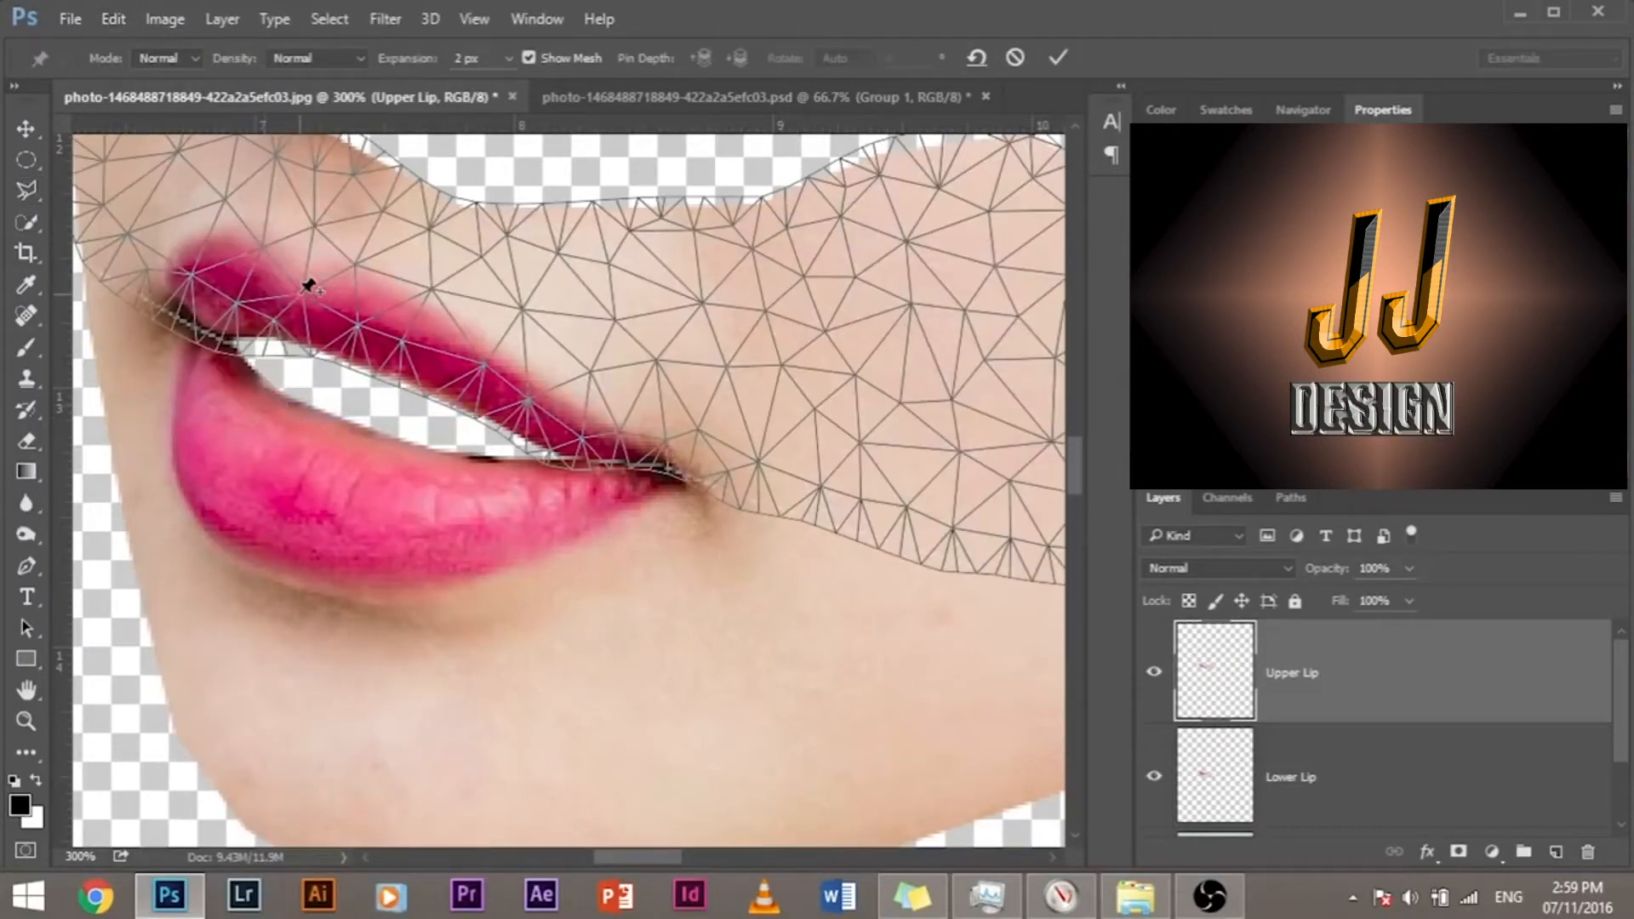
key(ctrl+plus)
drag(335, 244, 519, 451)
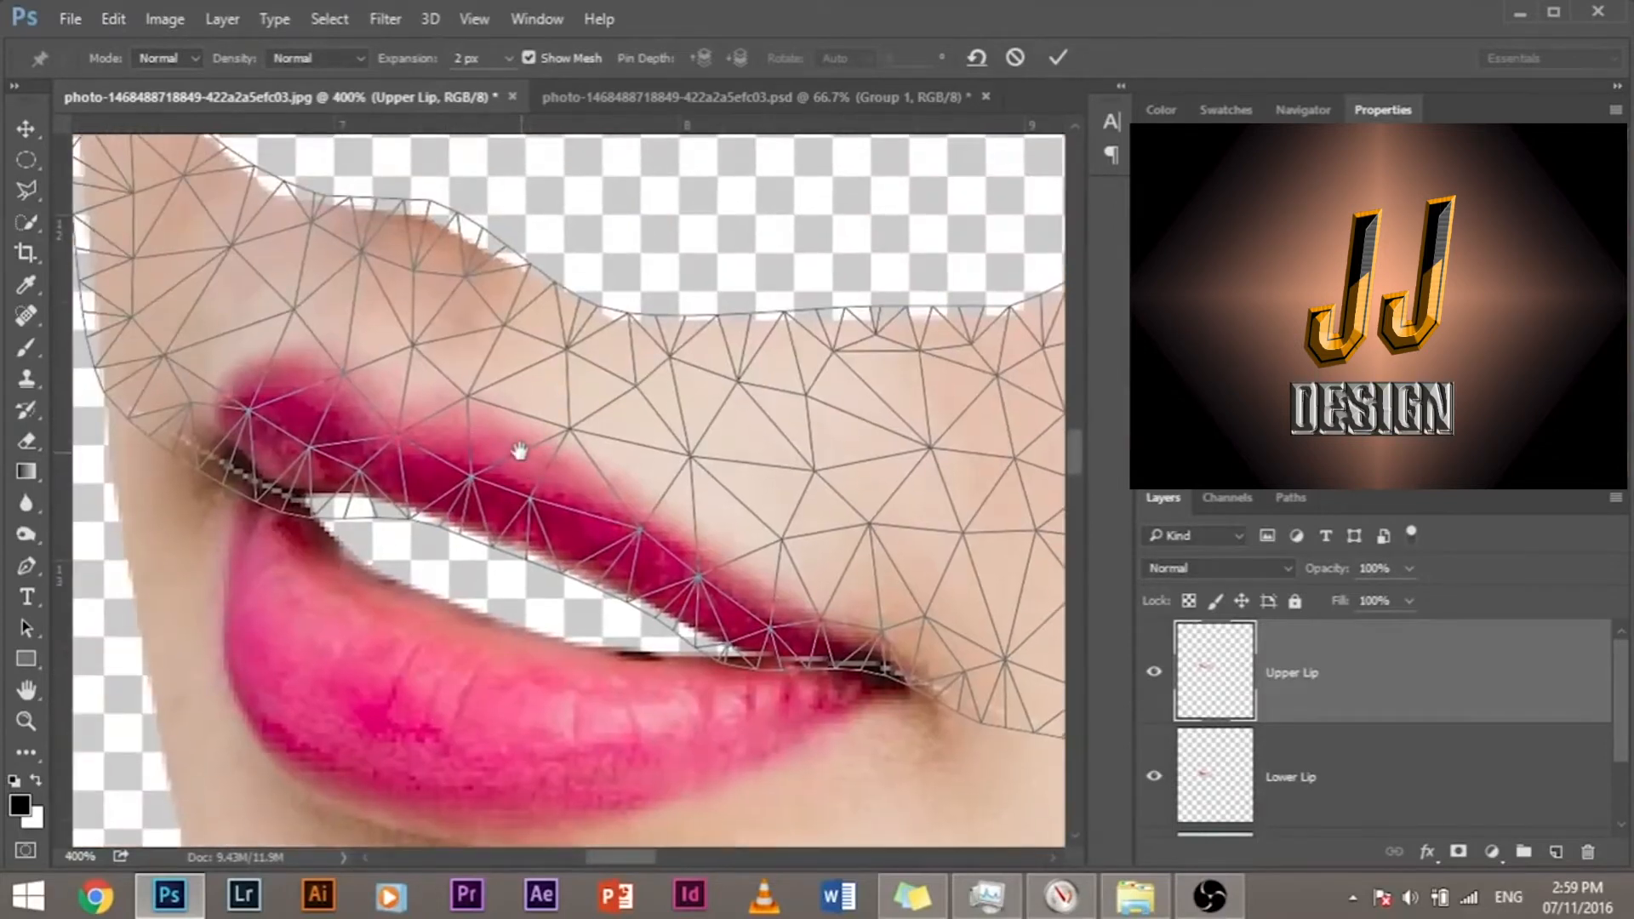
click(444, 438)
click(254, 466)
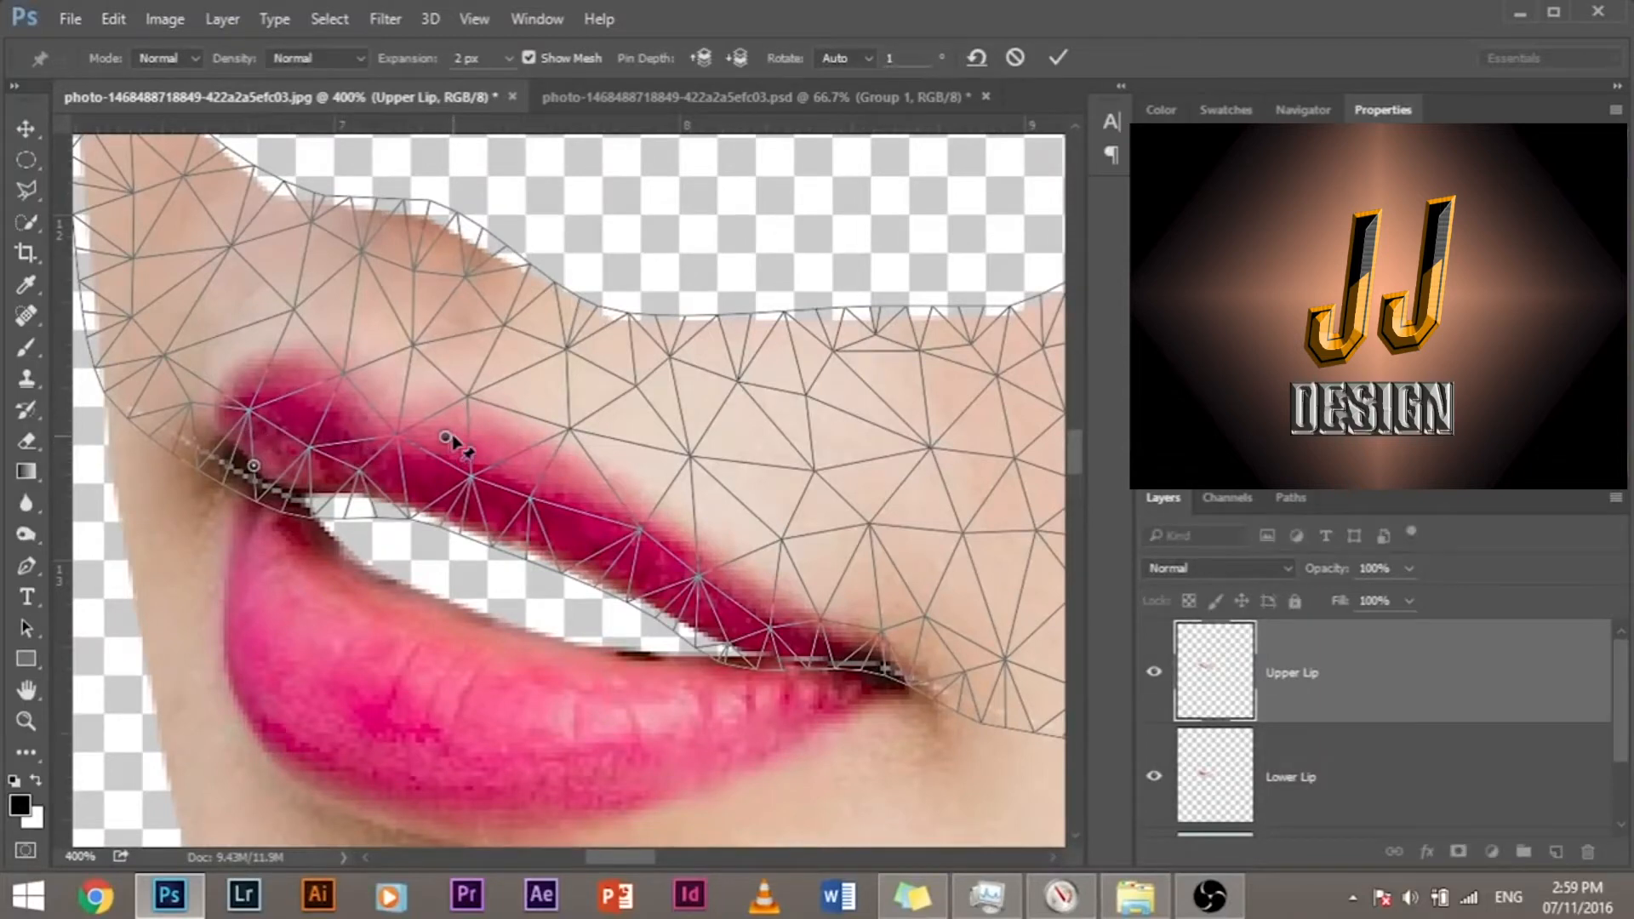
drag(444, 437, 449, 508)
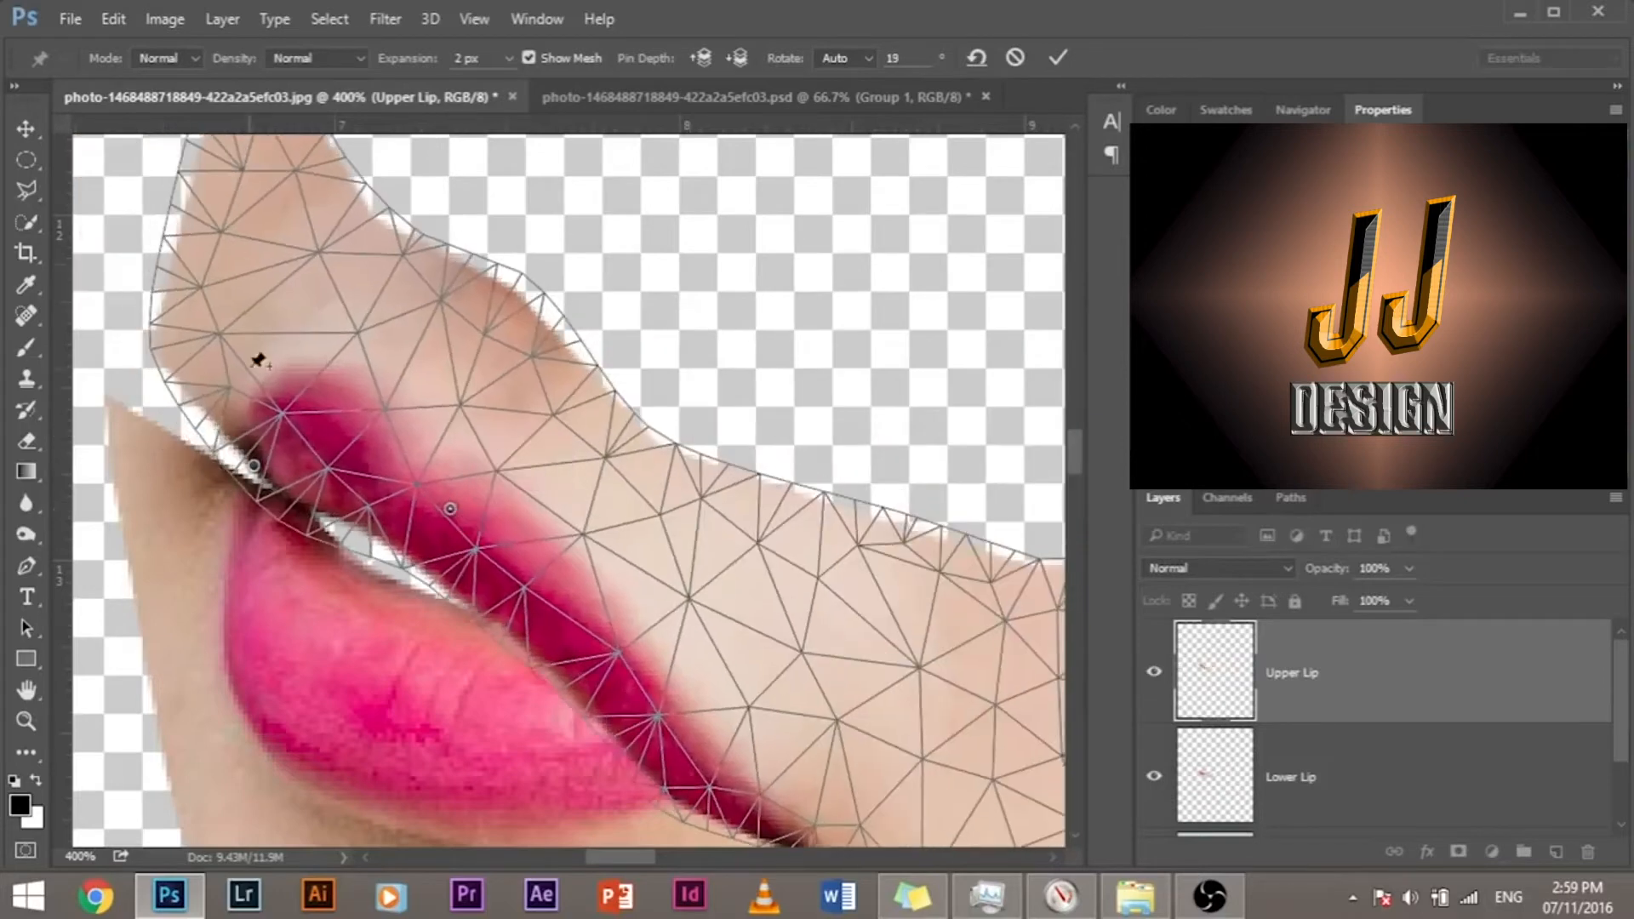
key(ctrl+z)
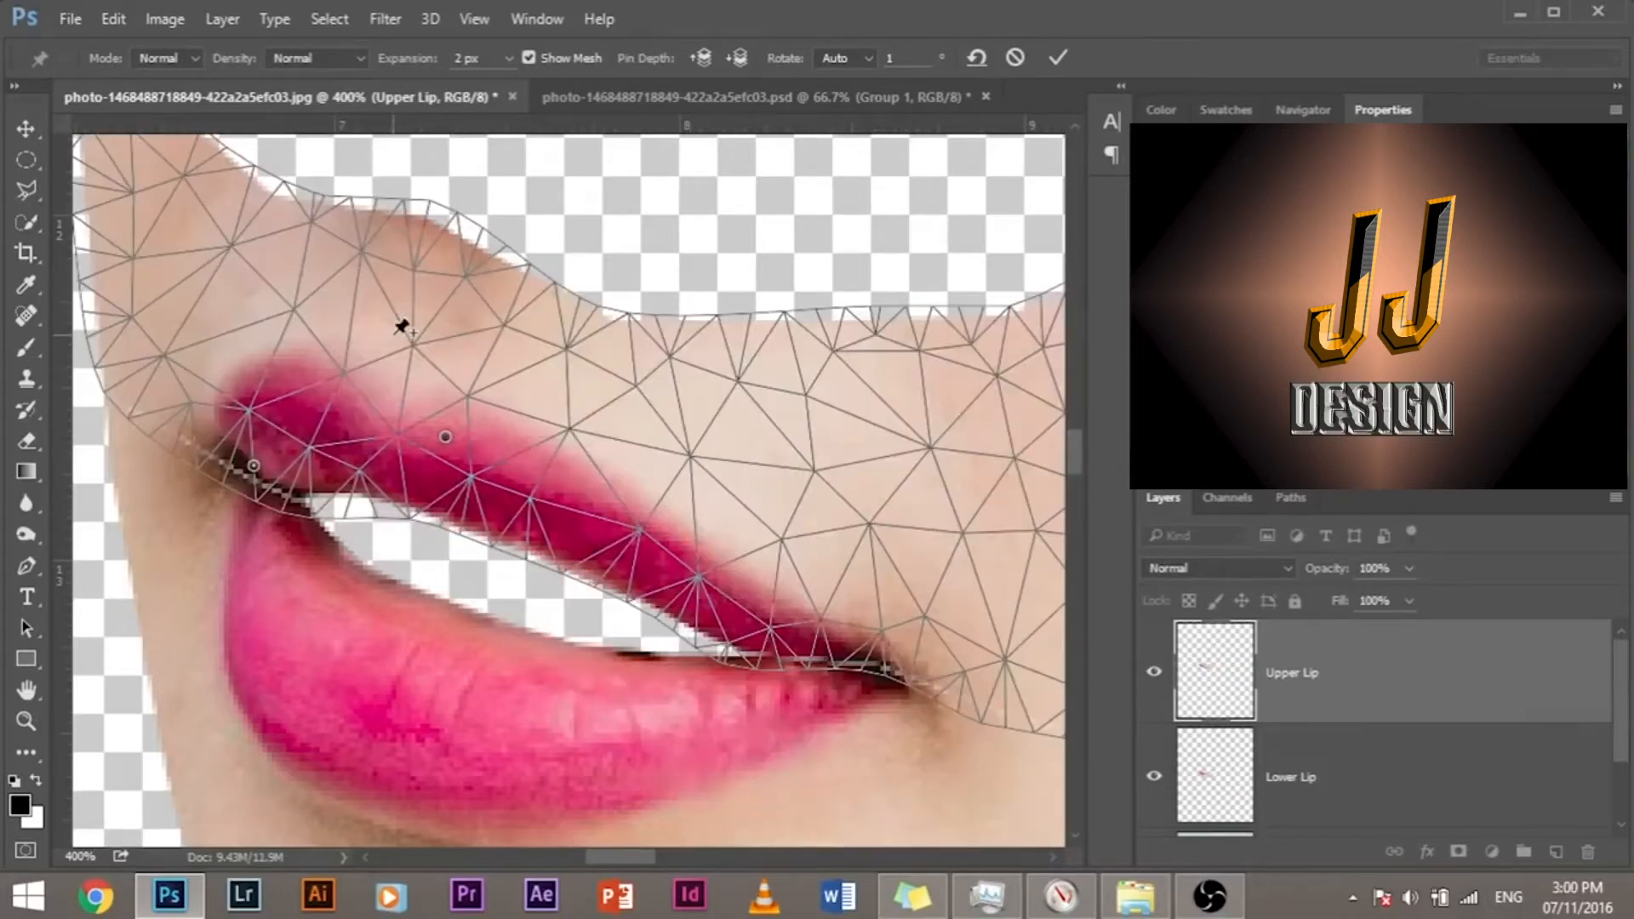
key(alt)
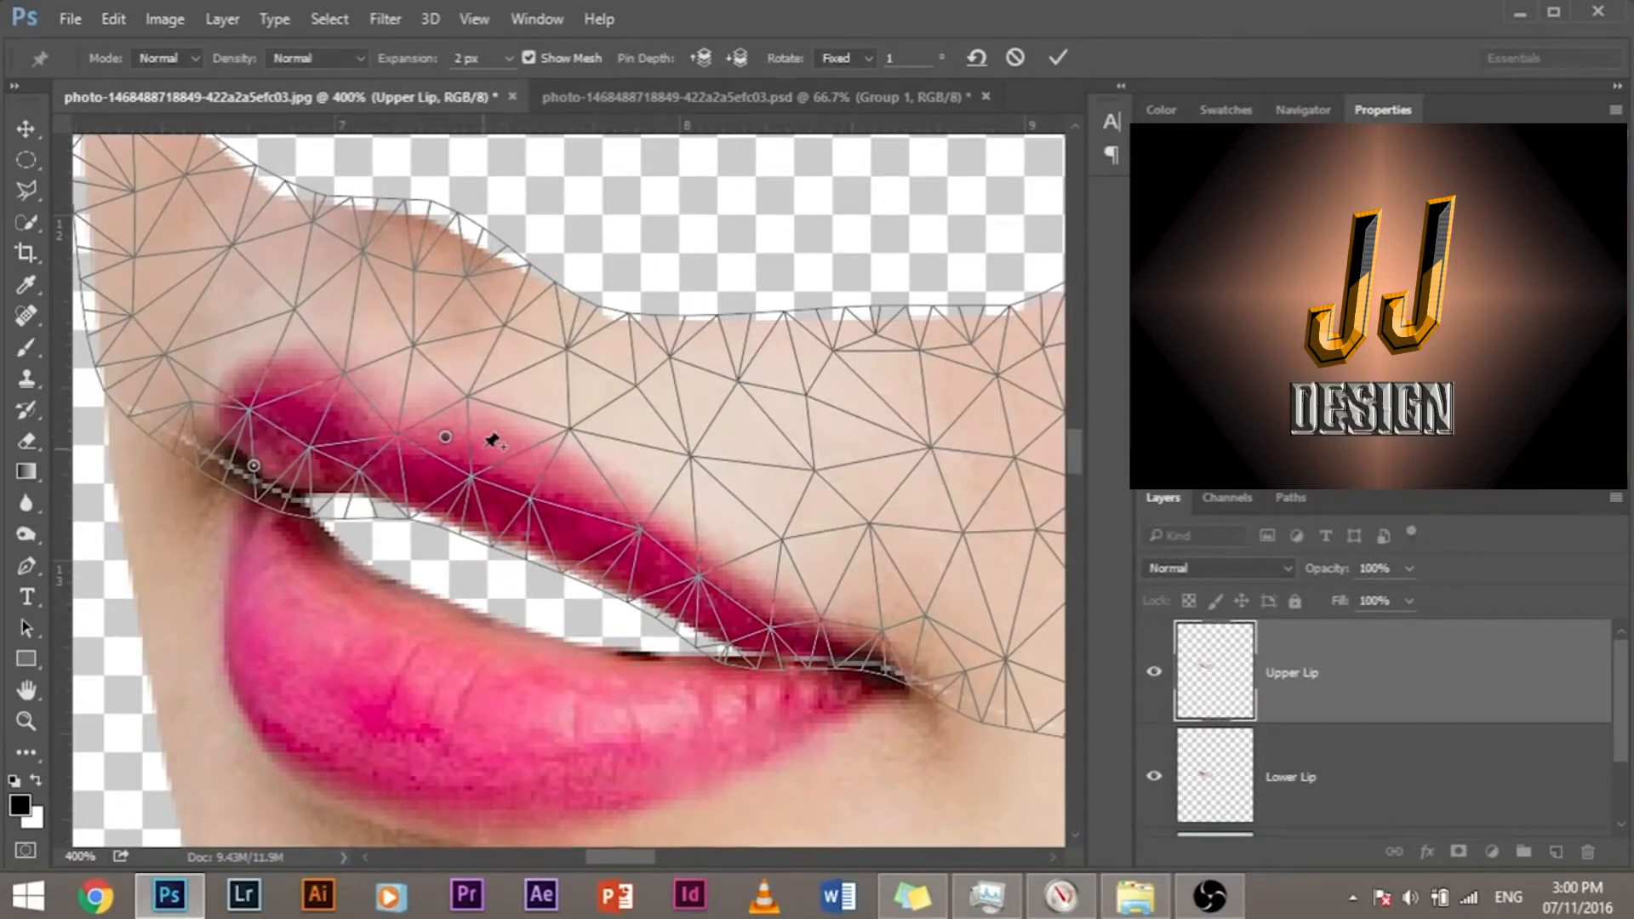
key(ctrl+z)
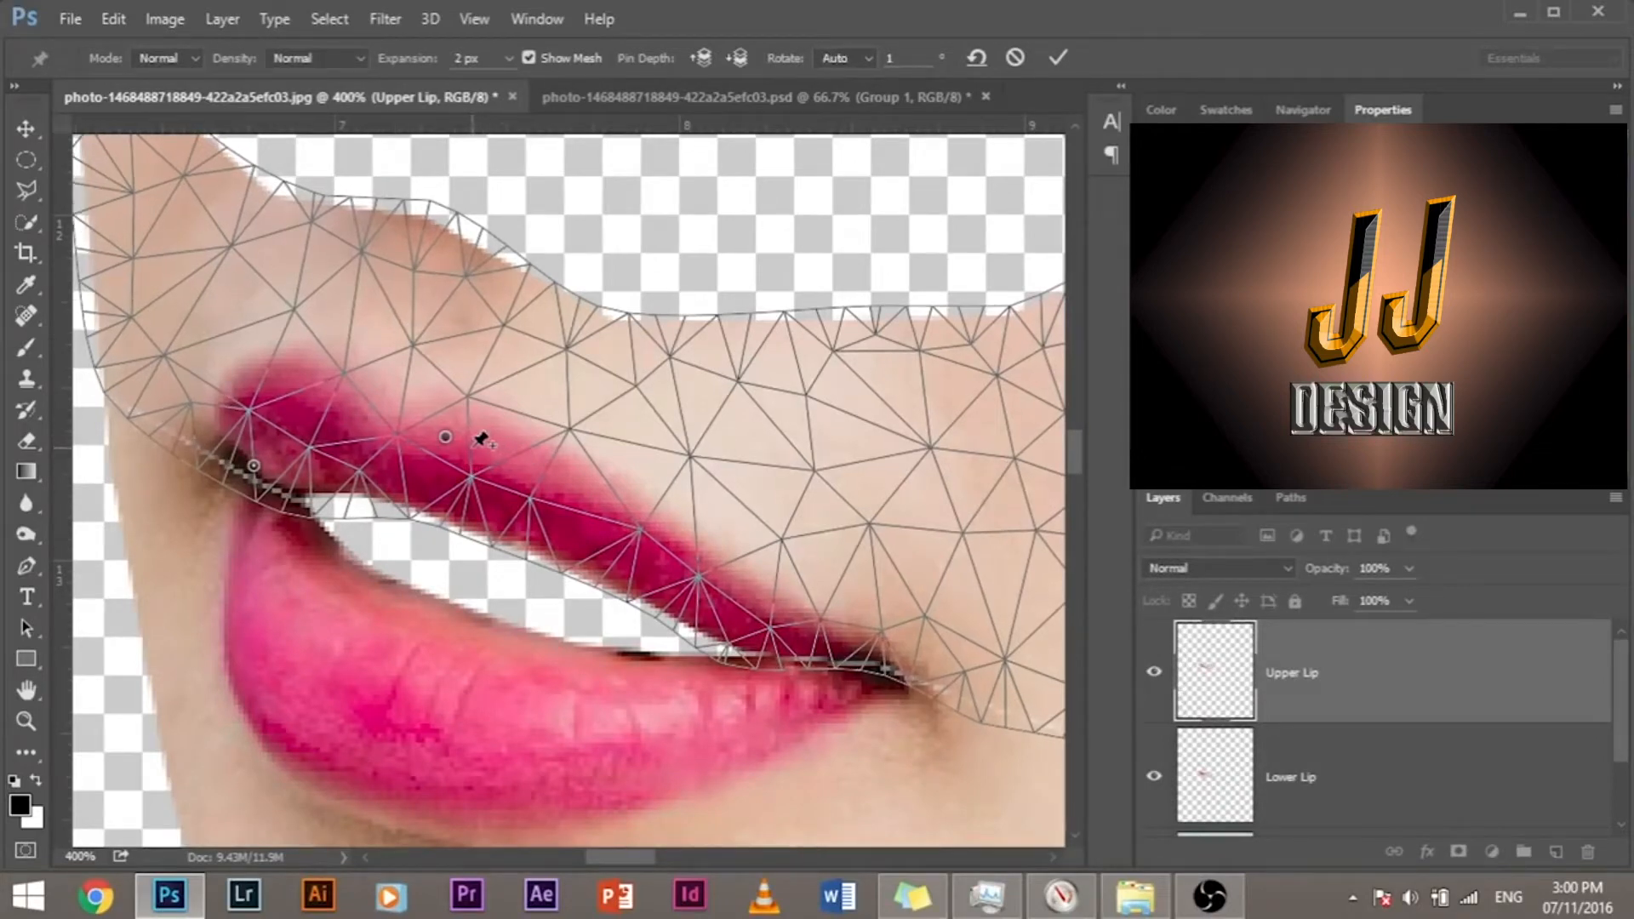
key(alt)
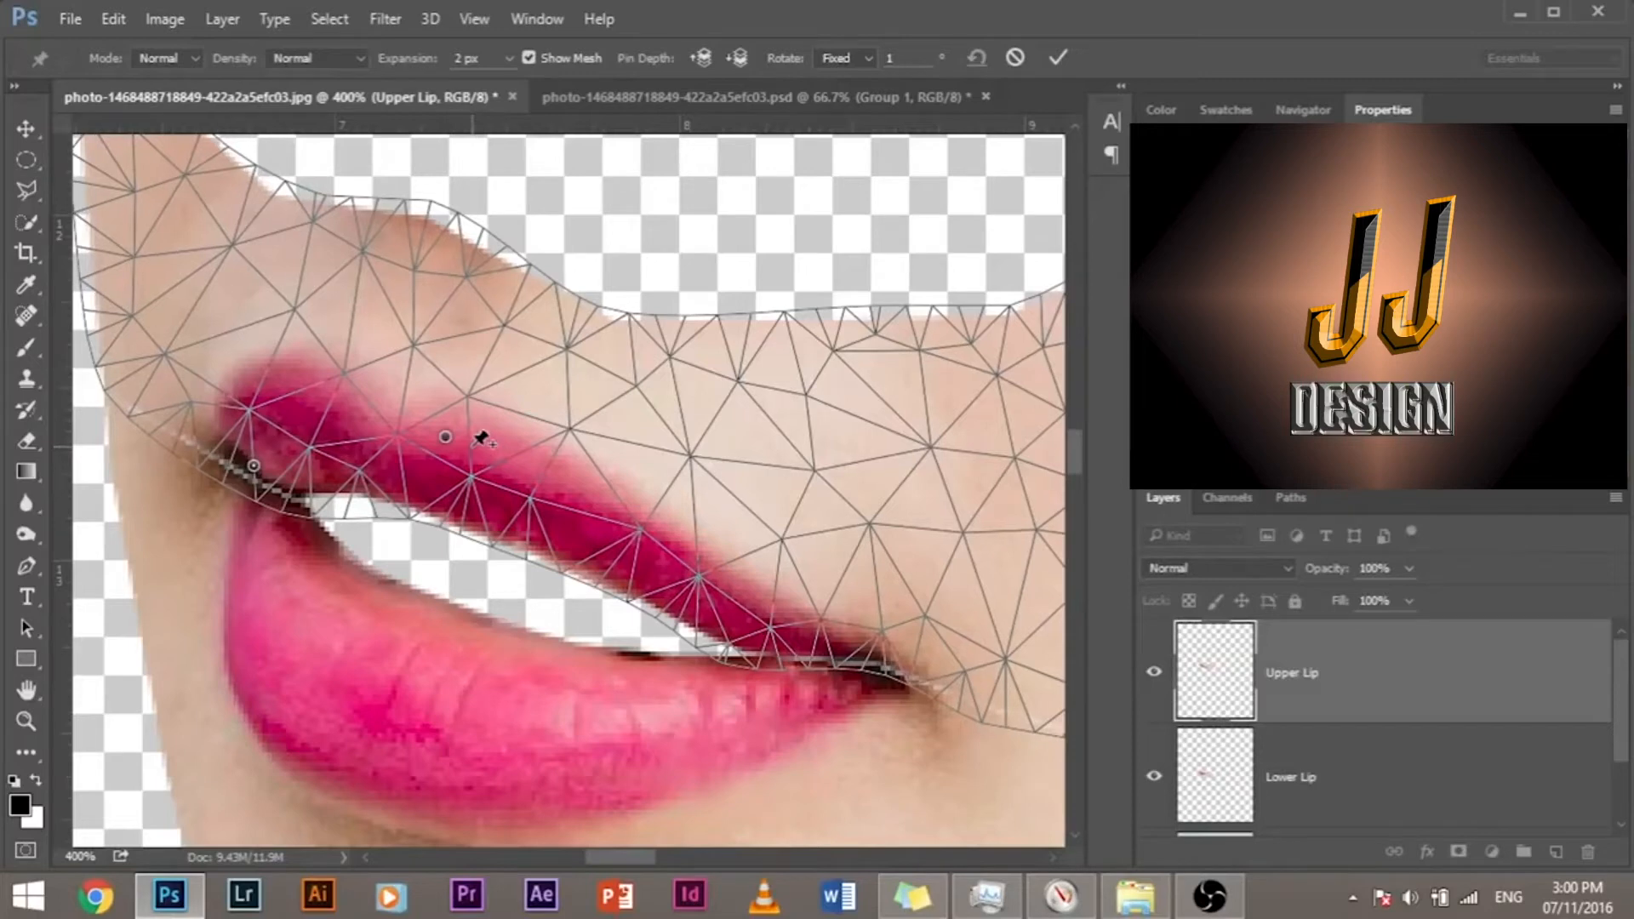
key(Return)
key(l)
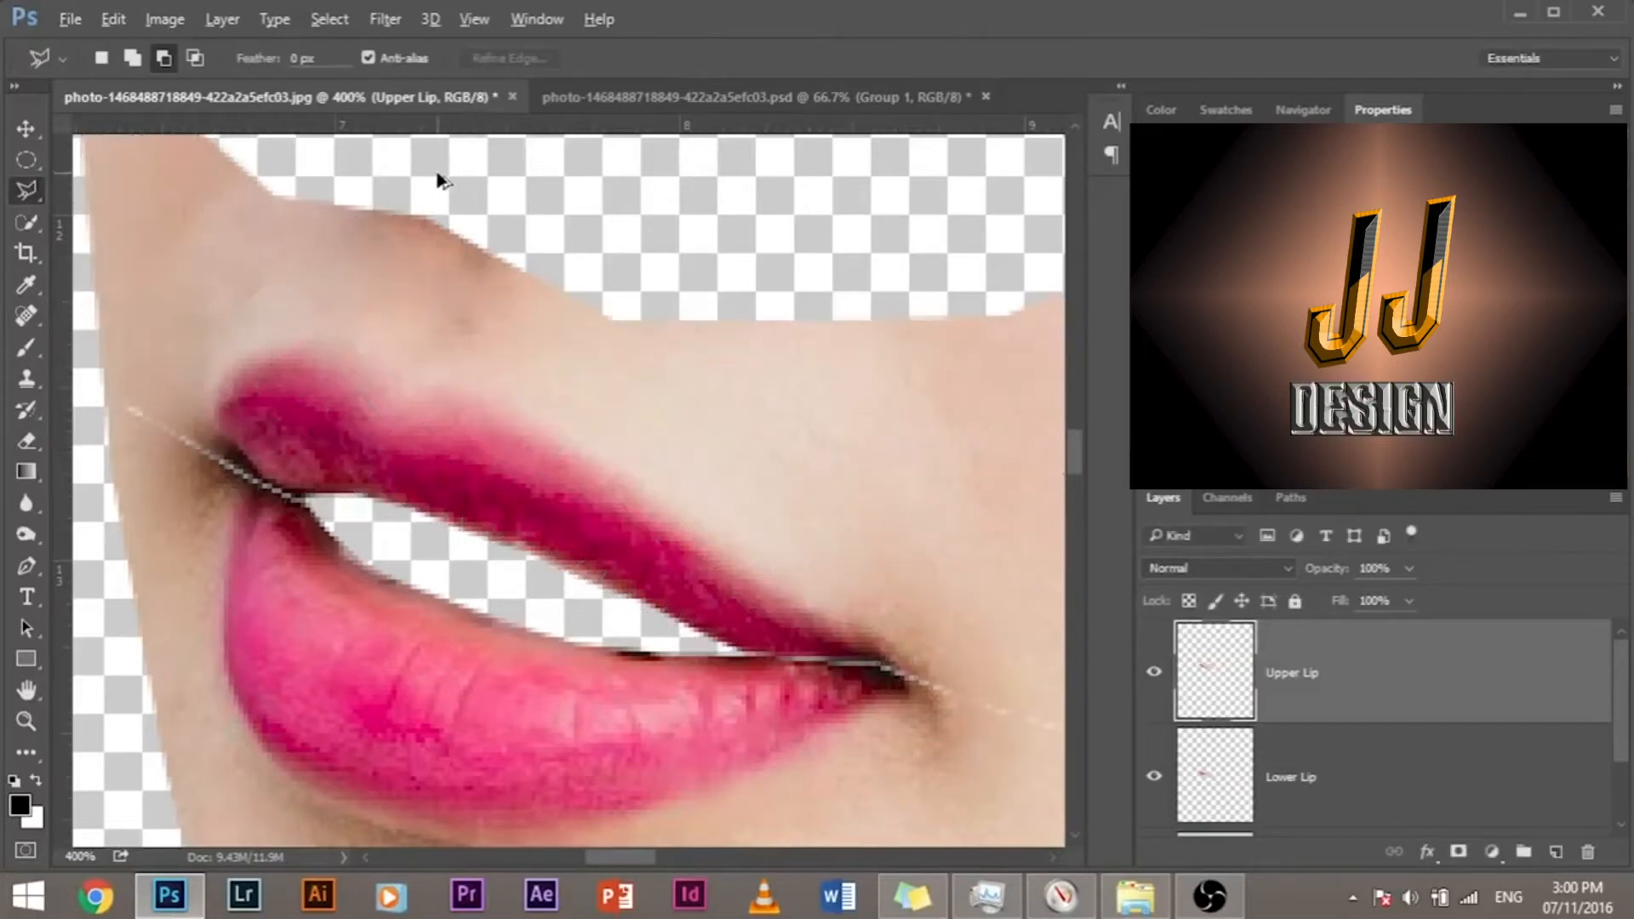
Step: Puppet Warp the Upper Lip layer, pinning both mouth corners and pulling the lip's inner edge down toward the lower lip
click(120, 19)
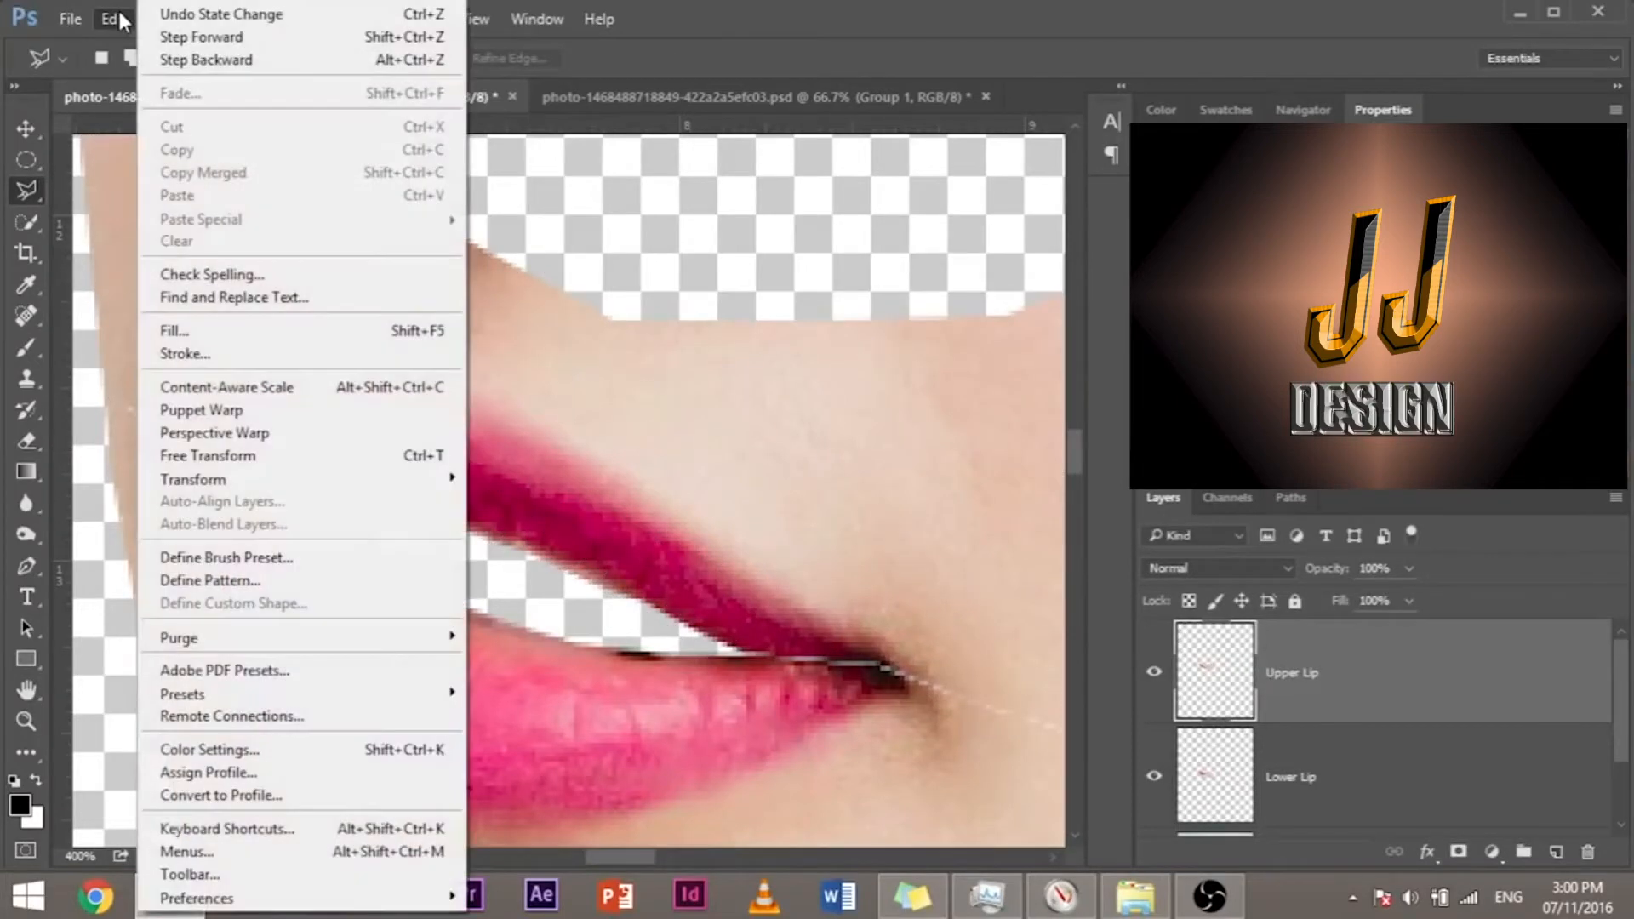
click(283, 417)
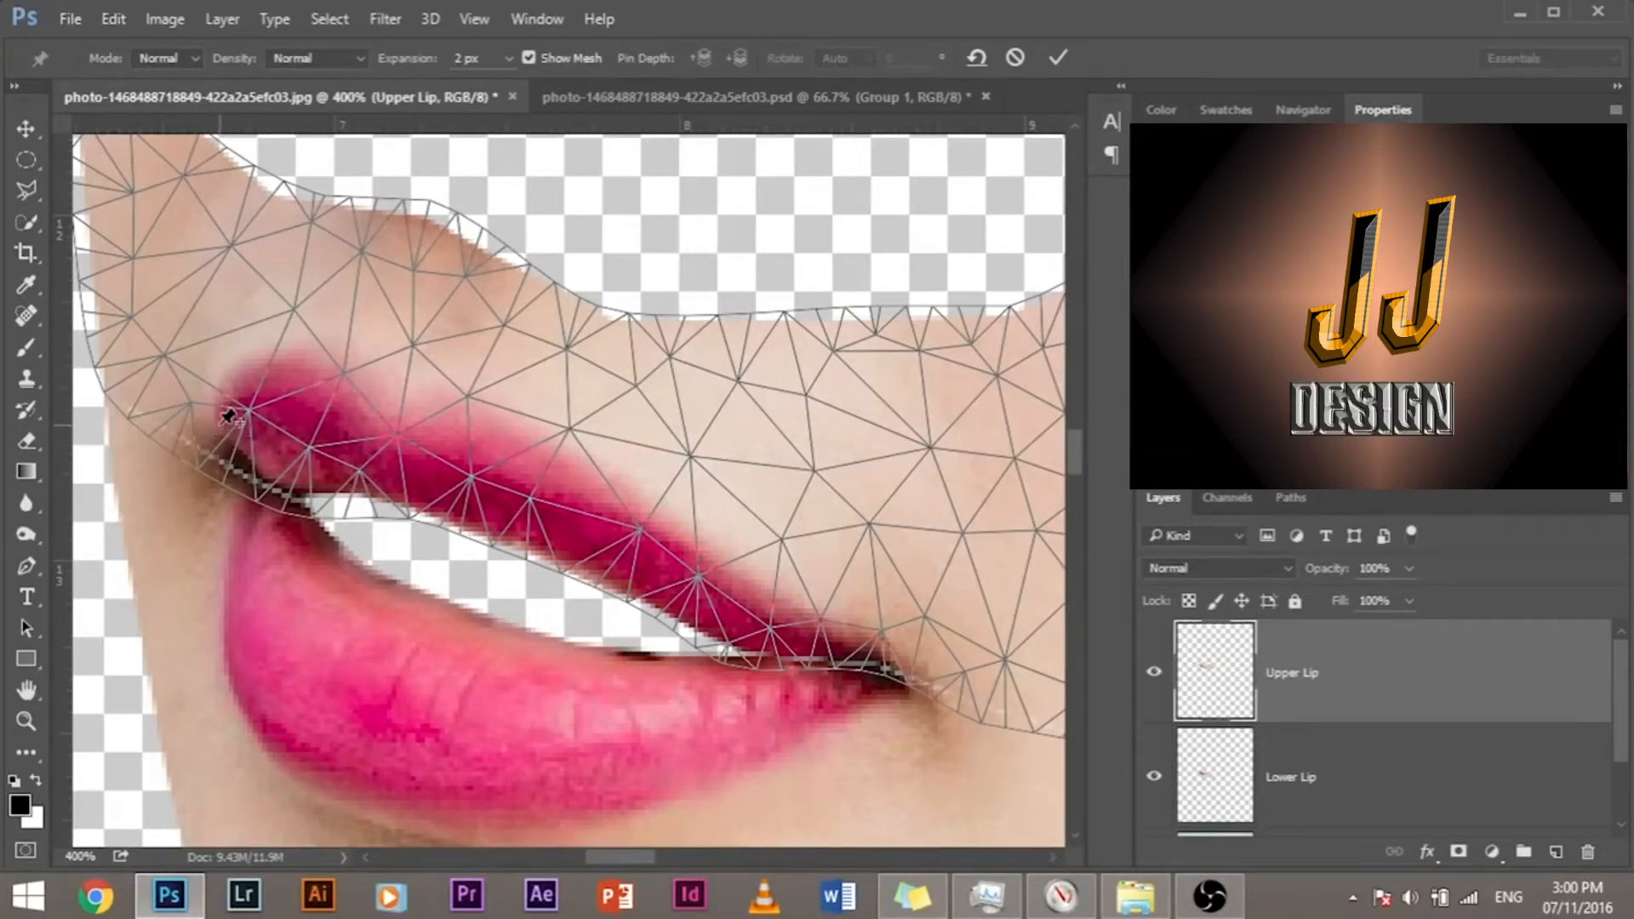
click(220, 432)
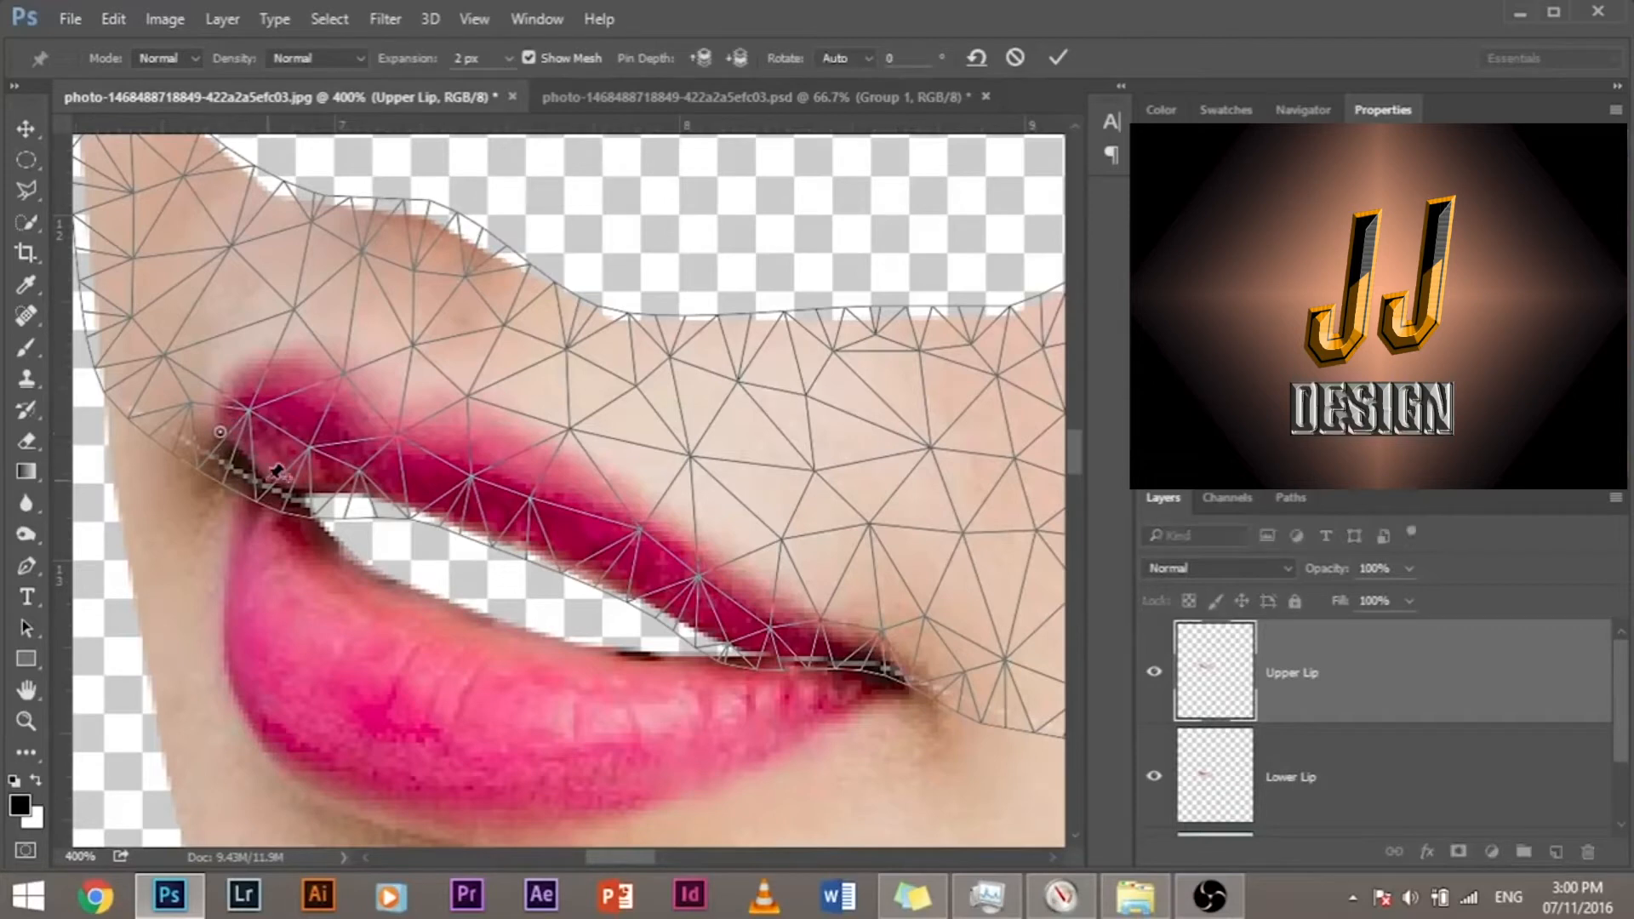
click(292, 484)
click(742, 653)
click(895, 658)
click(389, 459)
drag(388, 460, 393, 504)
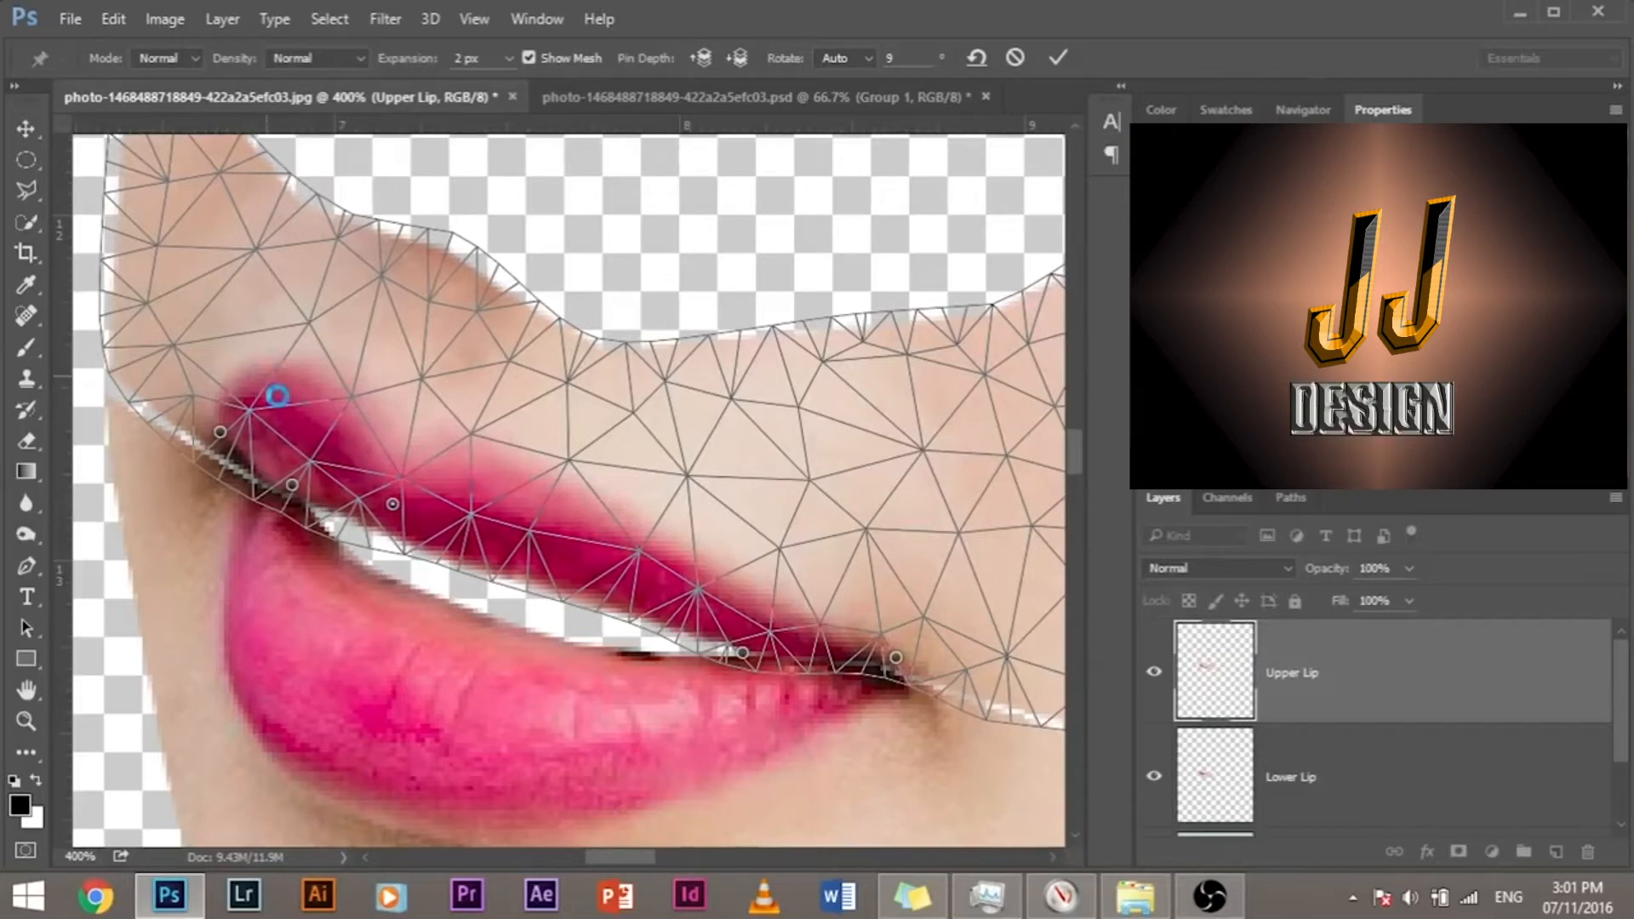
Step: Pin the upper lip's outer peak, nudge it slightly down and inward, and apply the Puppet Warp
click(273, 390)
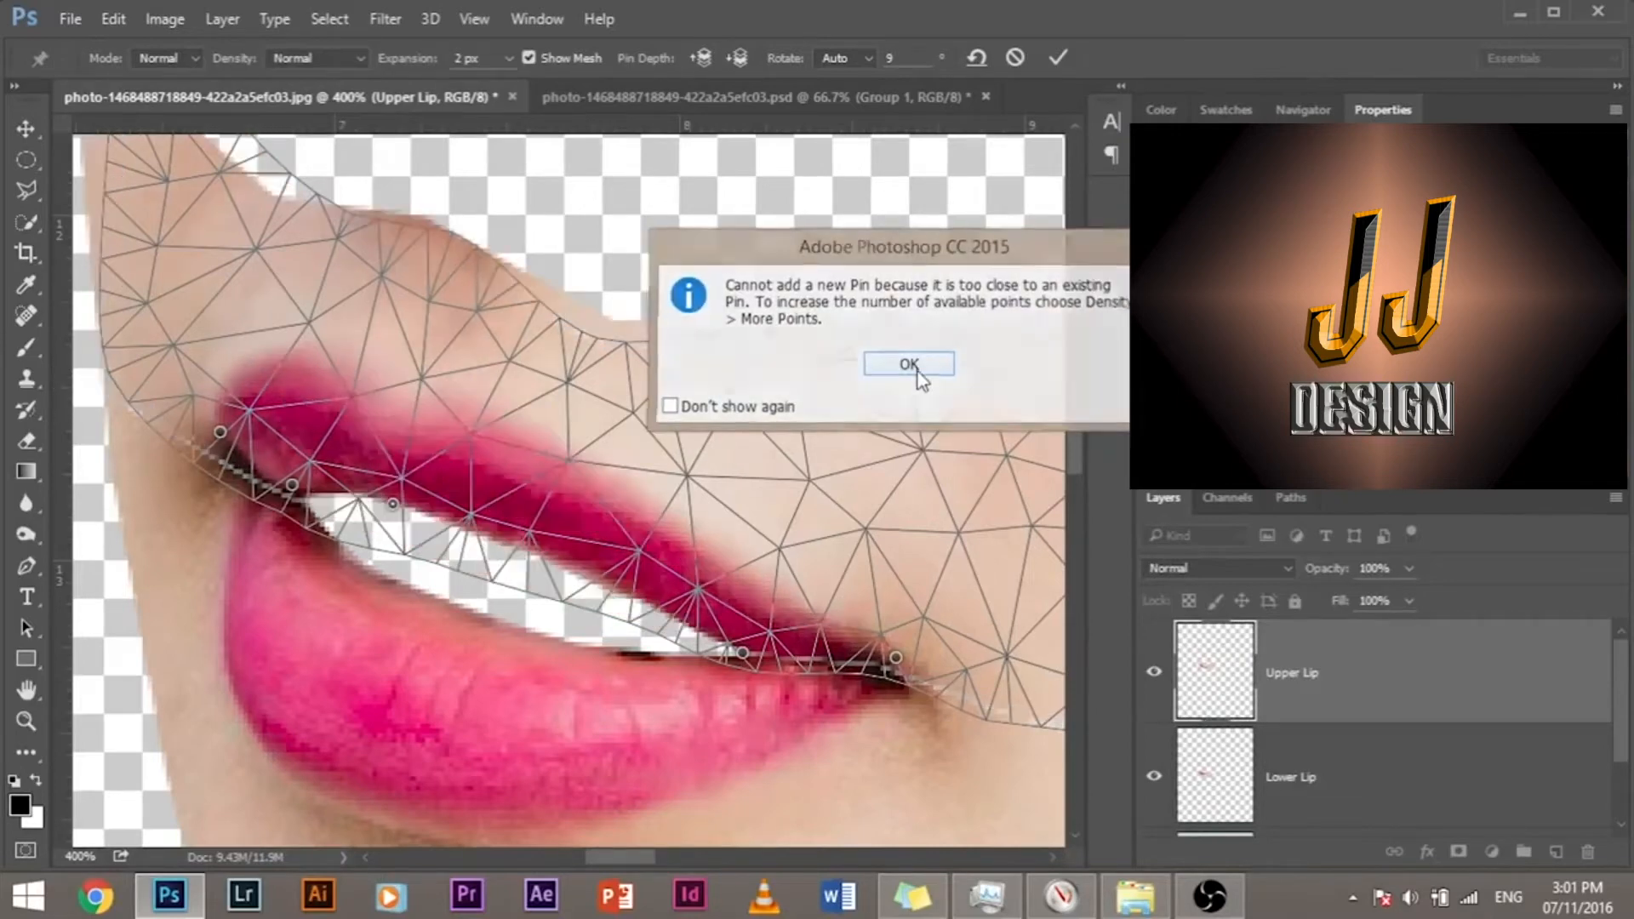
click(914, 375)
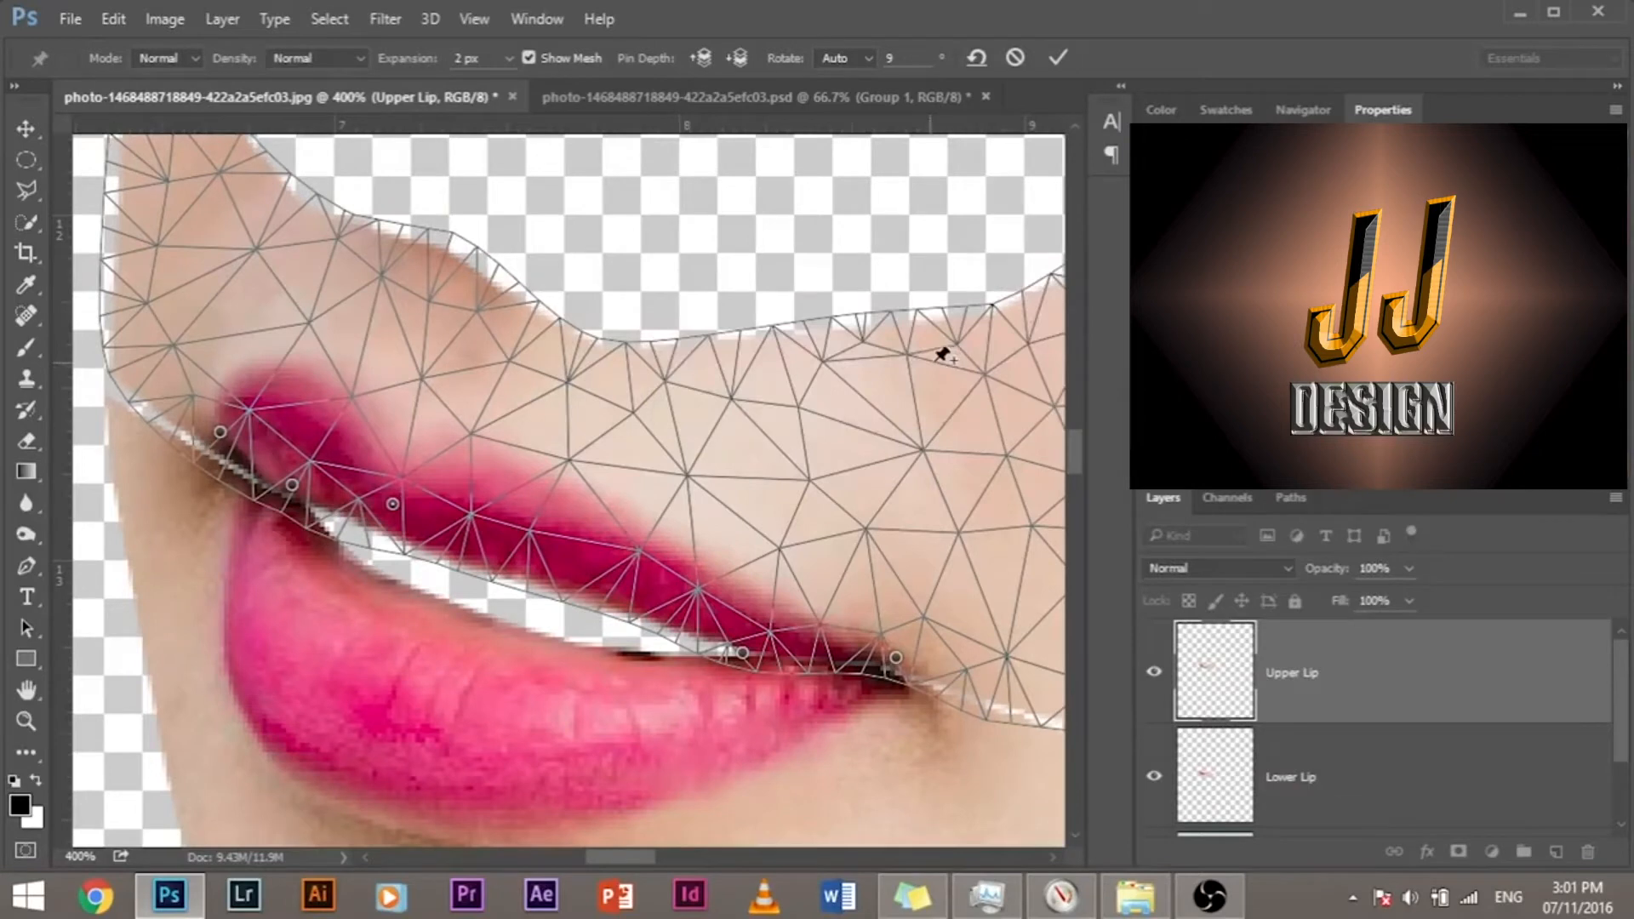
click(278, 365)
drag(278, 365, 293, 388)
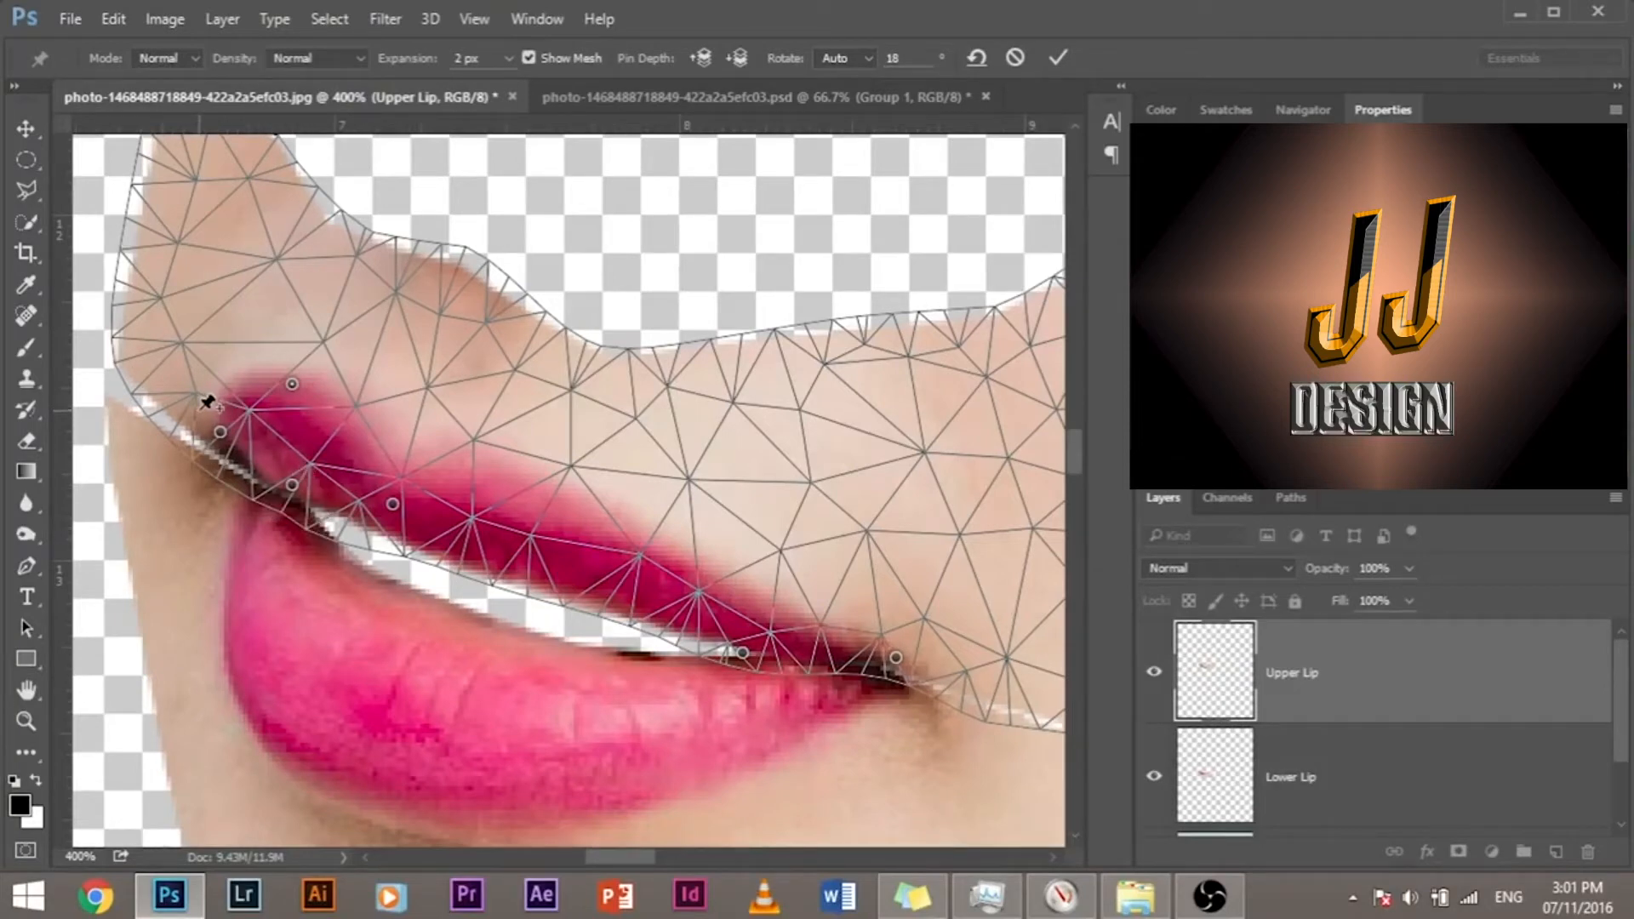
key(l)
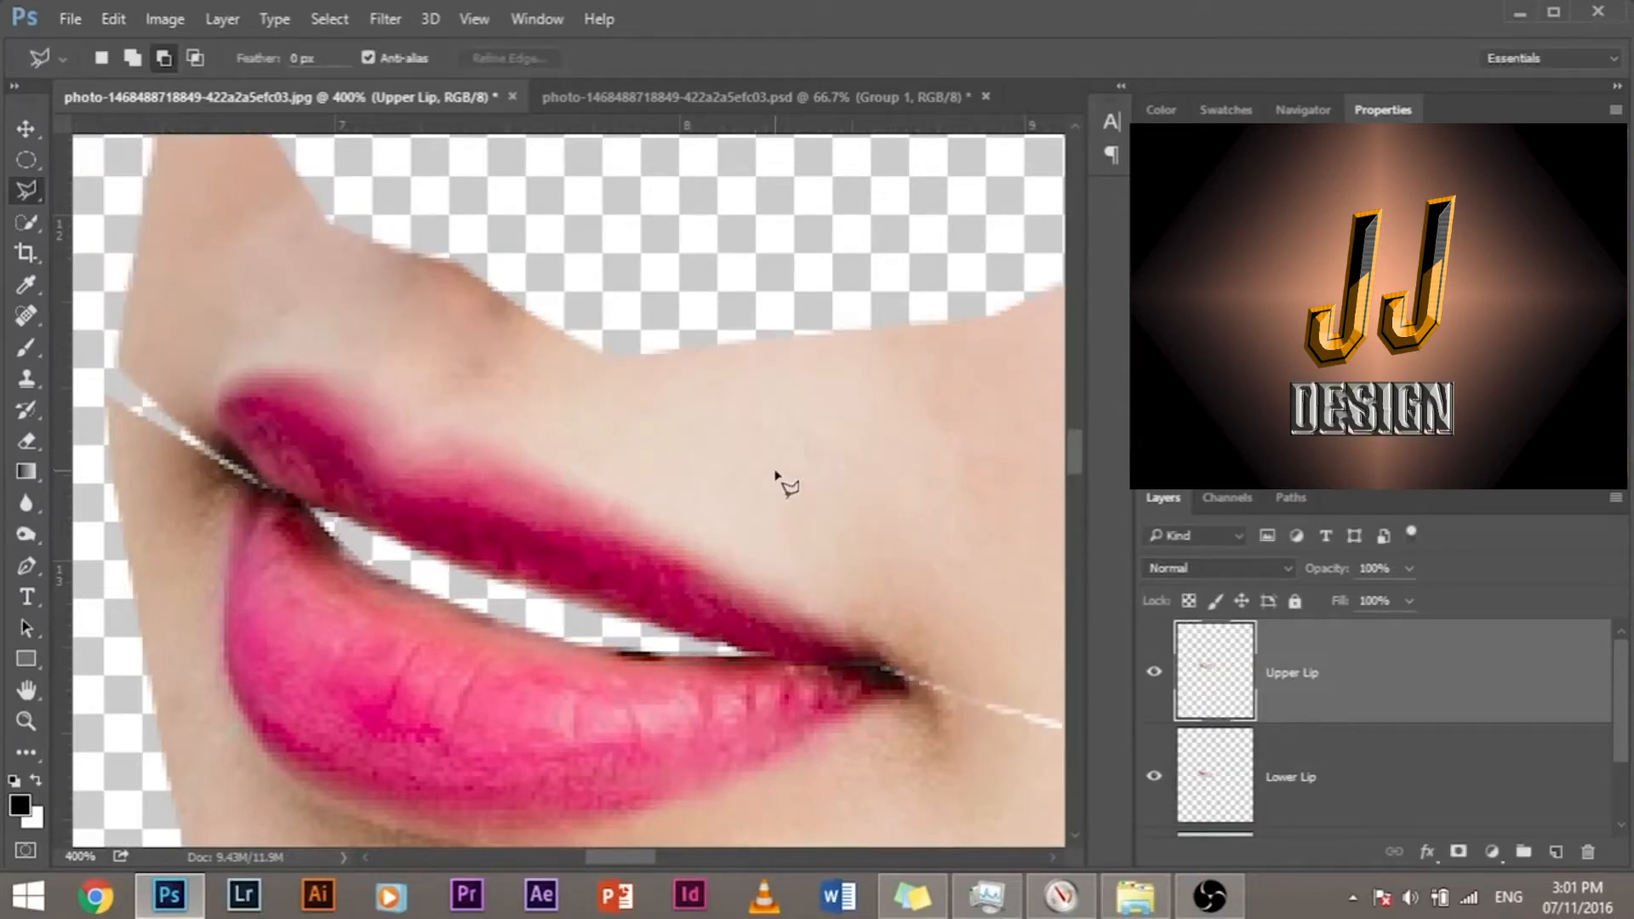
Step: Start Puppet Warp on the Lower Lip layer and pin both mouth corners plus three points across the lip's body
drag(634, 551, 686, 368)
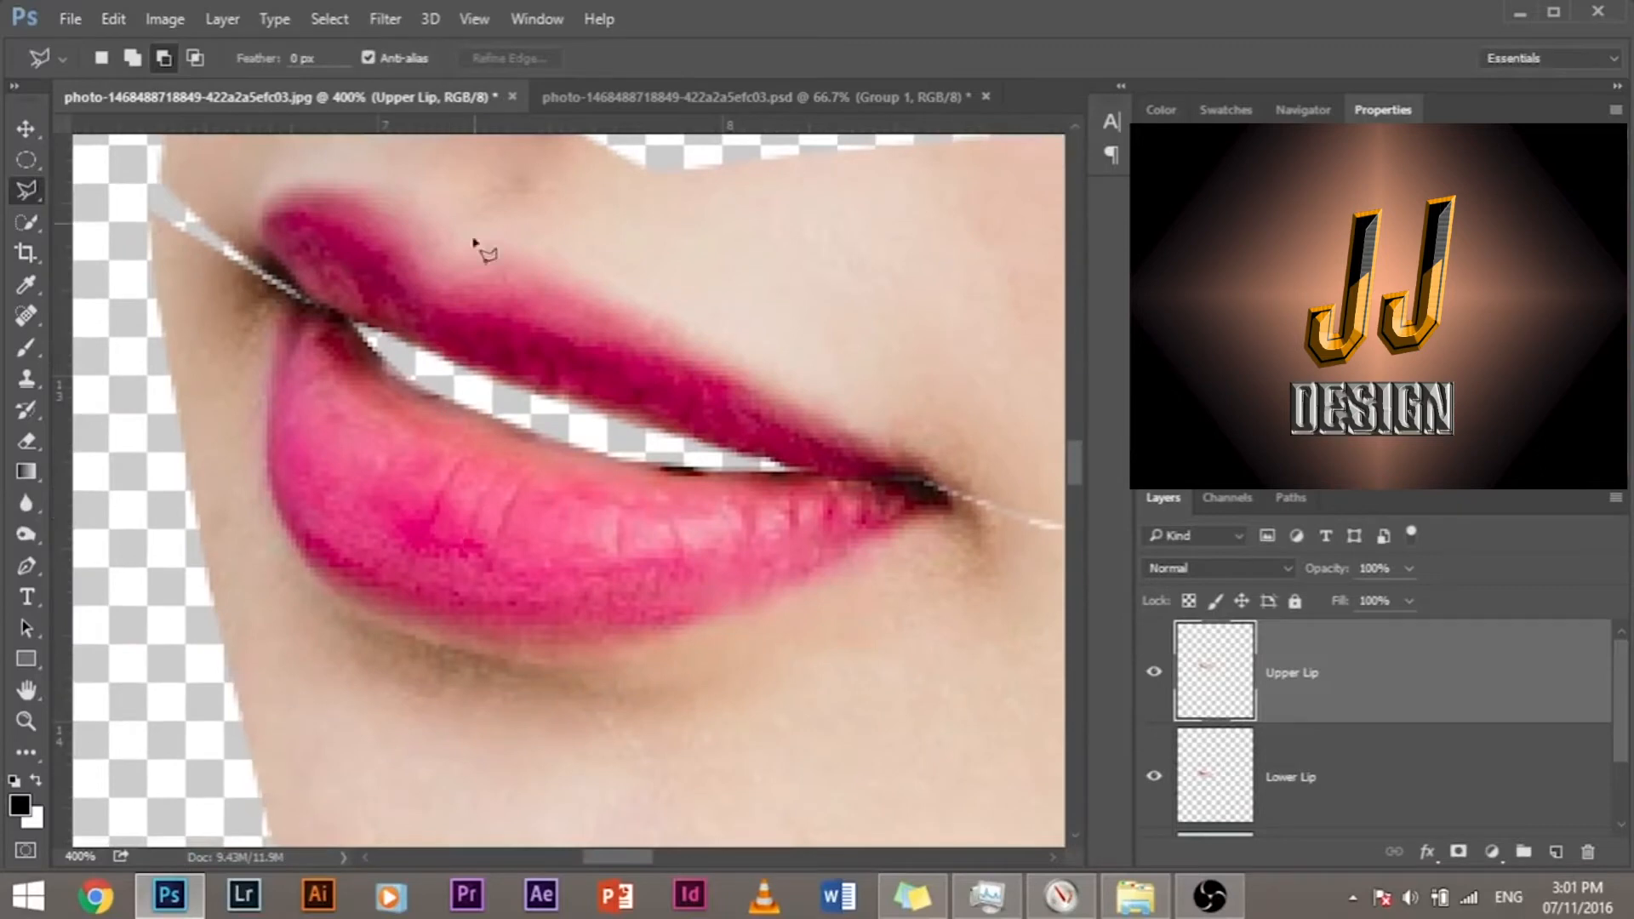
click(1366, 790)
click(114, 19)
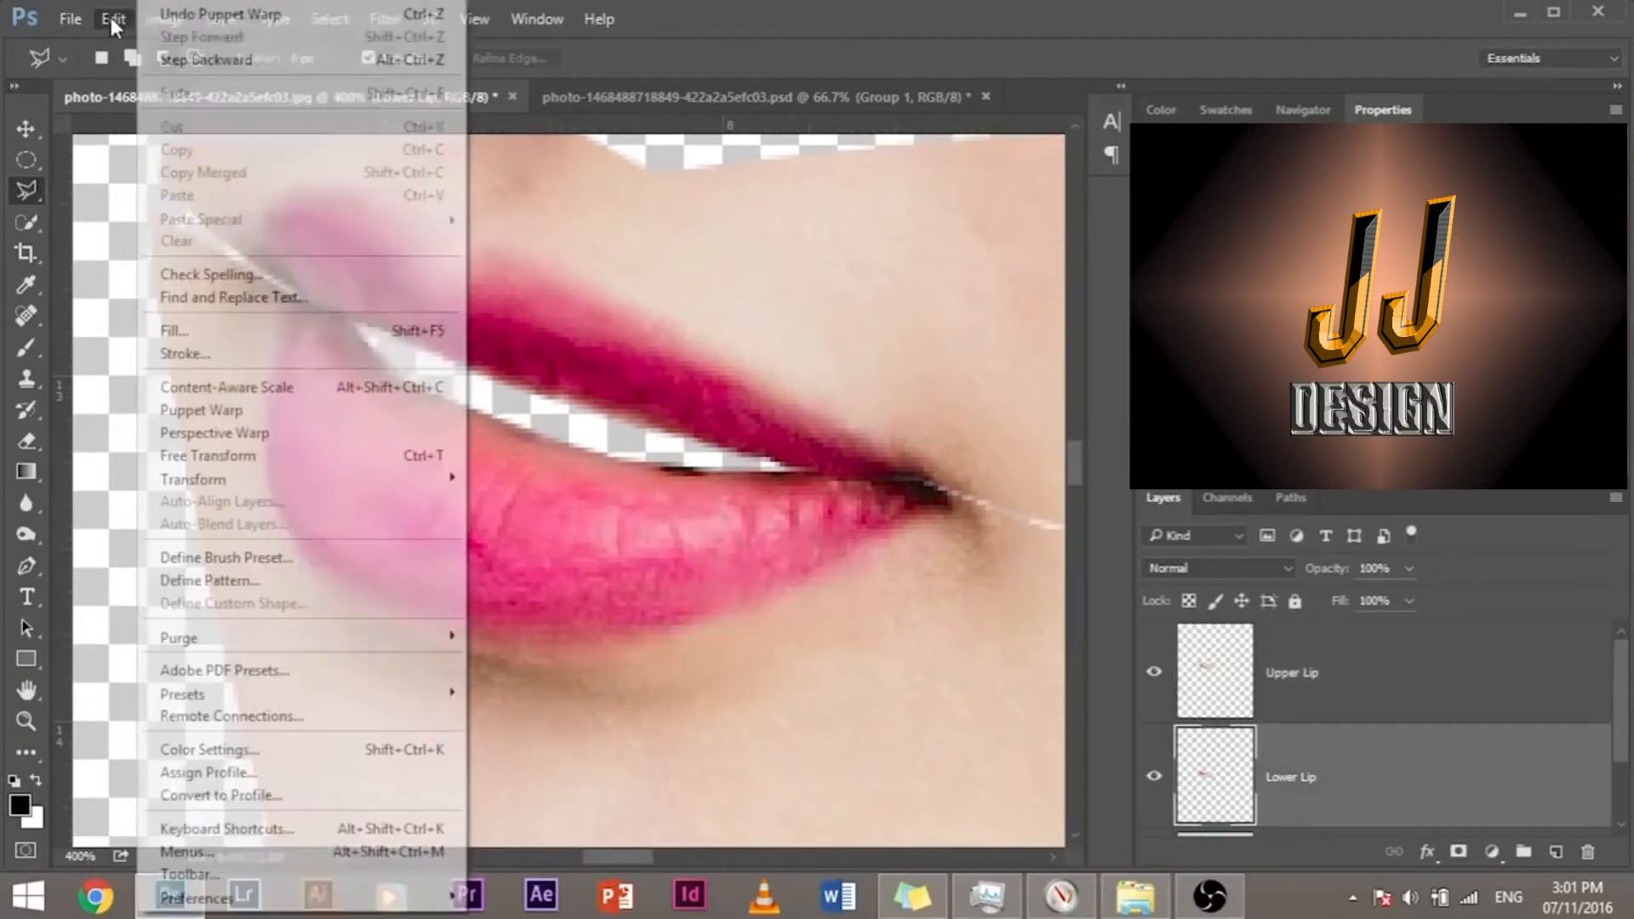
click(275, 414)
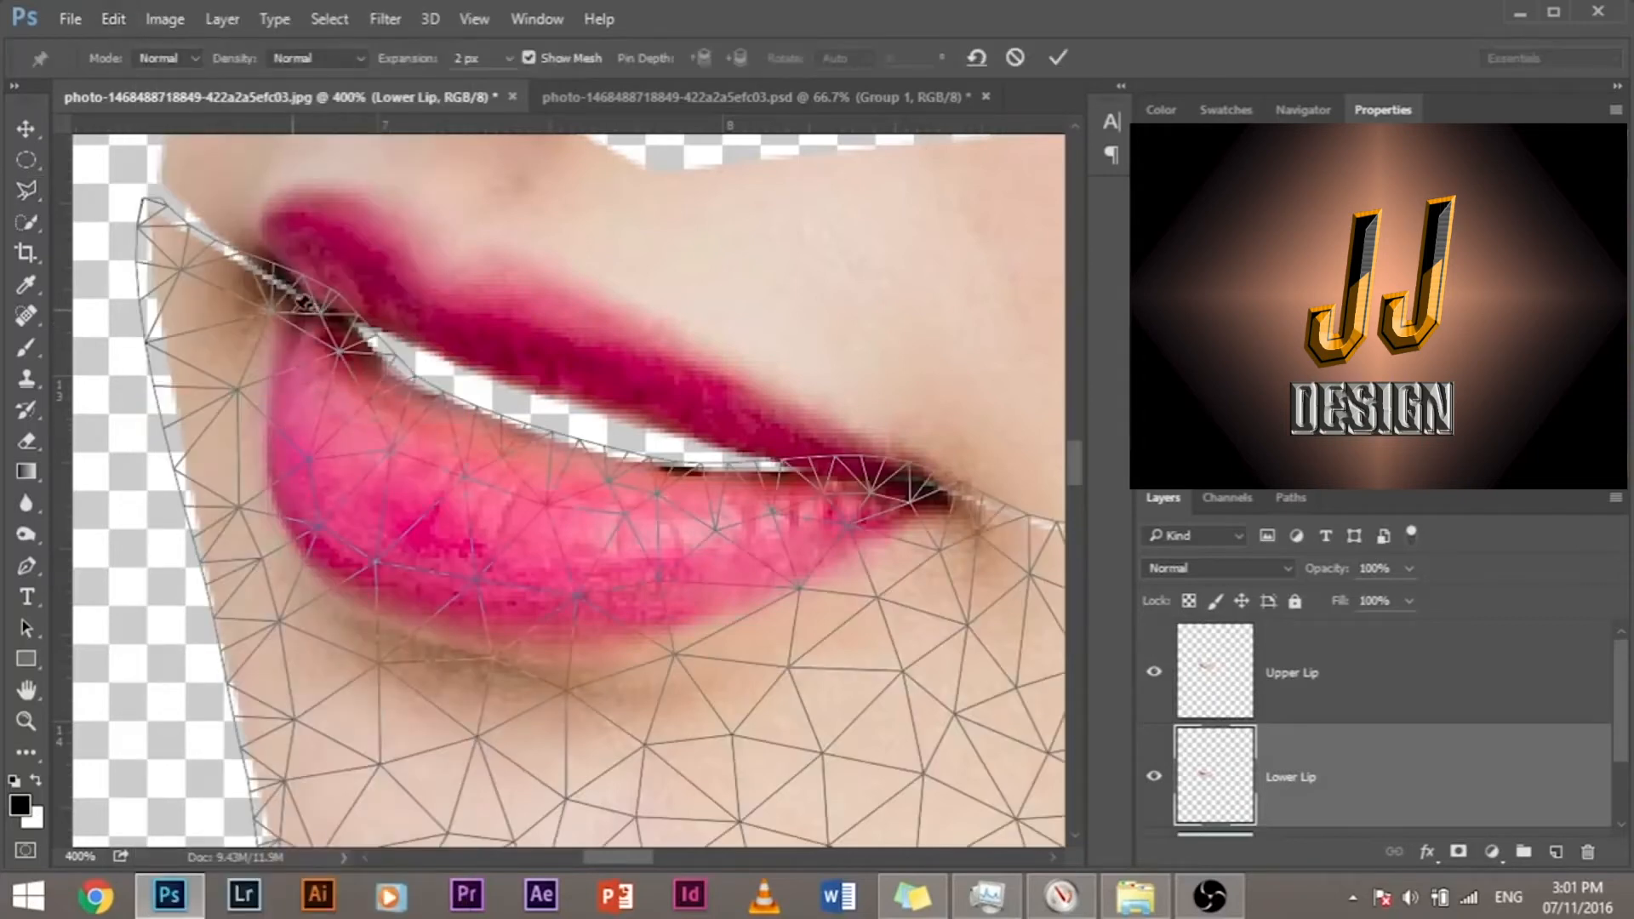
click(282, 305)
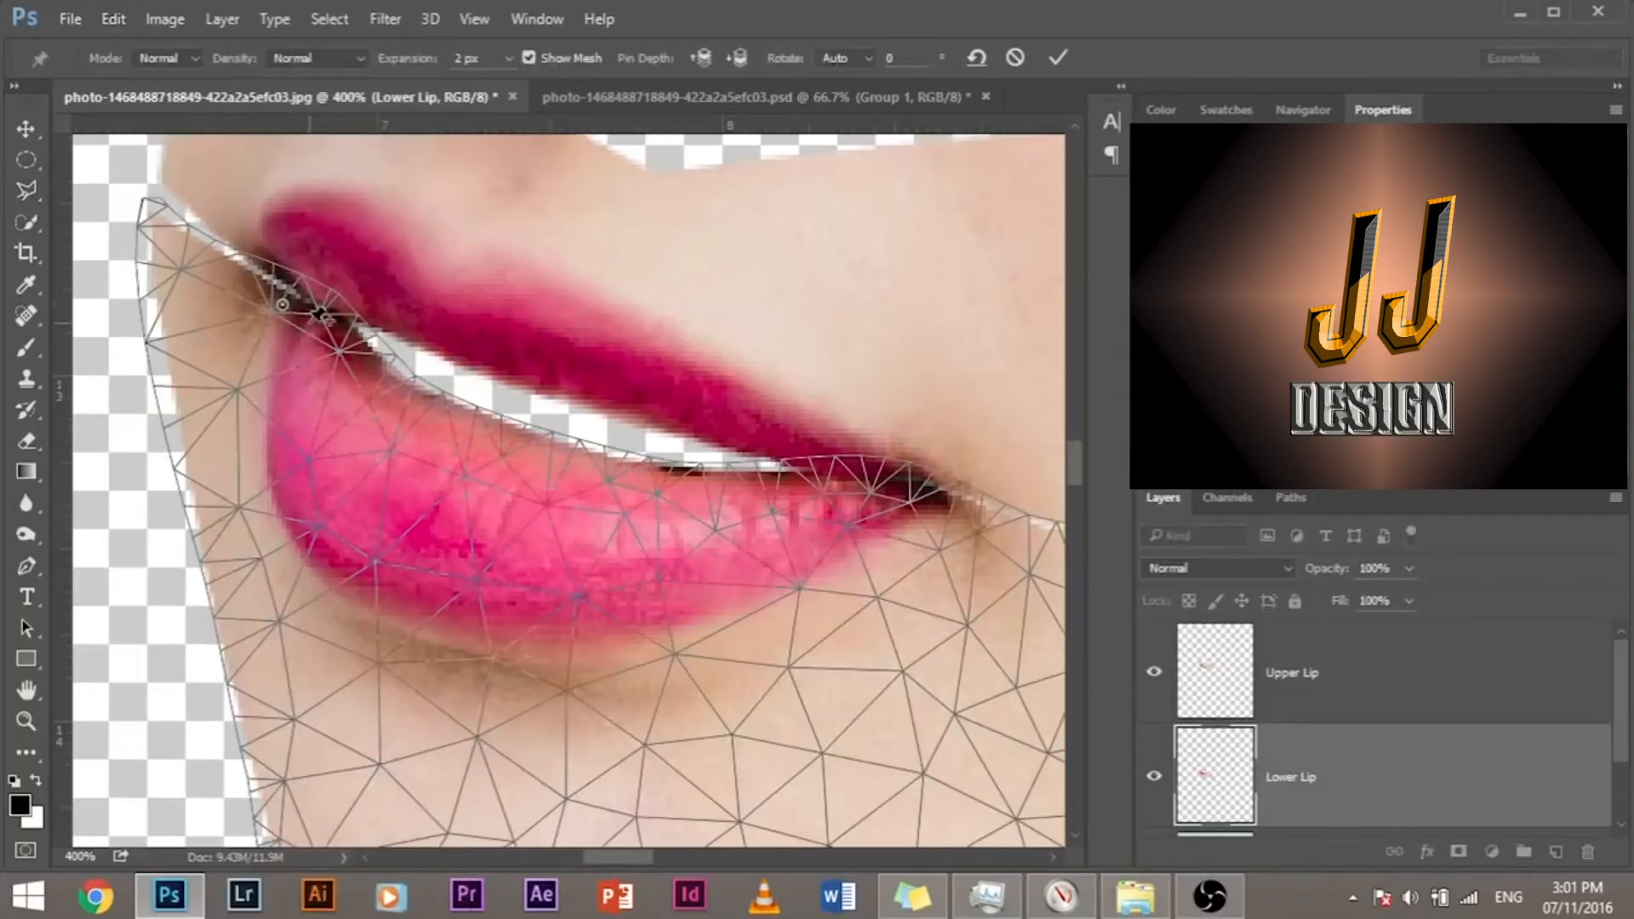
click(344, 315)
click(804, 468)
click(403, 501)
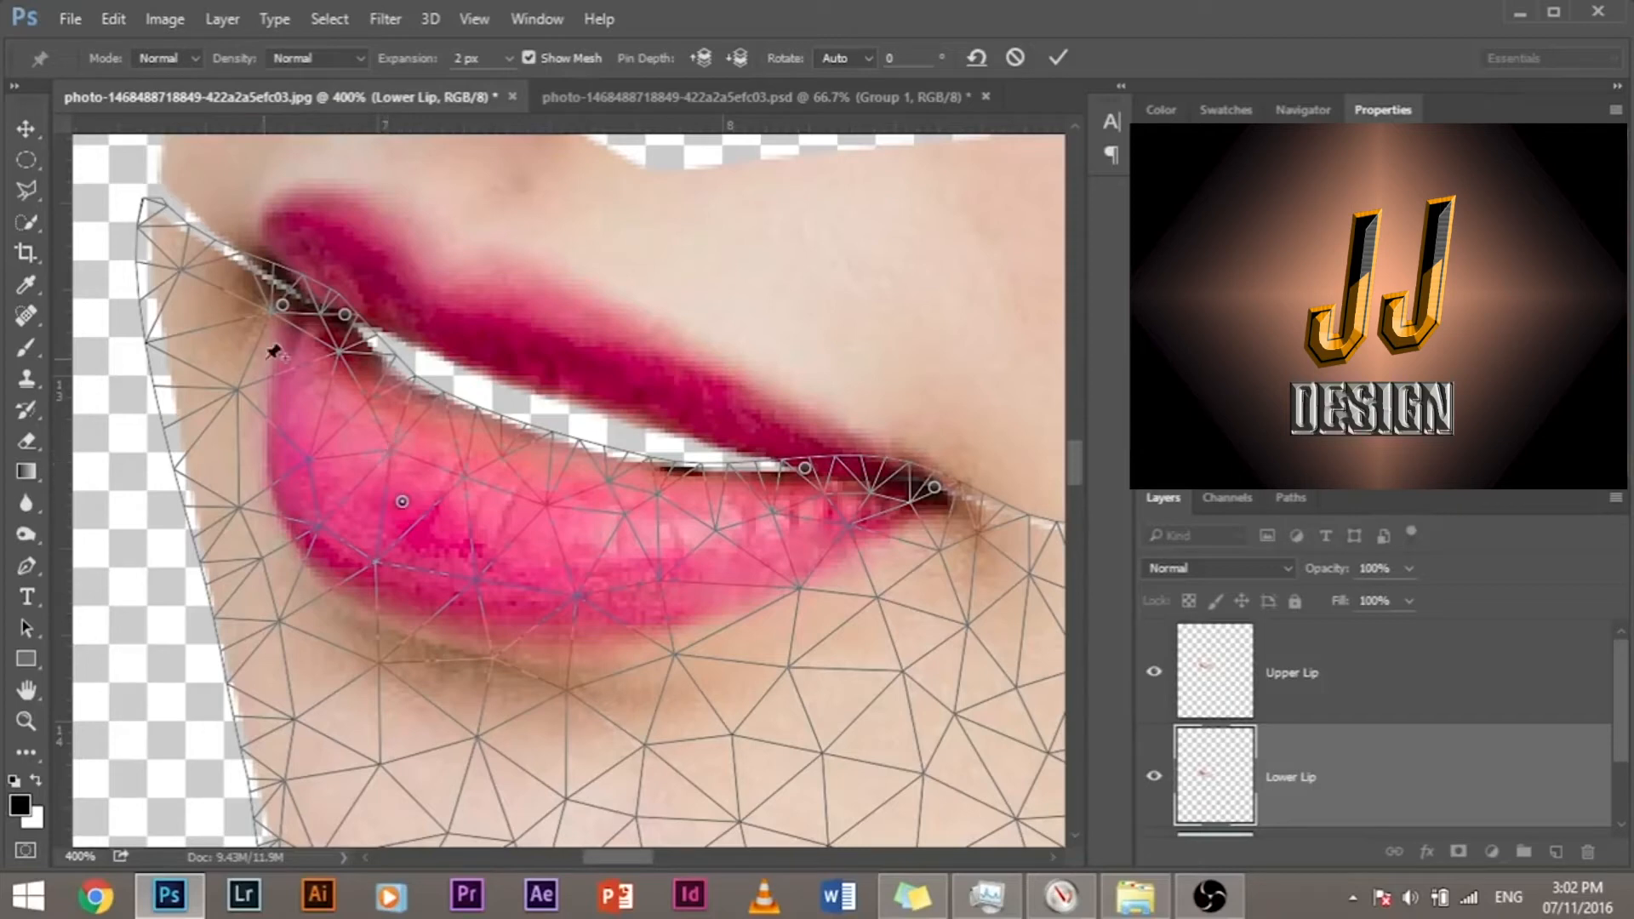
click(335, 429)
click(607, 530)
Step: Pull the three lower lip body pins upward to narrow the mouth opening, and apply the Puppet Warp
drag(401, 501, 412, 477)
drag(335, 428, 345, 425)
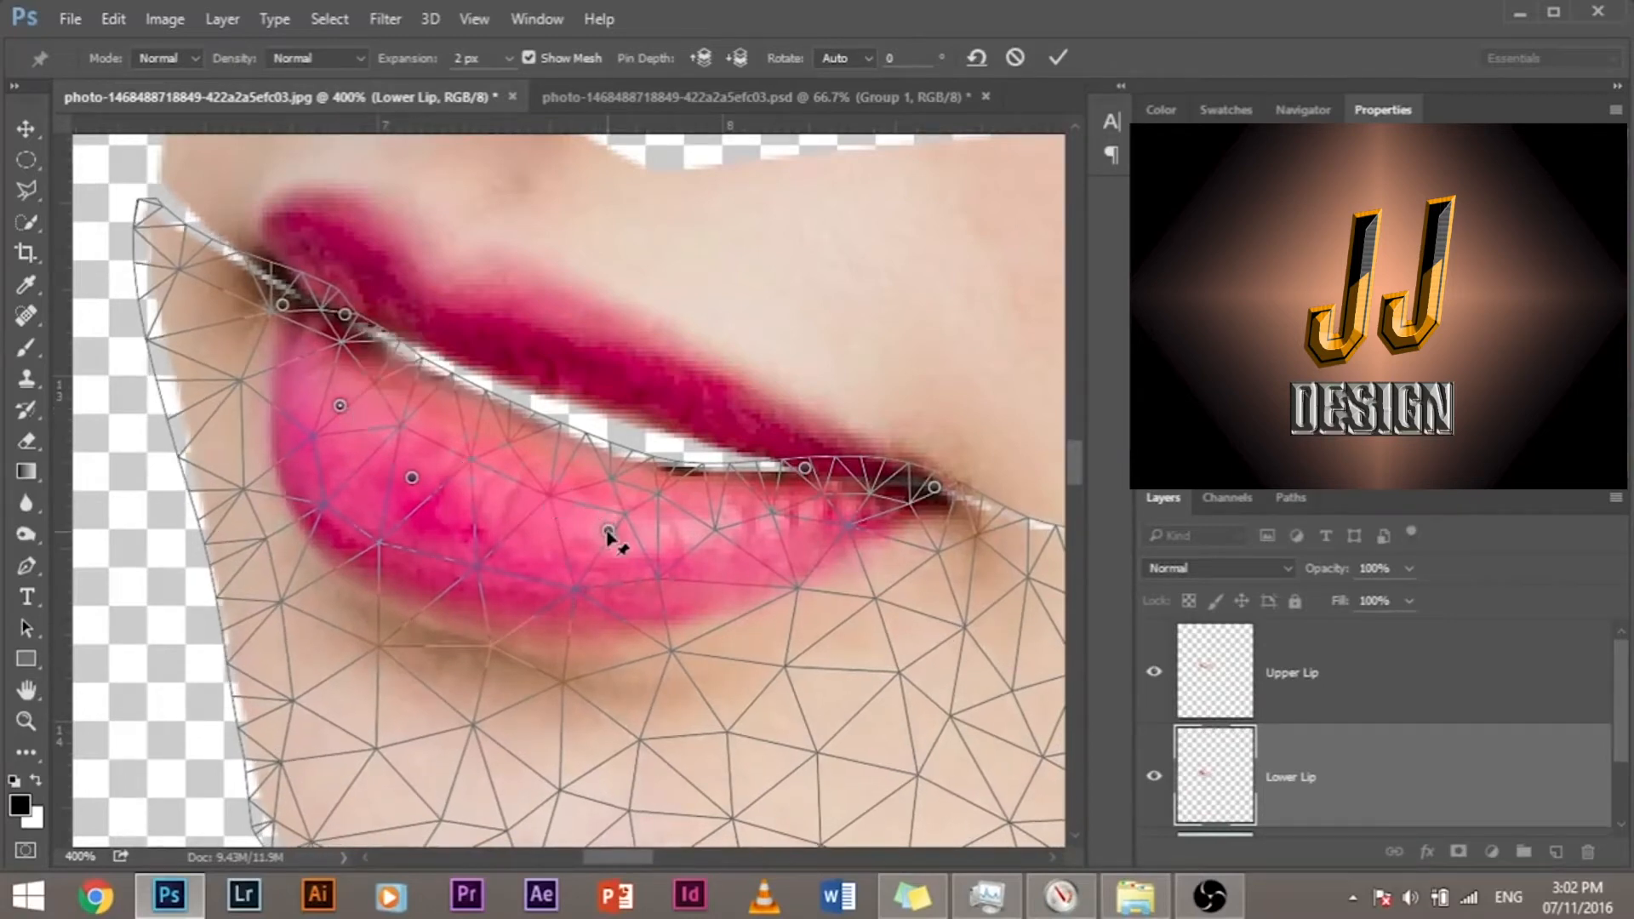
drag(608, 530, 608, 503)
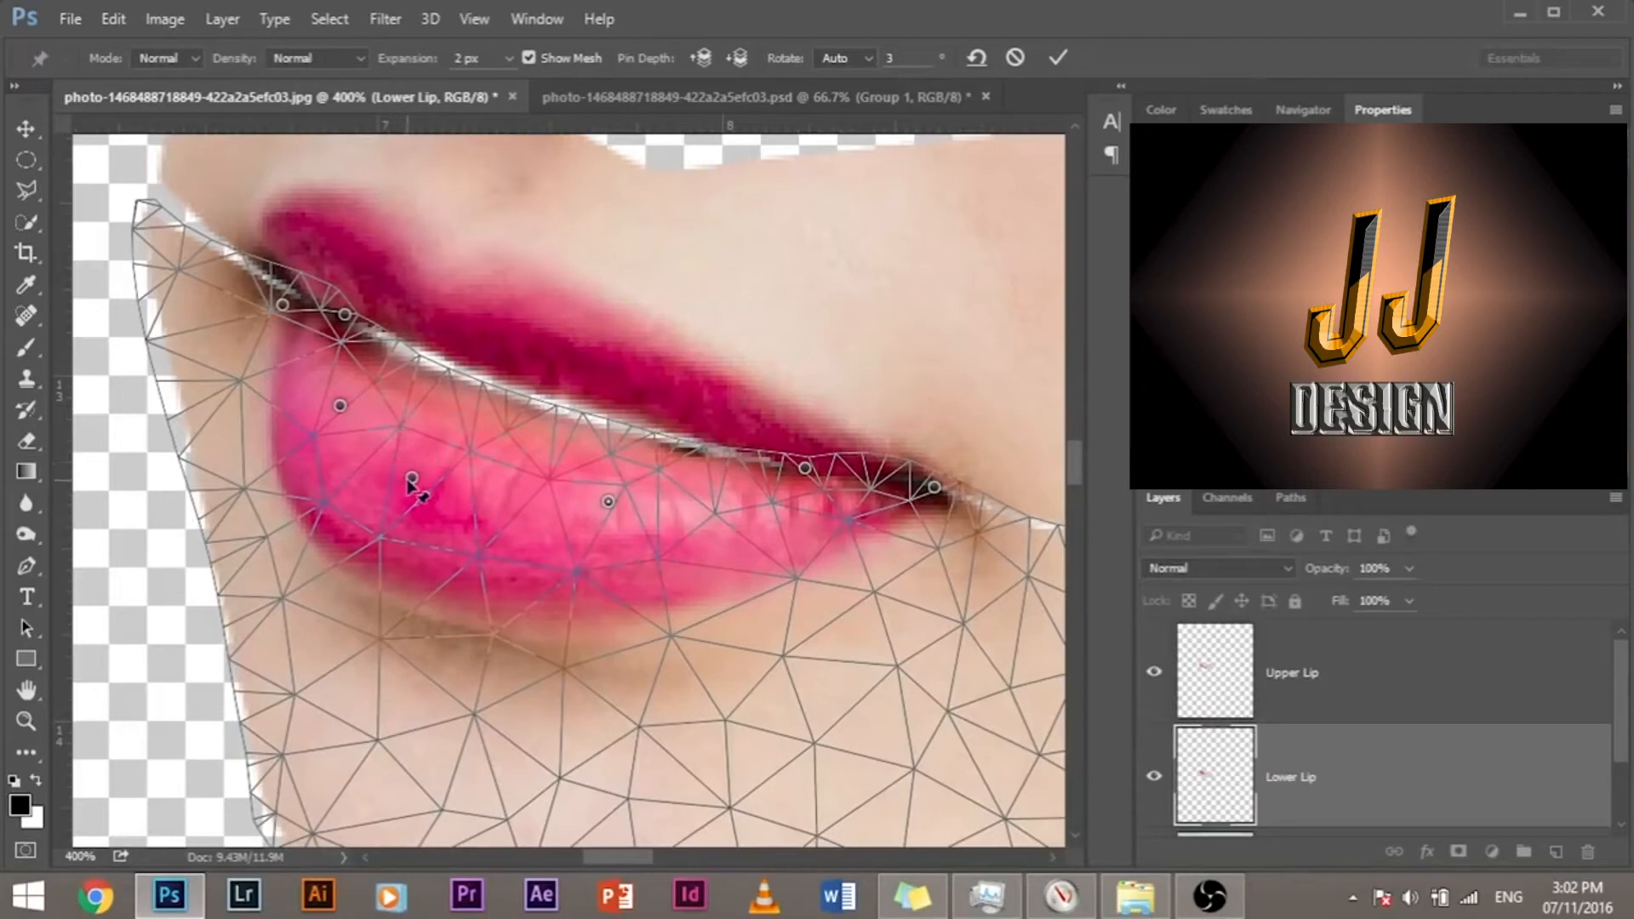
drag(409, 477, 409, 477)
drag(348, 406, 346, 384)
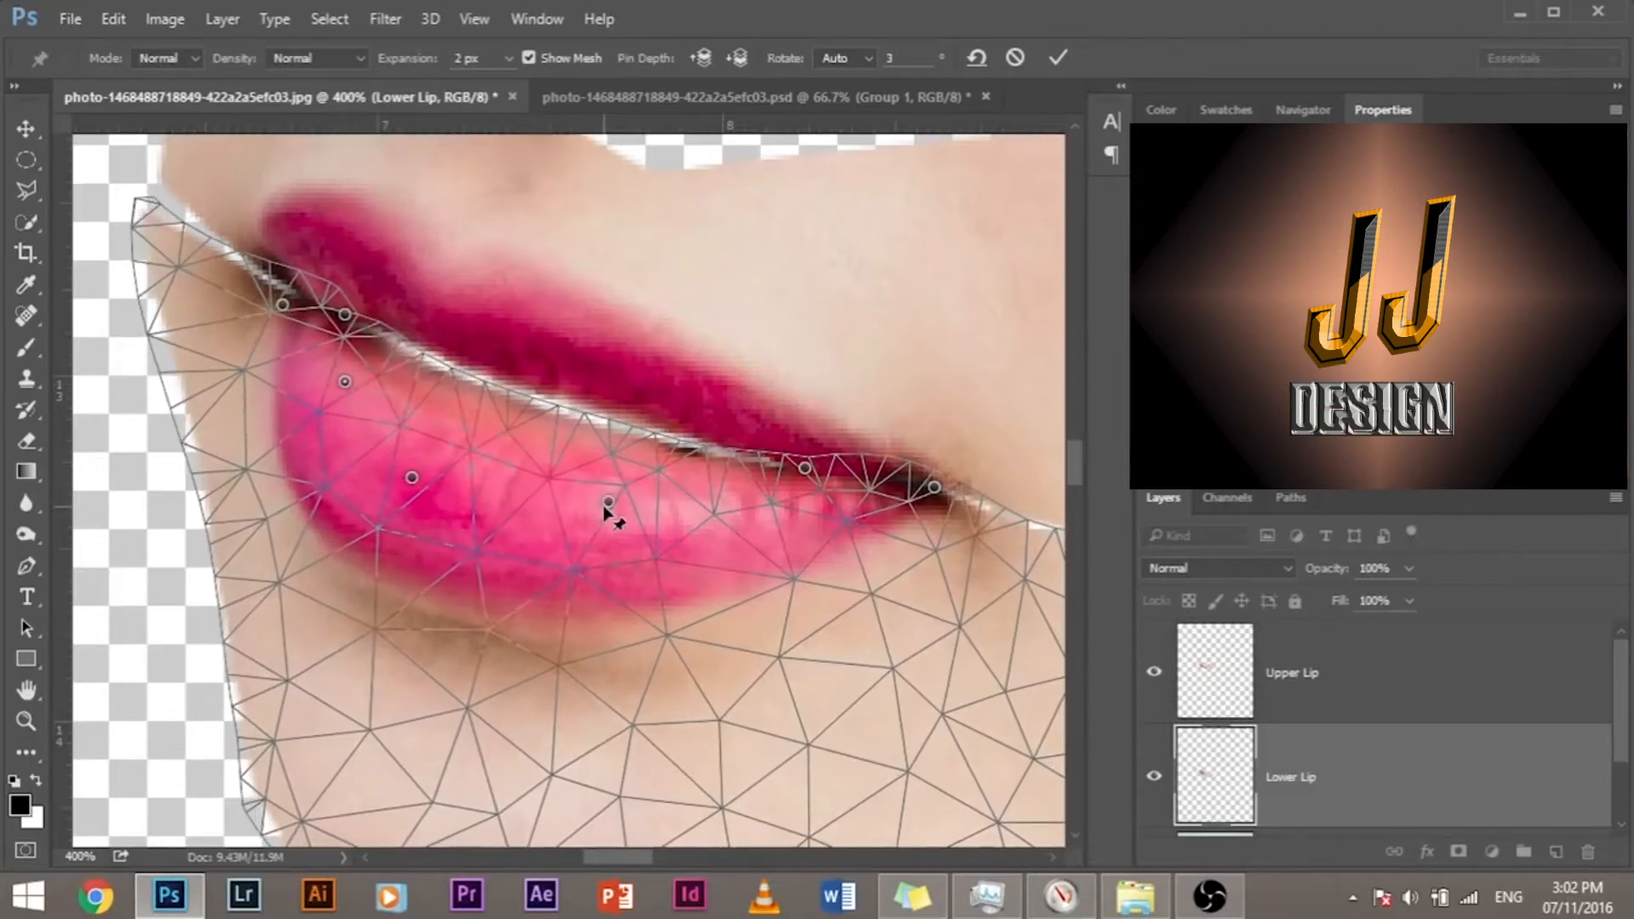
drag(608, 501, 607, 503)
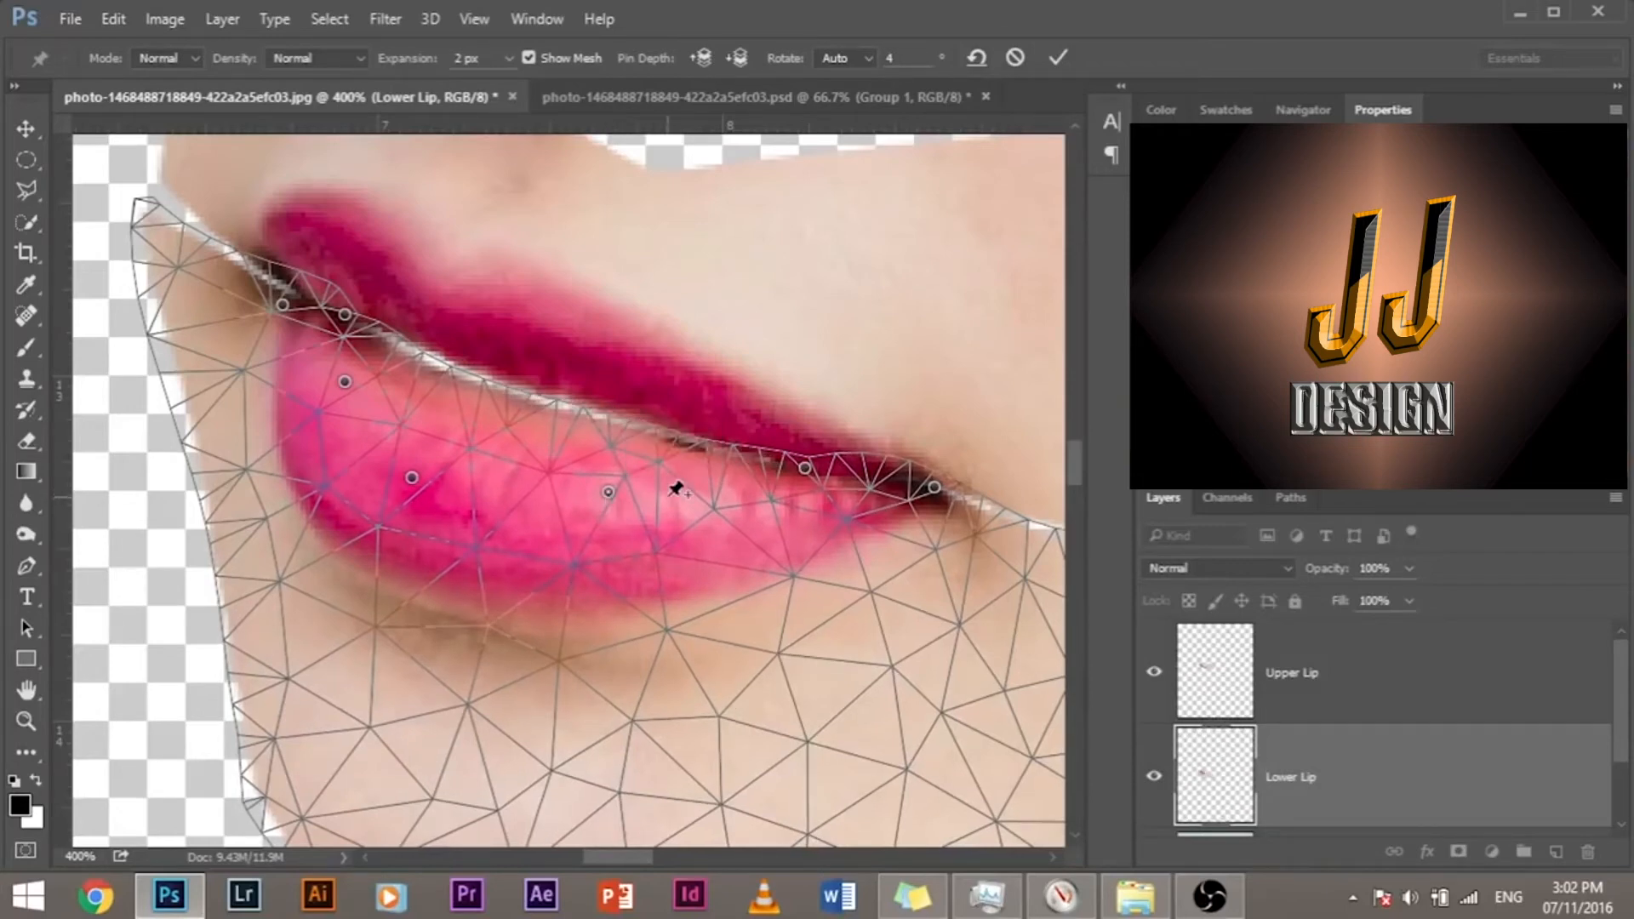
key(Return)
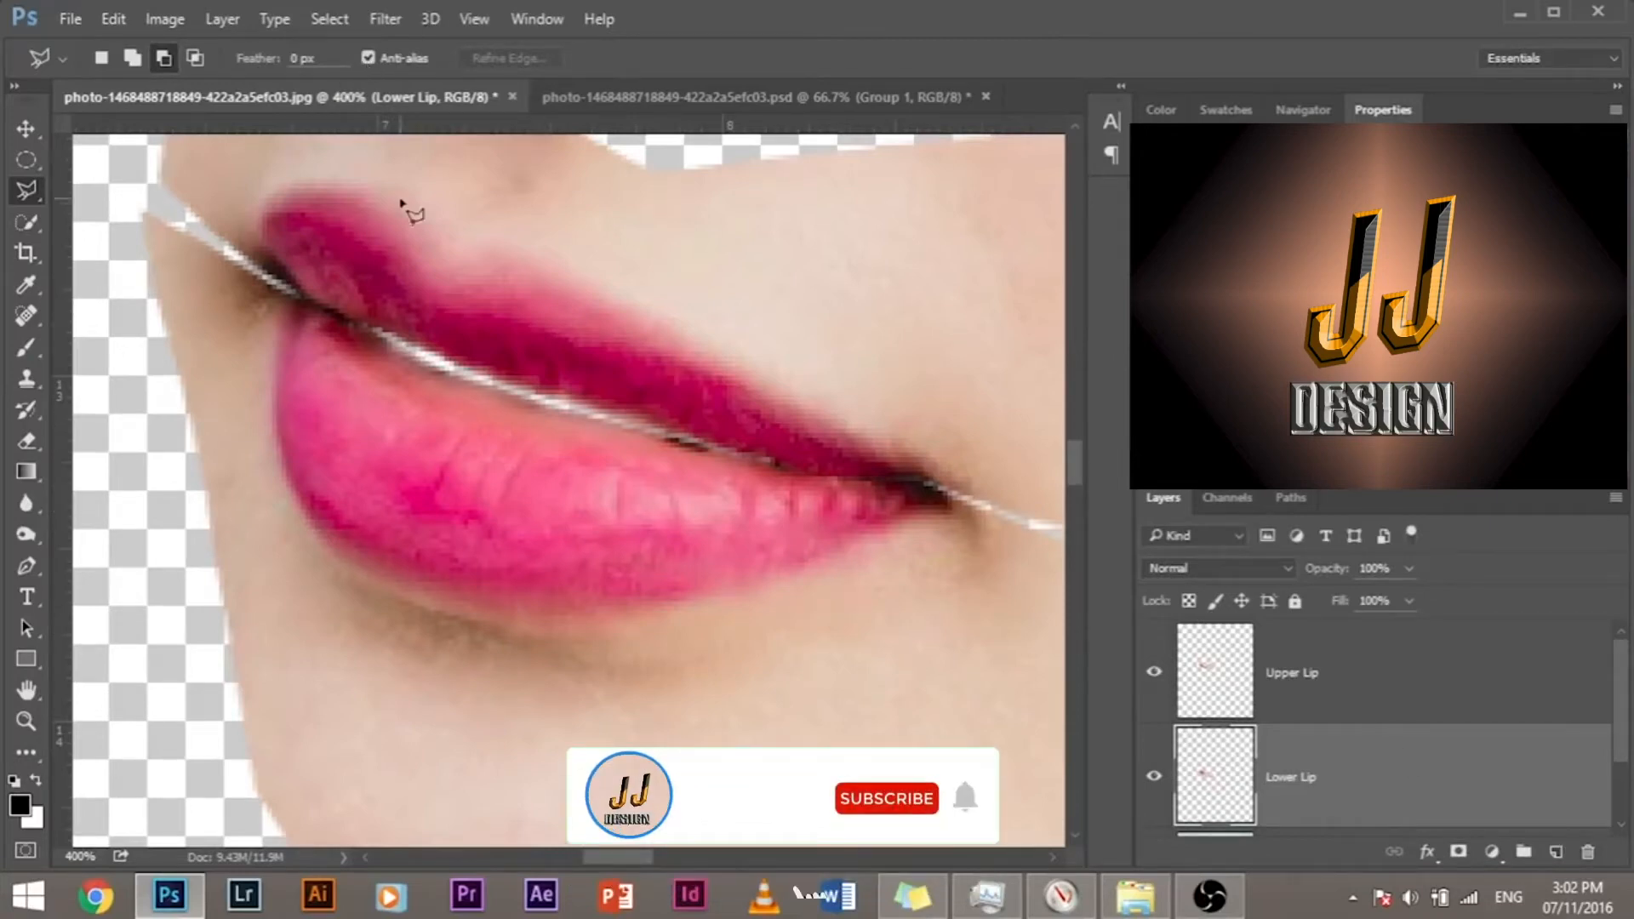
Step: Open the Lower Lip layer in Liquify and turn the backdrop preview off and back on
click(385, 19)
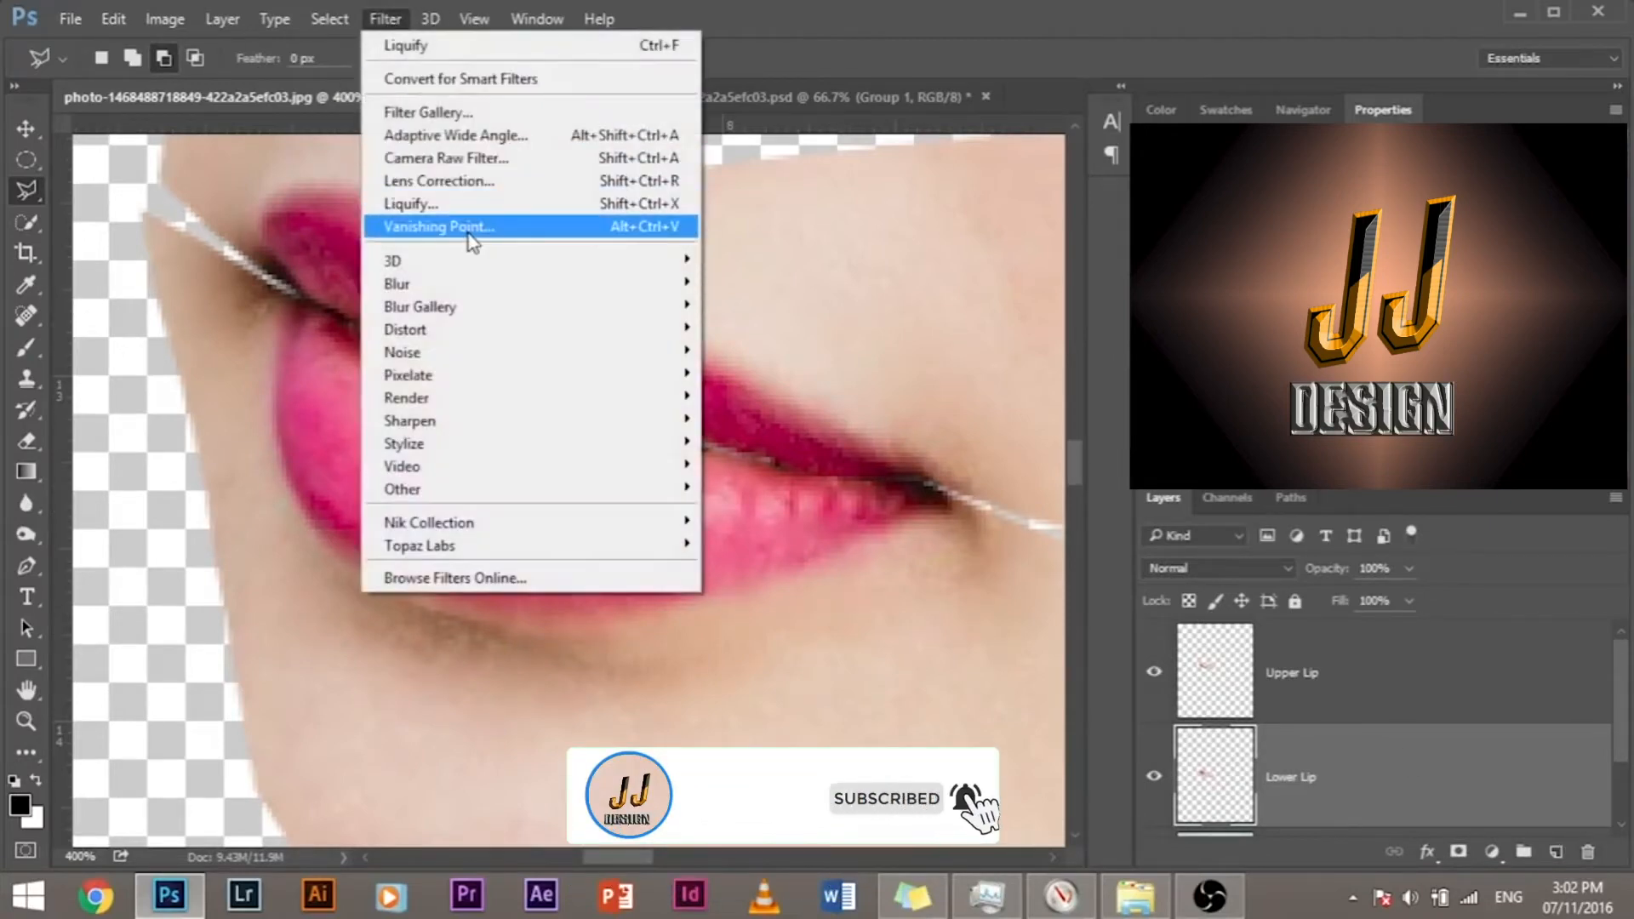
key(Escape)
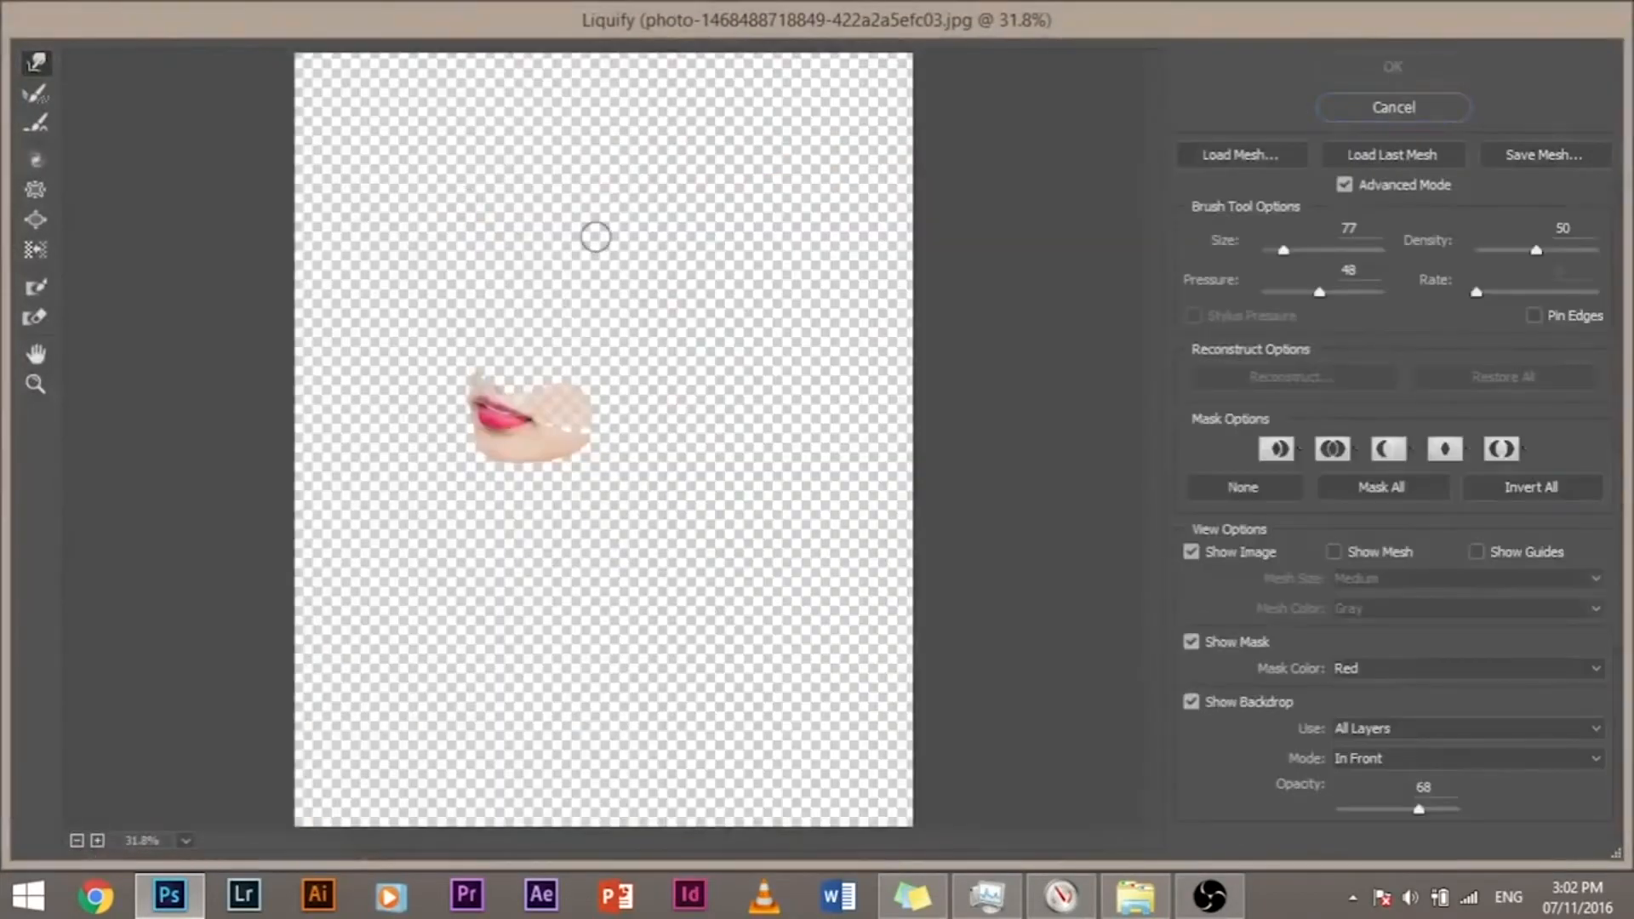
key(ctrl+plus)
key(ctrl+plus)
key(ctrl+plus)
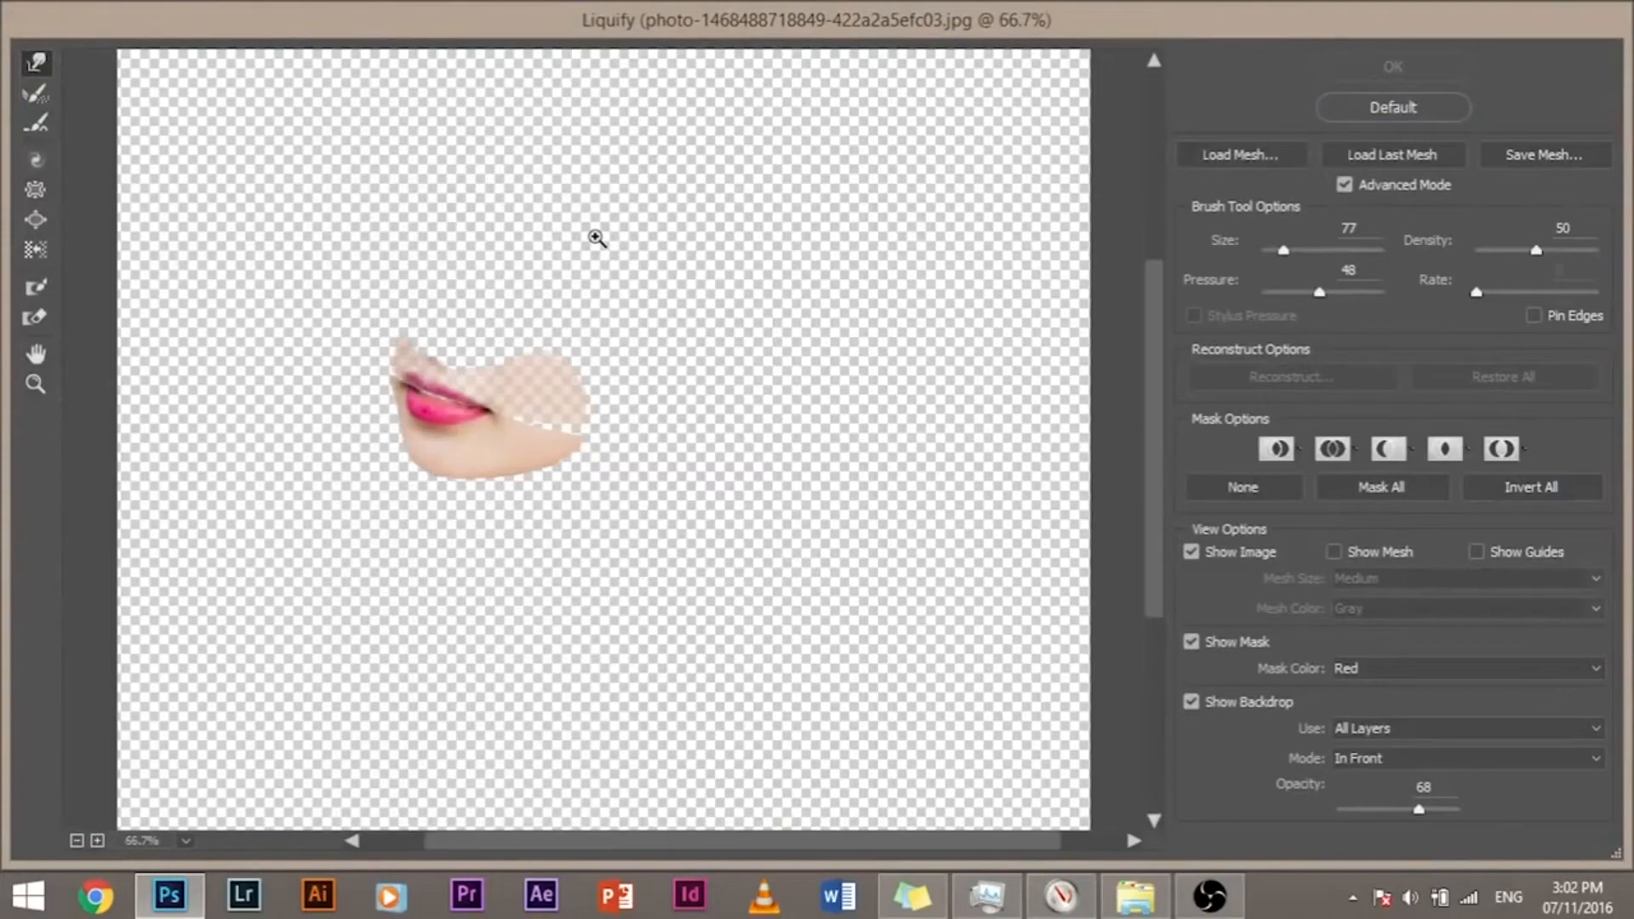
key(ctrl+plus)
key(ctrl+plus)
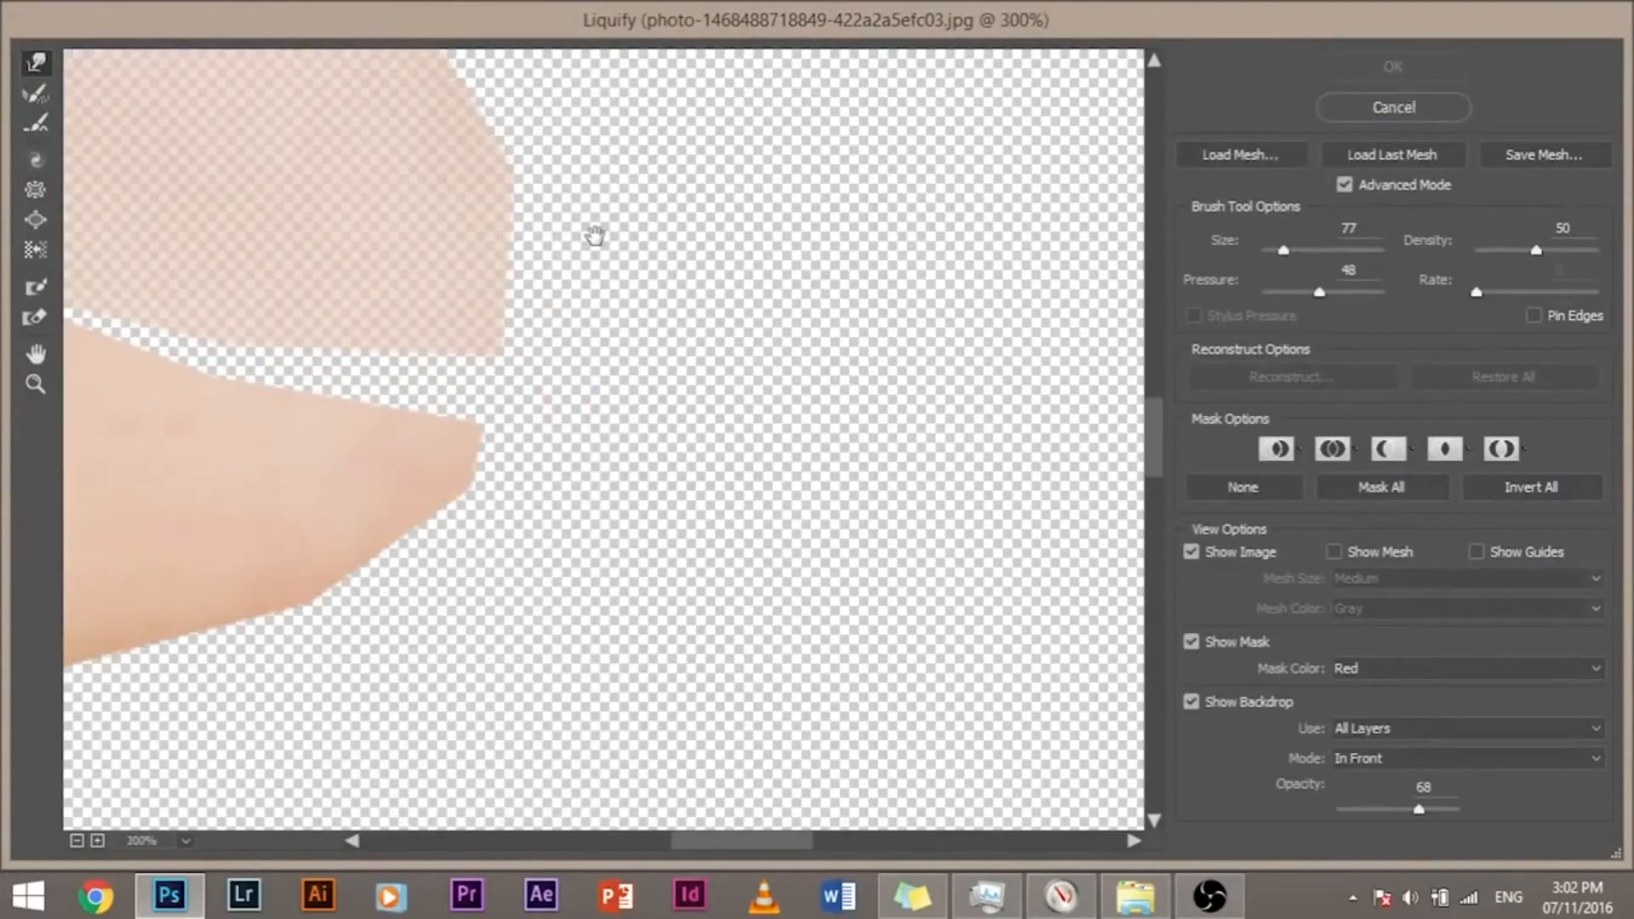
mouse_move(386, 277)
mouse_down()
mouse_move(547, 409)
mouse_move(857, 498)
mouse_move(911, 539)
mouse_move(922, 477)
mouse_up()
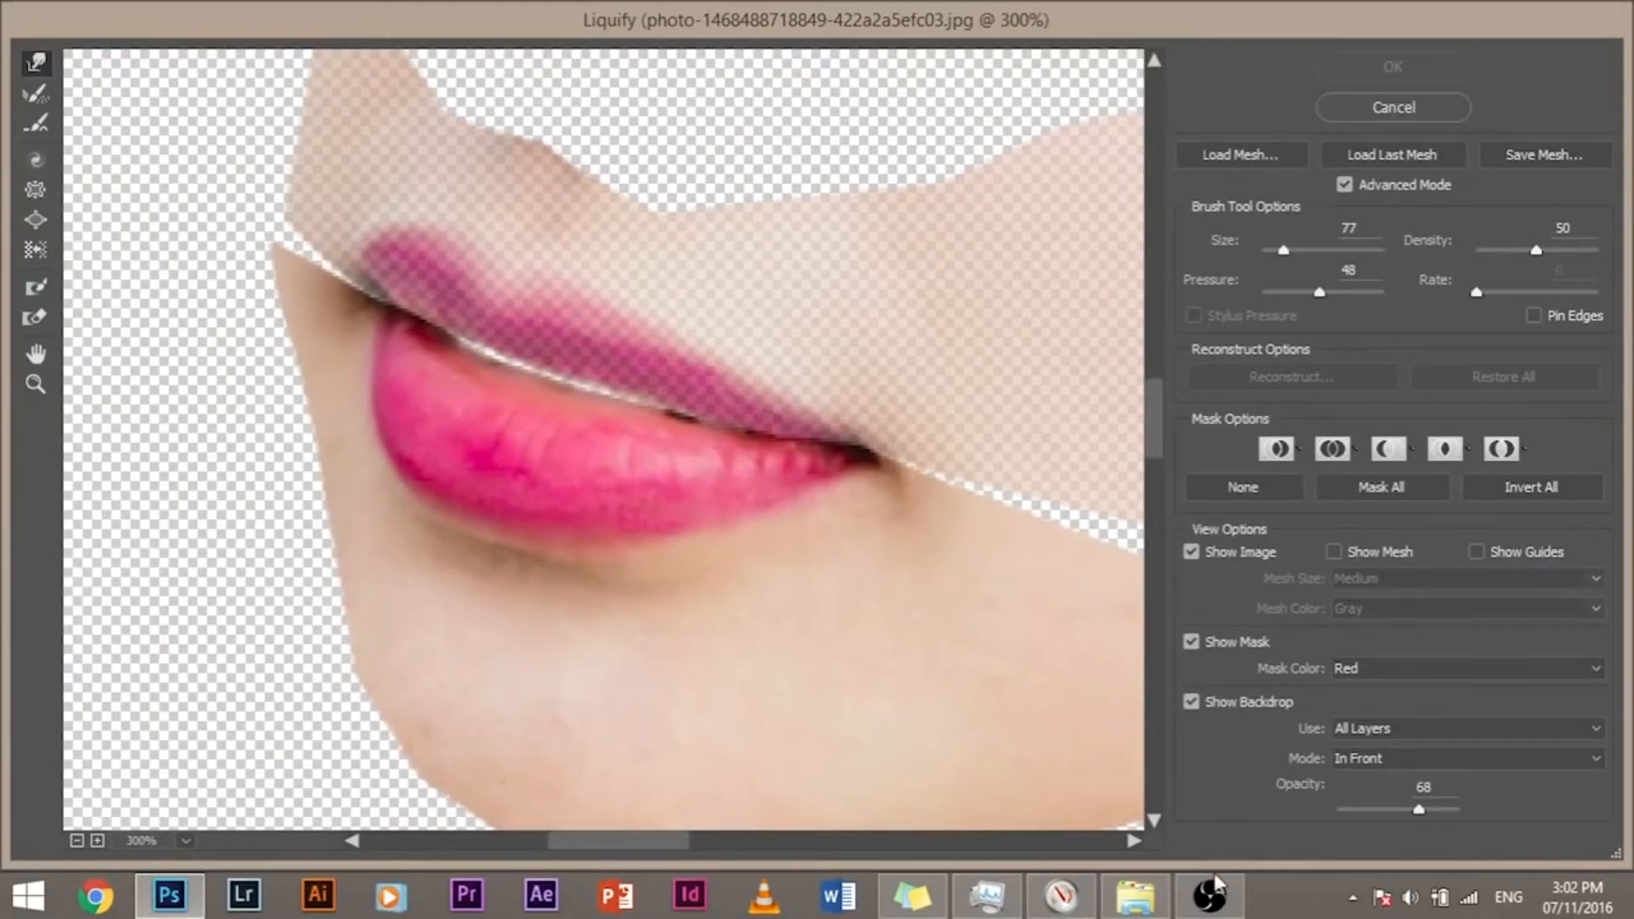
click(1191, 702)
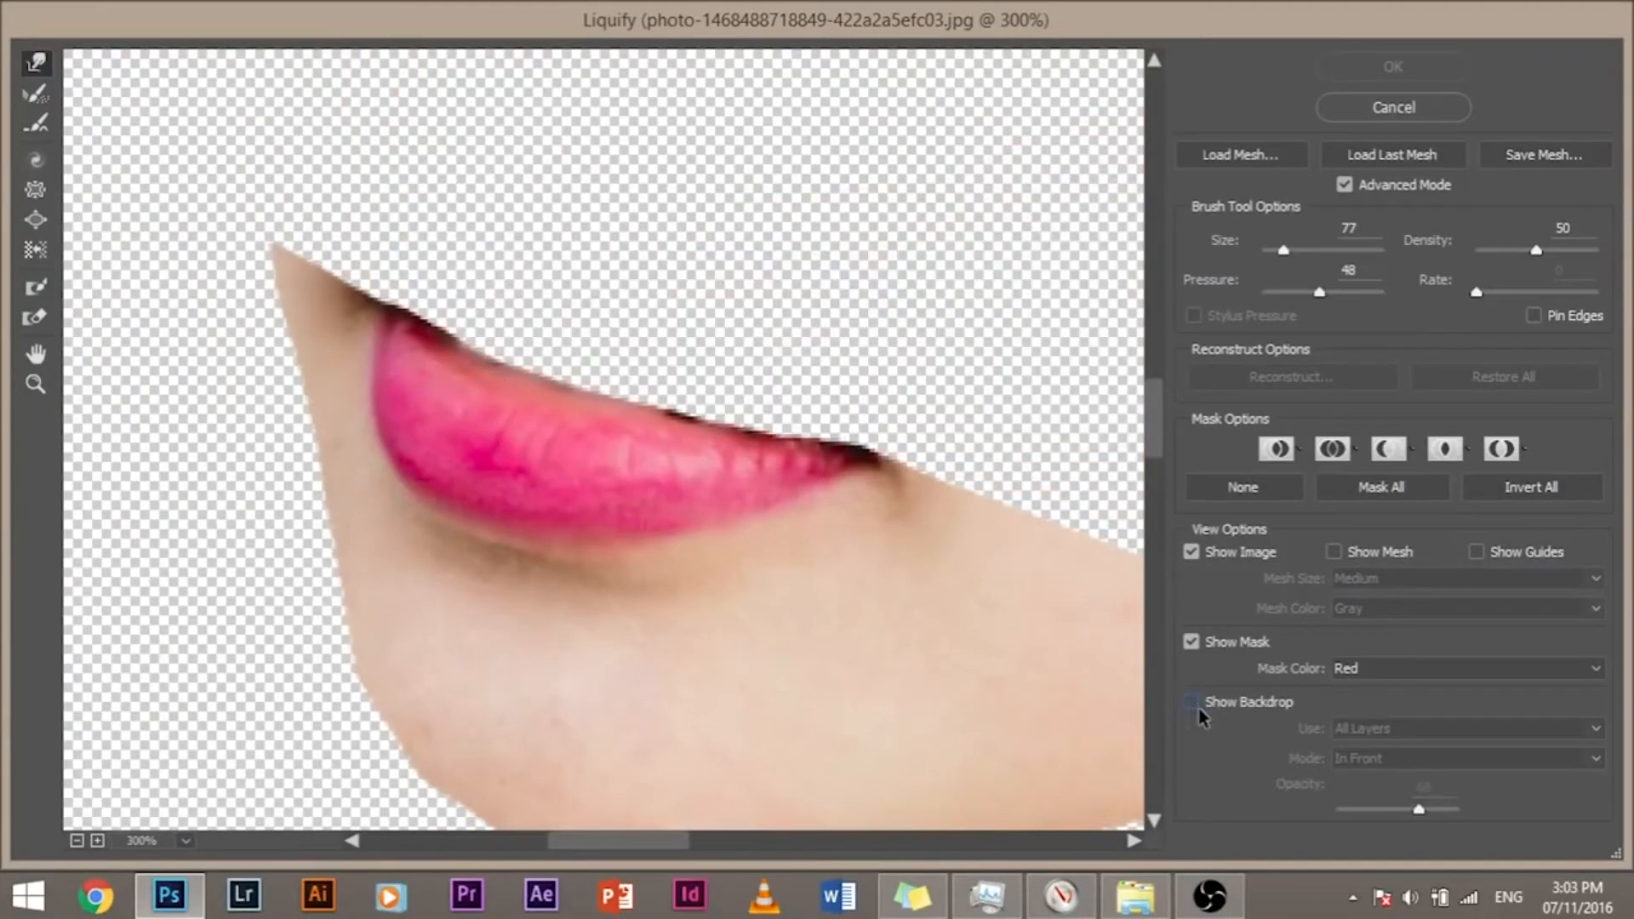
click(1194, 709)
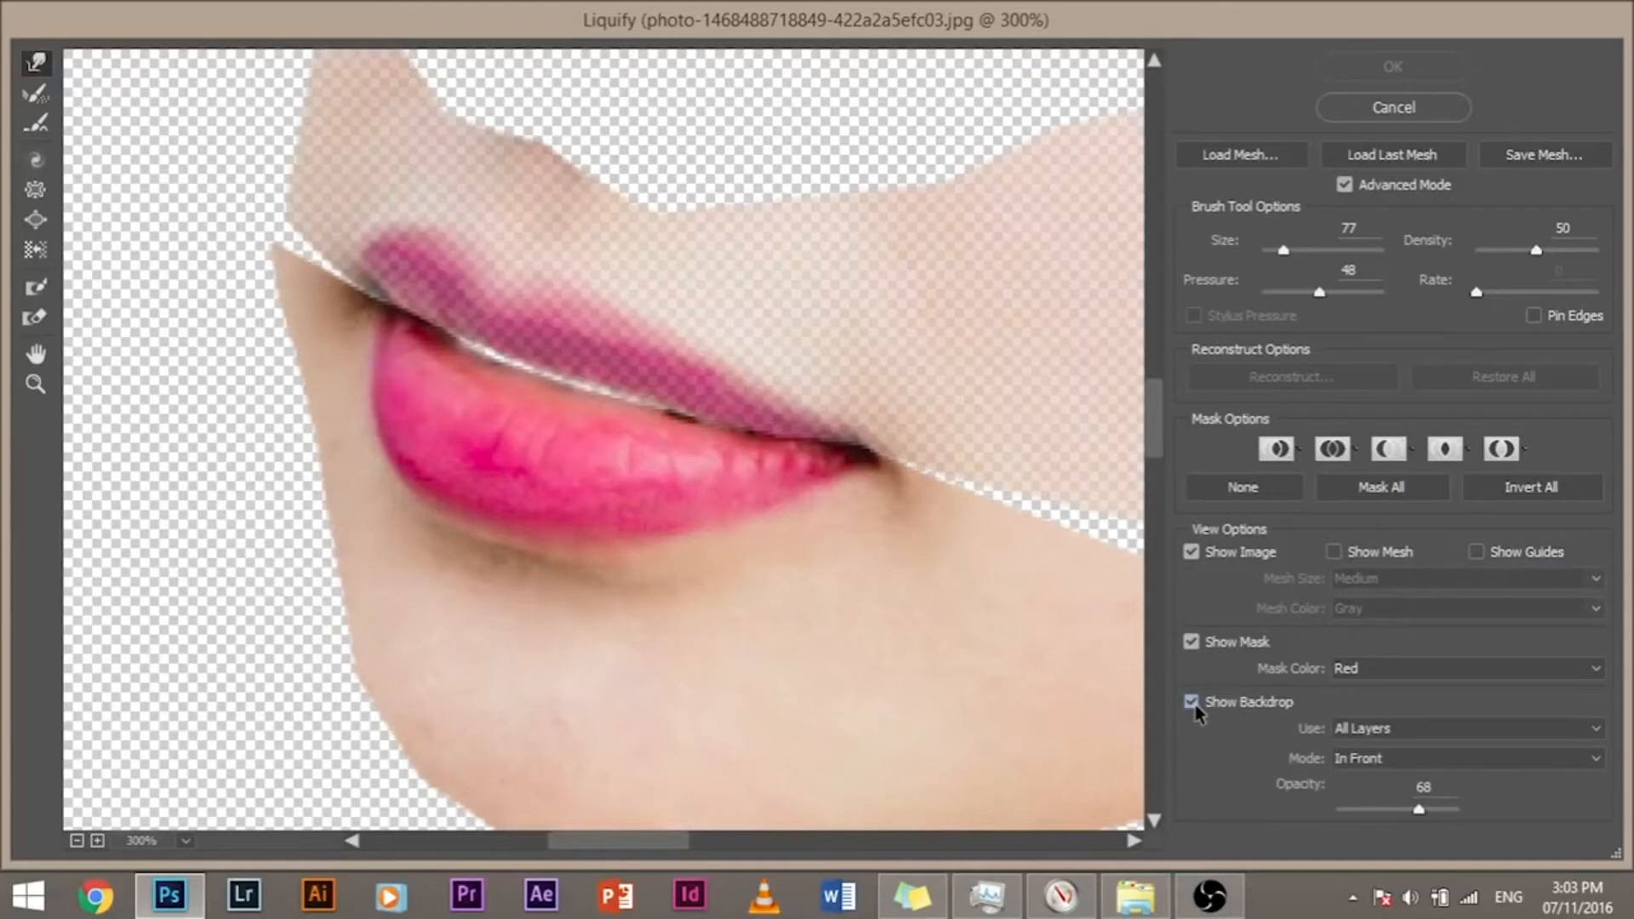
Step: Set the Liquify backdrop to use only the Upper Lip layer, keeping its mode at In Front
click(1418, 730)
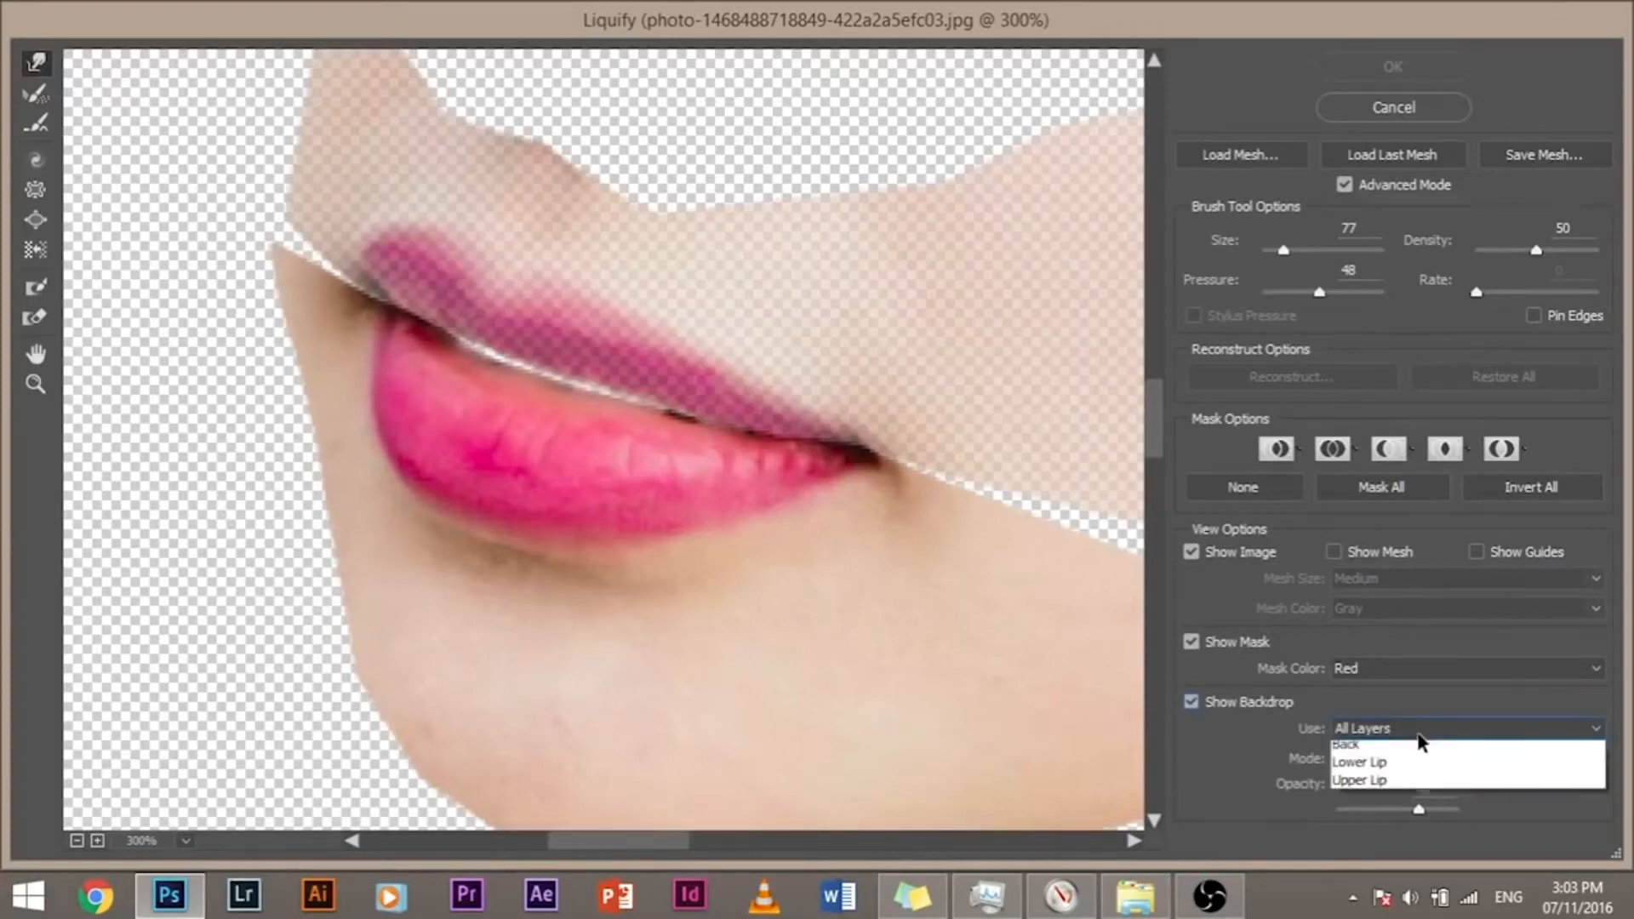
click(1420, 750)
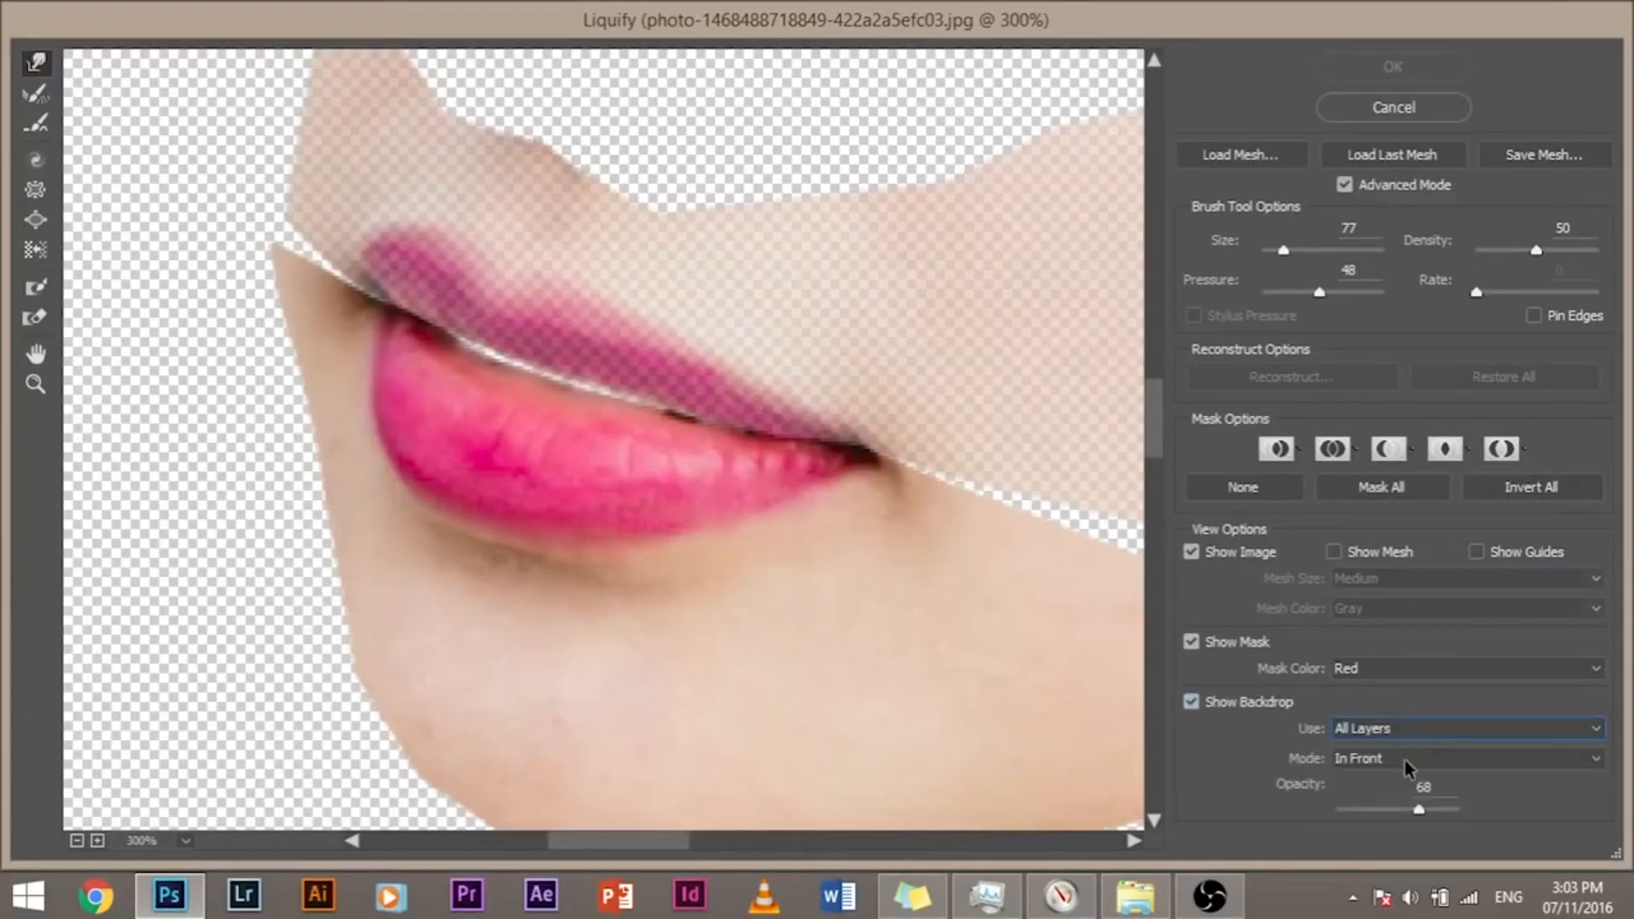
click(1404, 764)
click(1393, 776)
click(1402, 731)
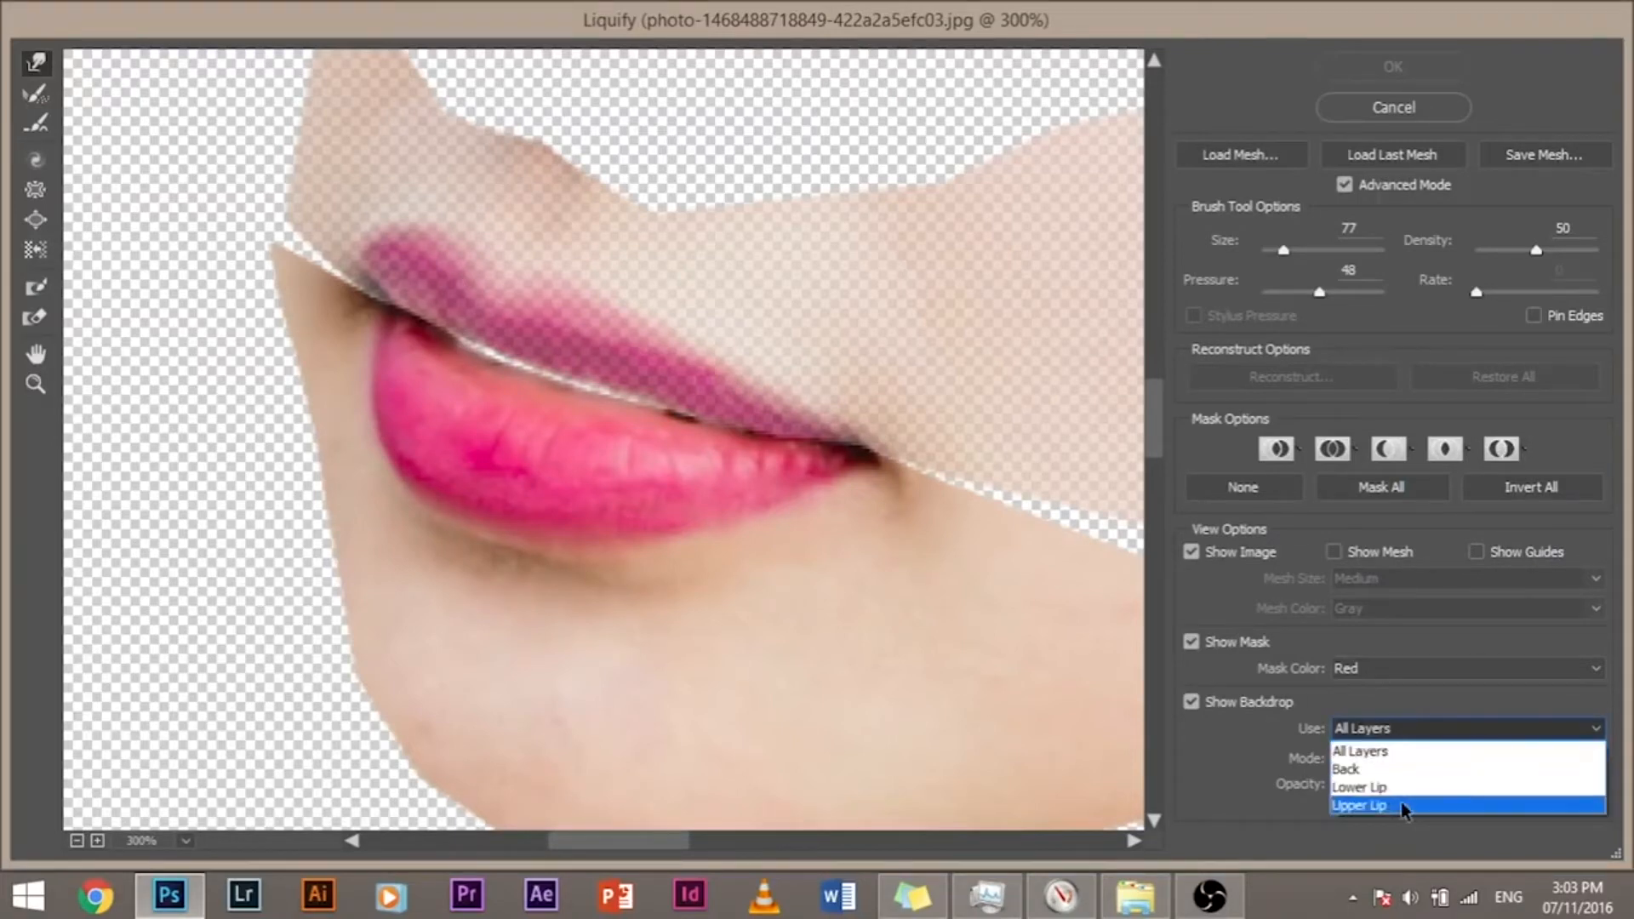
click(1402, 806)
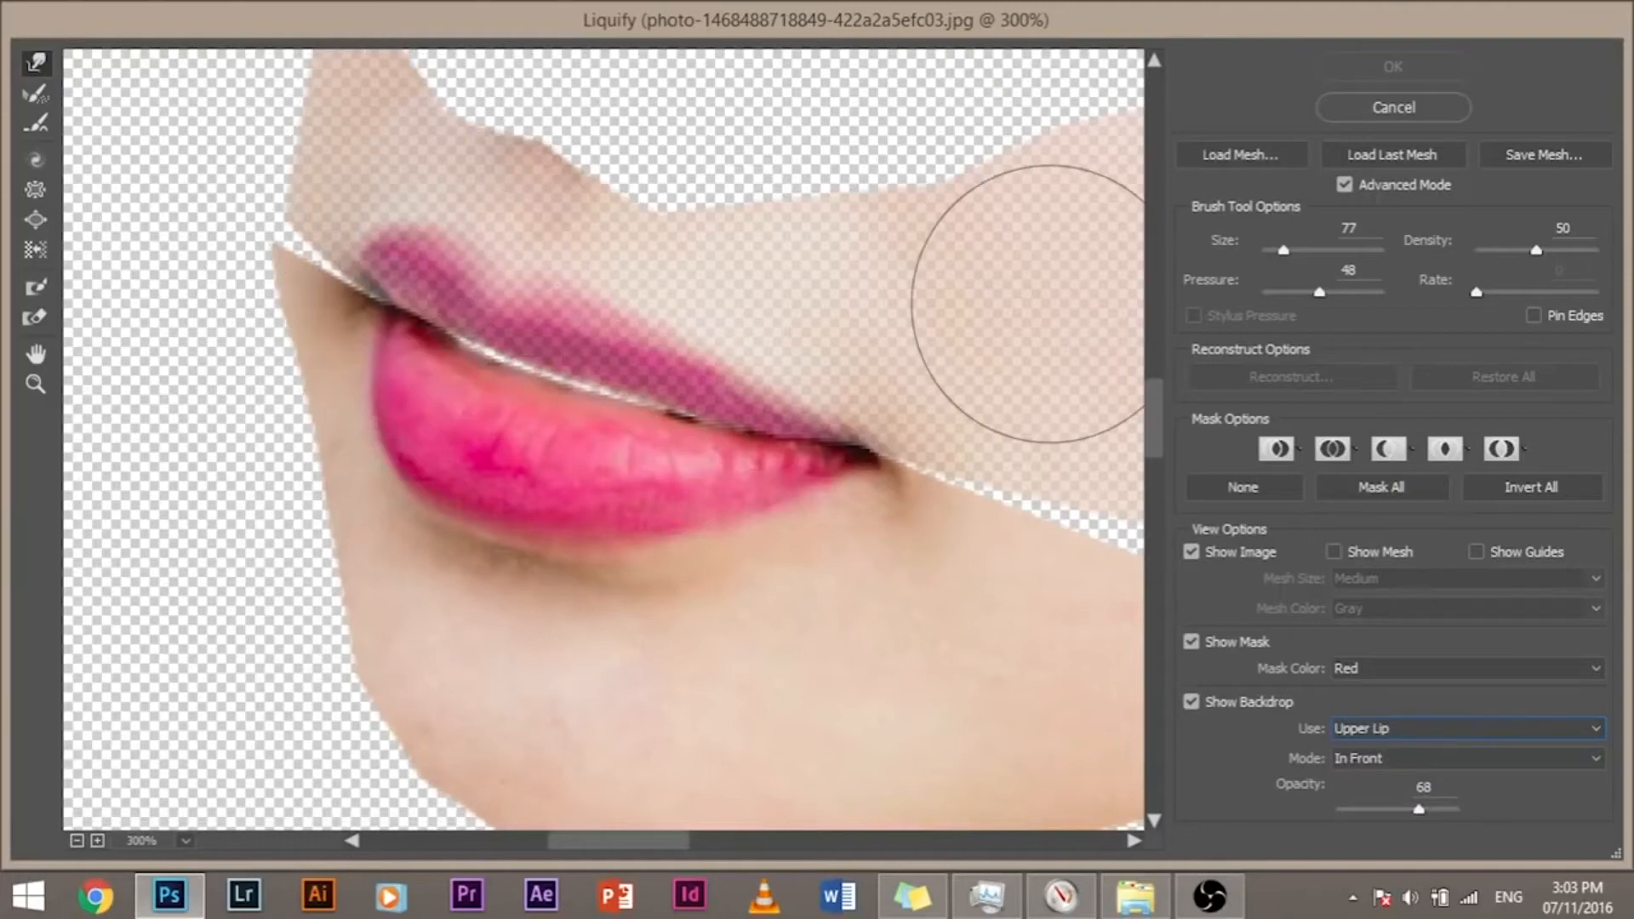
click(1432, 728)
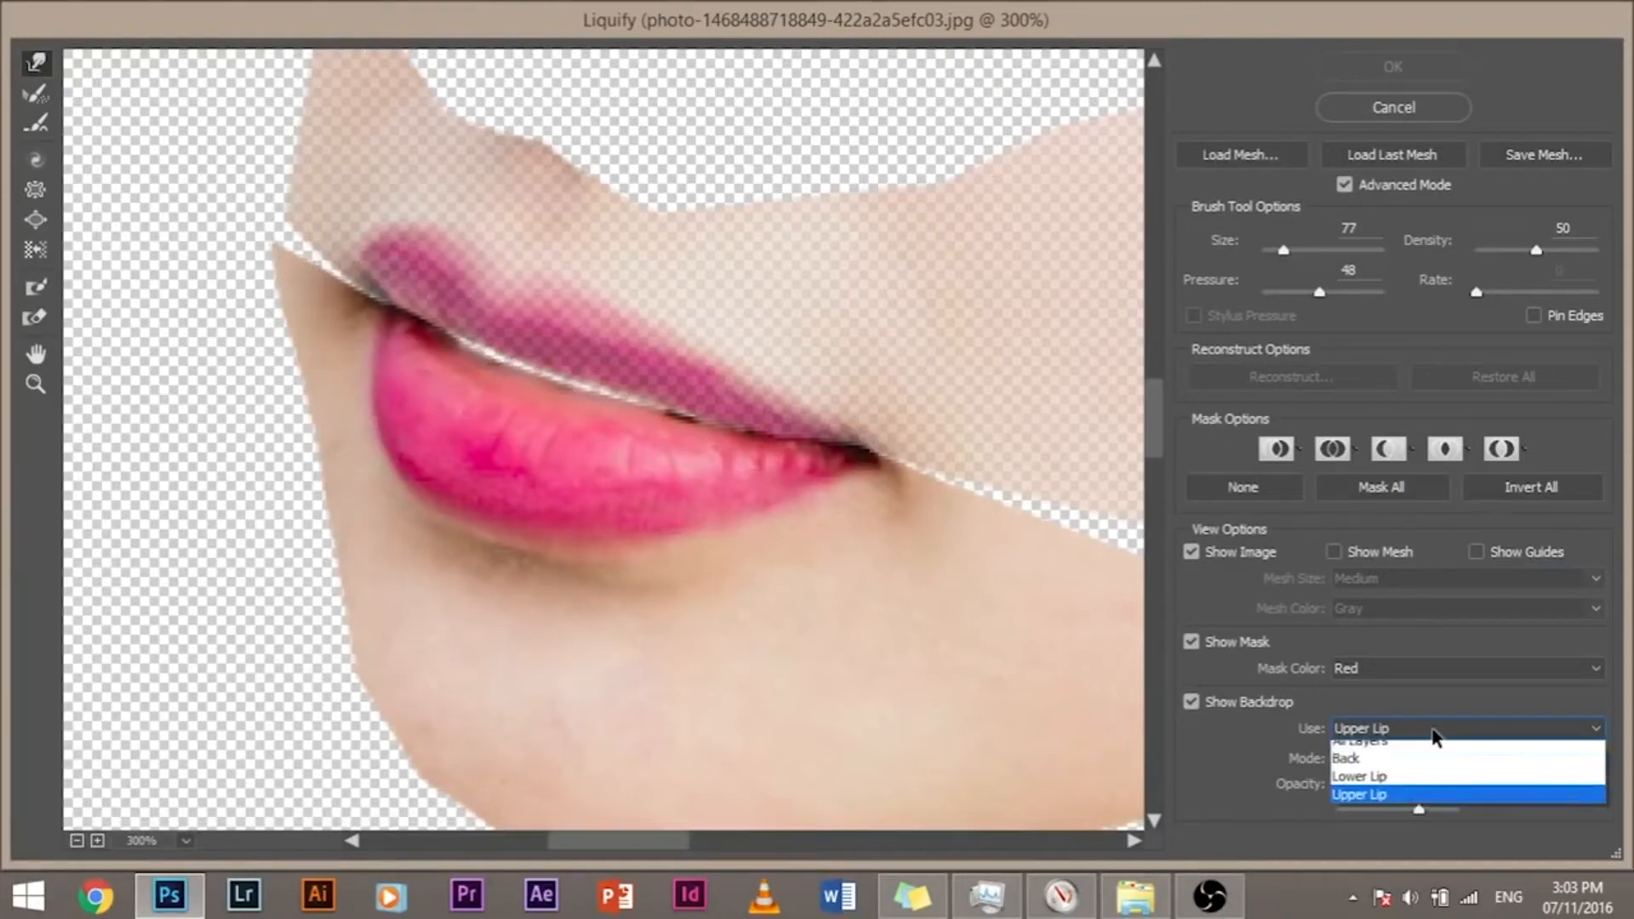
click(1397, 726)
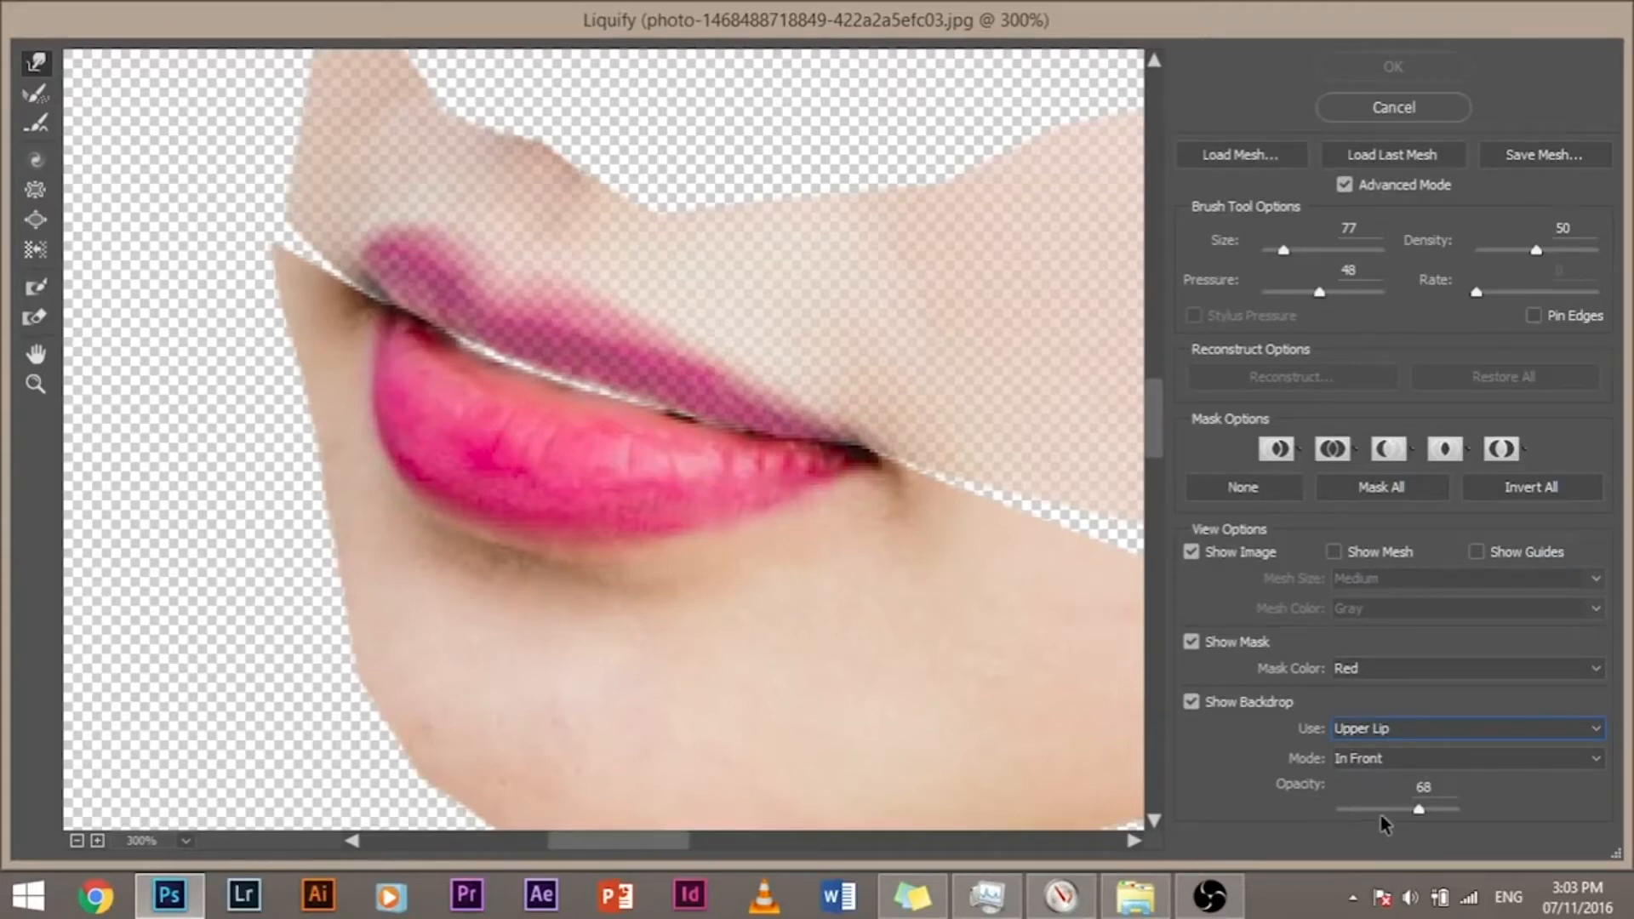
Step: Try backdrop opacities of about 54 and 100, and test a warp stroke on the lower lip's outer edge
mouse_move(1419, 815)
mouse_down()
mouse_move(1353, 815)
mouse_move(1445, 821)
mouse_move(1331, 817)
mouse_move(1402, 816)
mouse_up()
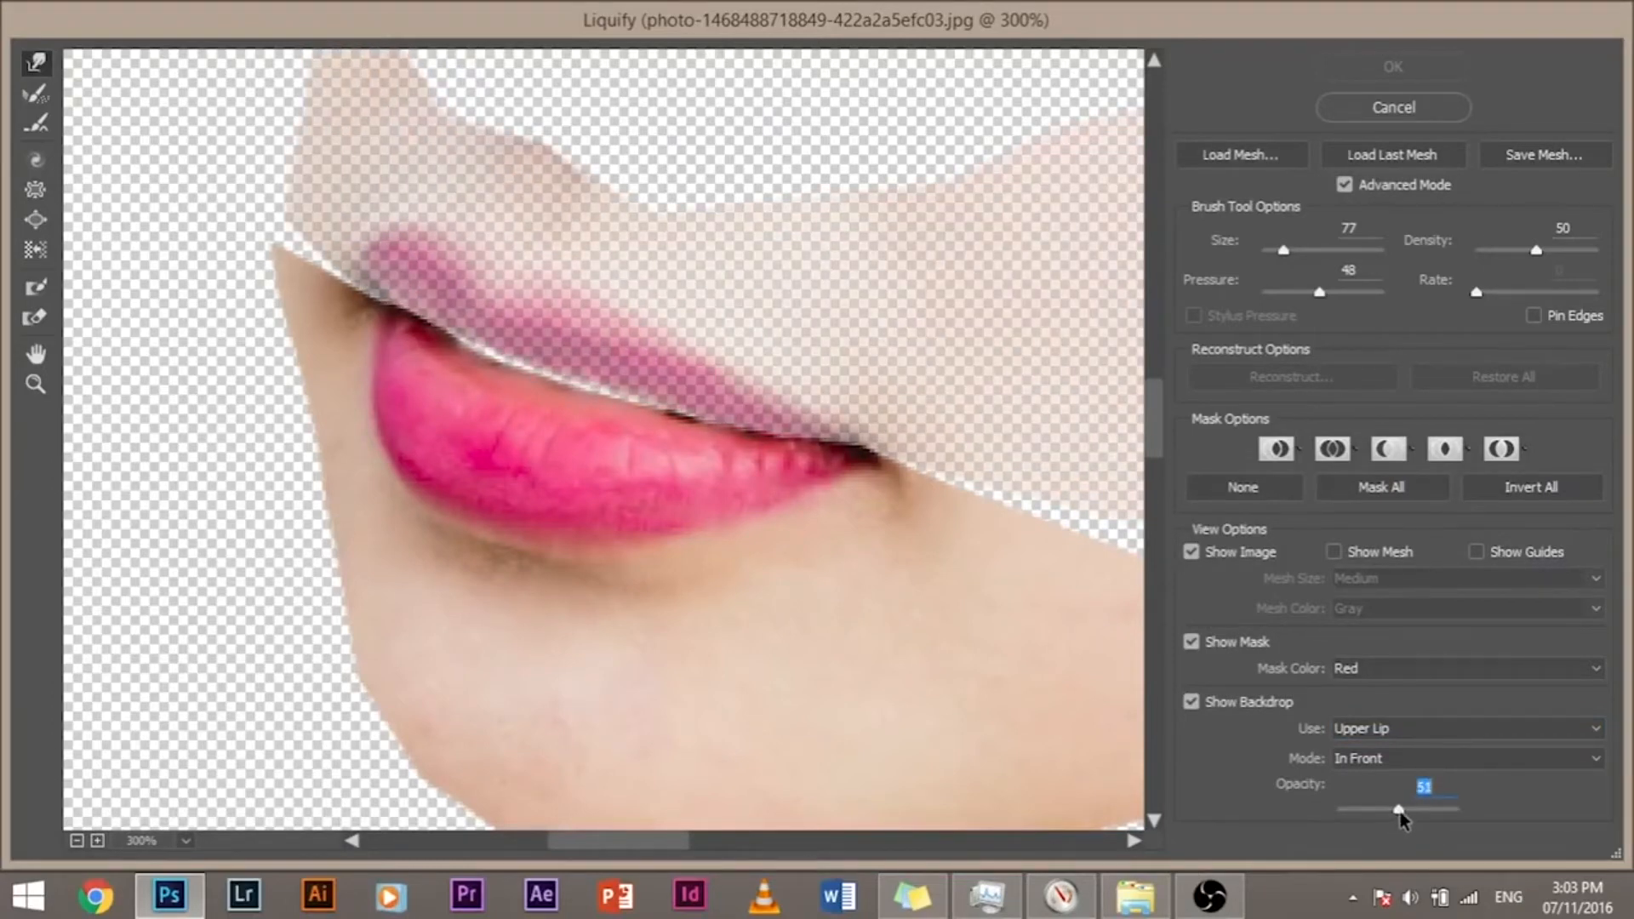
key(ctrl+plus)
key(ctrl+plus)
key(ctrl+plus)
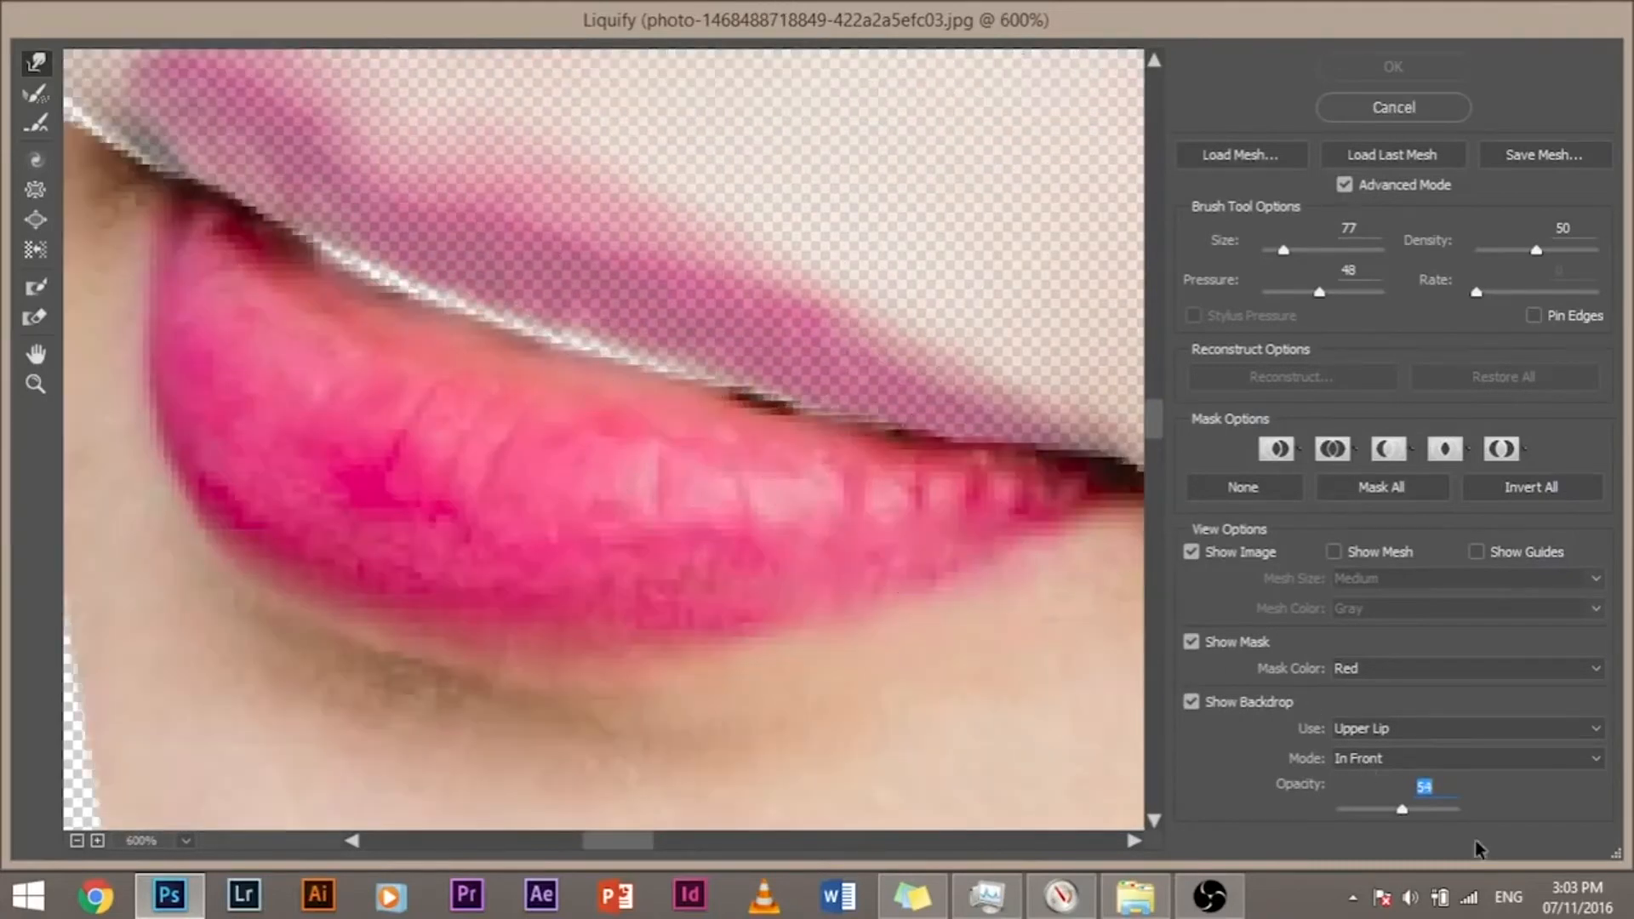
drag(1423, 814, 1515, 804)
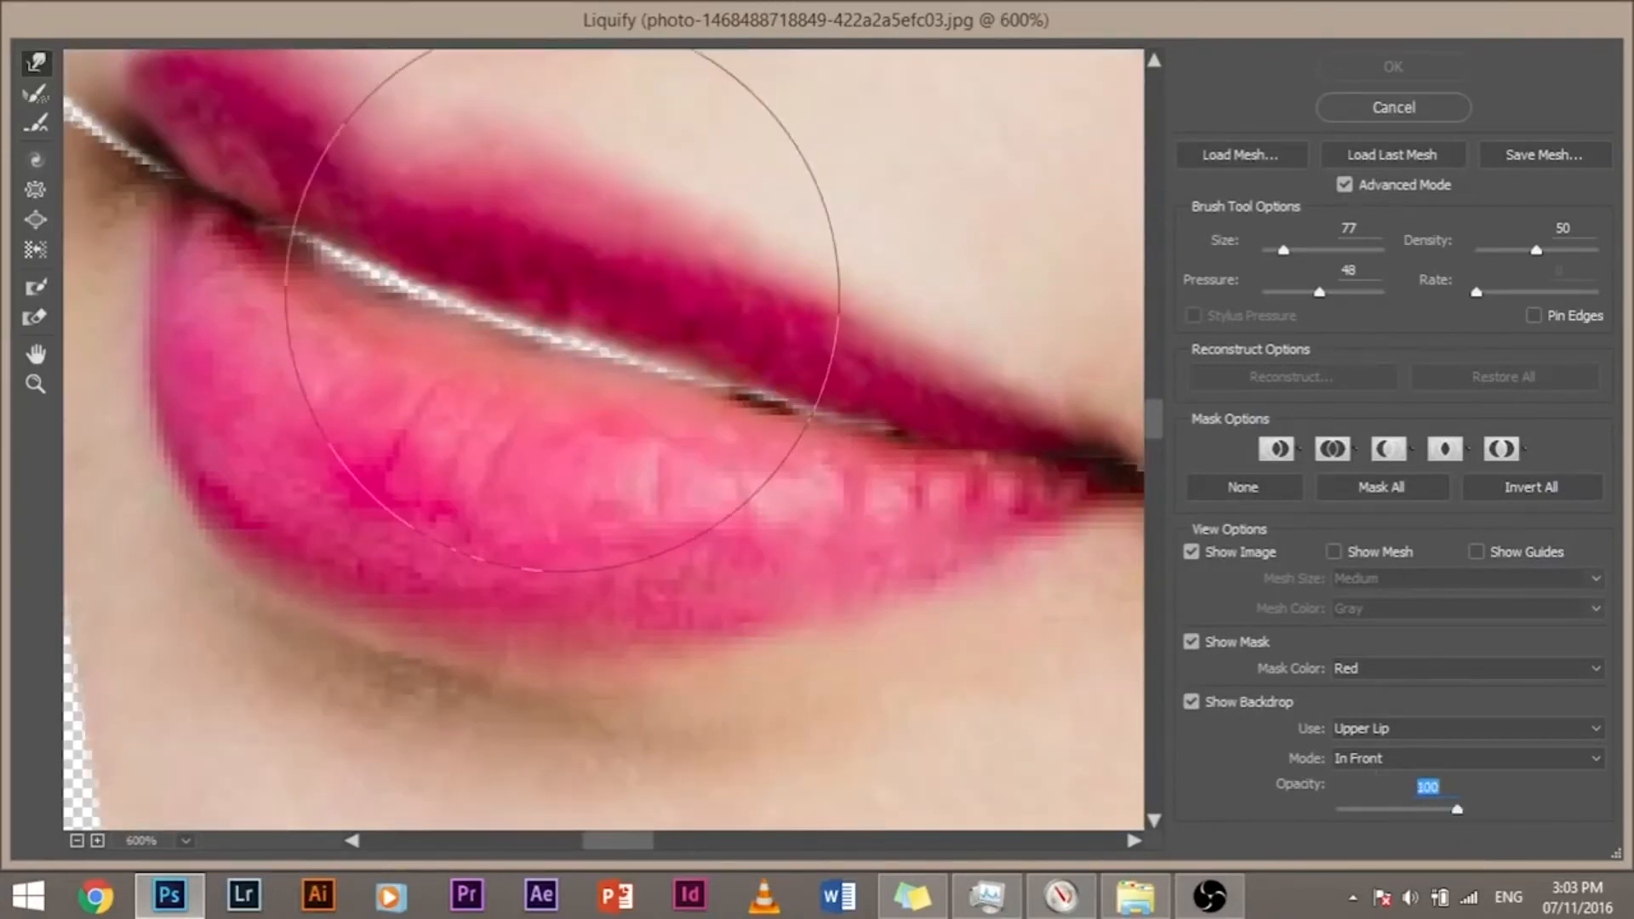
key(ctrl+minus)
key(ctrl+minus)
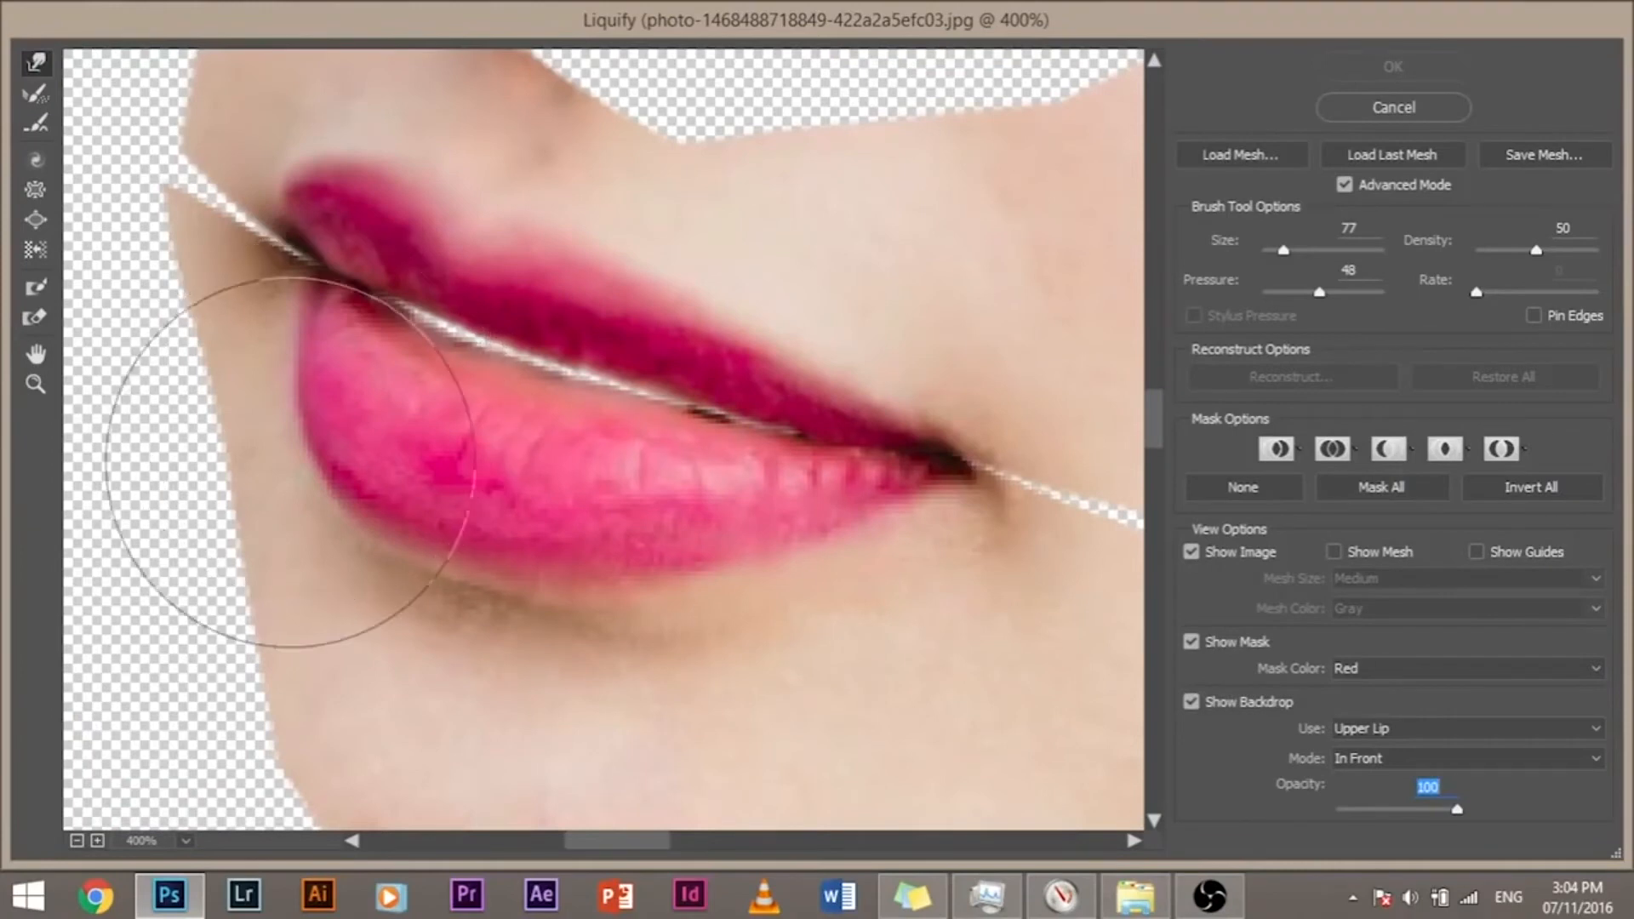
click(308, 430)
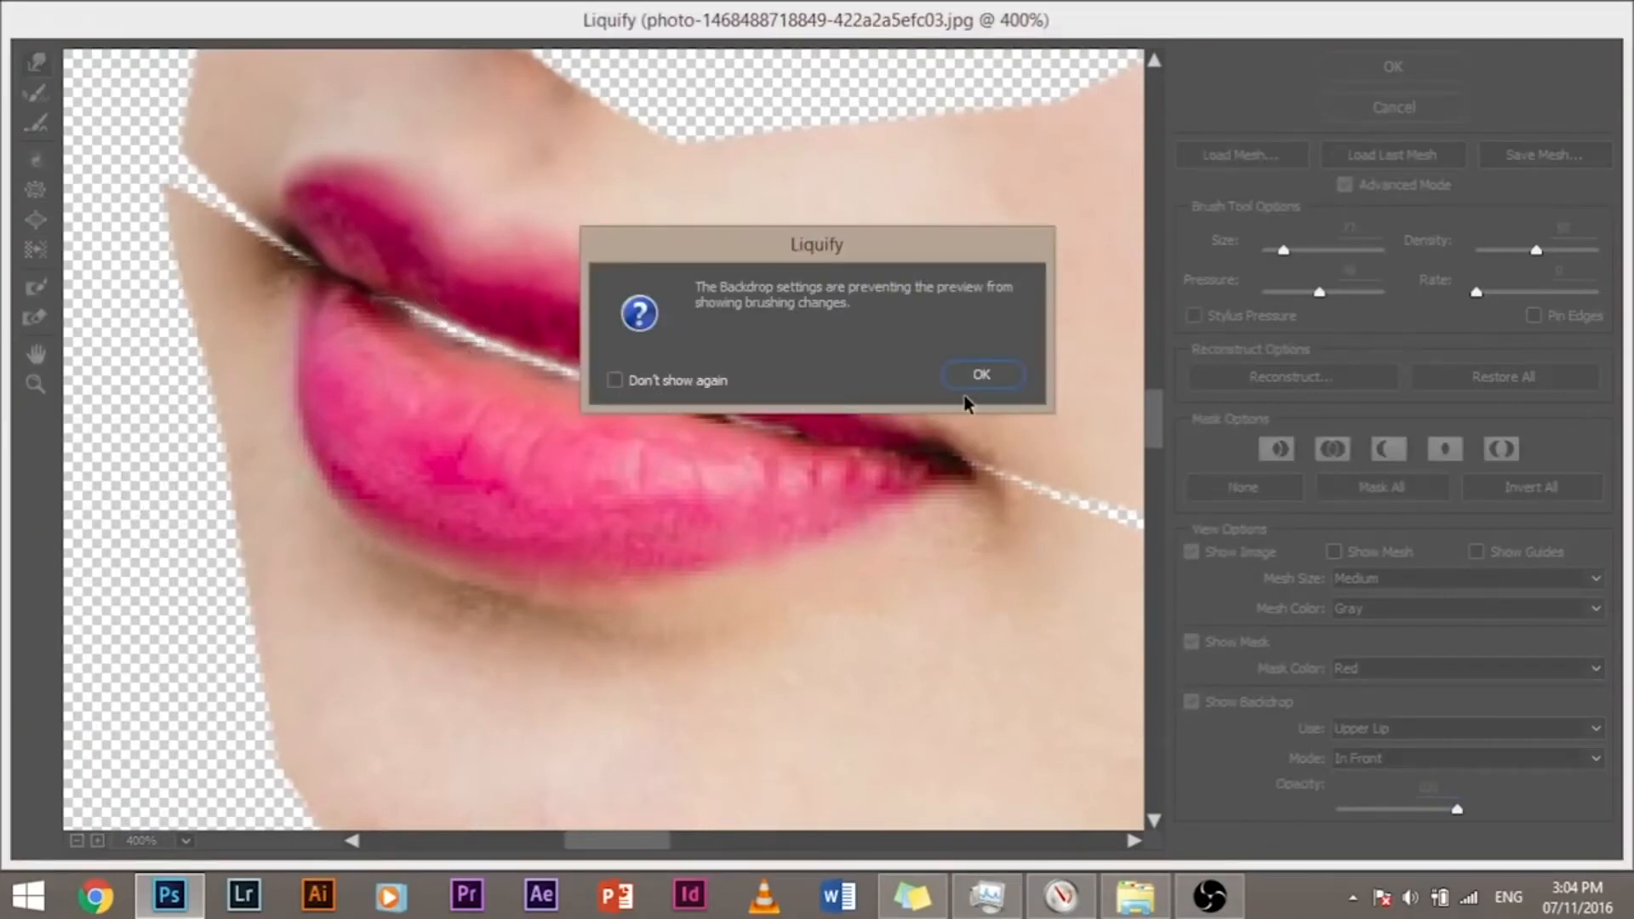
click(996, 379)
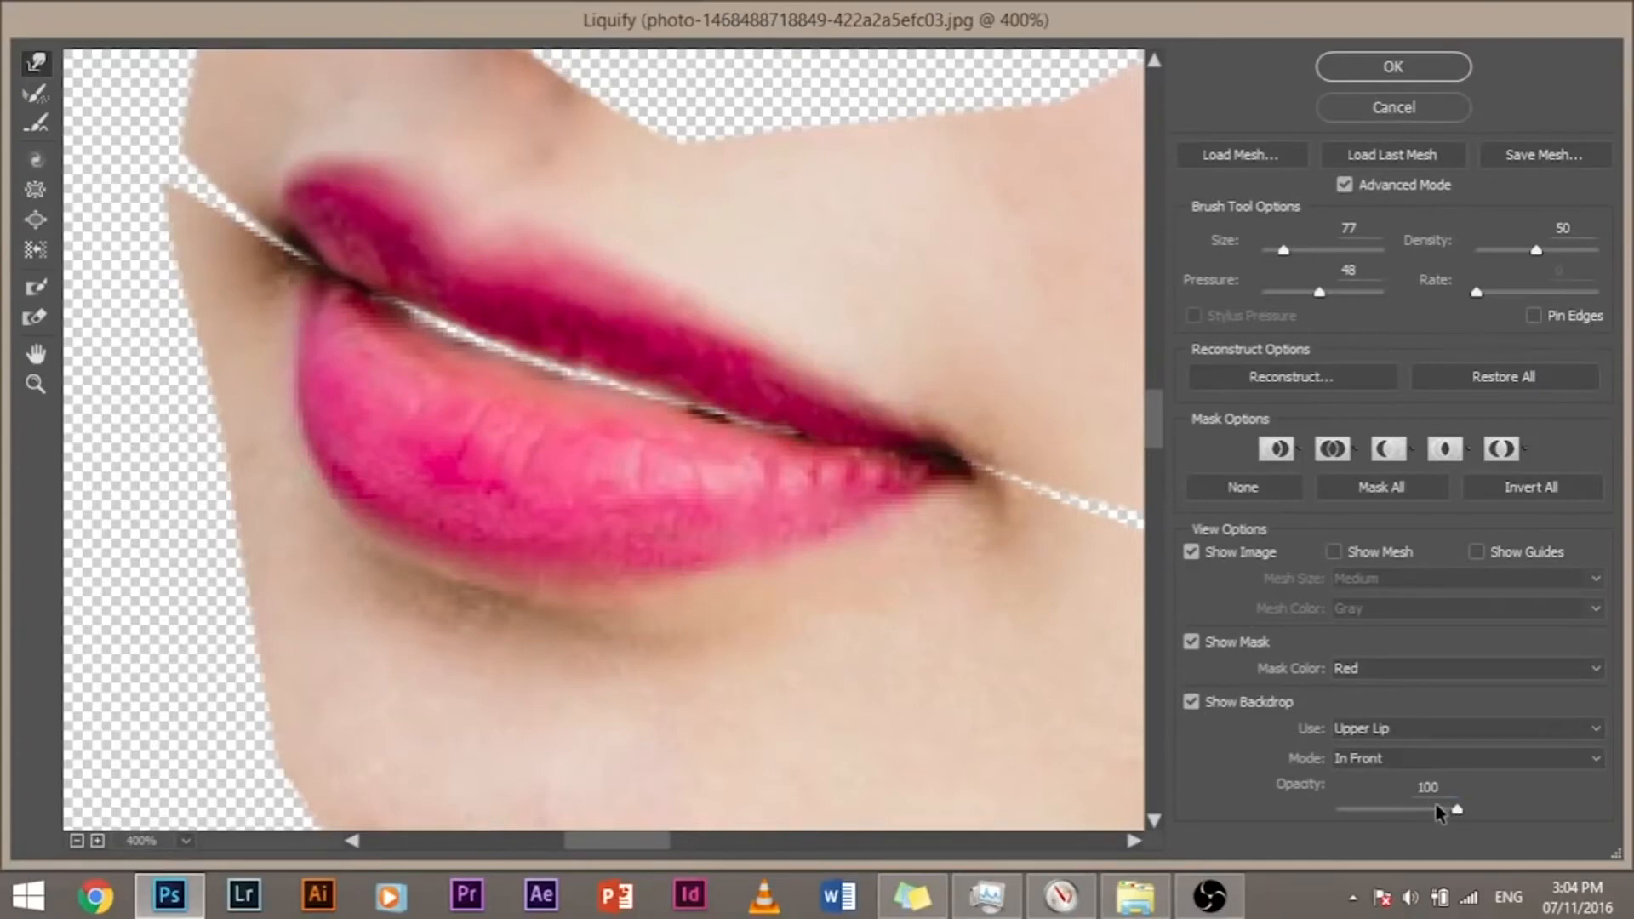
Step: Compare backdrop opacities of 59 and 100 with another test stroke, and set the backdrop opacity to 74
drag(1457, 815, 1408, 810)
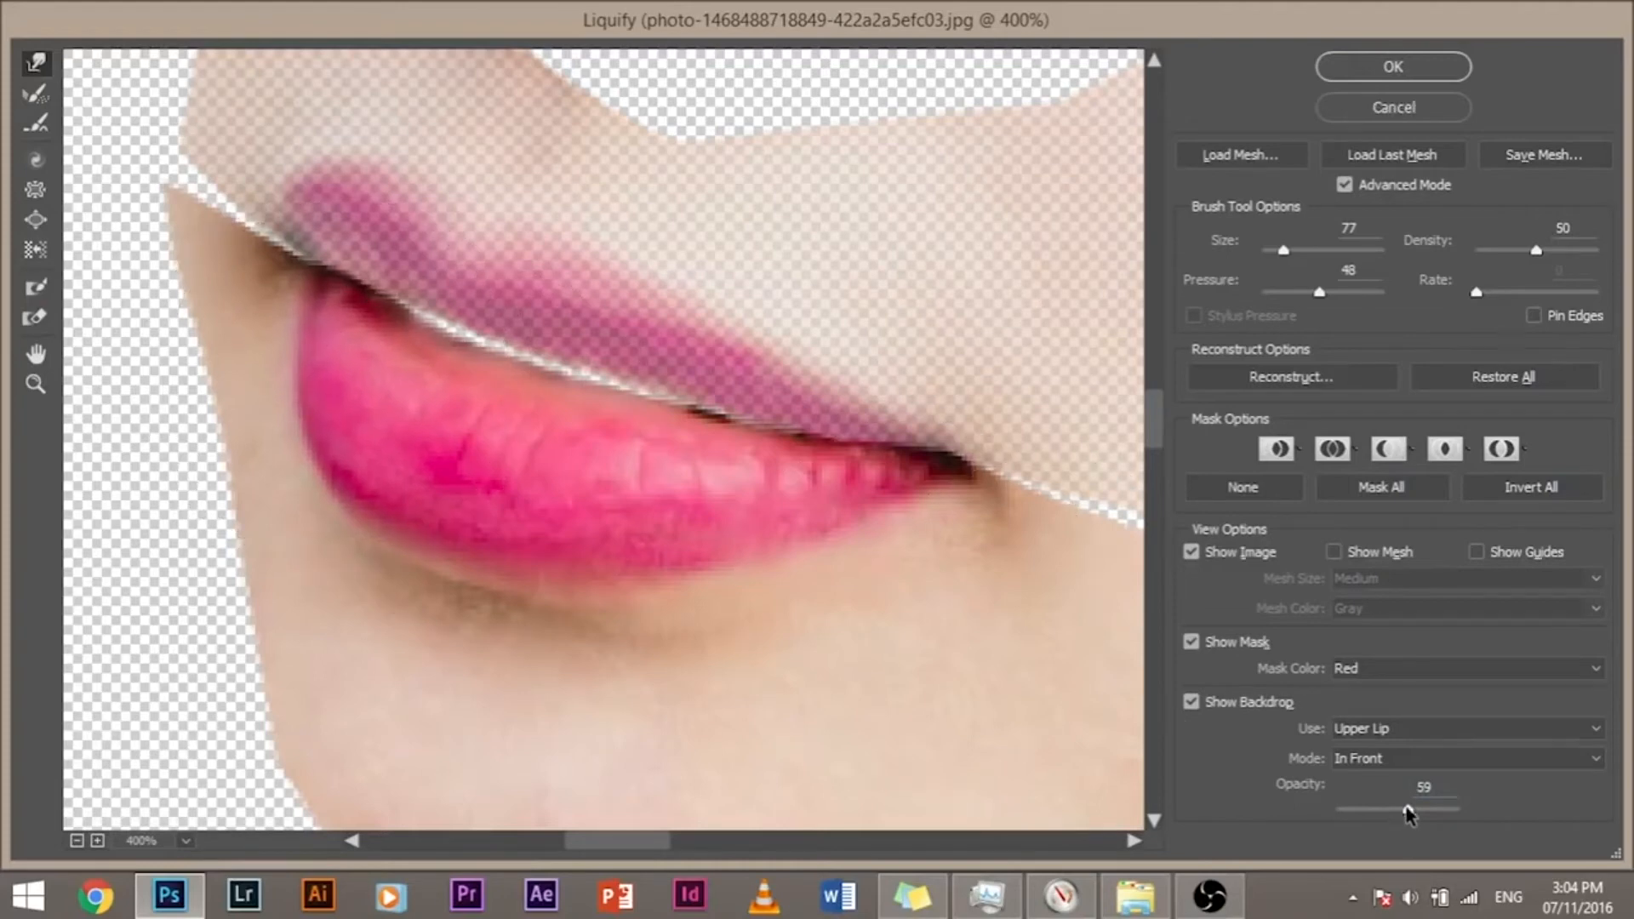
drag(1408, 813, 1458, 809)
click(568, 311)
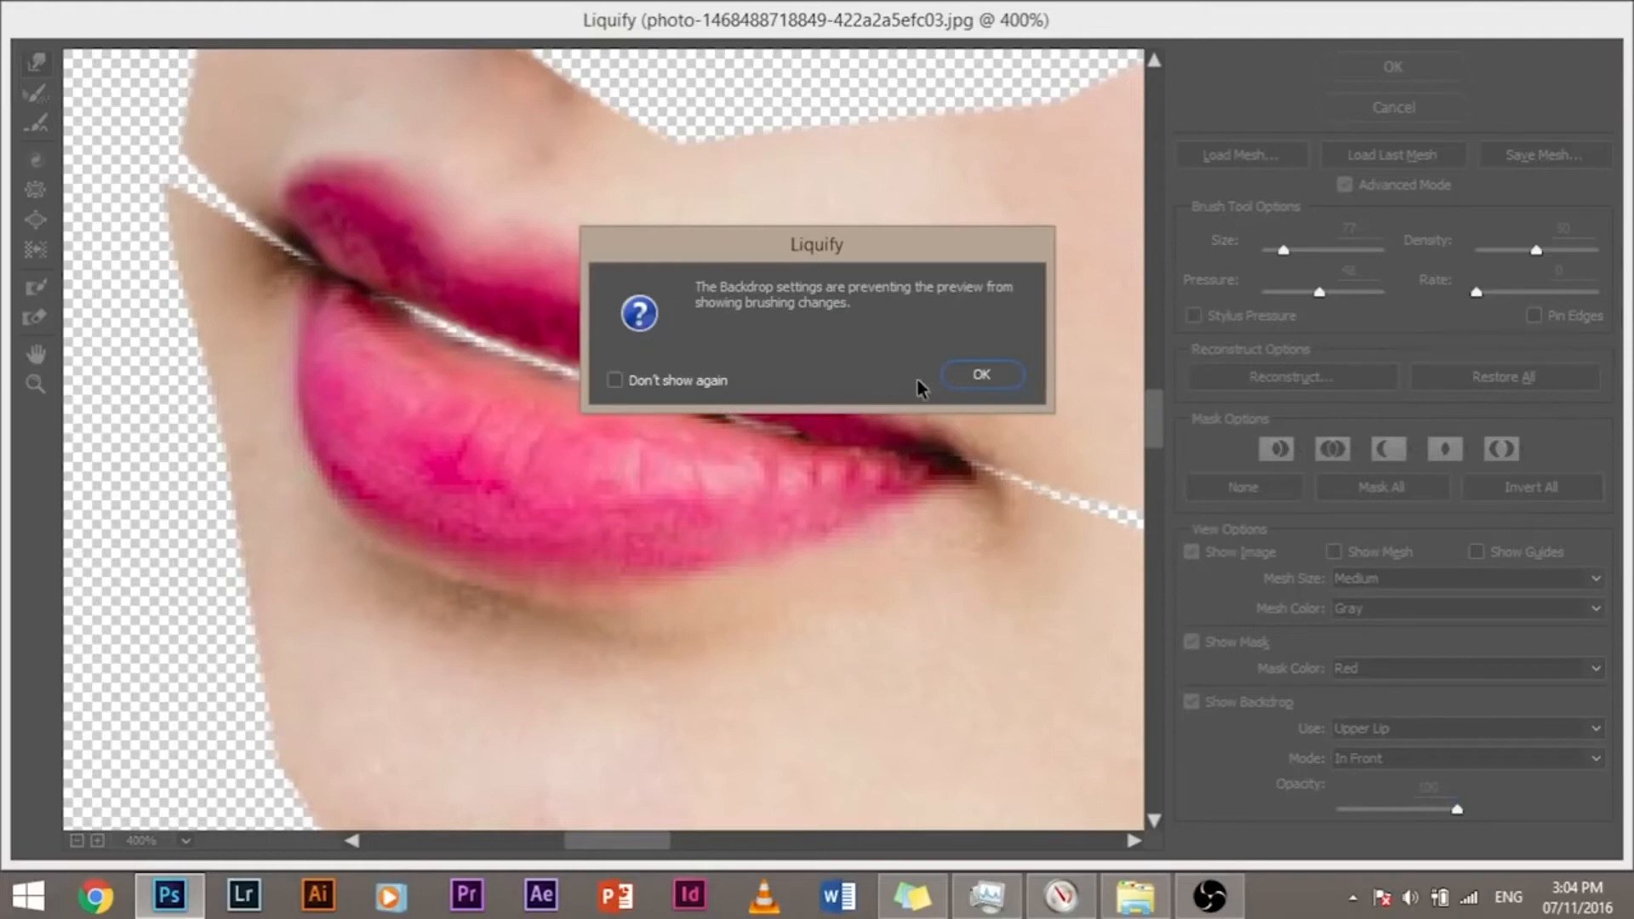
click(996, 371)
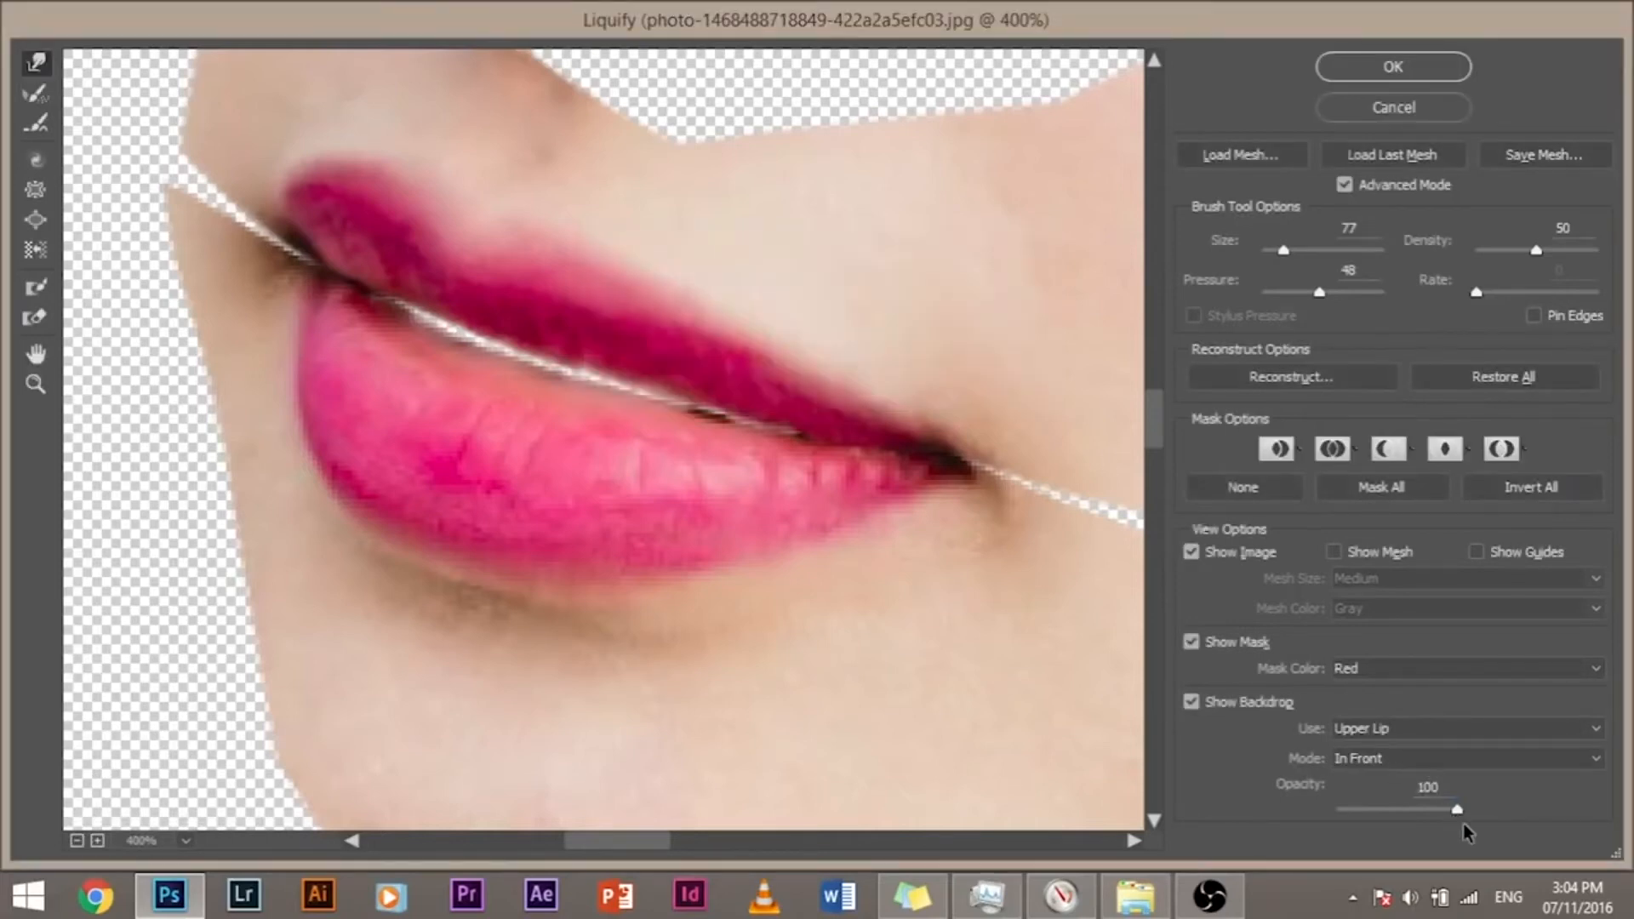
drag(1457, 812, 1426, 809)
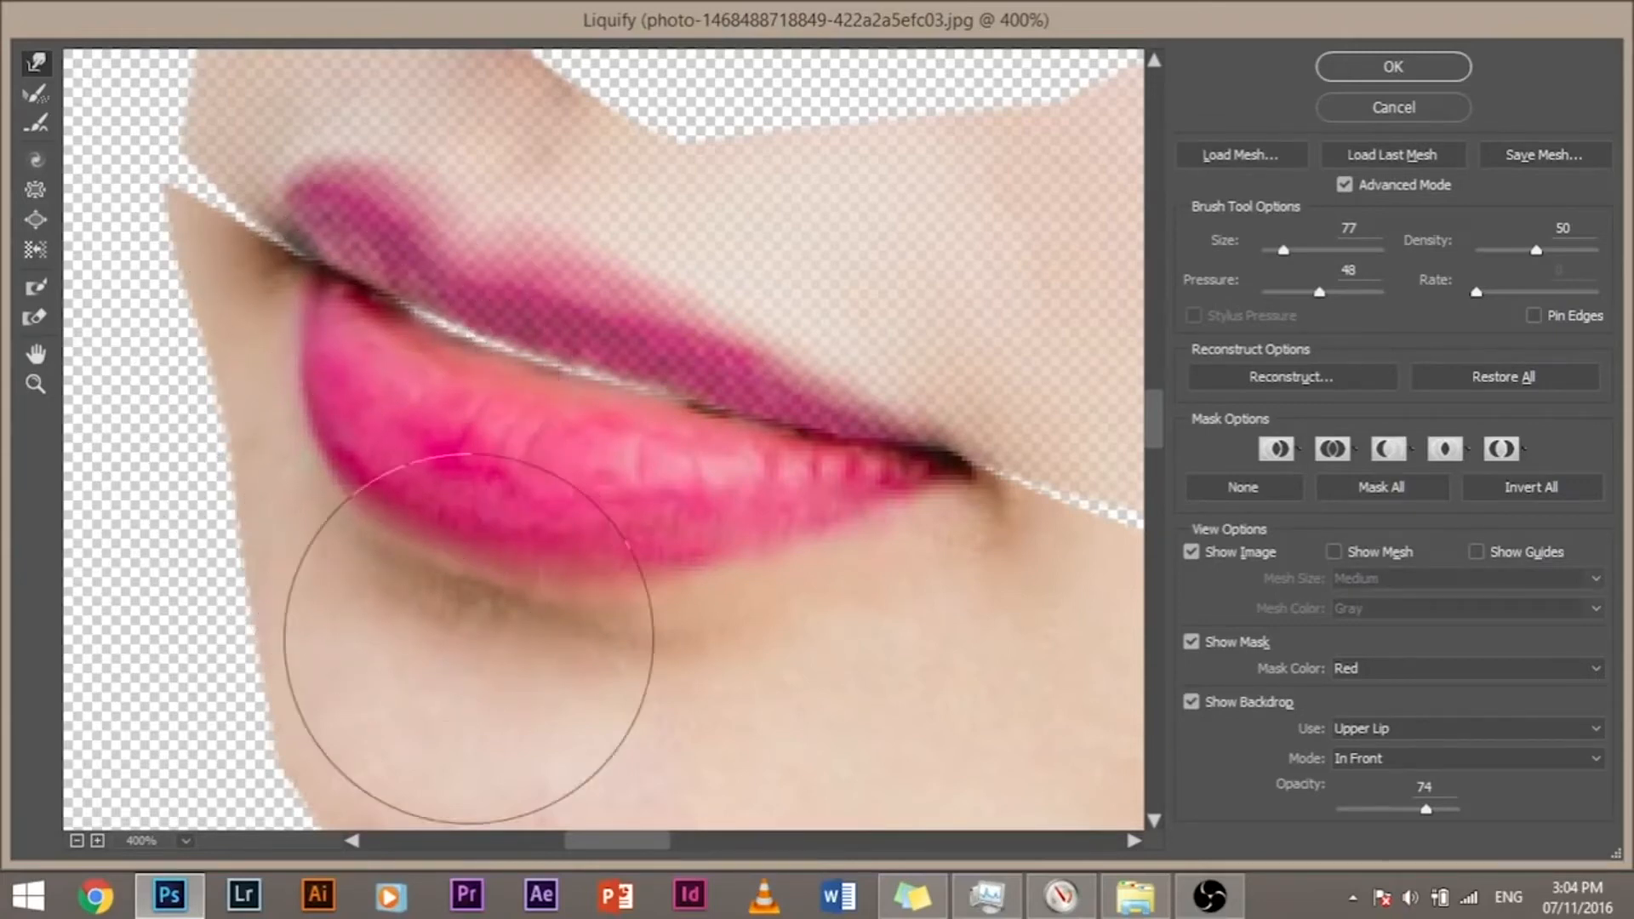
Step: Try pushing the lower lip upward with a size 126 brush, undo the stroke, and return the brush size to 77
drag(397, 515, 617, 529)
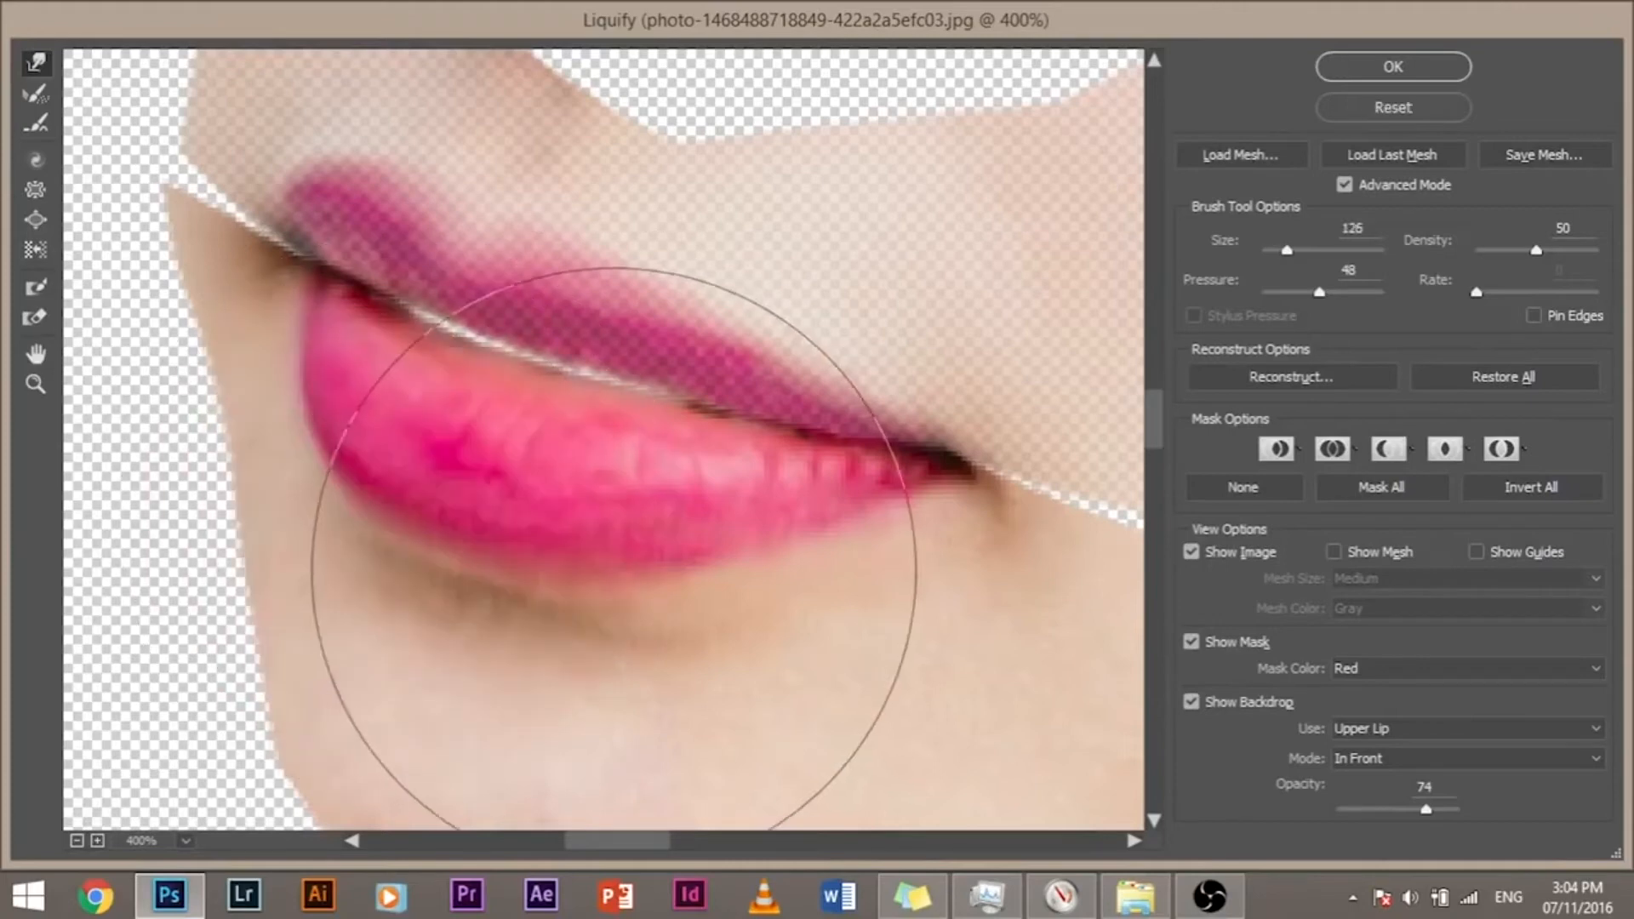
drag(481, 502, 476, 353)
key(ctrl+z)
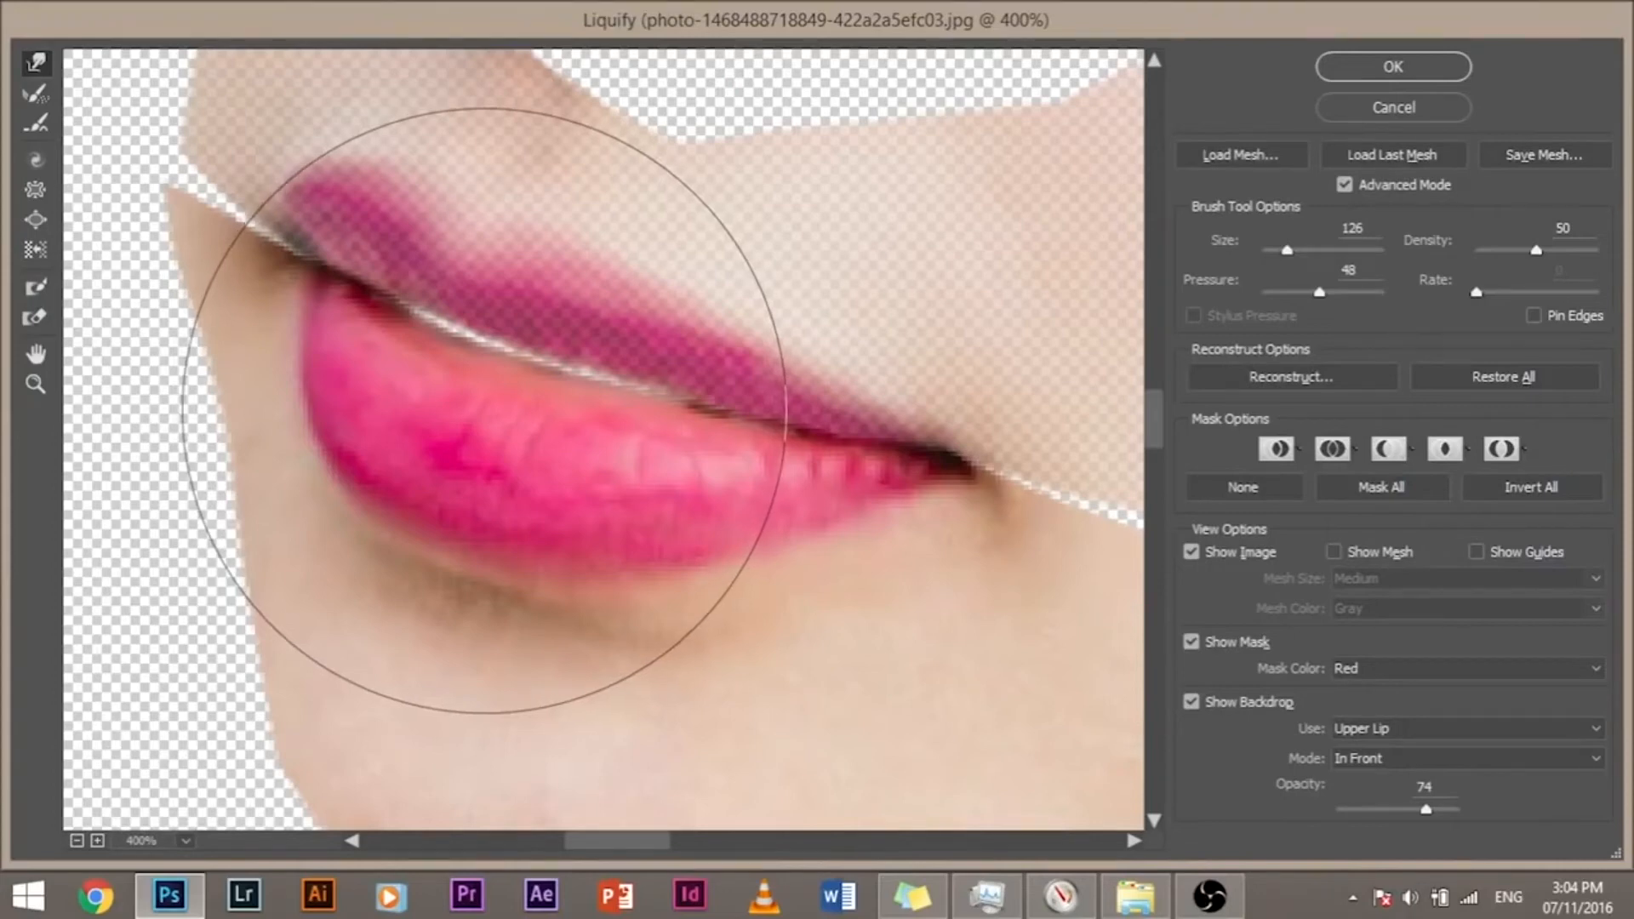
drag(483, 408, 307, 389)
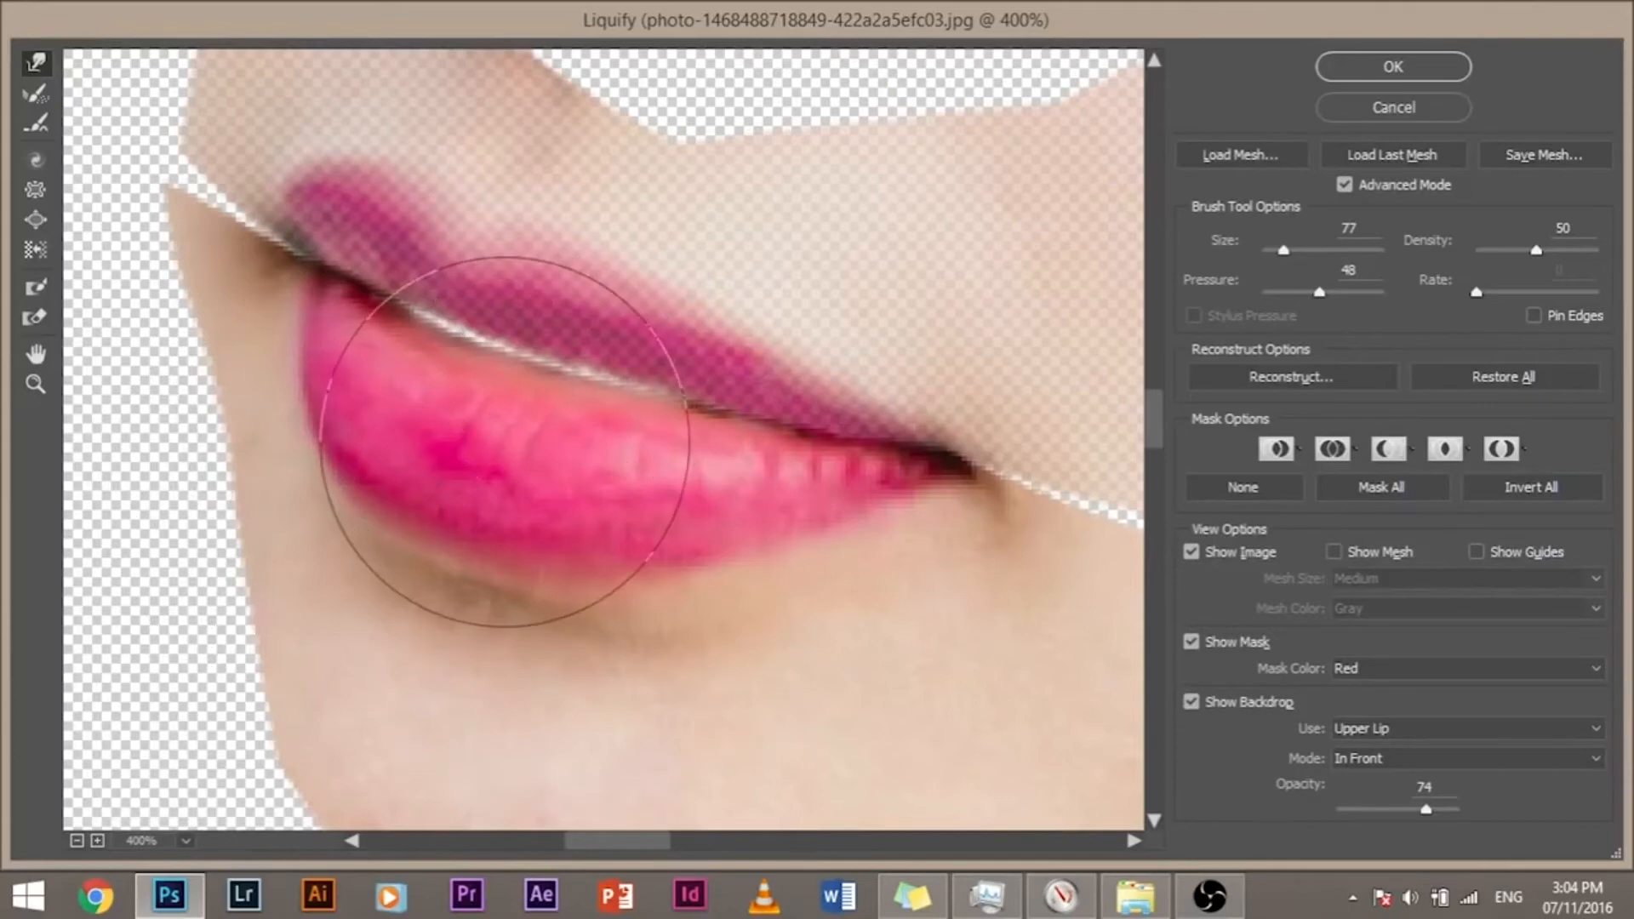
Step: Enlarge the warp brush, push the lower lip up until it meets the upper lip, and apply Liquify
mouse_move(431, 590)
mouse_down()
mouse_move(535, 634)
mouse_move(588, 628)
mouse_up()
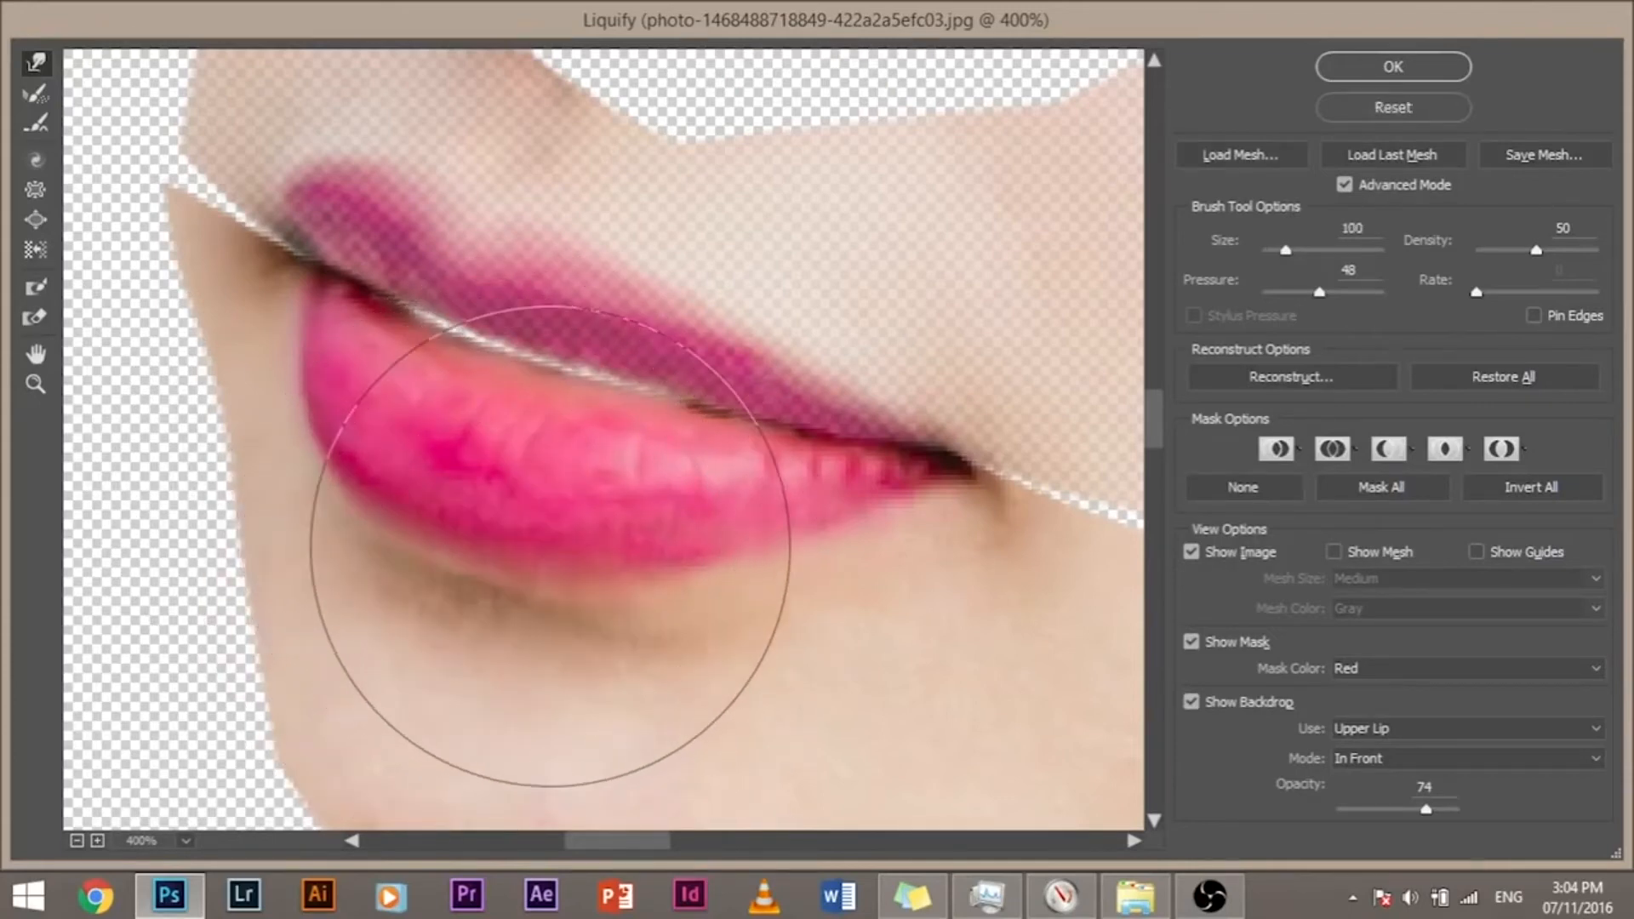
drag(440, 502, 564, 523)
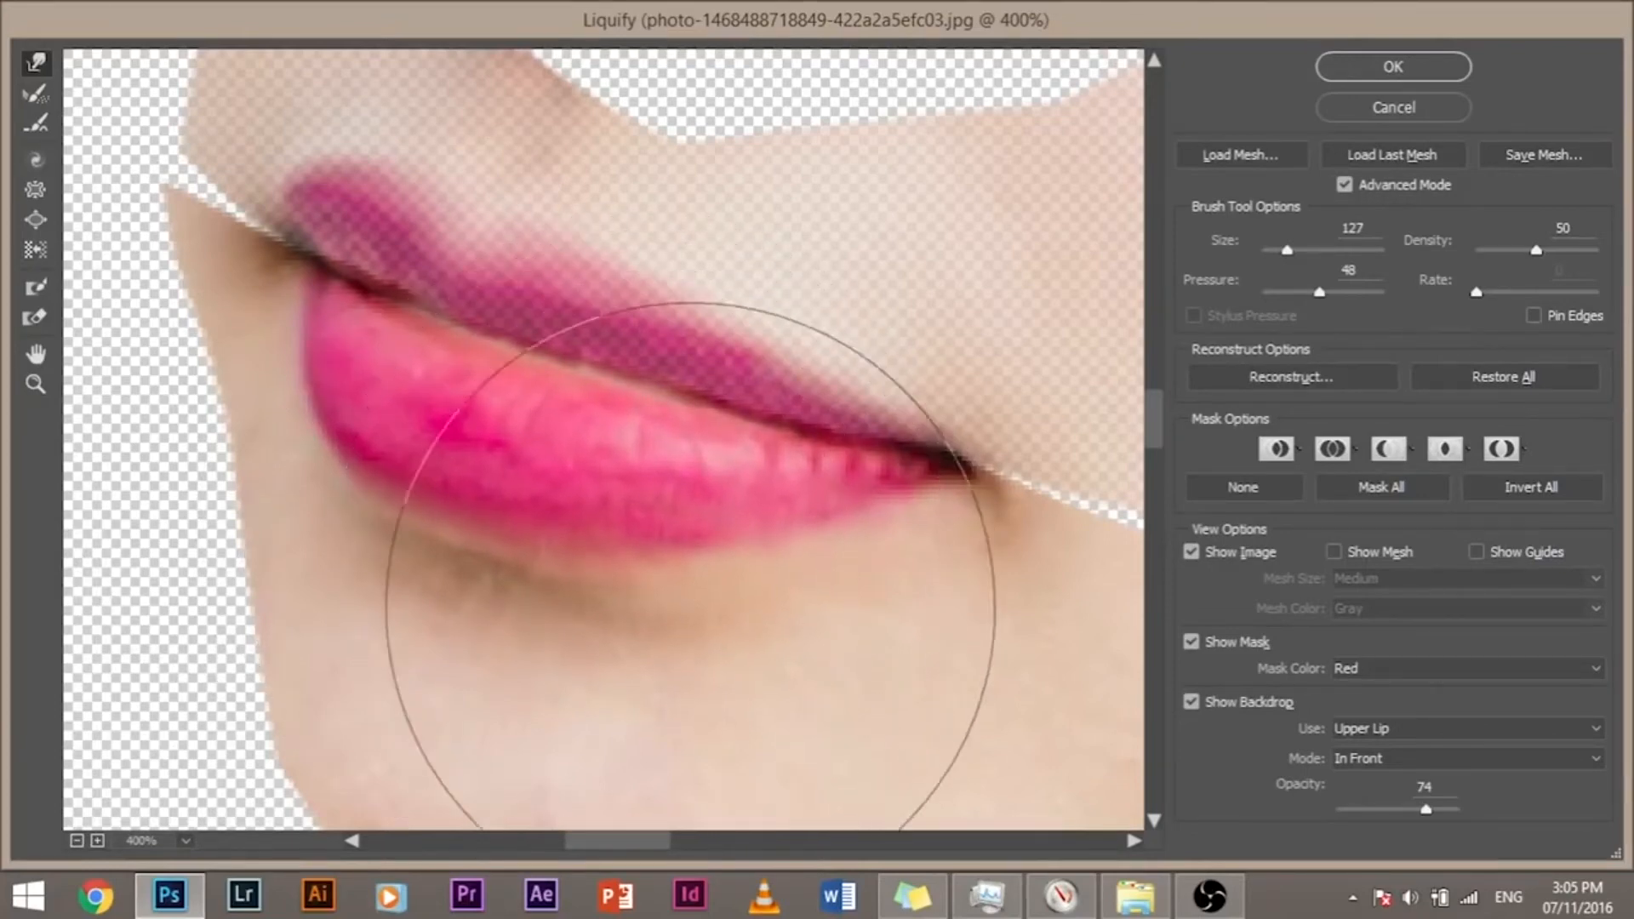
click(1431, 71)
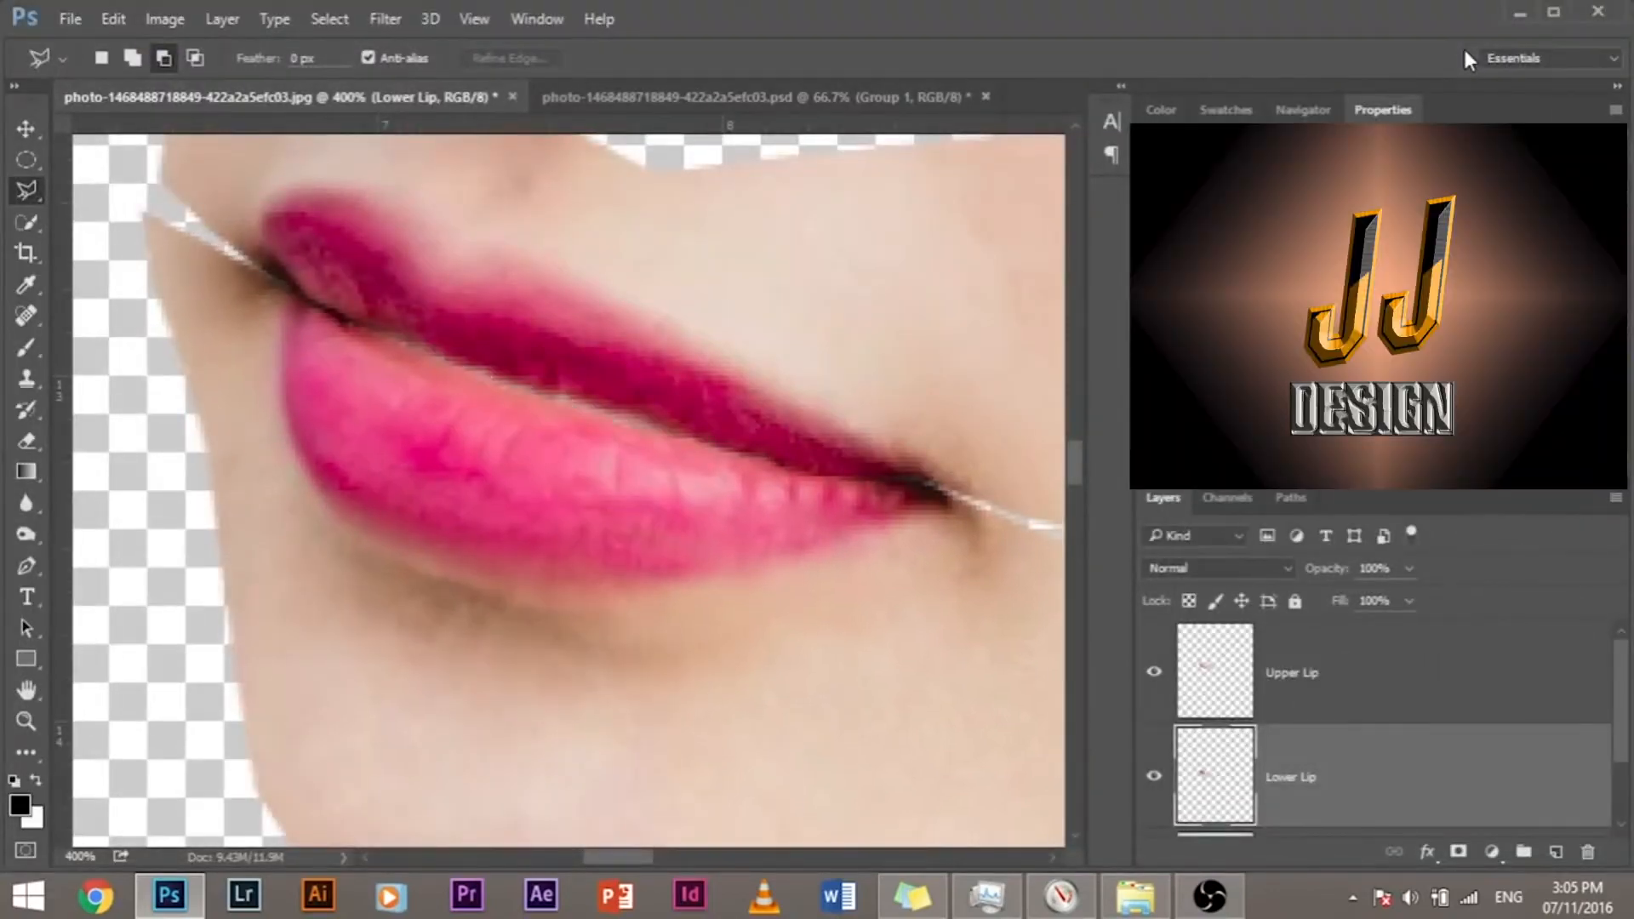
Step: Examine the seam between the lips, hiding and showing the Lower Lip layer to compare
key(ctrl+plus)
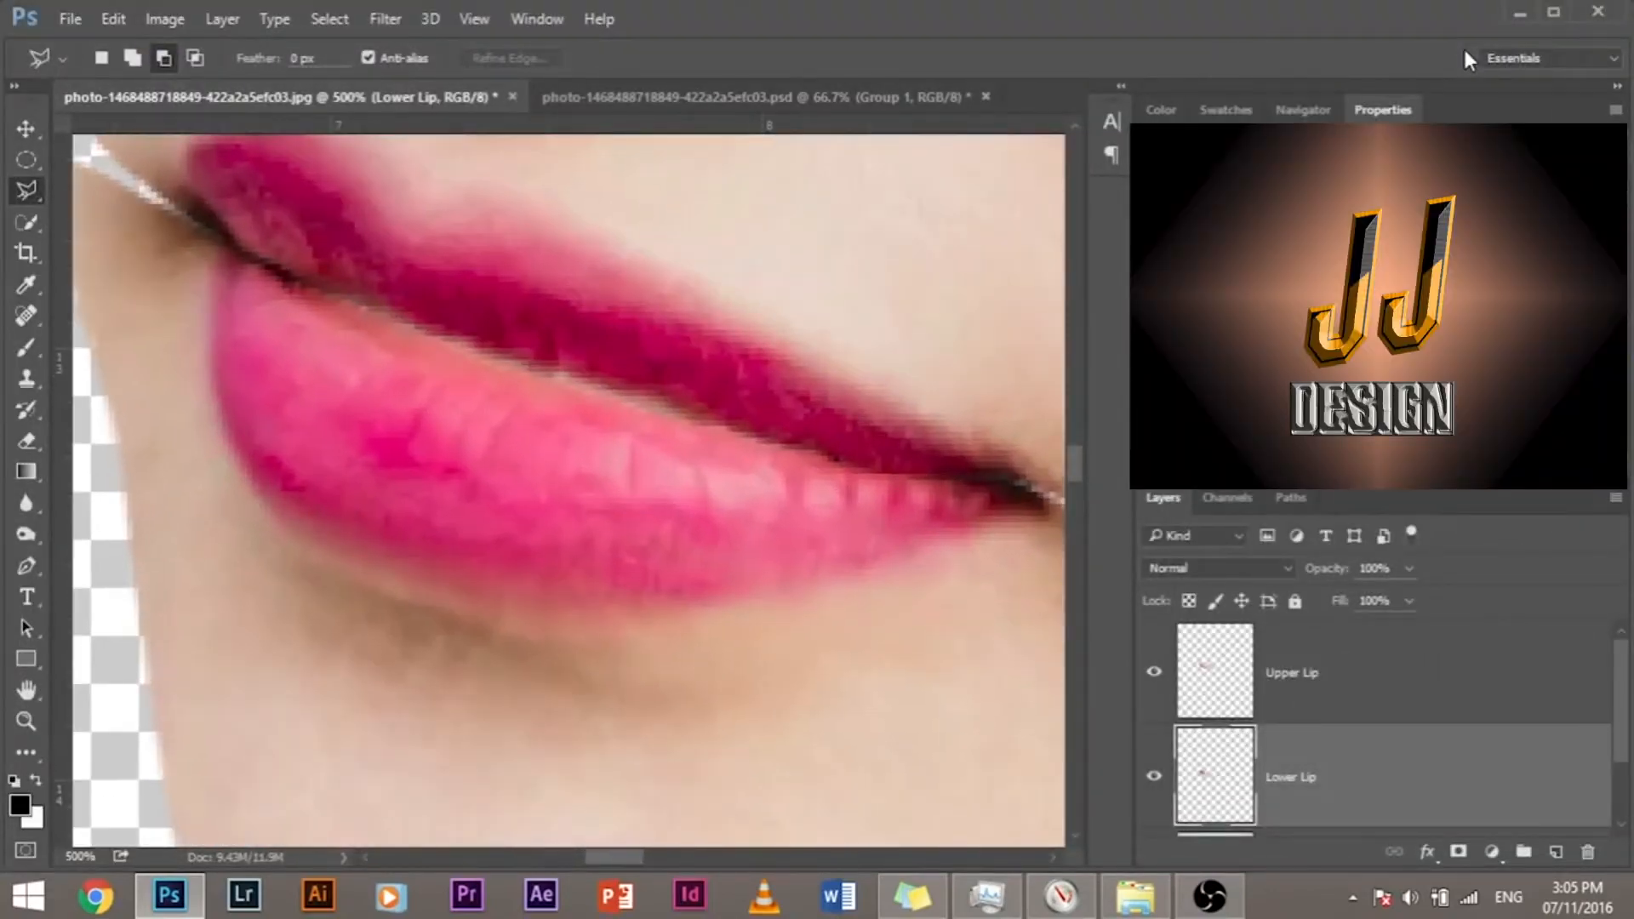
key(ctrl+plus)
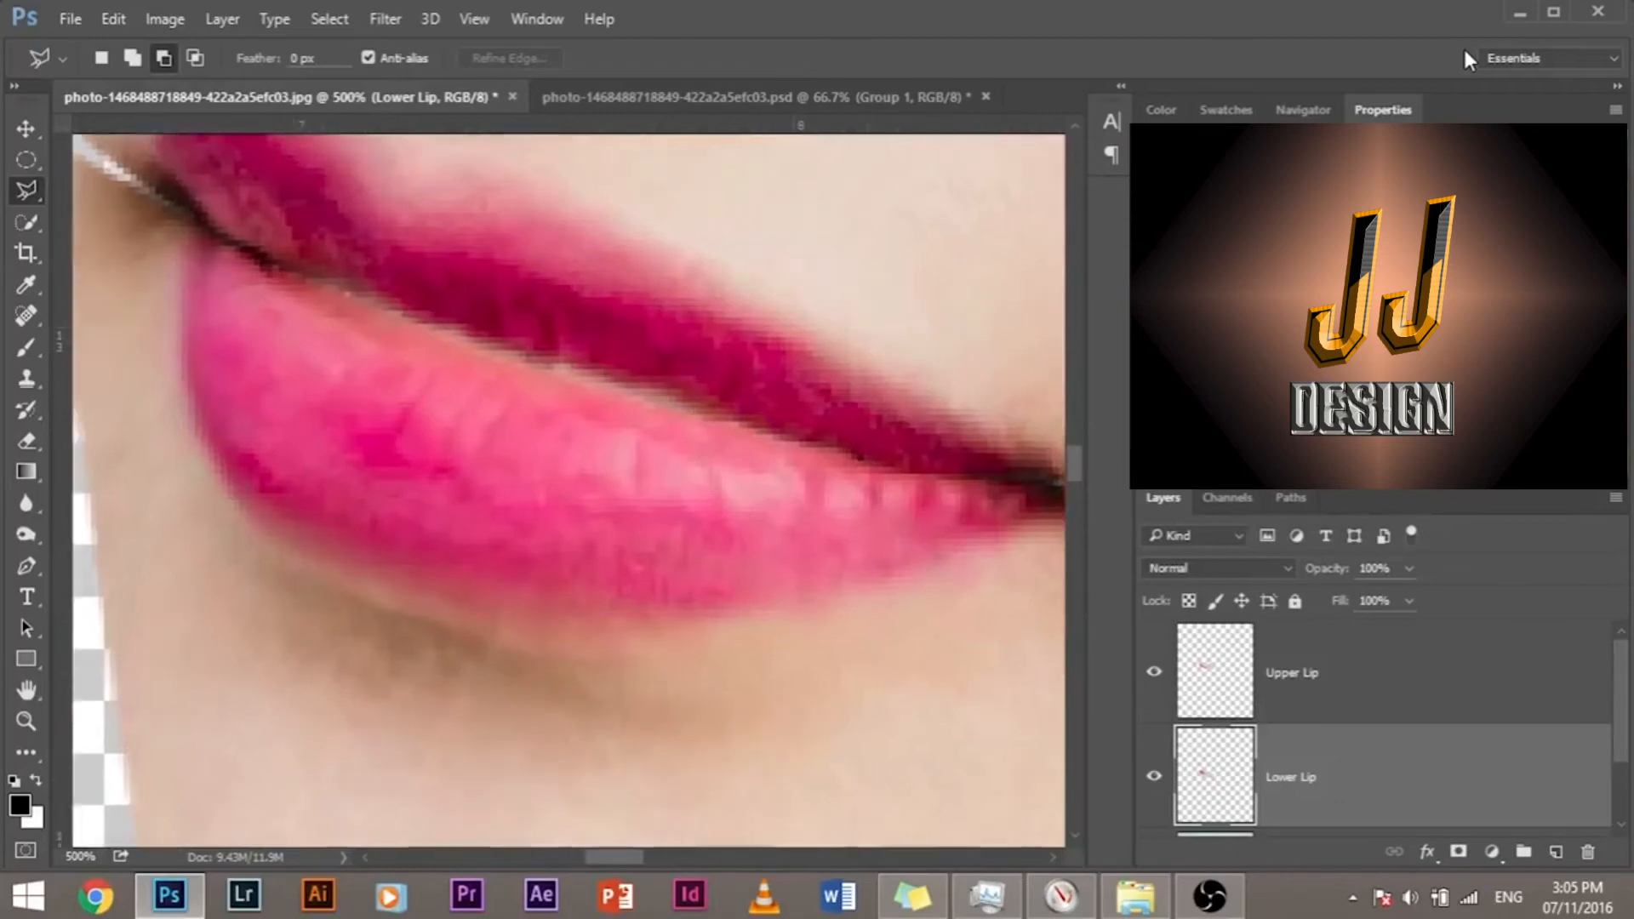
drag(328, 347, 395, 437)
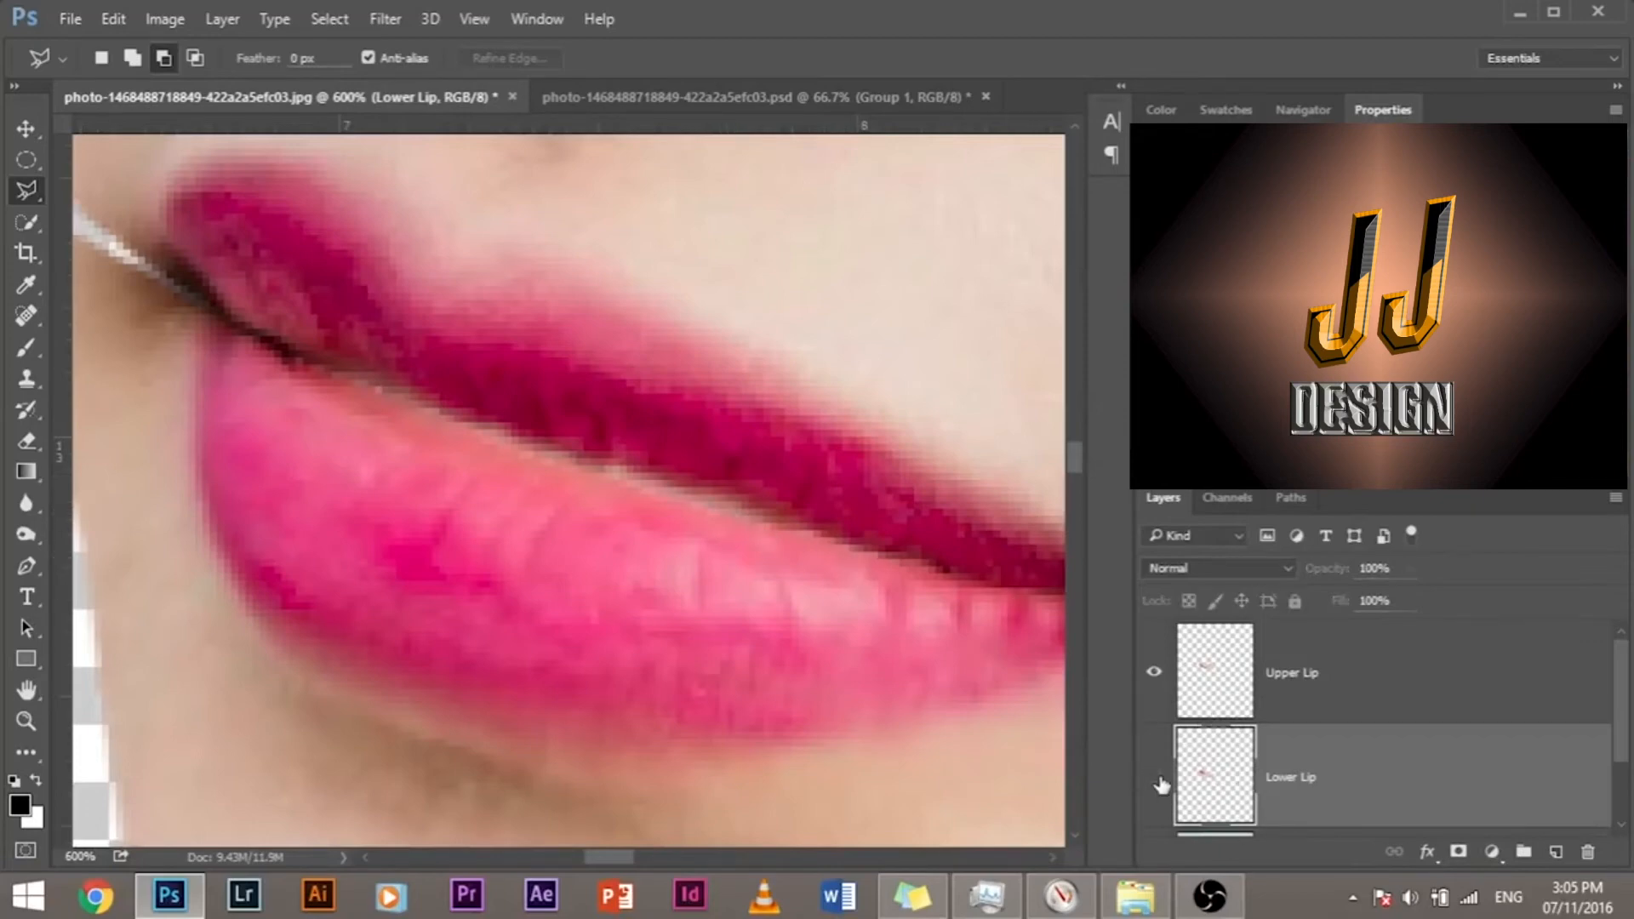
click(1156, 776)
click(1156, 777)
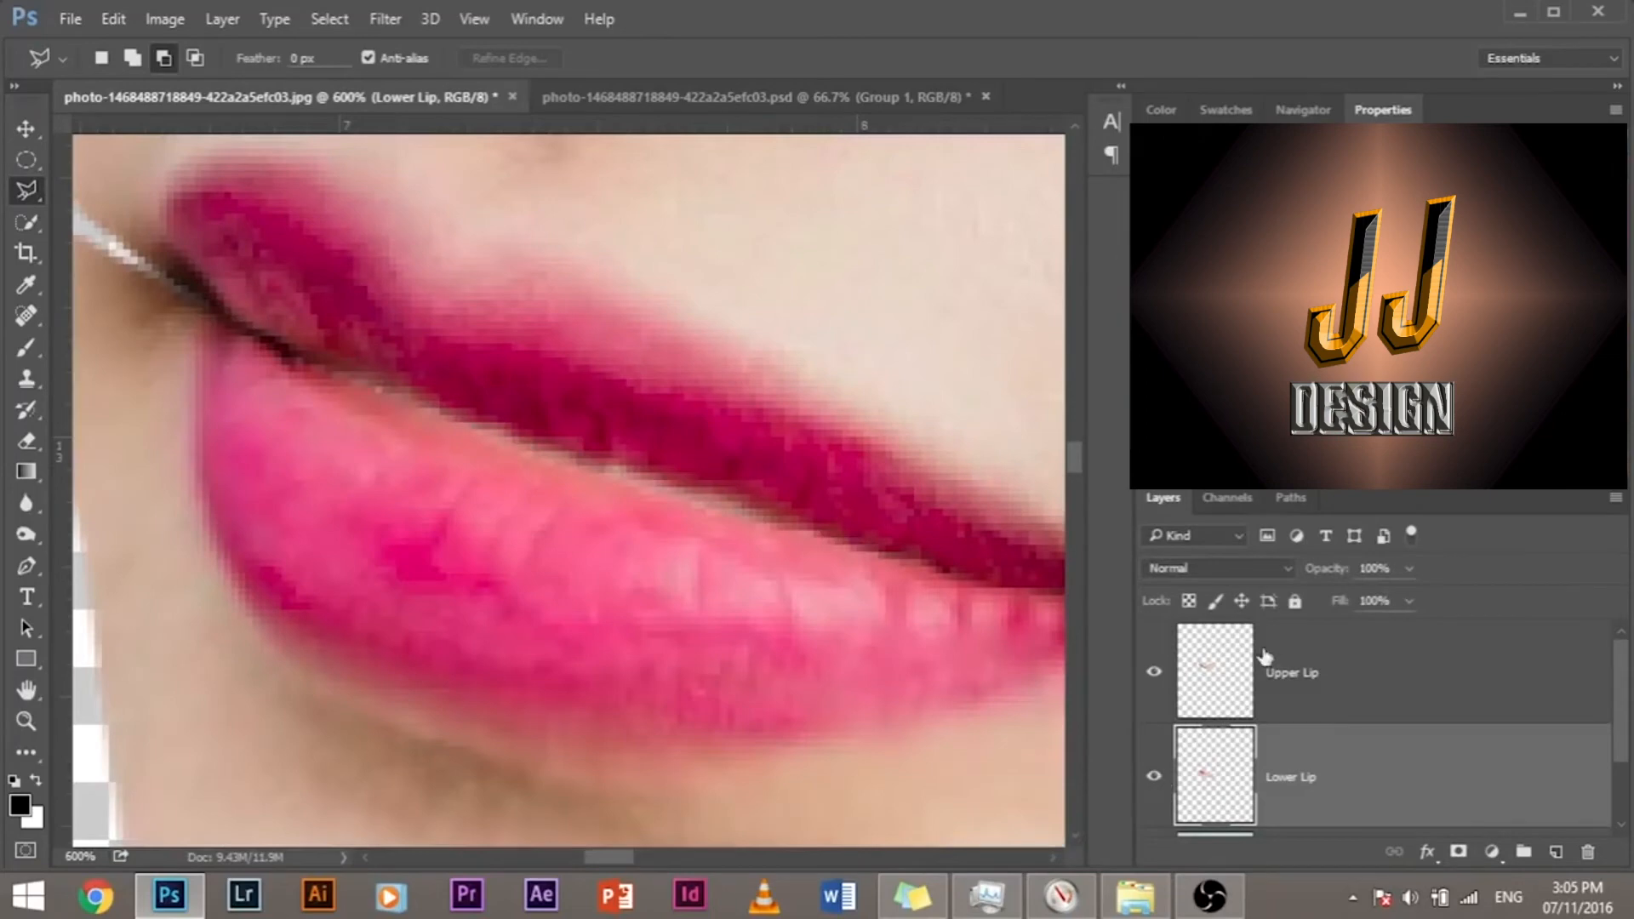
Step: Add a layer mask to the Upper Lip layer and paint out the pale fringe along the seam with a size 4 black brush
click(1309, 689)
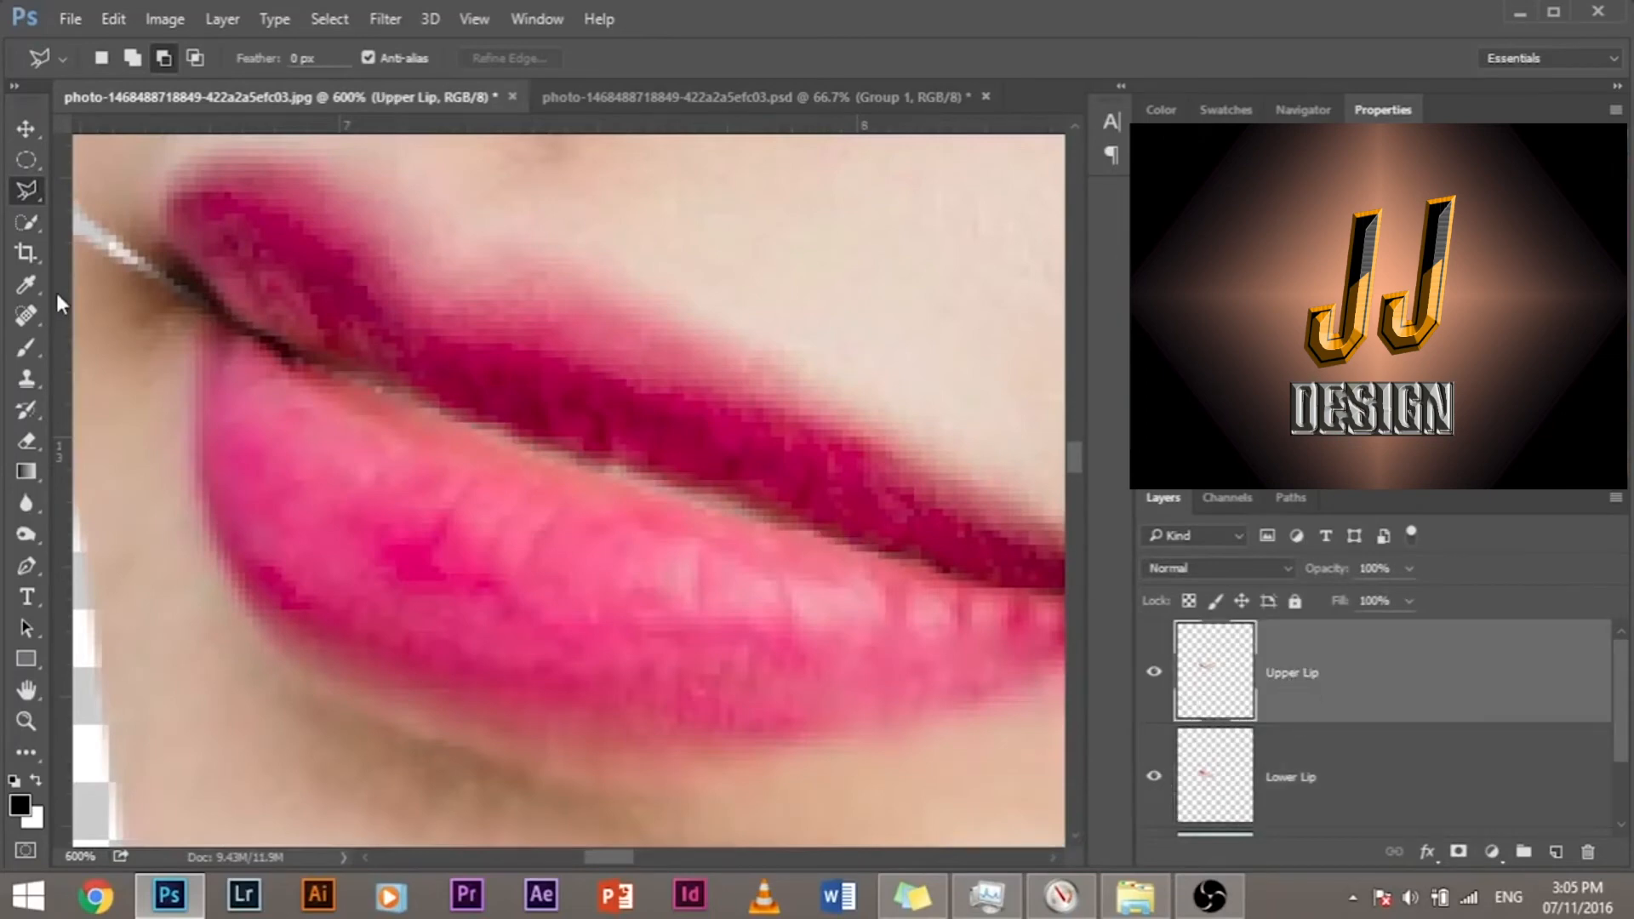
key(ctrl+plus)
key(ctrl+plus)
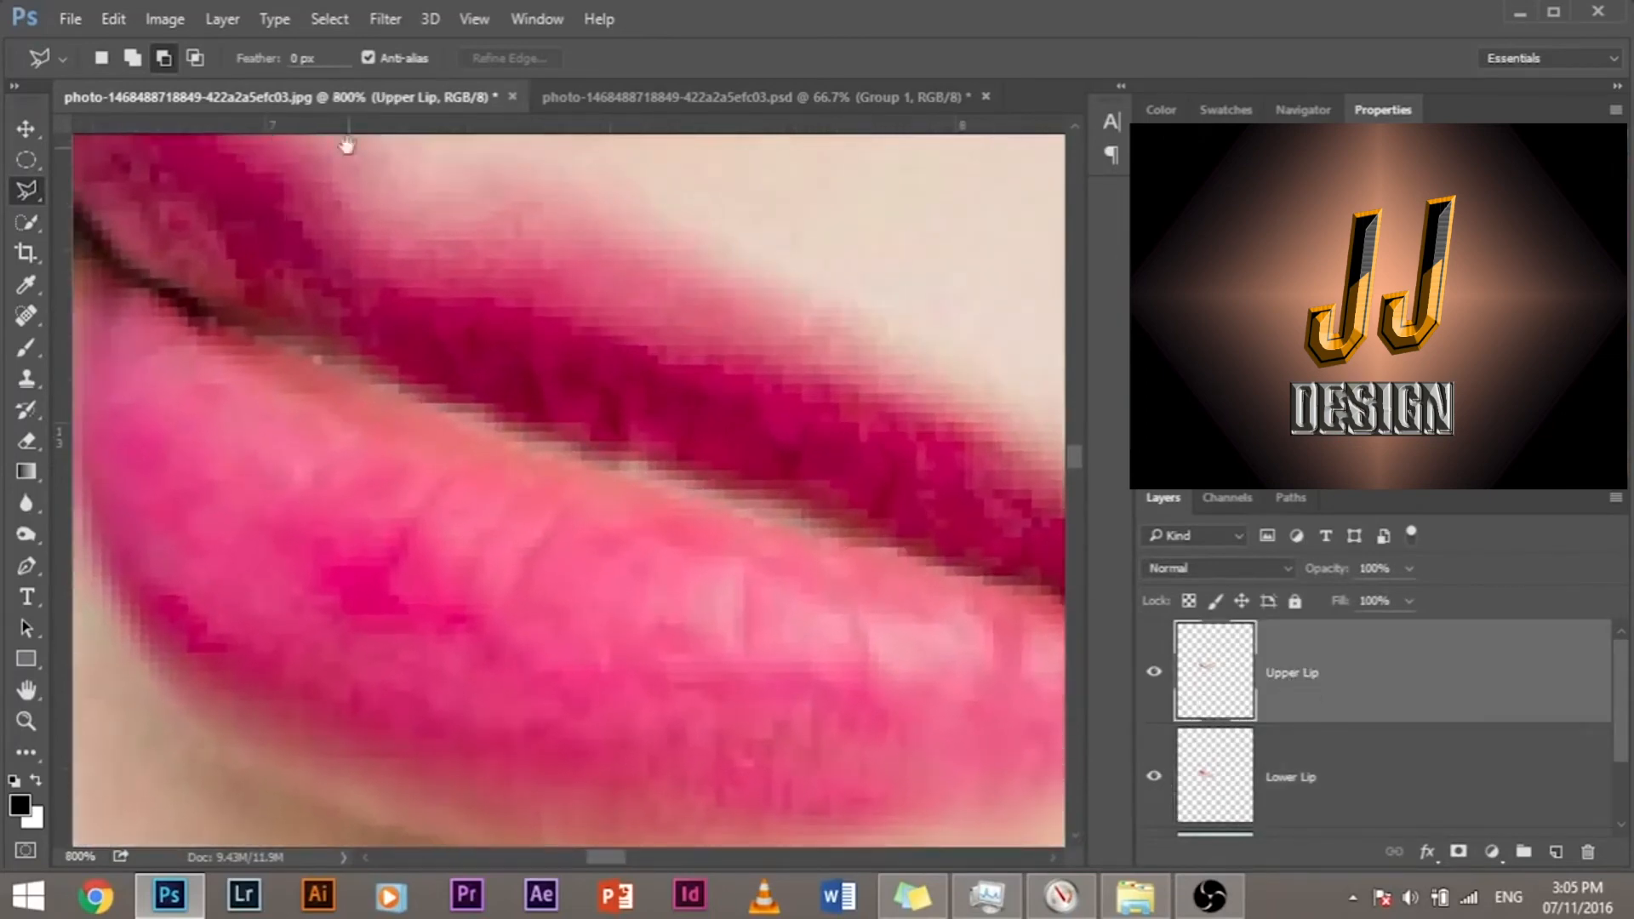
drag(339, 309, 347, 343)
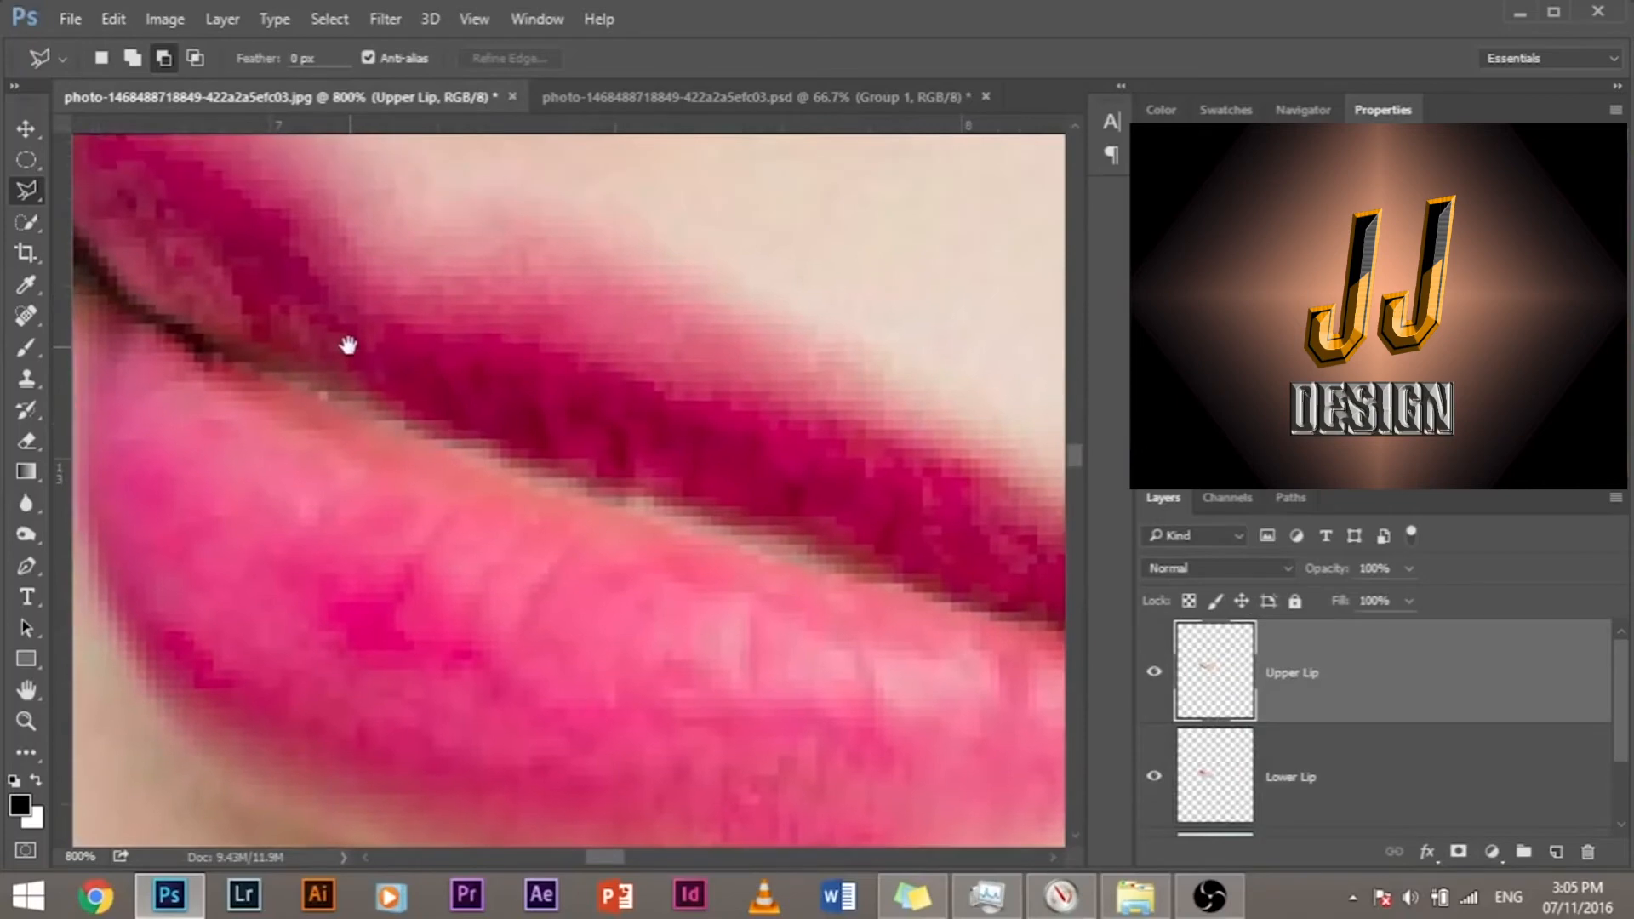
click(27, 349)
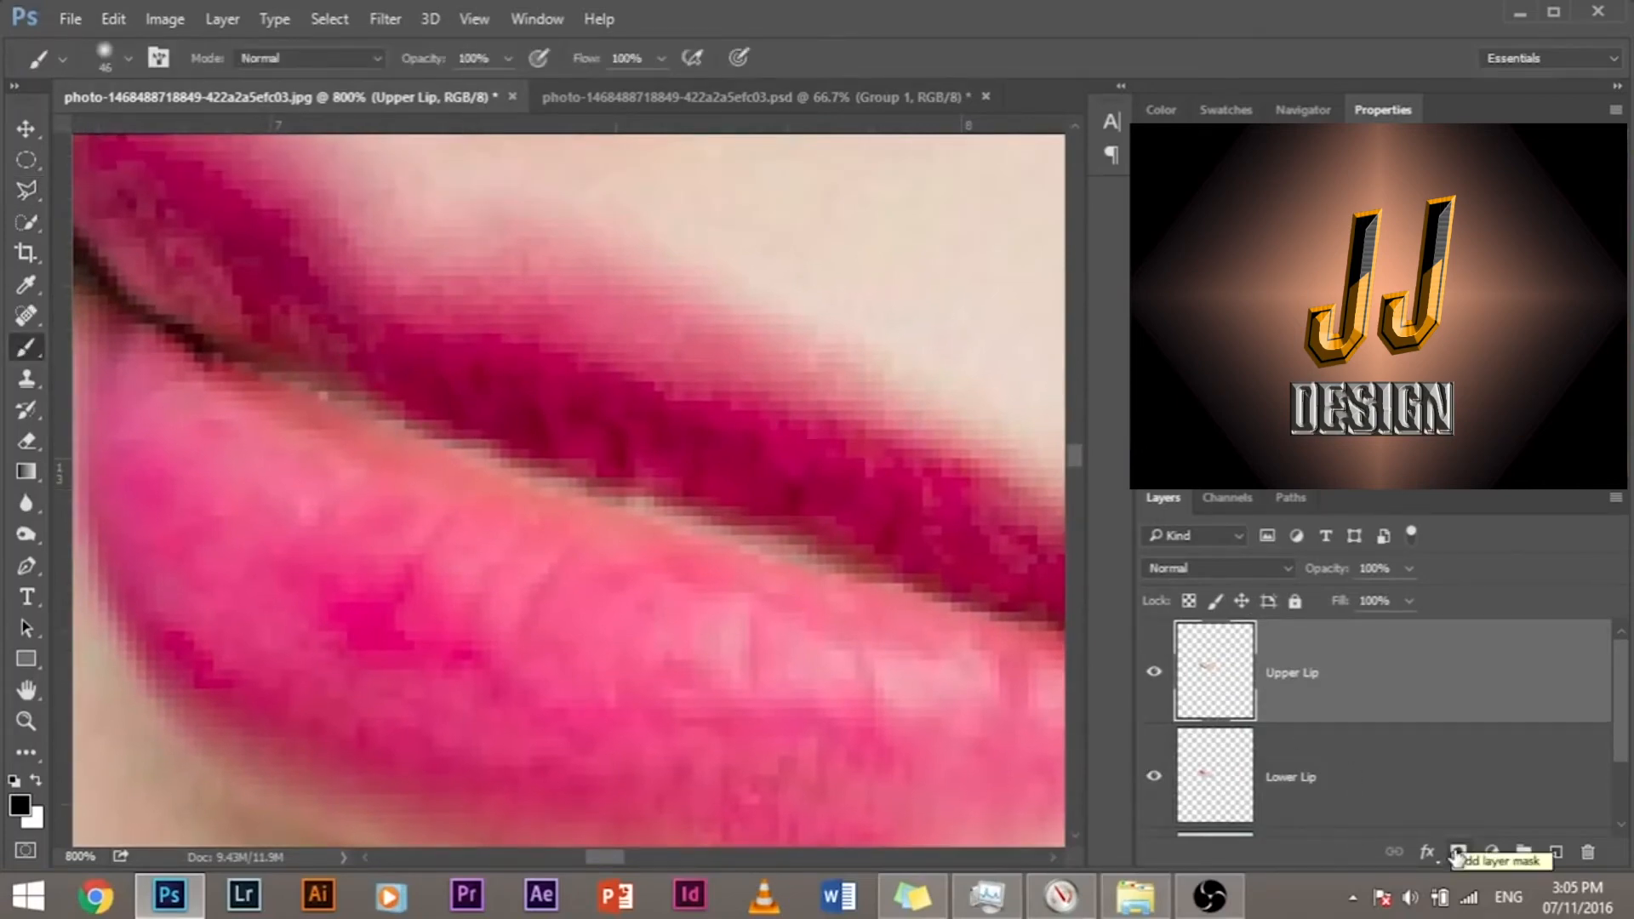
click(1457, 853)
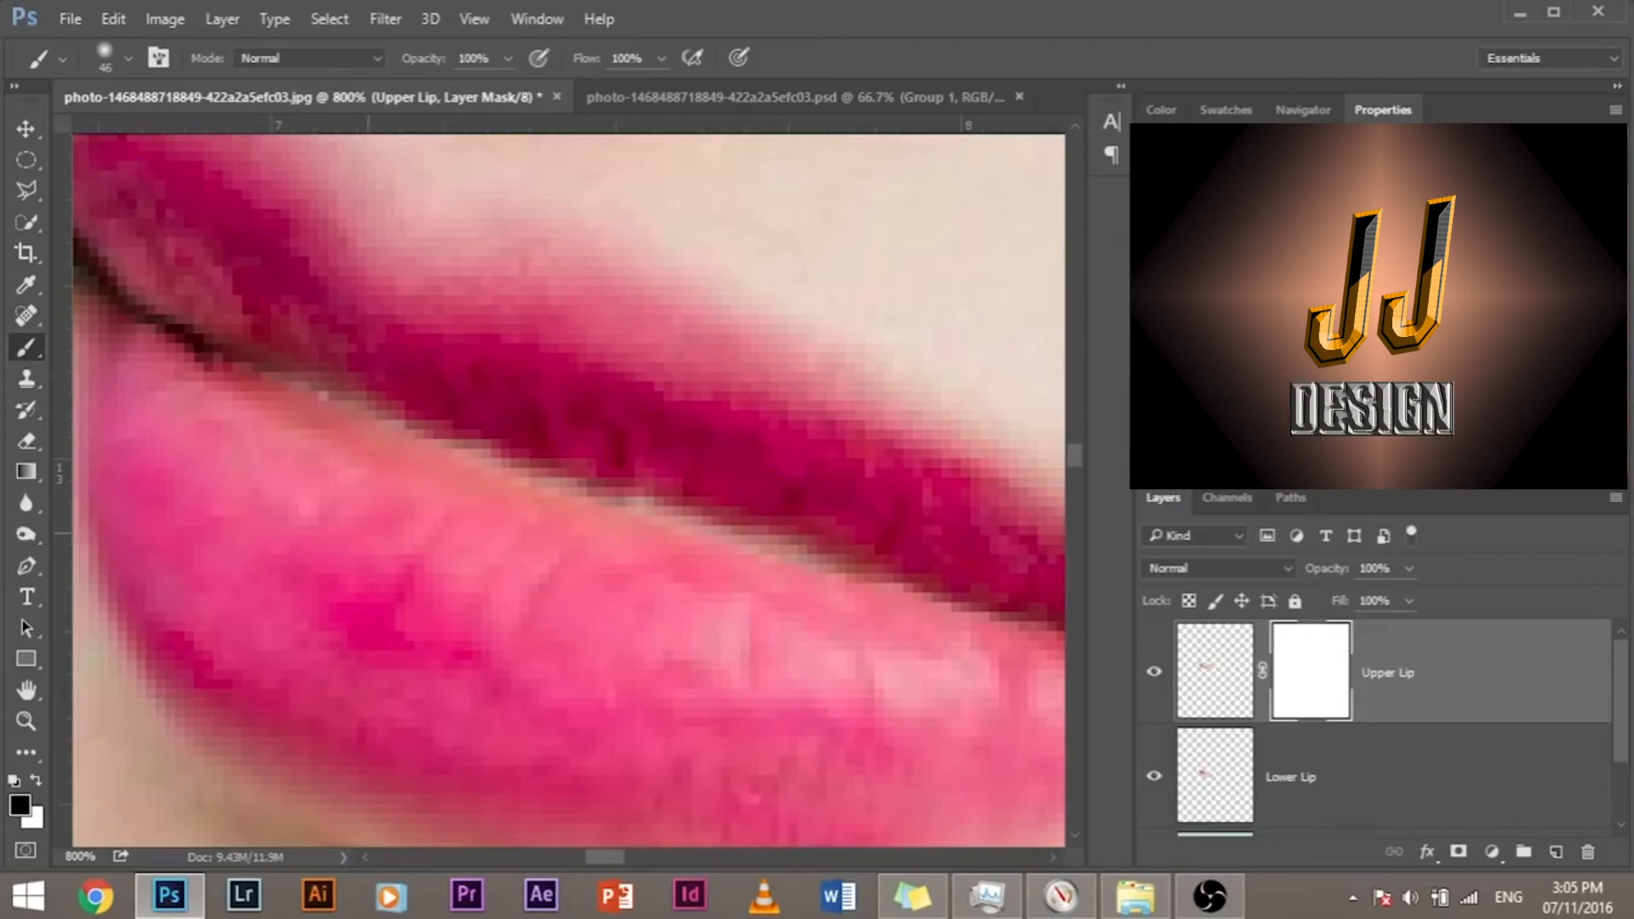
drag(501, 545, 280, 488)
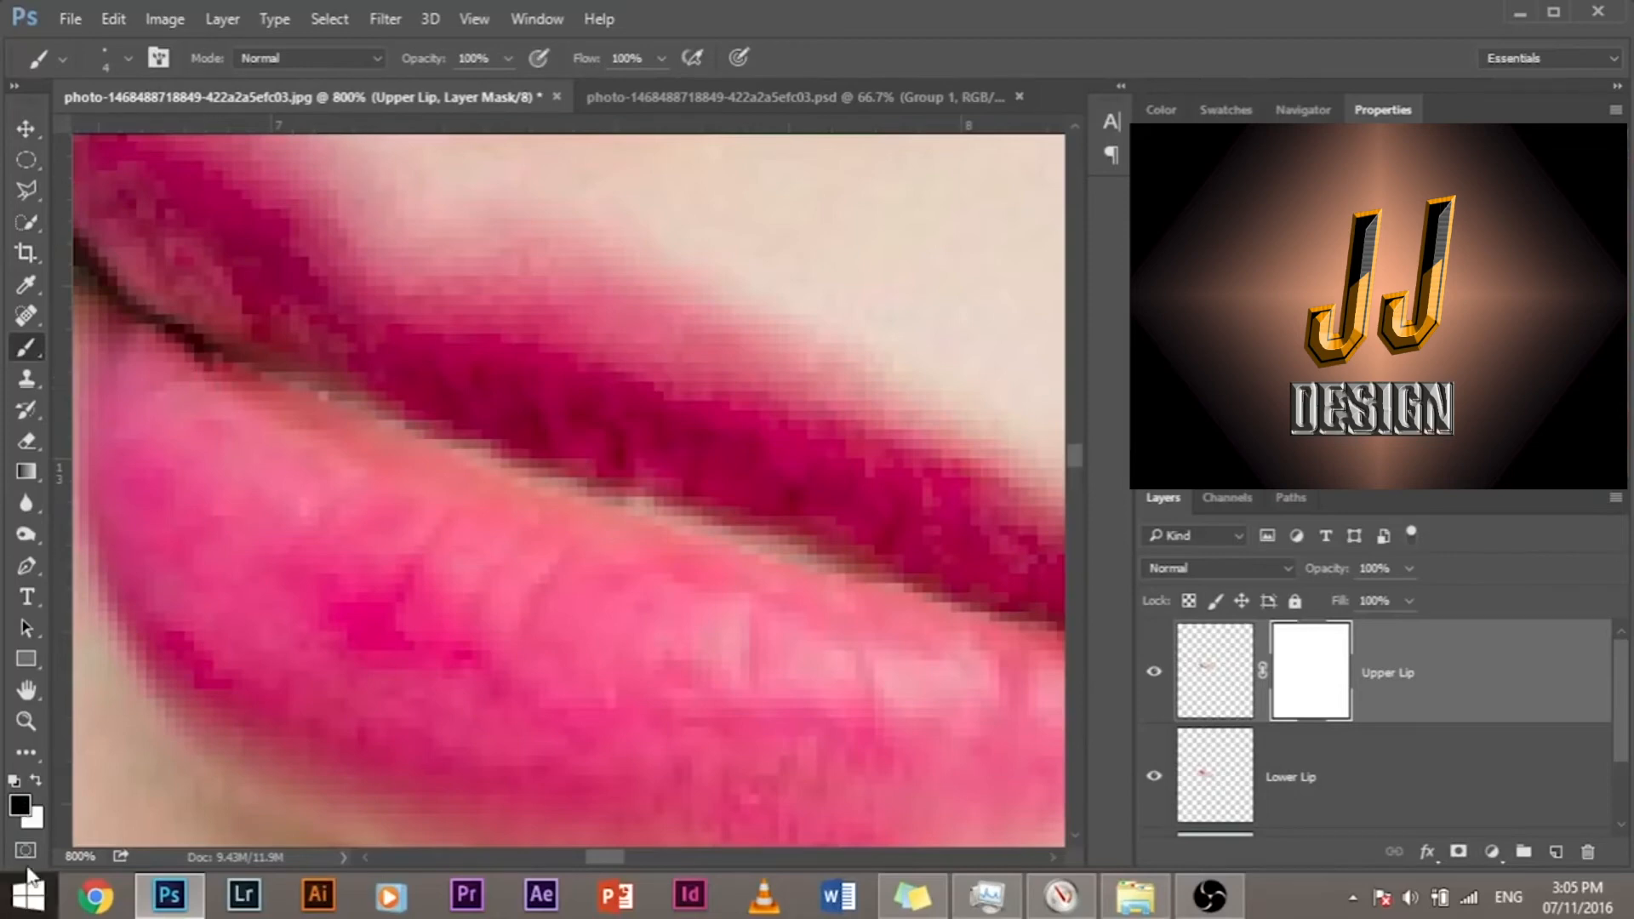
click(20, 806)
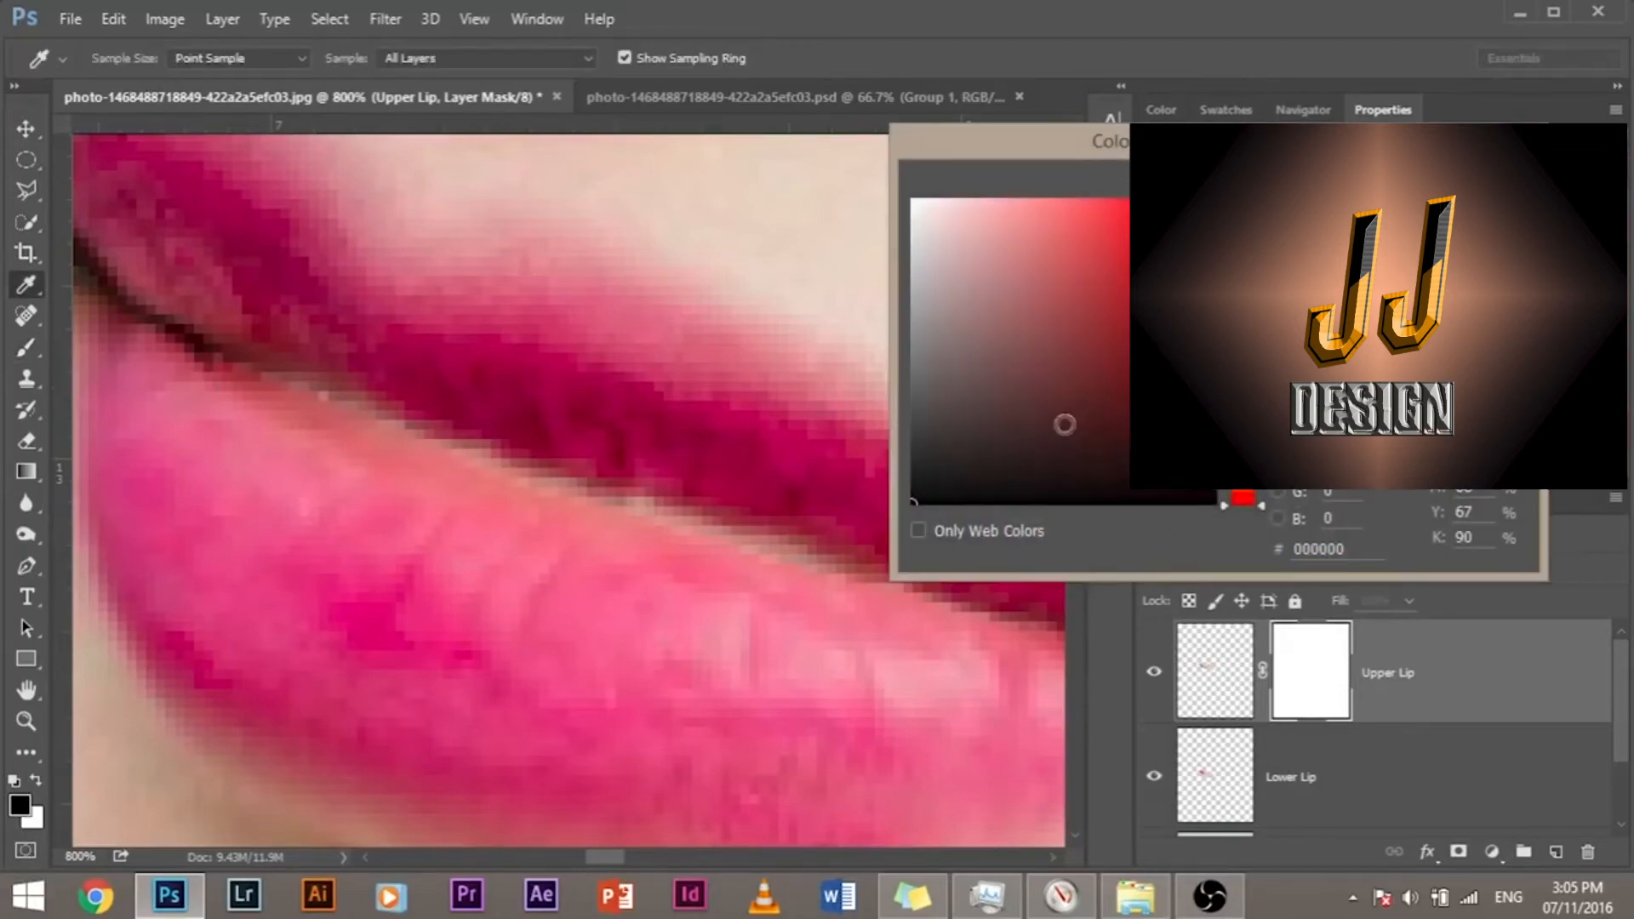
click(1474, 183)
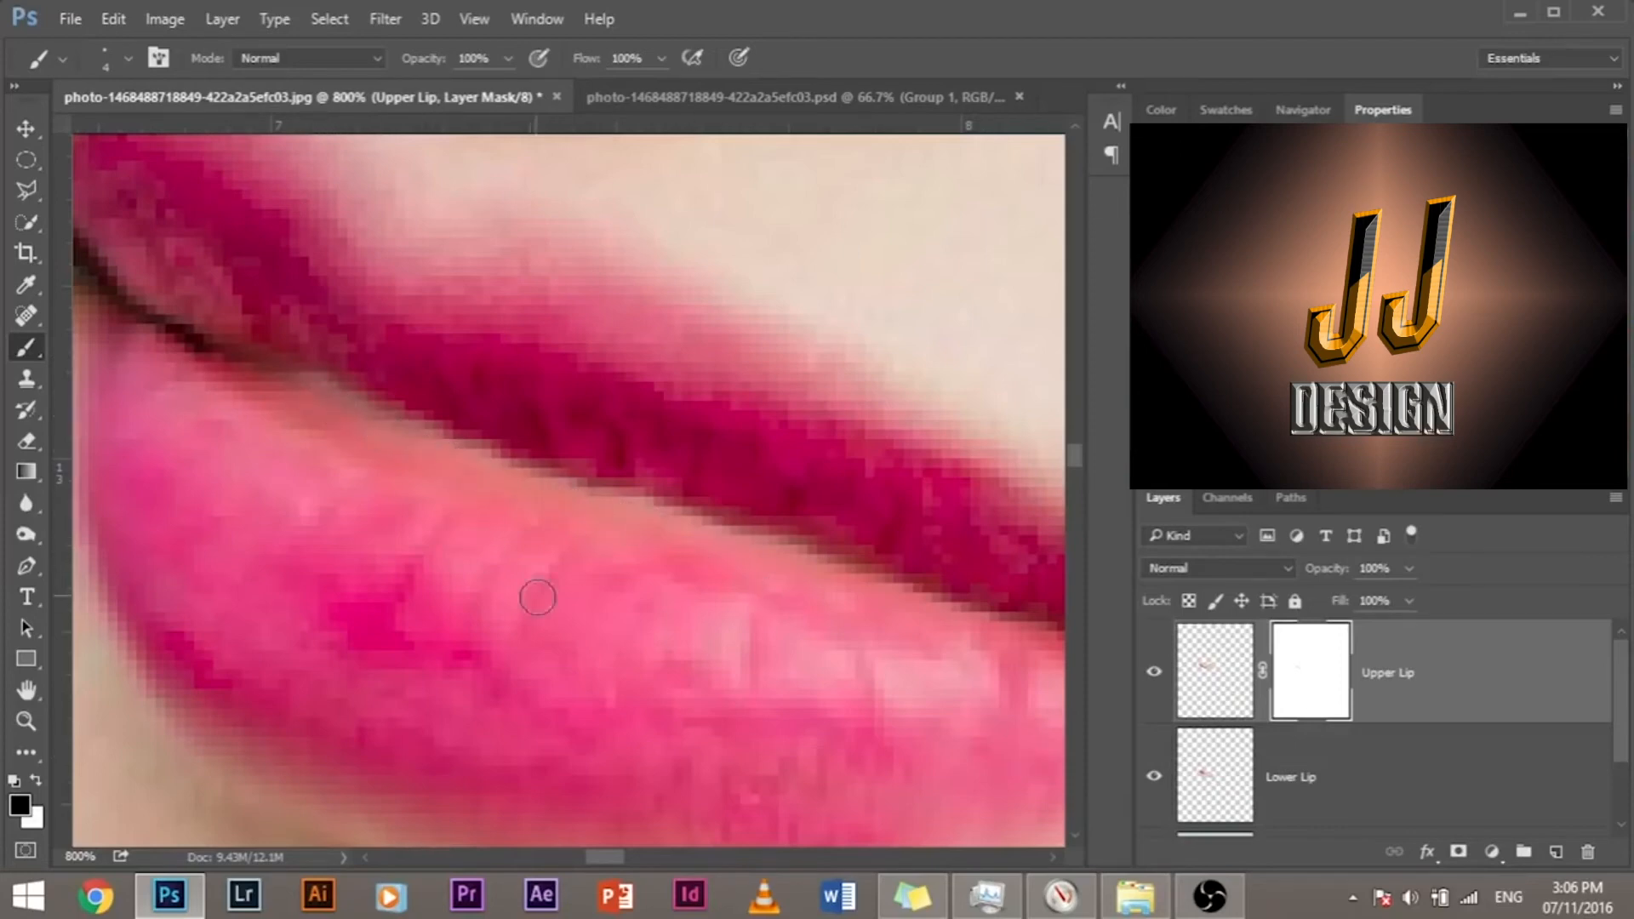
Step: Add a layer mask to the Lower Lip layer, try a brush stroke along the seam, and undo the stroke
key(alt)
click(1327, 775)
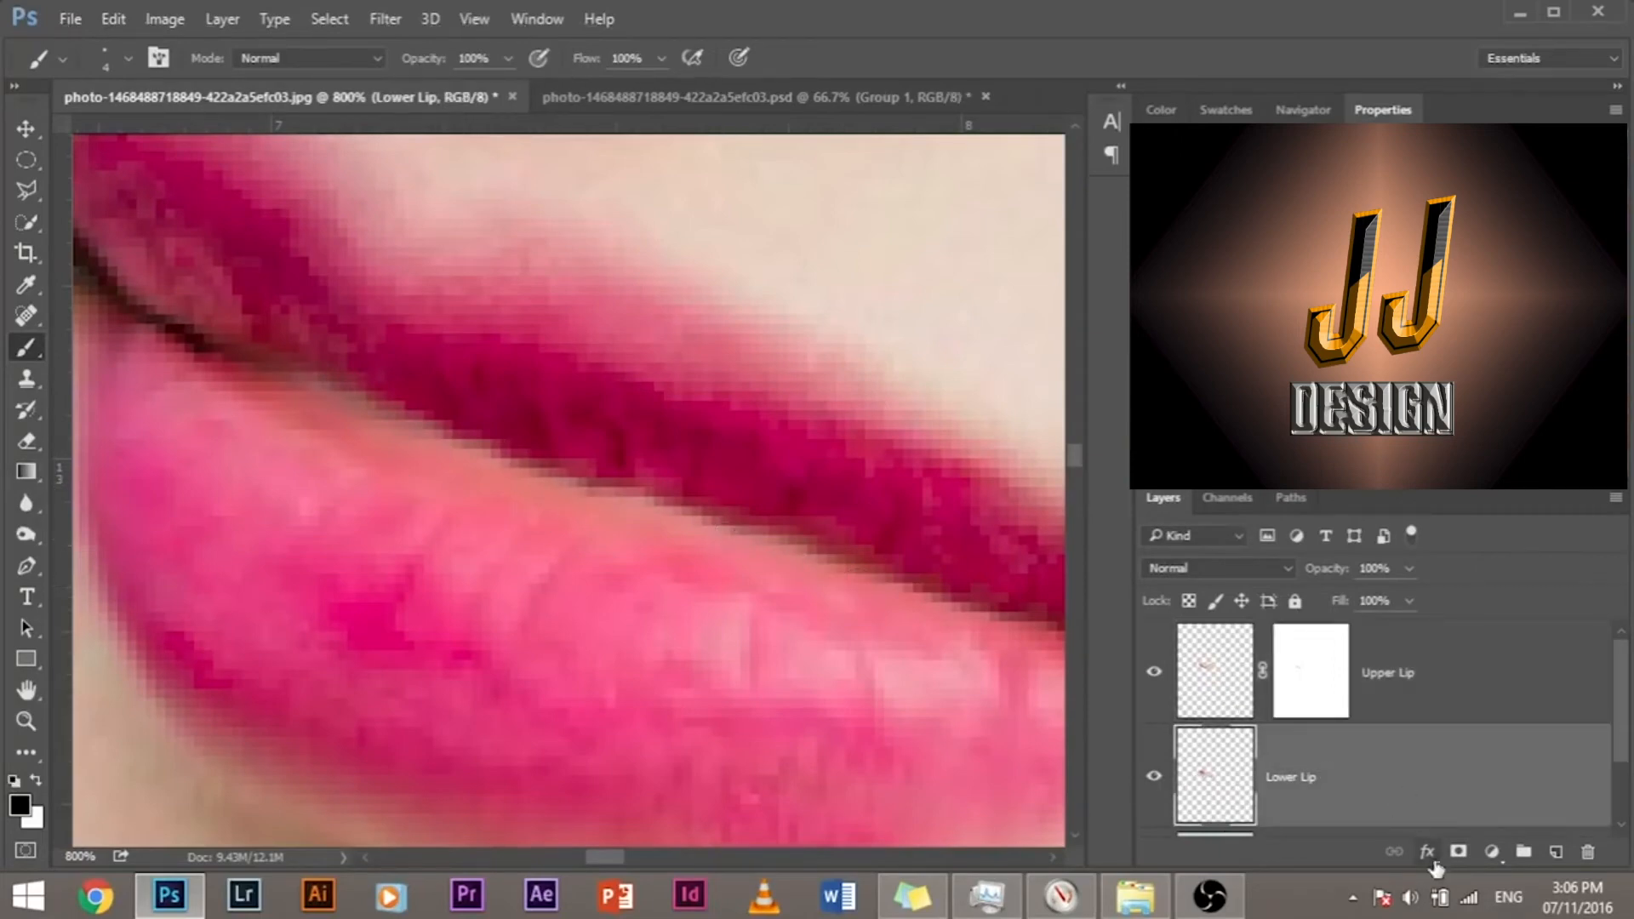
click(1458, 851)
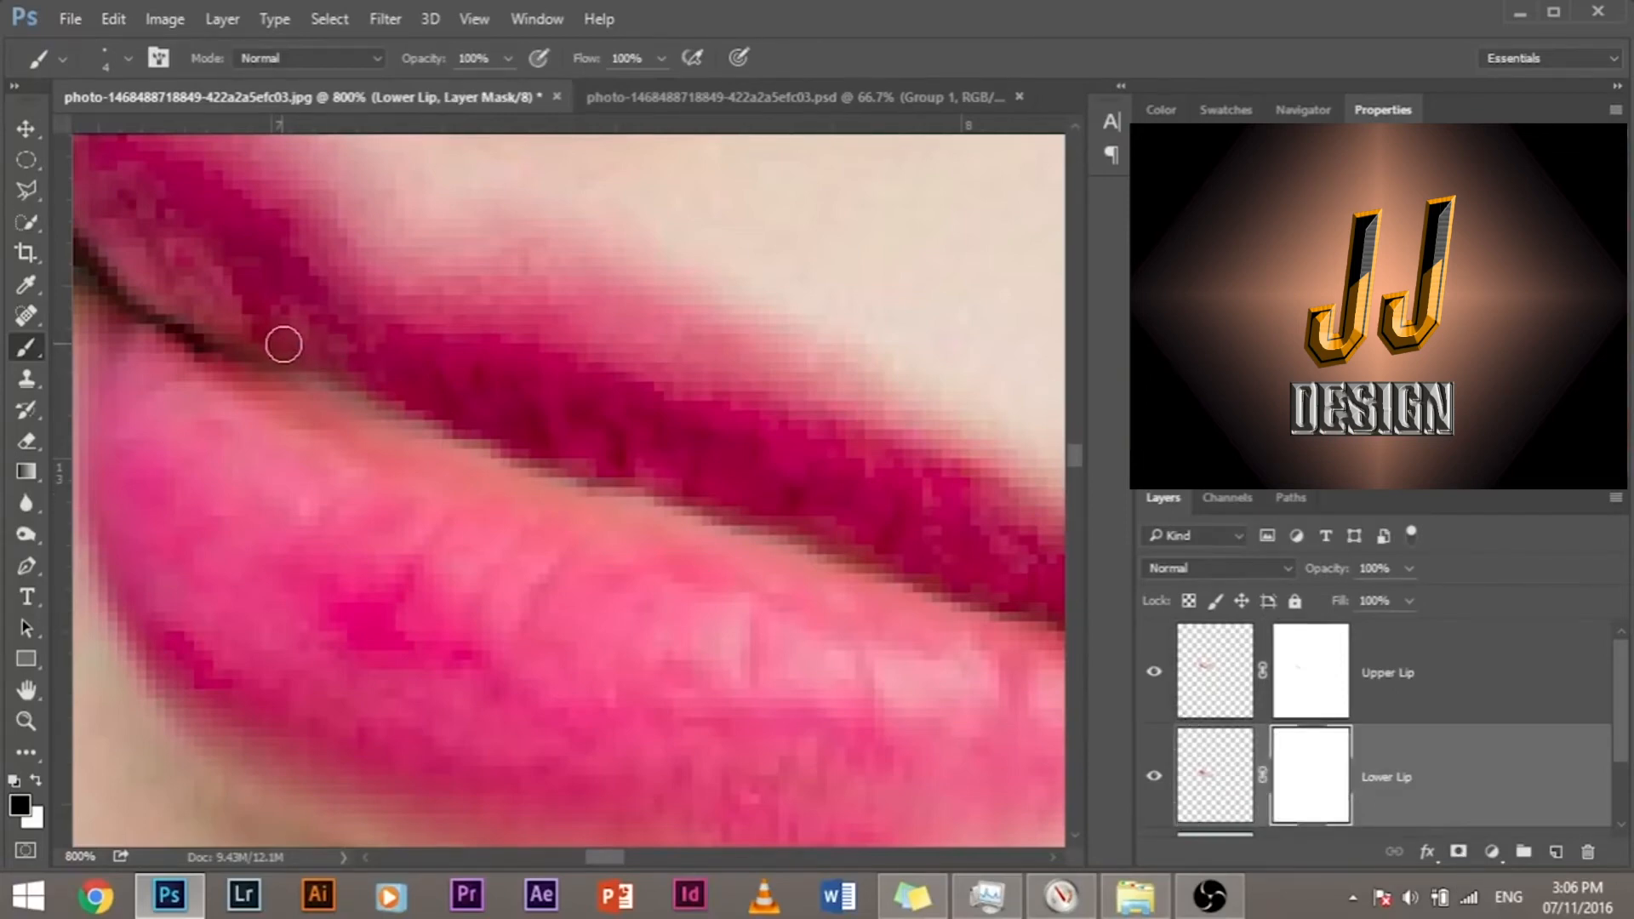
drag(285, 367, 419, 431)
key(ctrl+z)
Step: Compare the seam with the Upper Lip layer hidden and shown, and retouch its mask along the seam in black and white
drag(886, 649, 757, 620)
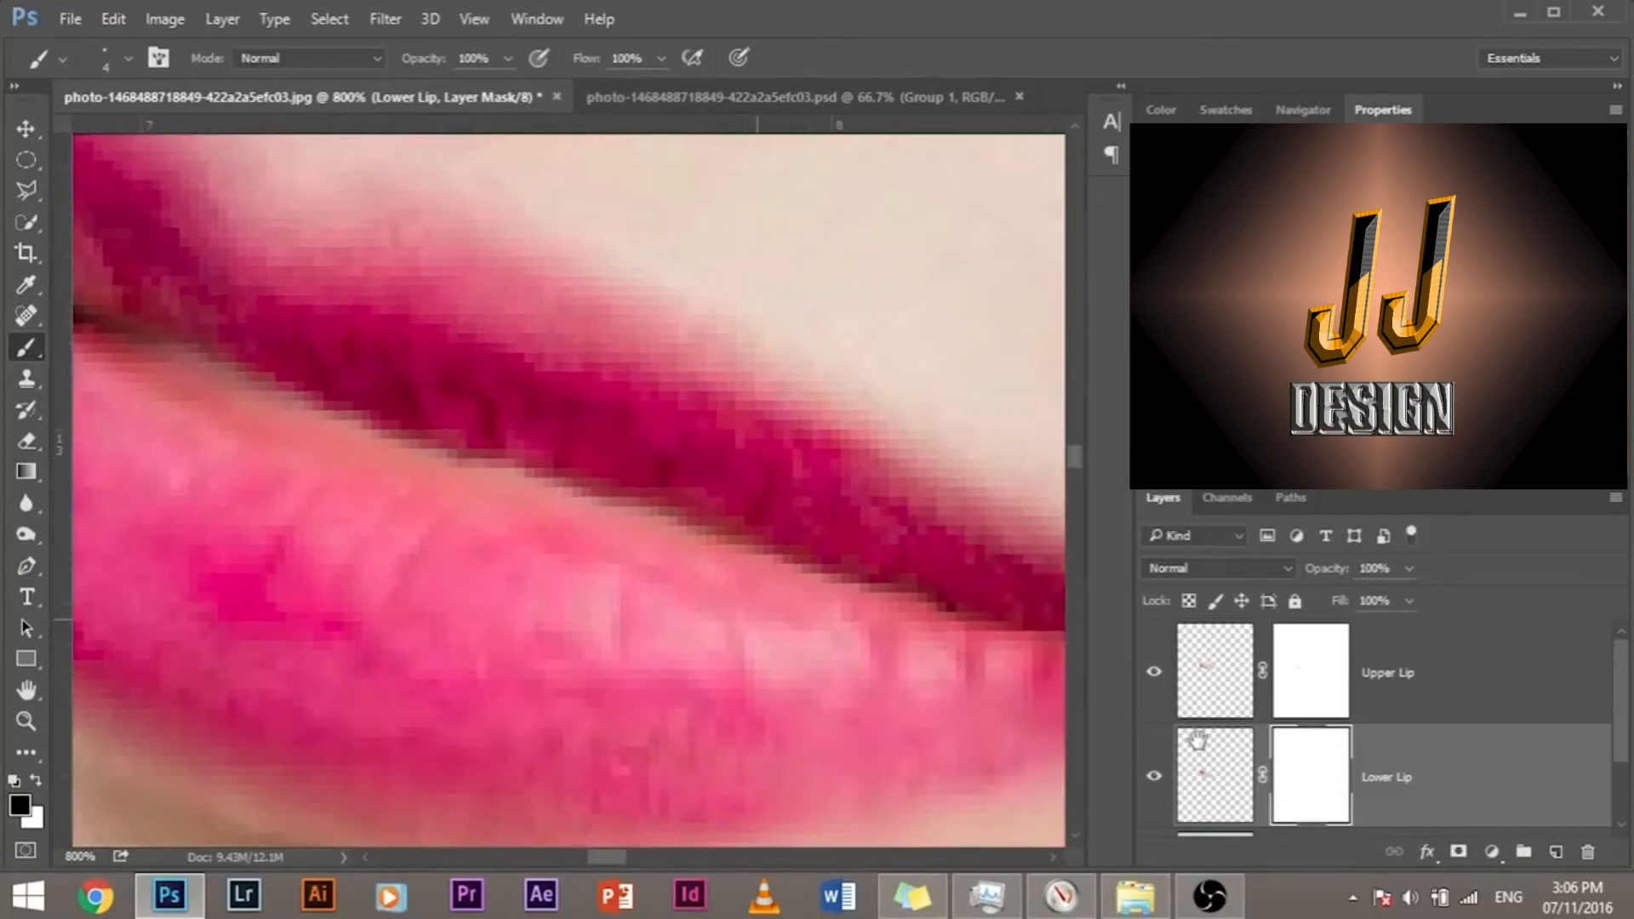
click(1155, 677)
click(1155, 681)
click(1155, 681)
click(1155, 681)
click(1327, 686)
drag(467, 522, 548, 547)
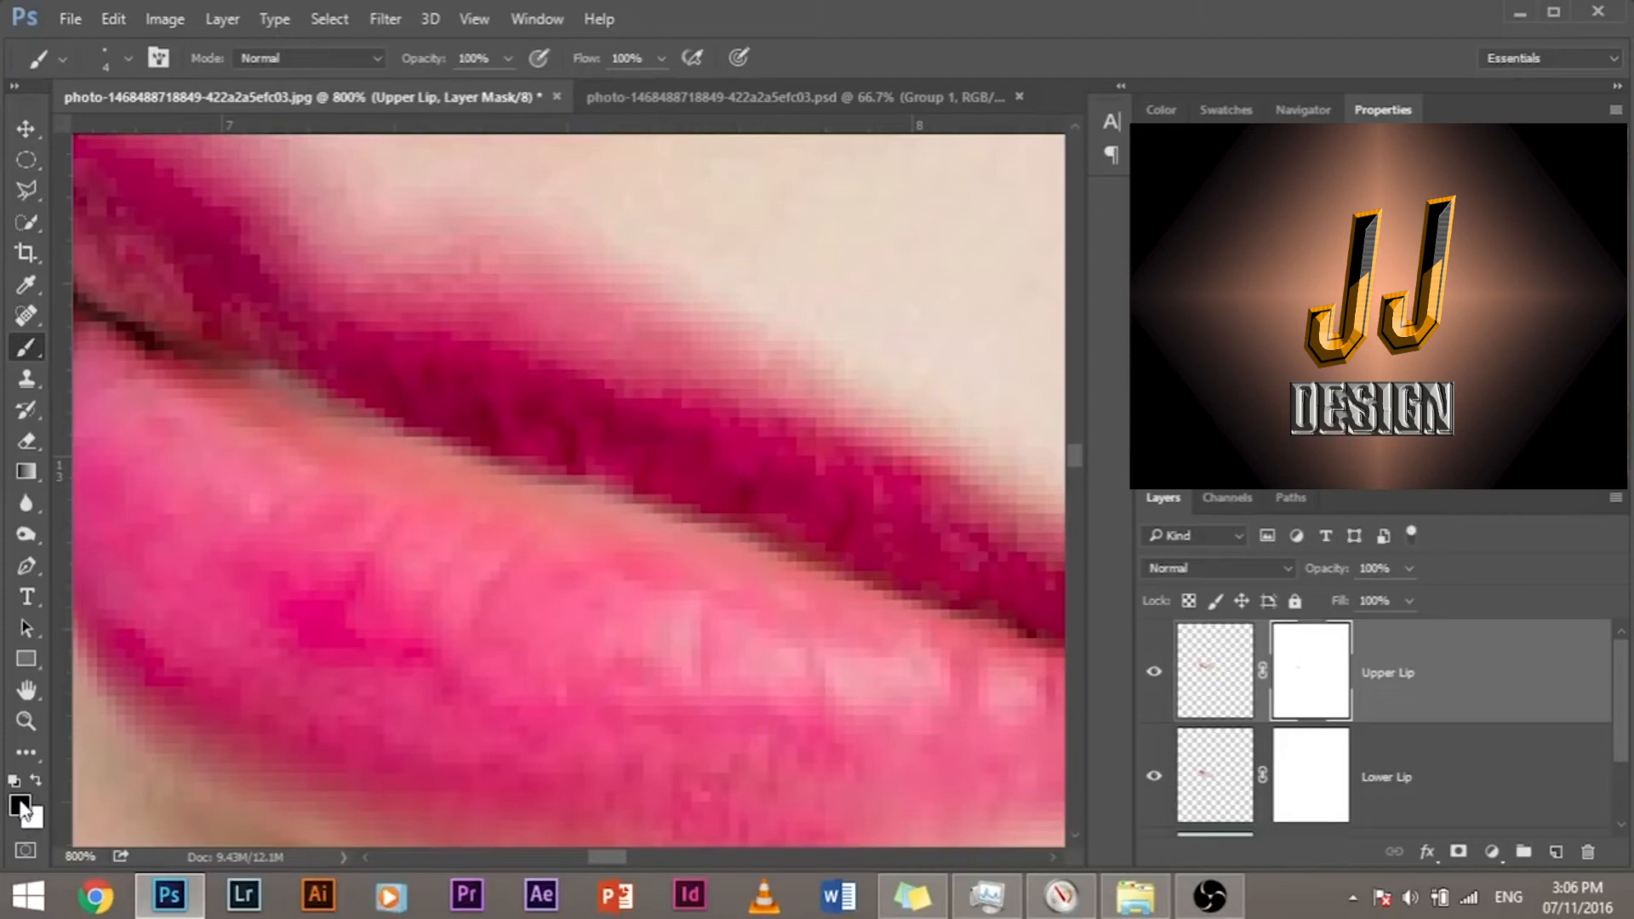
key(x)
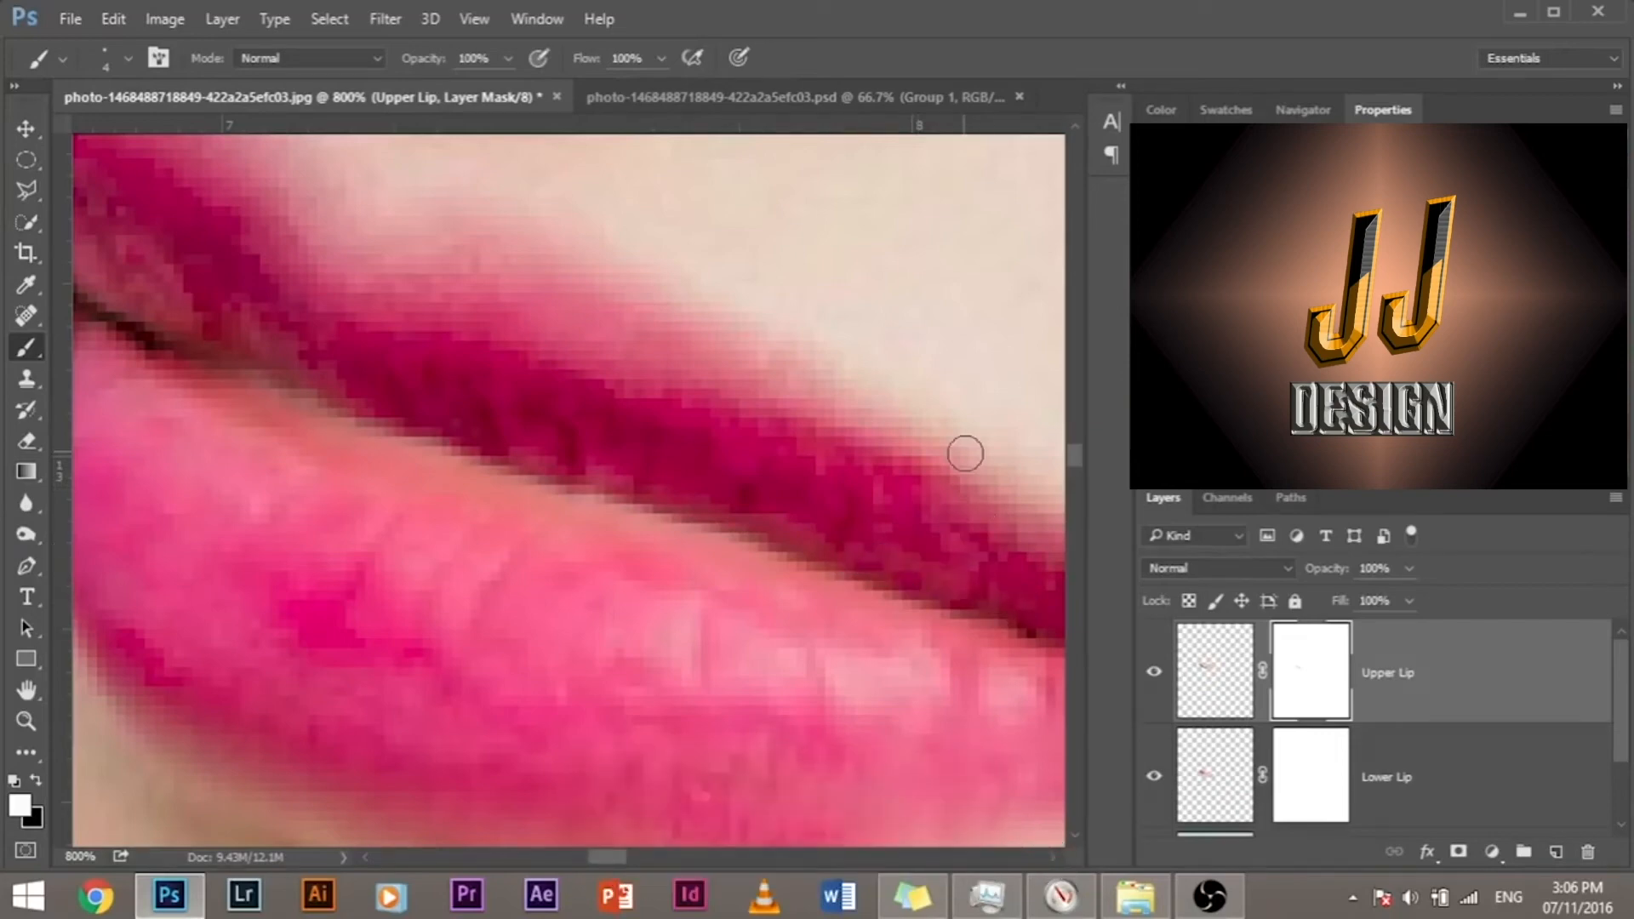
Step: Show the Back layer to examine how the closed lips blend into the whole face, and hide it again
scroll(965, 453, down, 3)
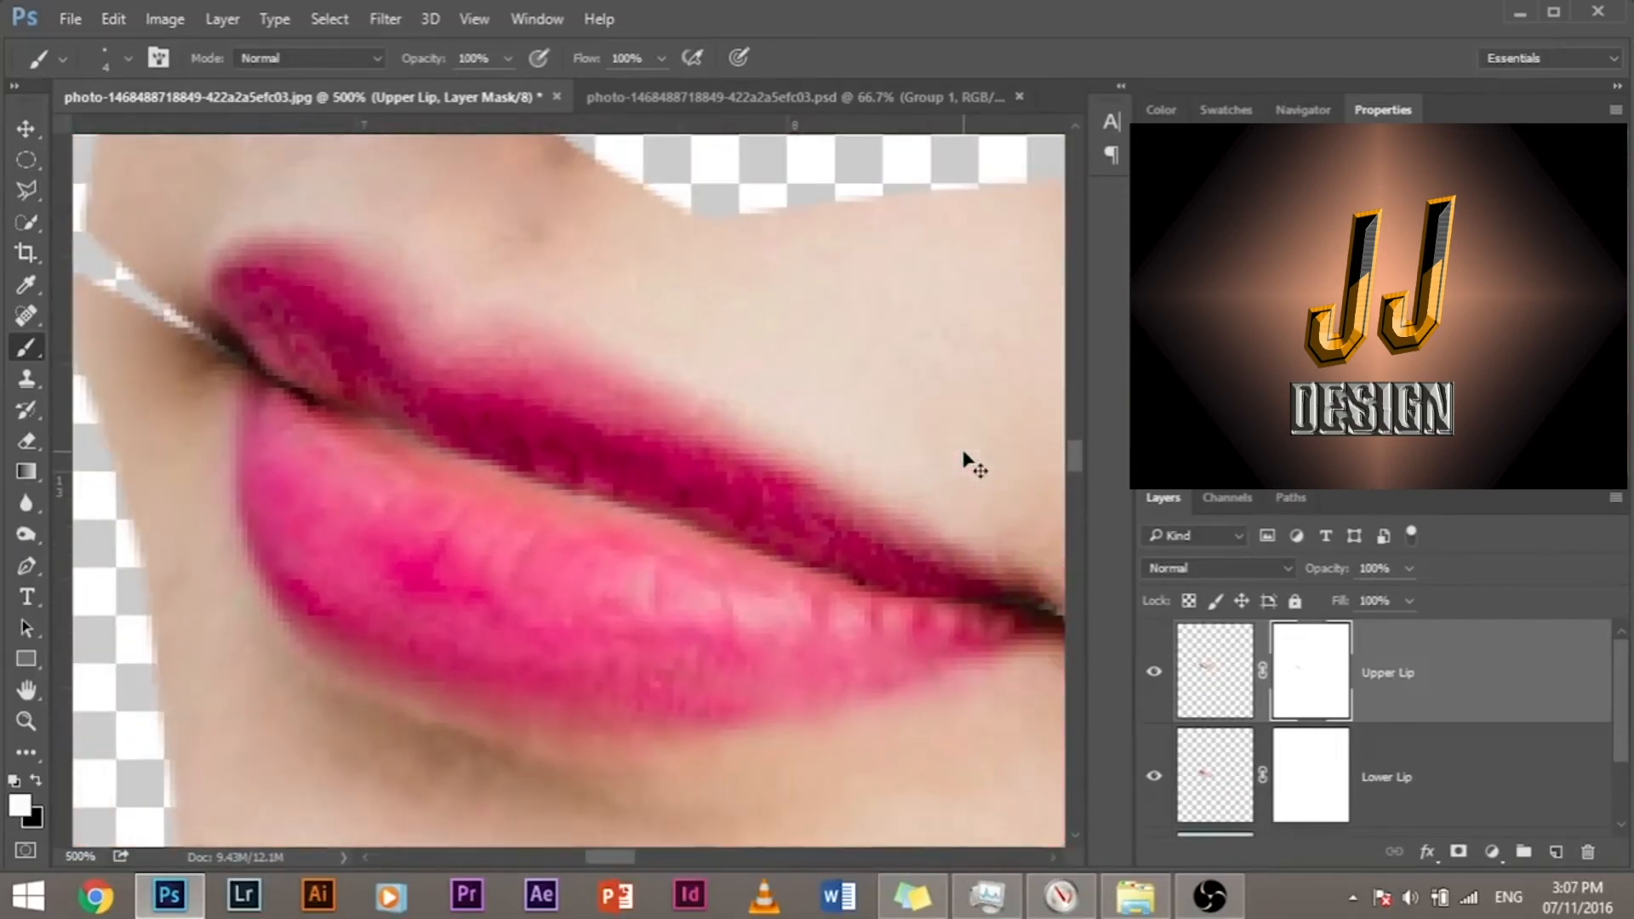
scroll(965, 453, down, 4)
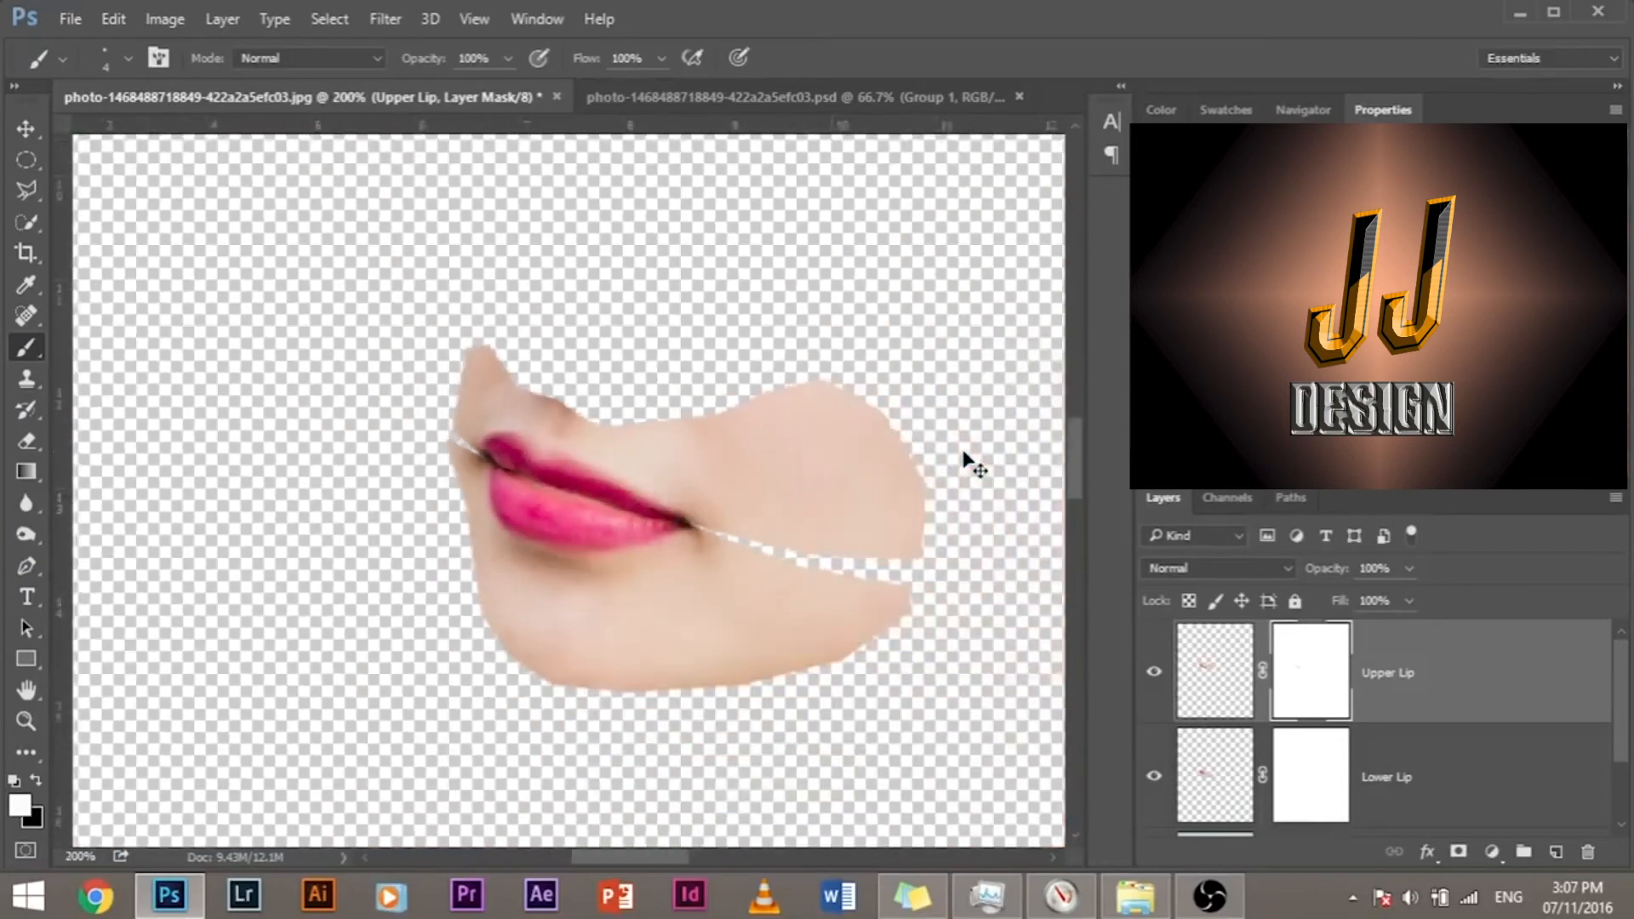
scroll(965, 460, down, 1)
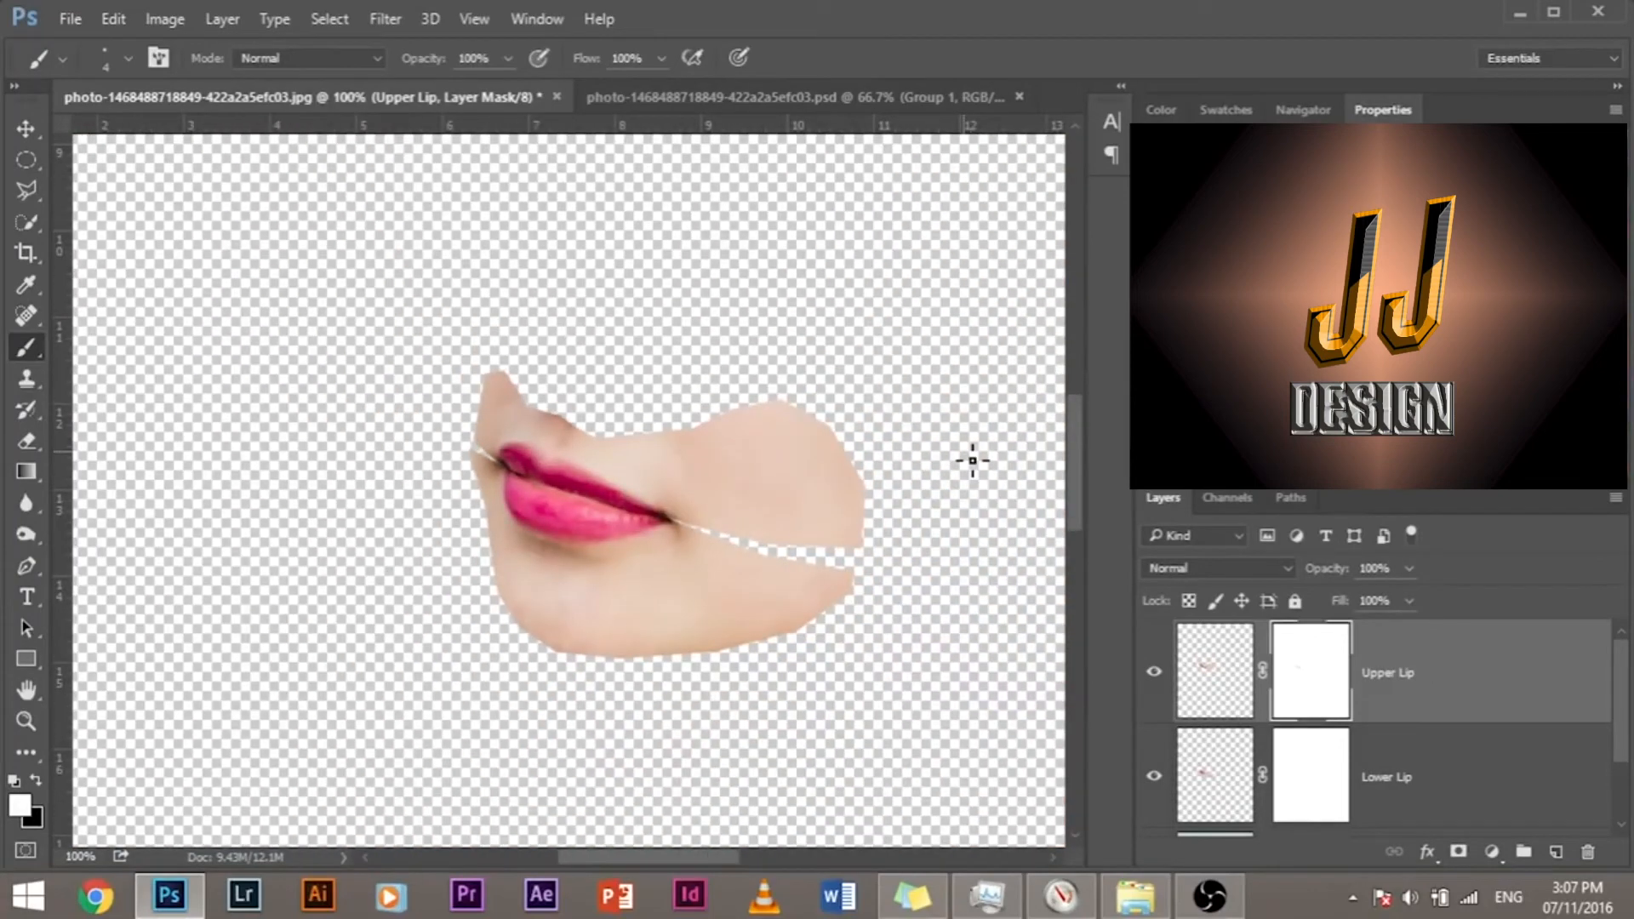
scroll(997, 443, down, 1)
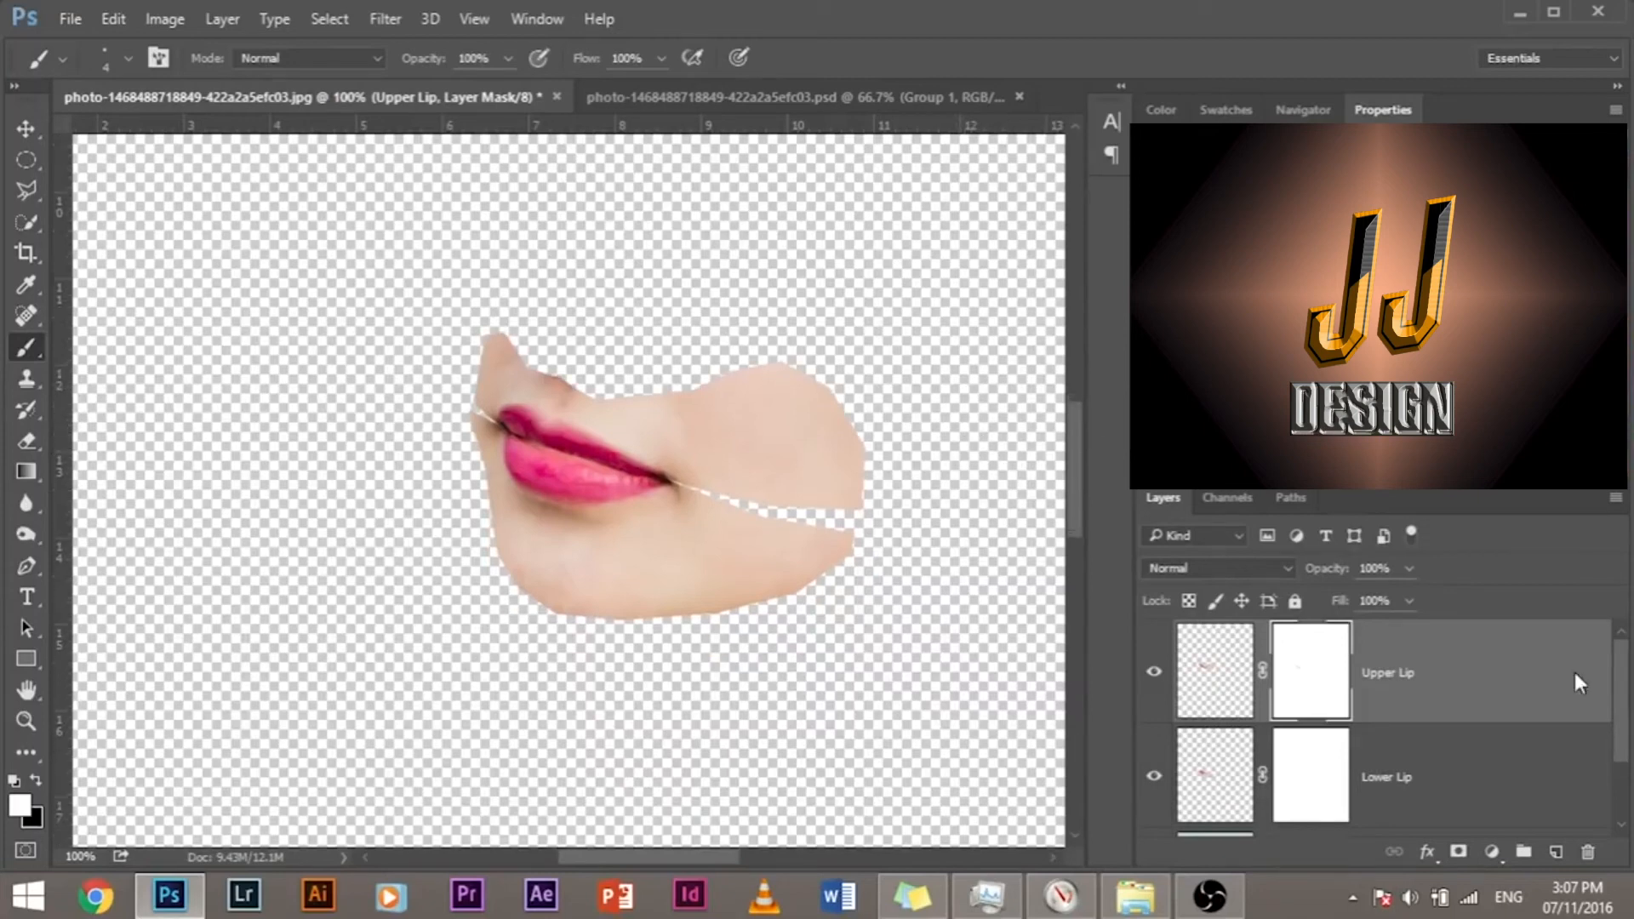
scroll(1457, 737, down, 2)
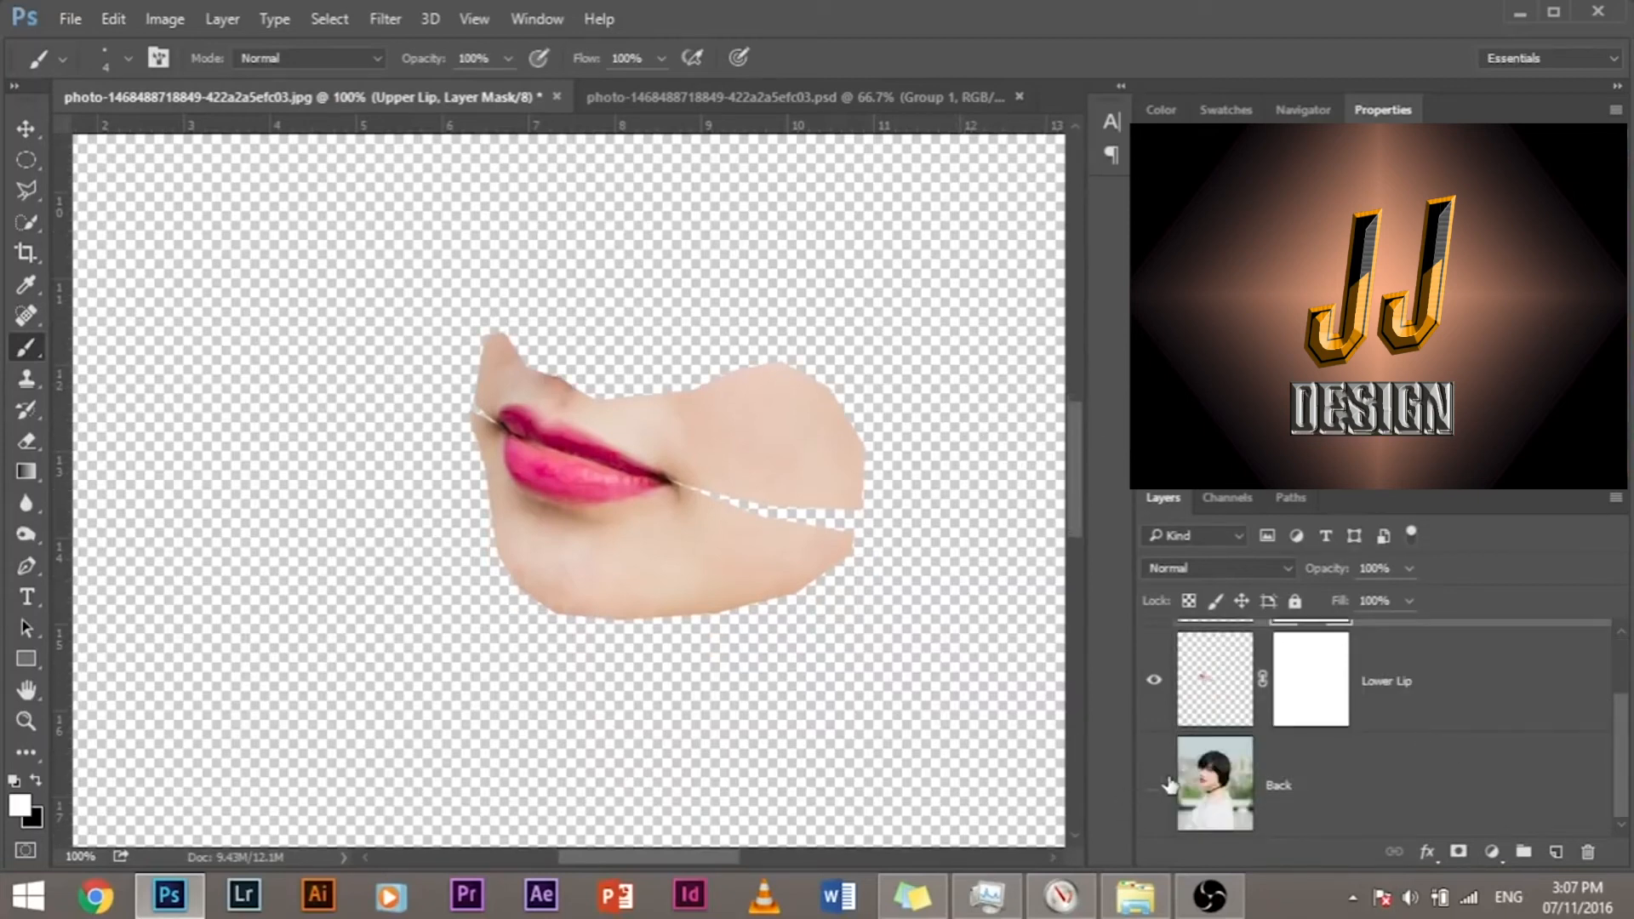
click(1164, 785)
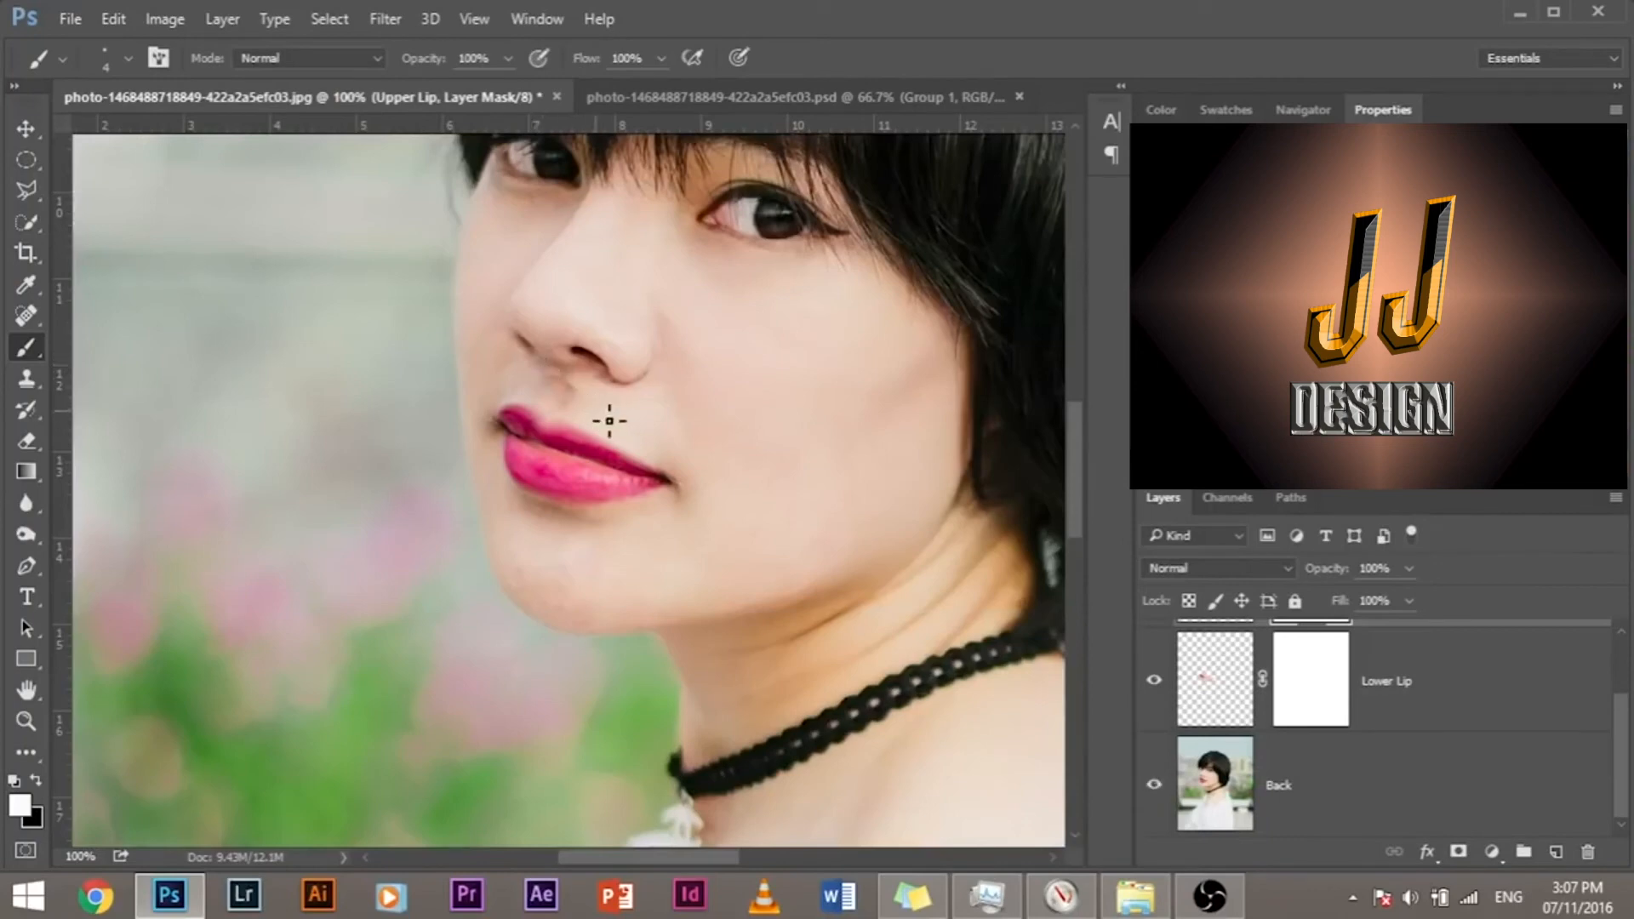
scroll(593, 425, up, 2)
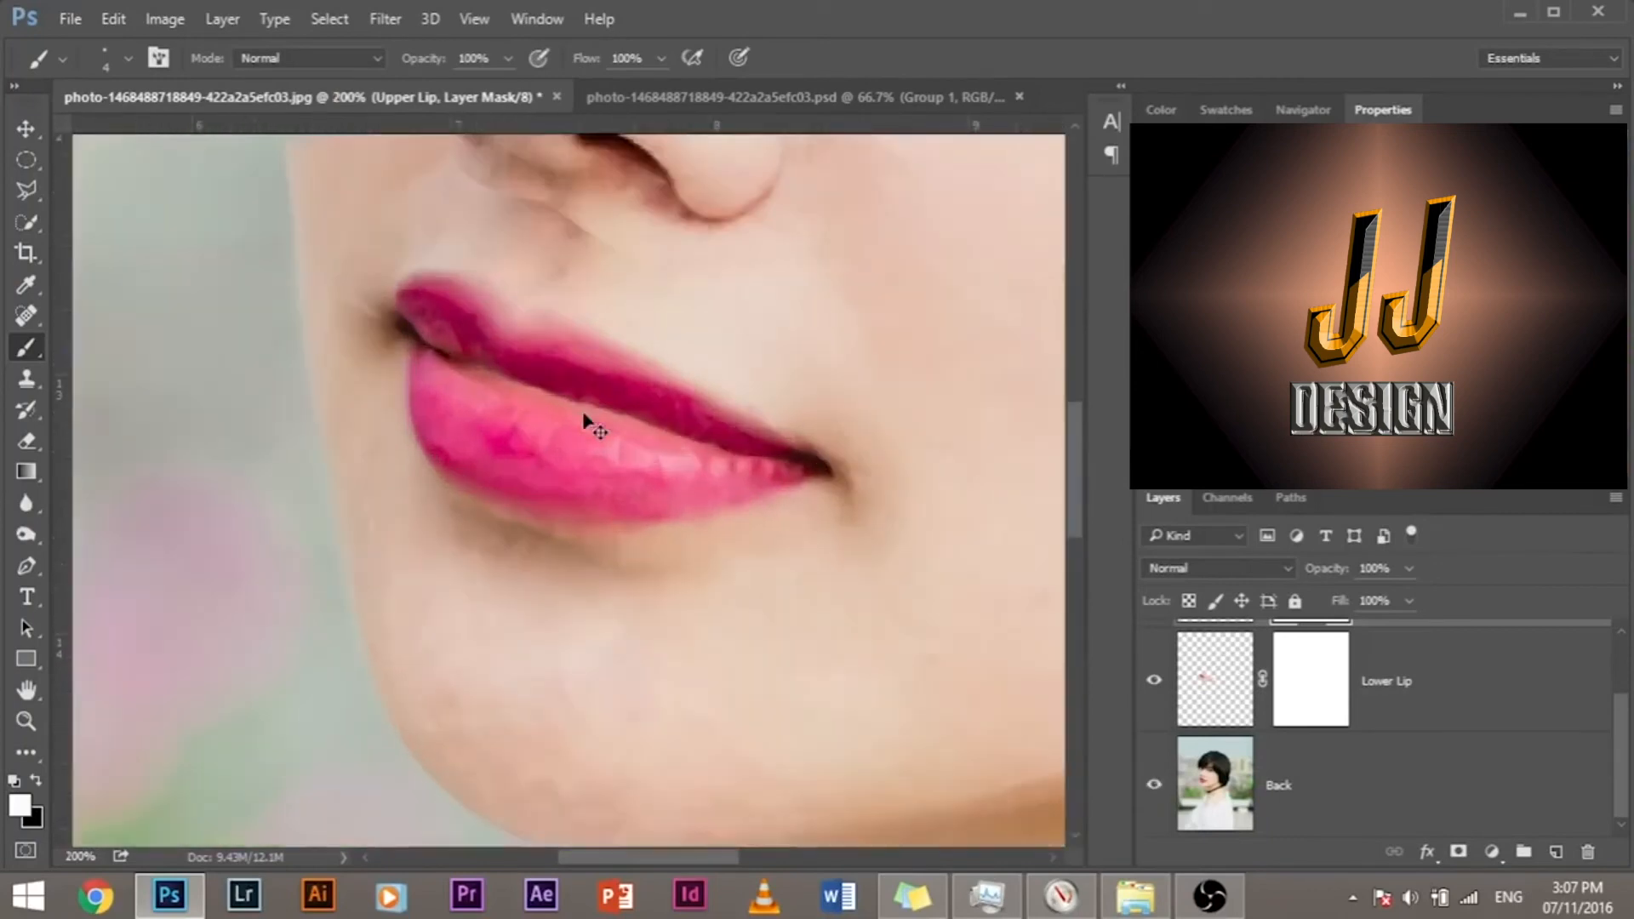
drag(536, 445, 511, 530)
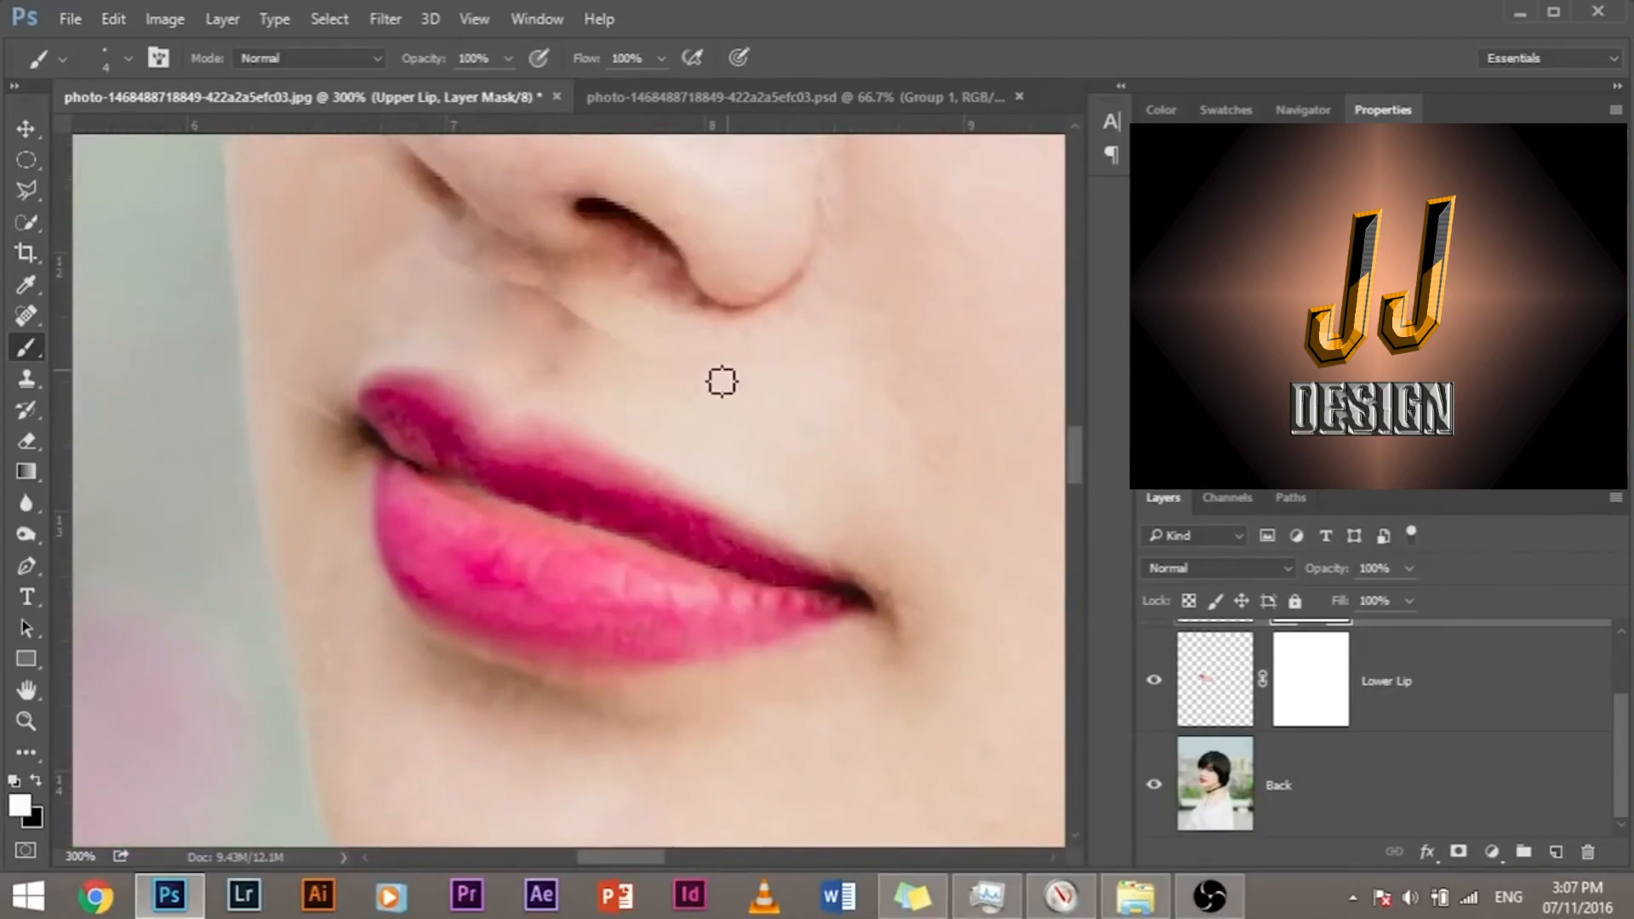
drag(756, 351, 508, 343)
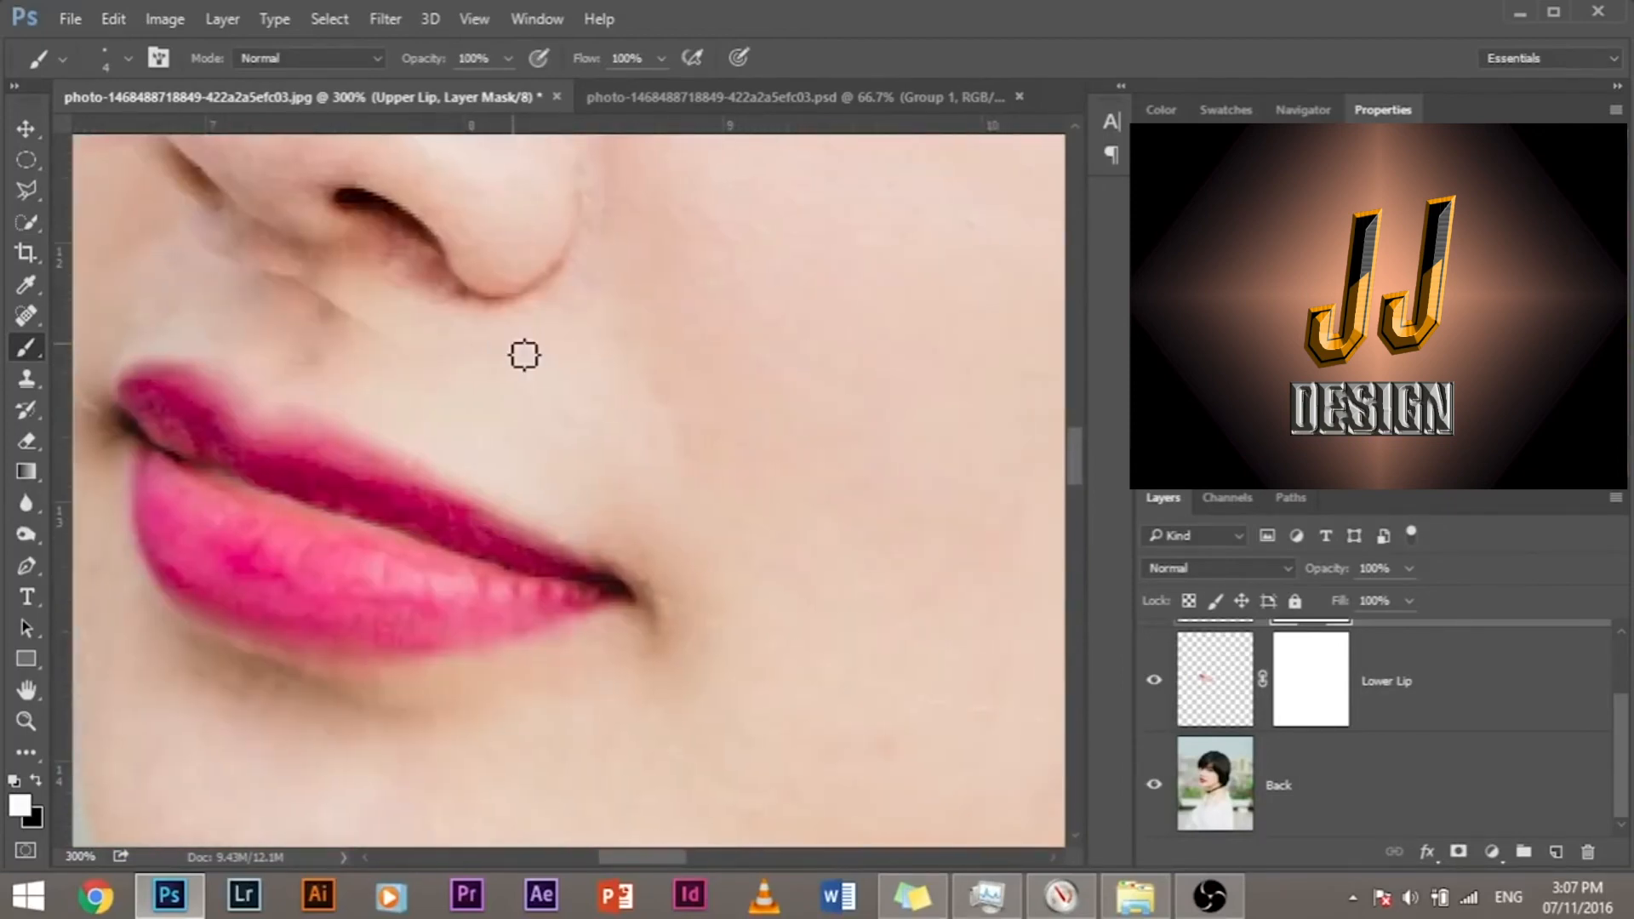
scroll(523, 354, down, 3)
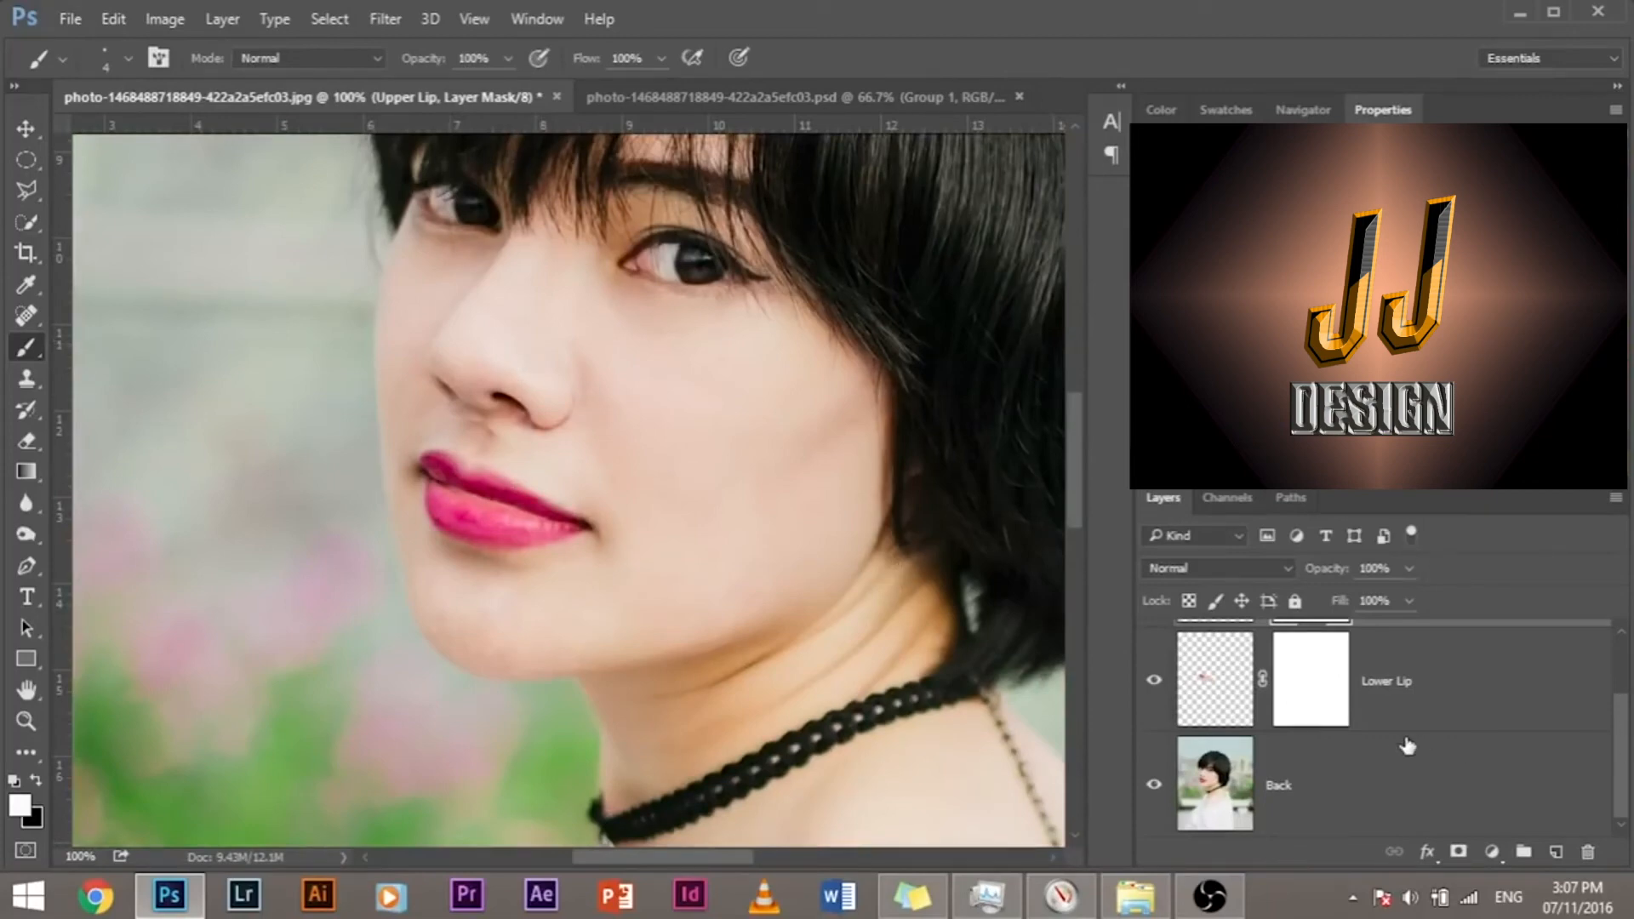
scroll(1407, 747, up, 1)
scroll(1396, 748, down, 1)
click(1154, 784)
scroll(1302, 740, up, 2)
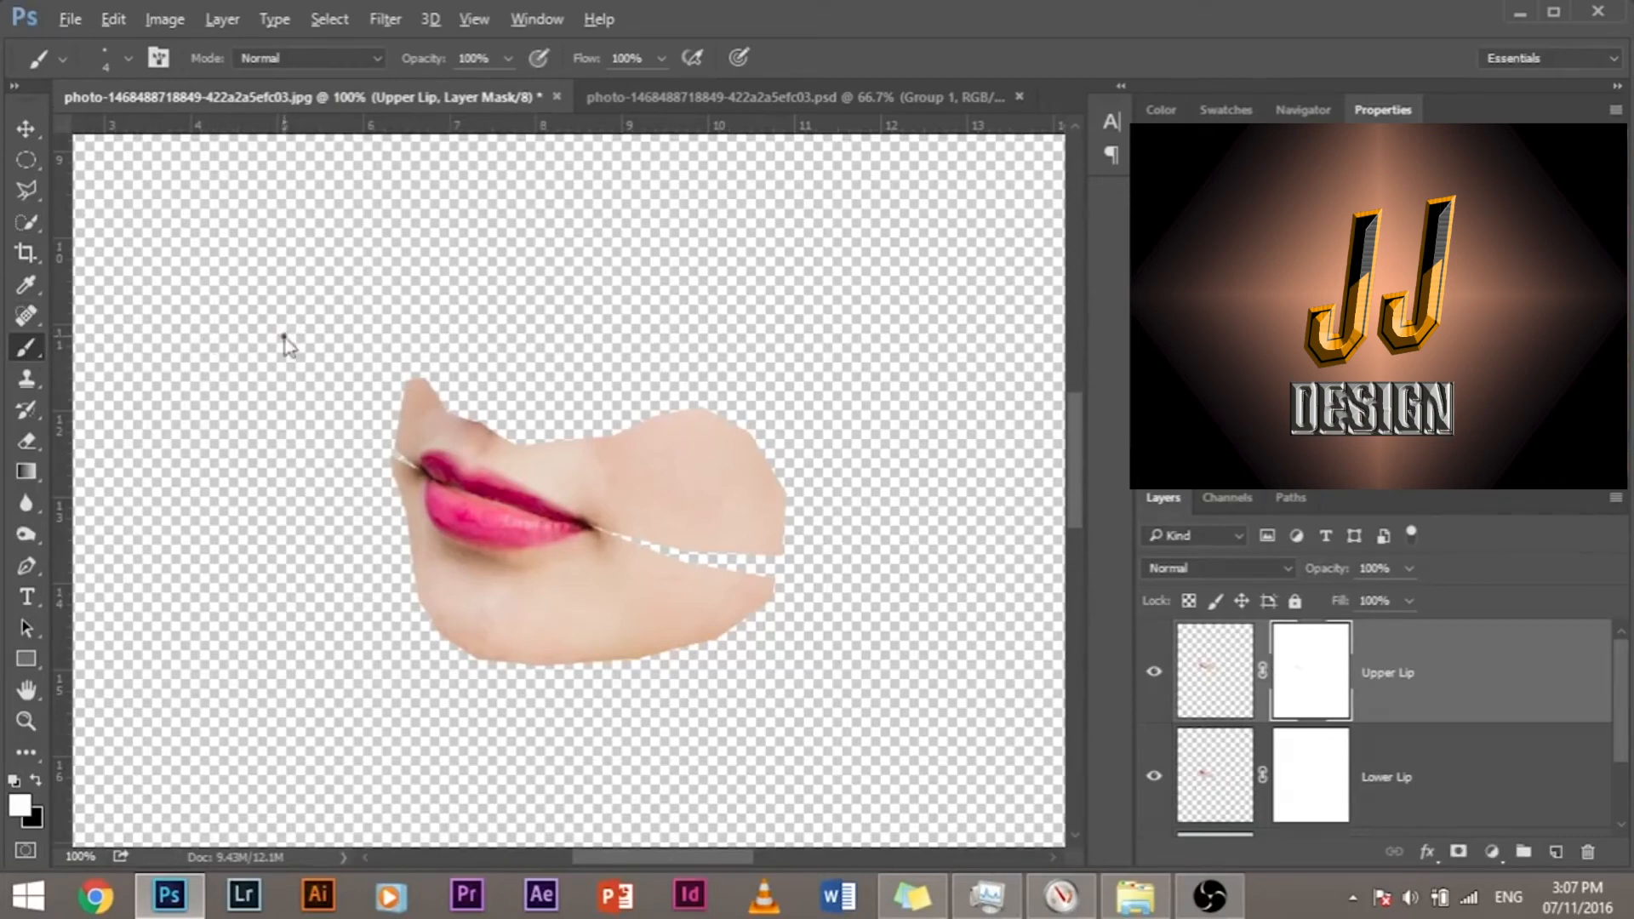
Step: Fade the outer cheek edge on the Upper Lip mask with a size 132 black brush at 30% flow
mouse_move(285, 335)
mouse_down()
mouse_move(379, 341)
mouse_move(364, 352)
mouse_up()
double_click(636, 57)
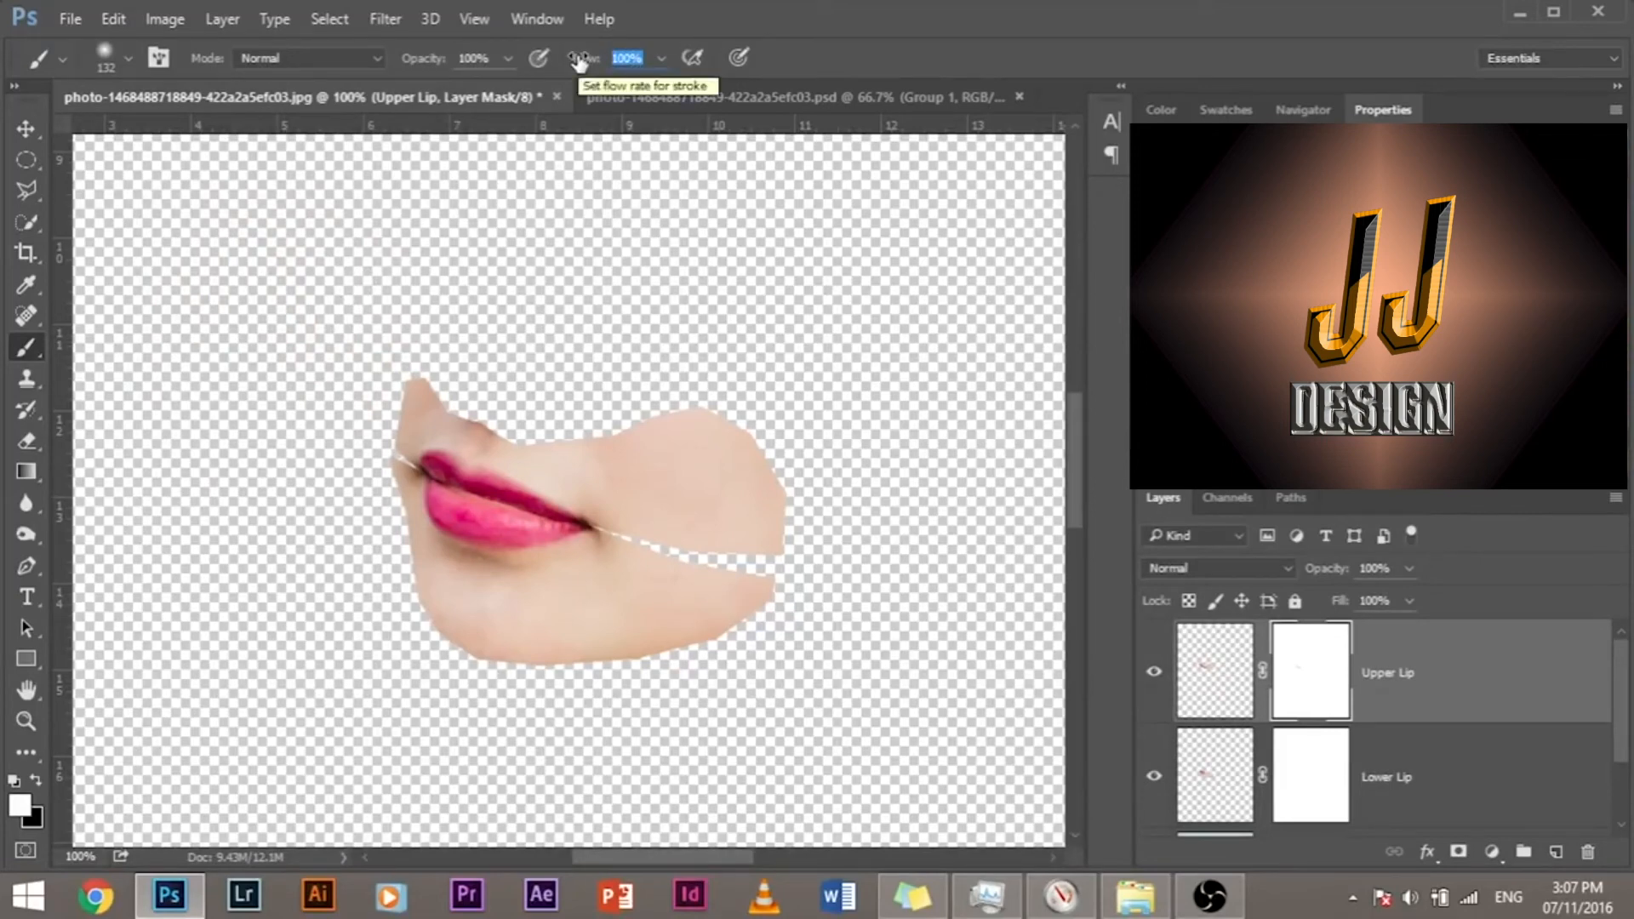
text(3)
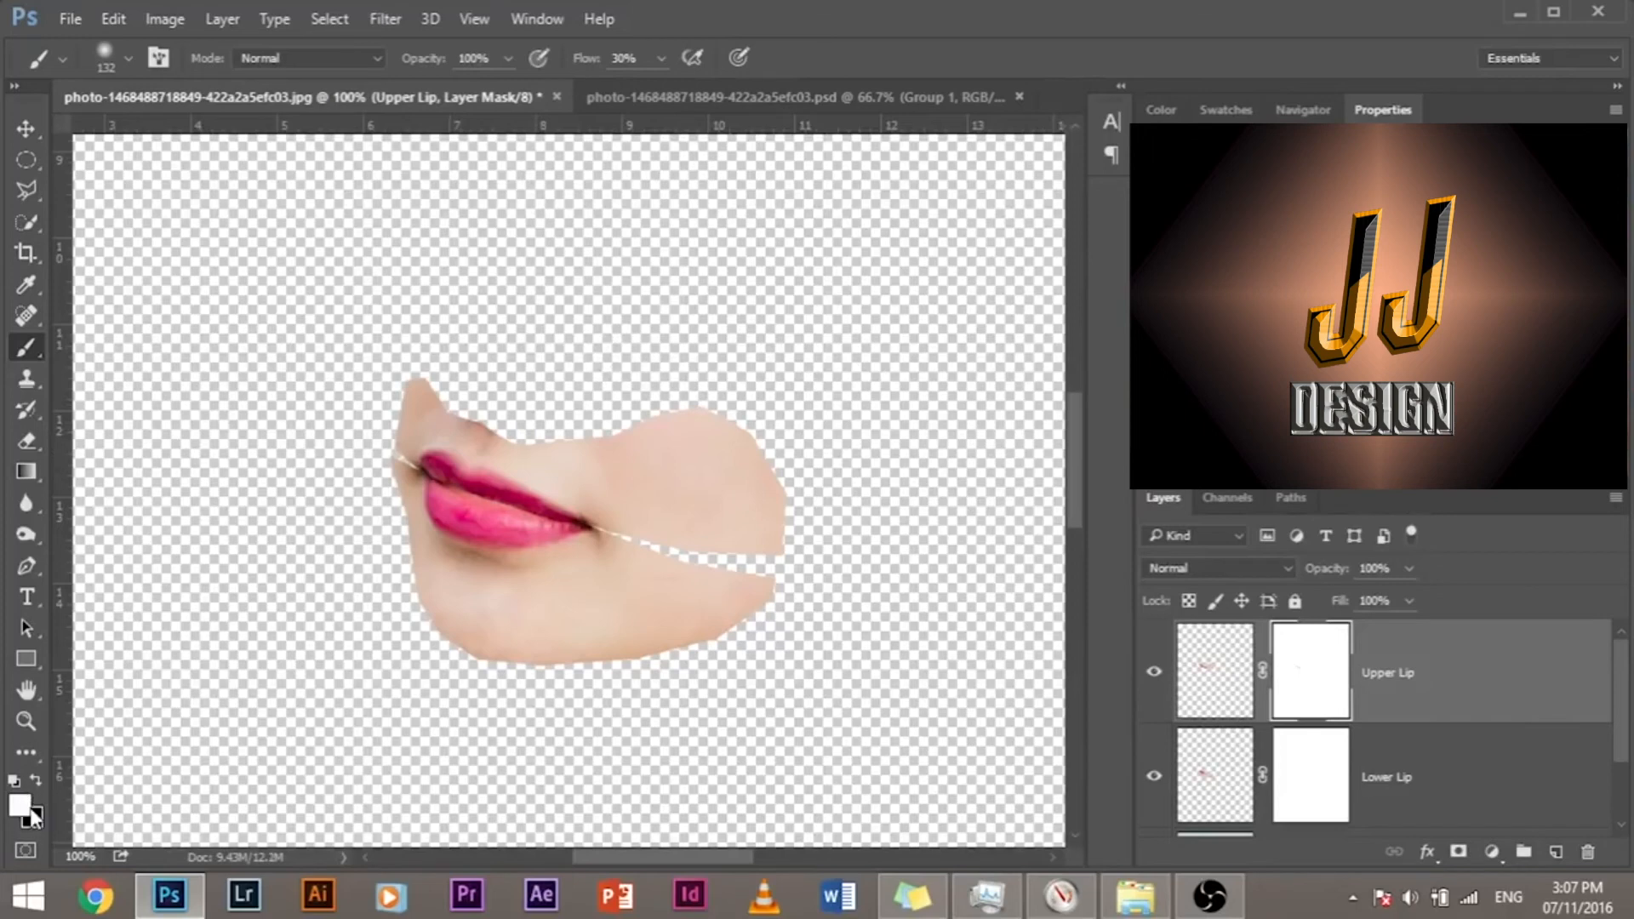
key(x)
mouse_move(649, 312)
mouse_down()
mouse_move(660, 354)
mouse_move(613, 317)
mouse_move(636, 339)
mouse_move(555, 333)
mouse_move(714, 405)
mouse_move(779, 477)
mouse_up()
Step: Soften the skin edge below the nose and above the upper lip on the Upper Lip mask with a size 40 brush
key(ctrl+plus)
key(ctrl+plus)
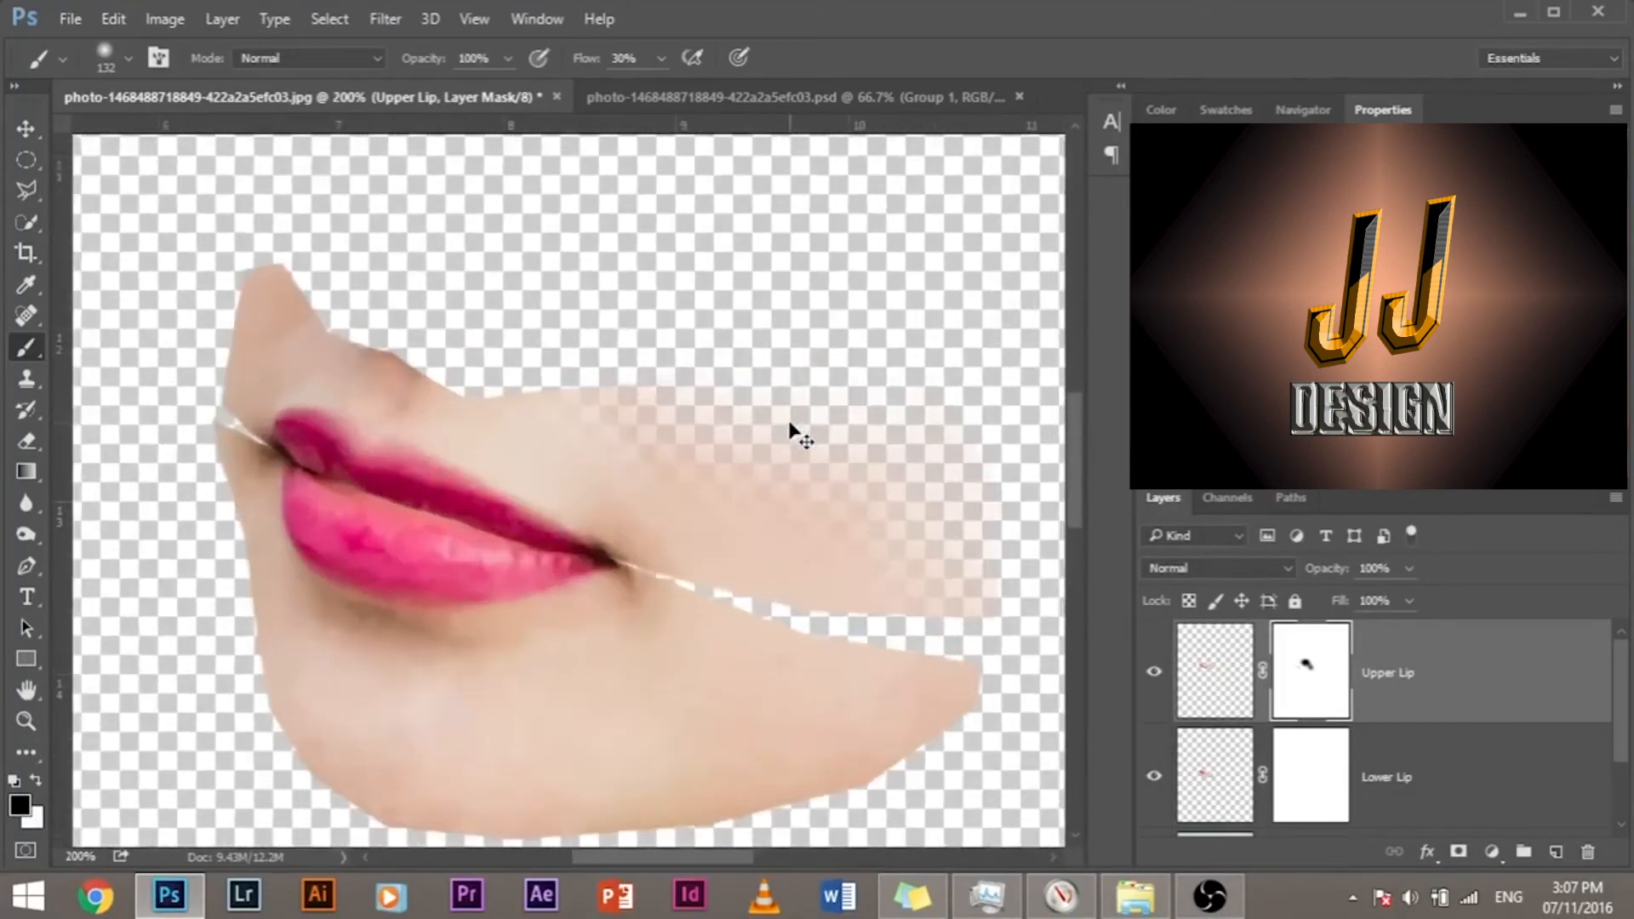
drag(774, 349, 647, 323)
mouse_move(439, 271)
mouse_down()
mouse_move(359, 272)
mouse_move(388, 281)
mouse_up()
mouse_move(226, 245)
mouse_down()
mouse_move(362, 340)
mouse_move(451, 353)
mouse_move(558, 287)
mouse_move(624, 383)
mouse_up()
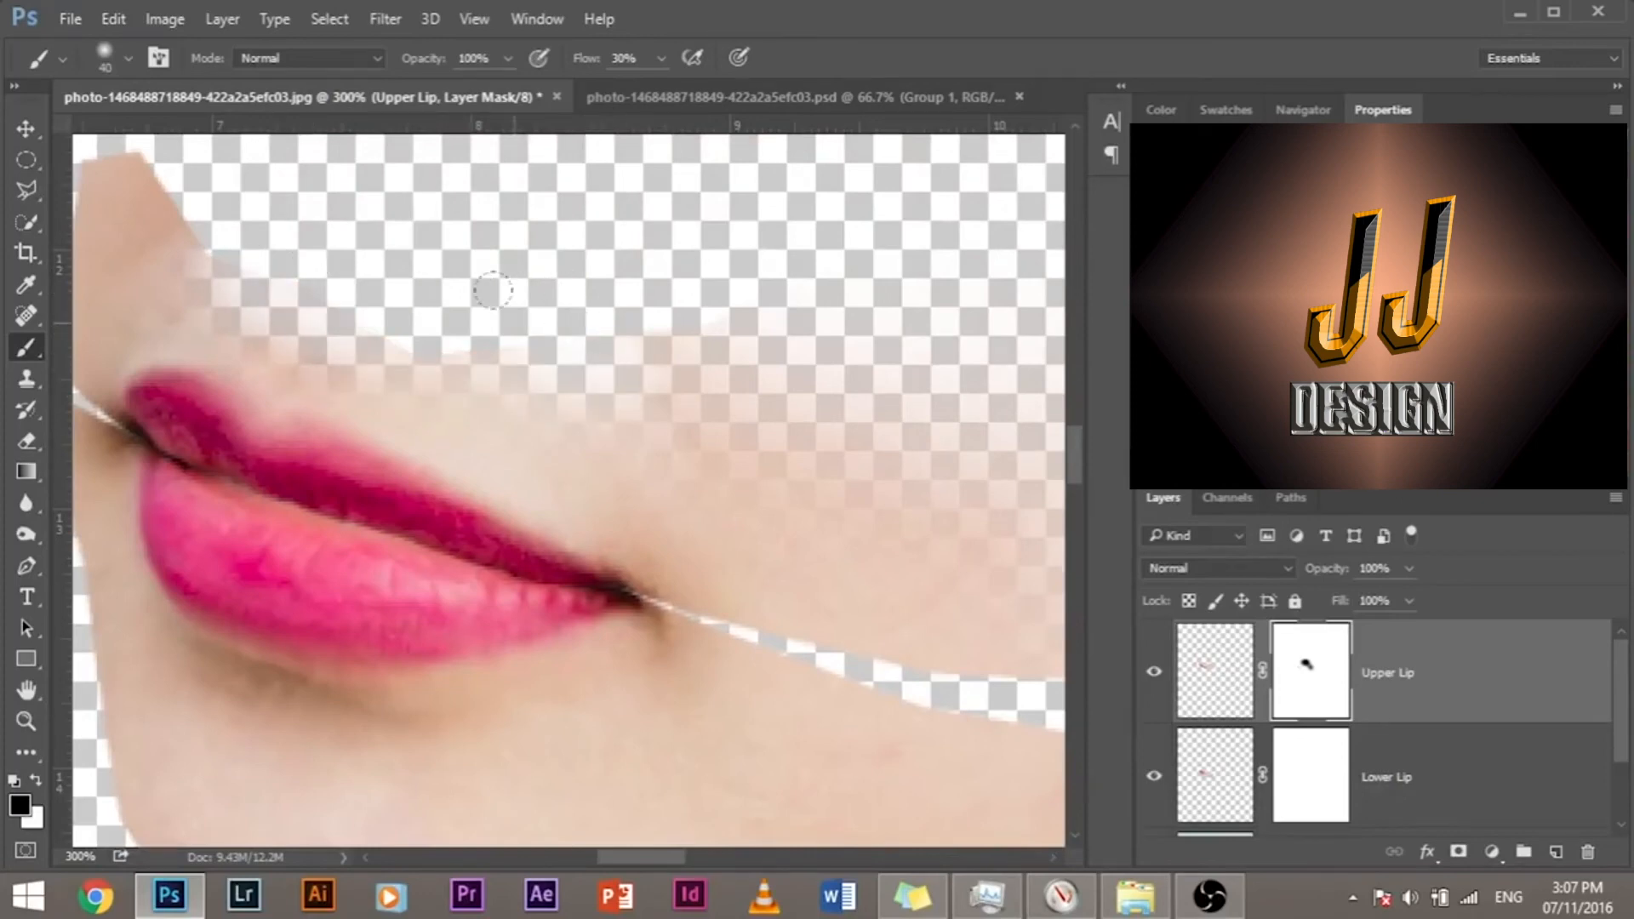
drag(472, 268, 655, 376)
mouse_move(228, 231)
mouse_down()
mouse_move(316, 222)
mouse_move(288, 266)
mouse_move(336, 282)
mouse_up()
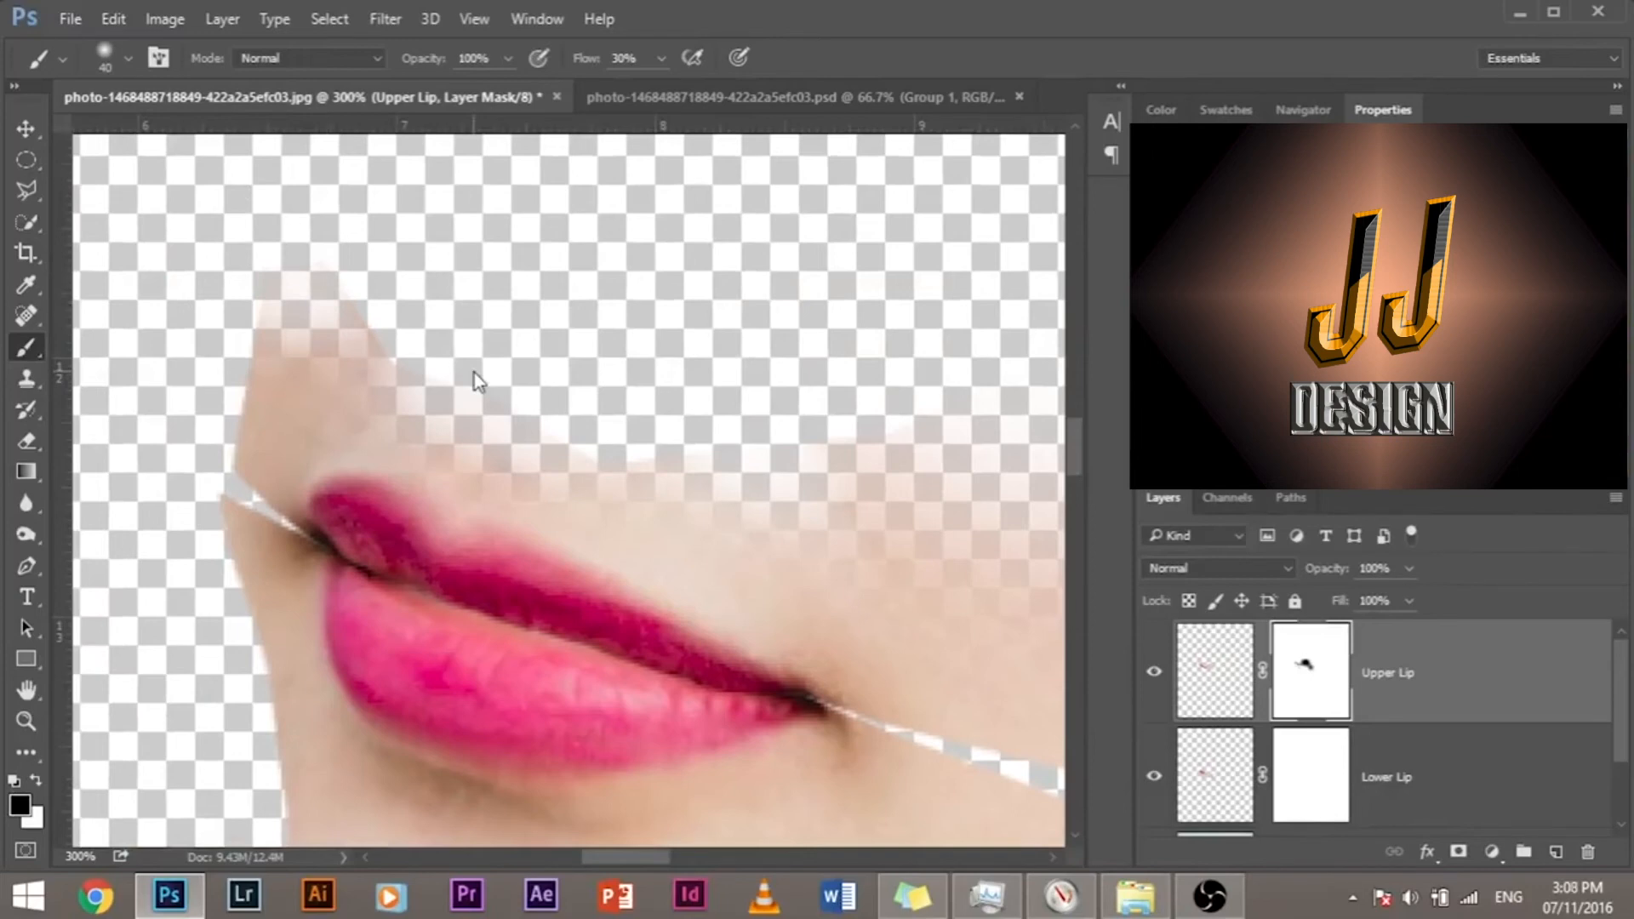
Step: Fade the Upper Lip layer's outer skin edge beside the far mouth corner, reducing the brush to size 18 near the lip
mouse_move(212, 266)
mouse_down()
mouse_move(173, 377)
mouse_move(175, 474)
mouse_up()
drag(177, 668, 157, 575)
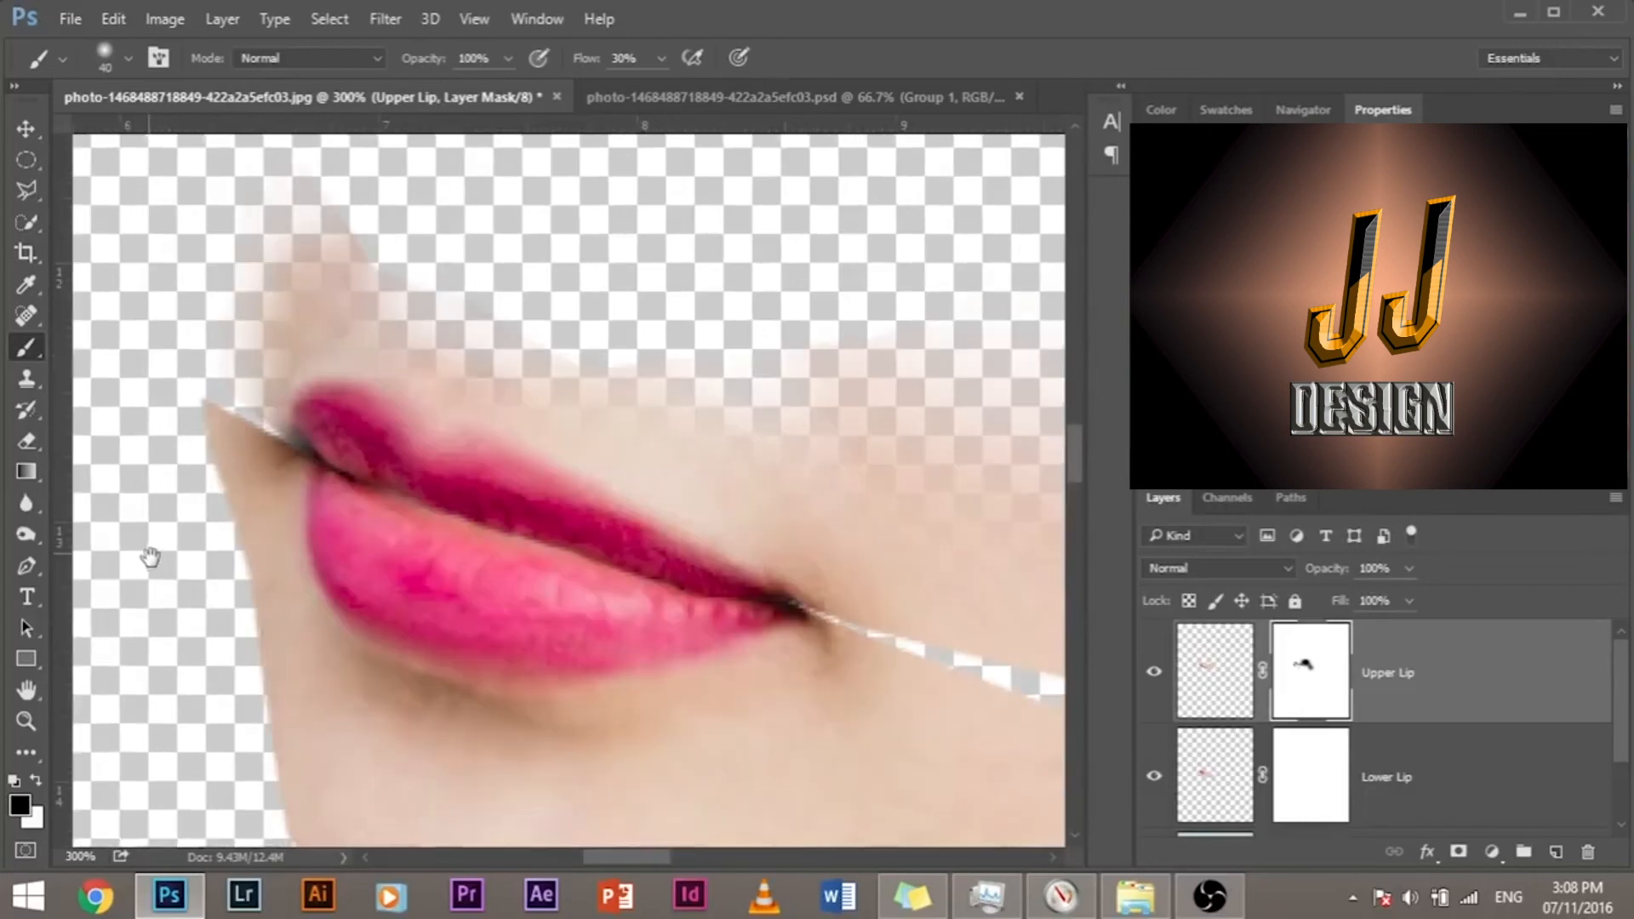
alt+right_click(238, 489)
mouse_move(200, 483)
mouse_down()
mouse_move(217, 489)
mouse_move(113, 382)
mouse_up()
Step: Fade the Upper Lip layer's lower cheek edge outward from the near mouth corner with a size 35 brush
drag(524, 621, 288, 493)
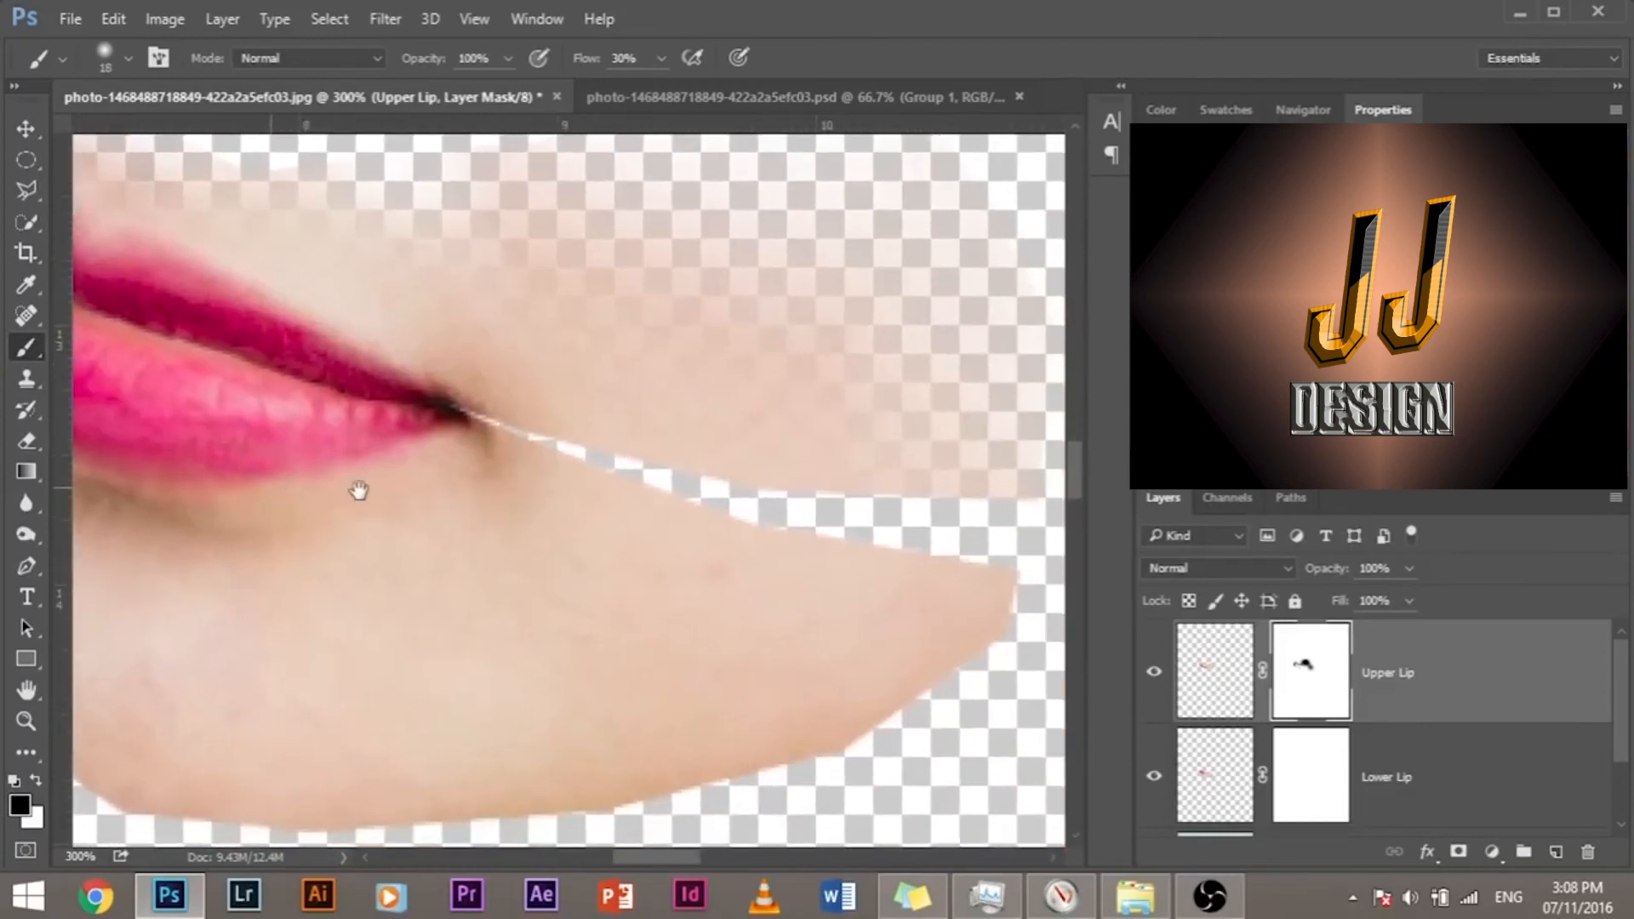
alt+right_click(510, 366)
mouse_move(473, 393)
mouse_down()
mouse_move(562, 417)
mouse_move(508, 434)
mouse_up()
alt+right_click(564, 482)
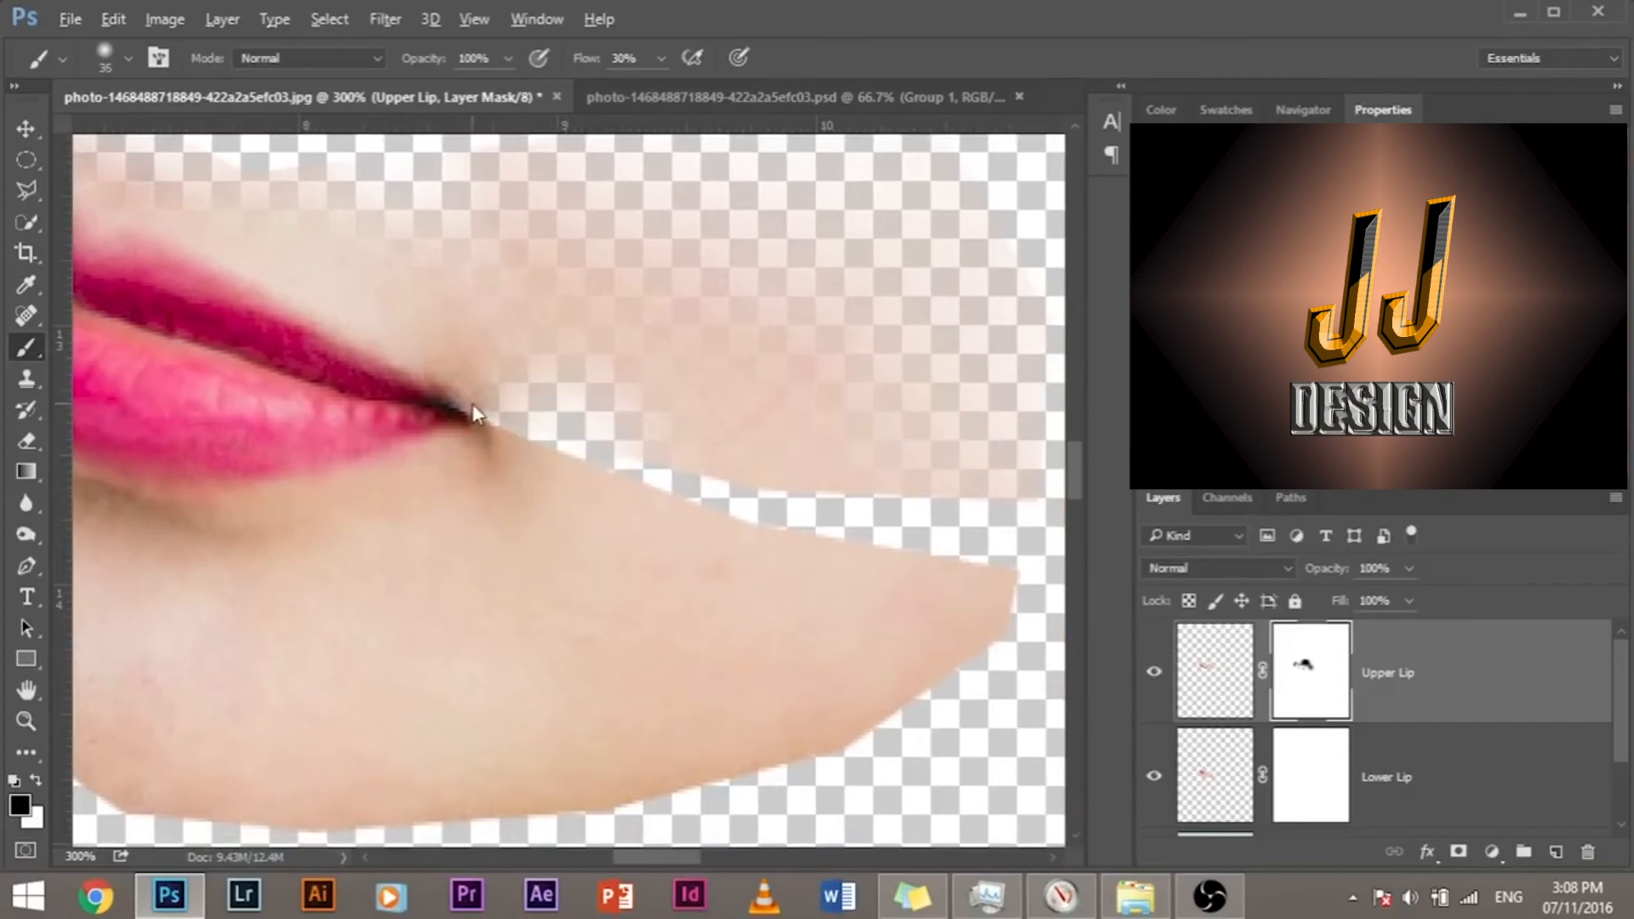
mouse_move(566, 417)
mouse_down()
mouse_move(644, 465)
mouse_move(742, 491)
mouse_move(988, 497)
mouse_up()
drag(589, 728, 913, 760)
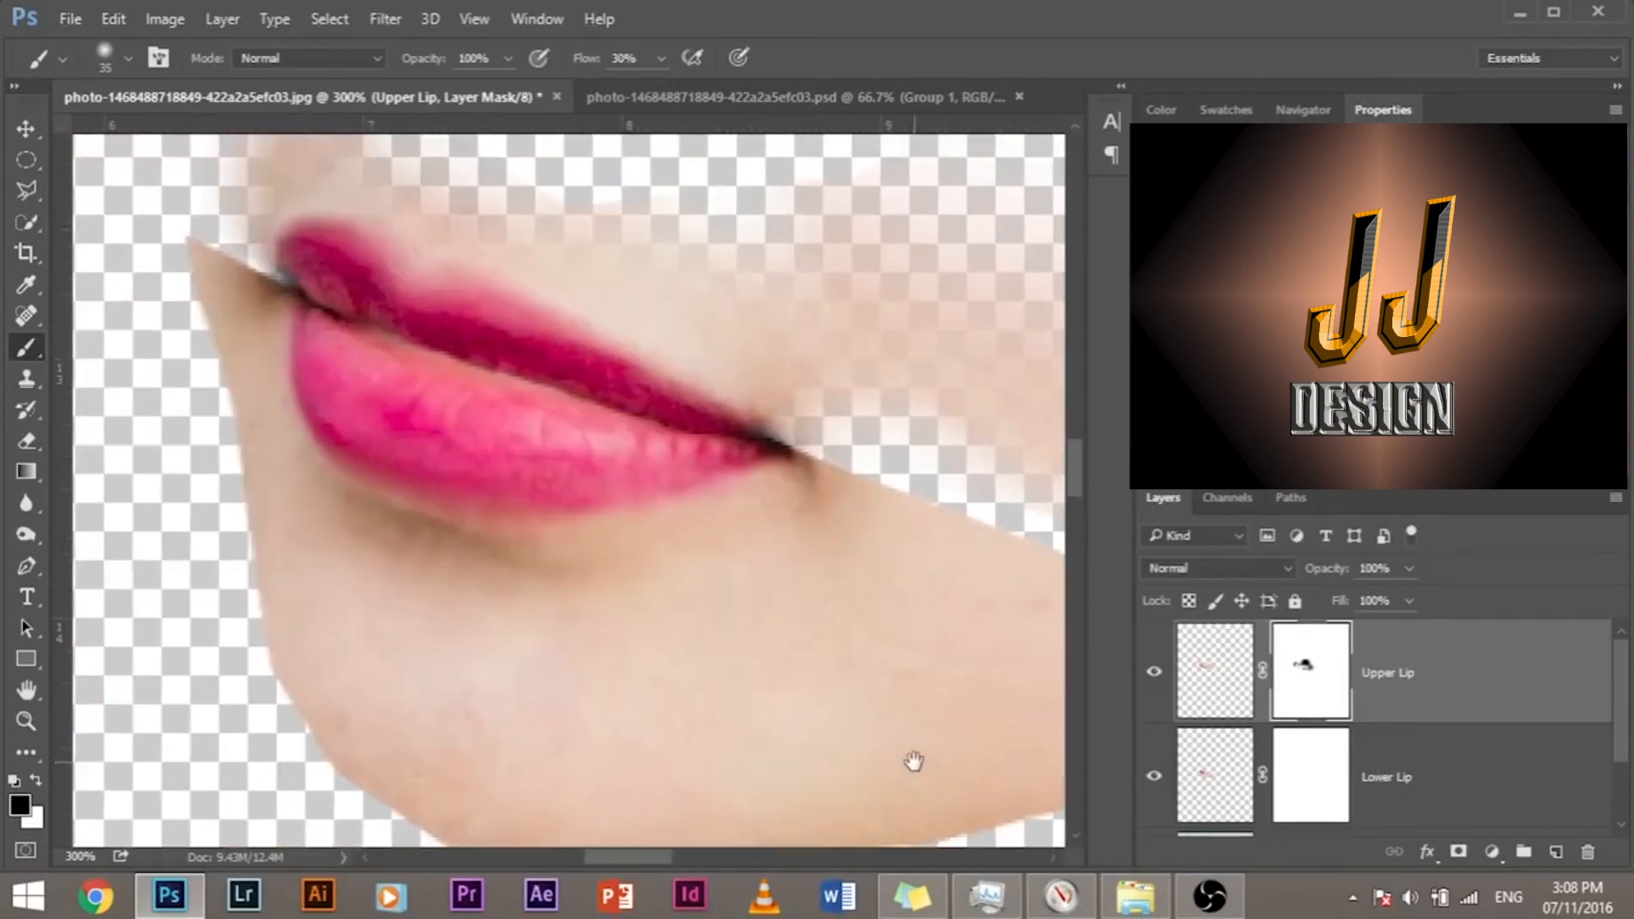
Step: Mask out the pointed skin tip beside the far mouth corner on the Lower Lip mask with a size 11 brush, then reduce the brush to 5
click(1317, 785)
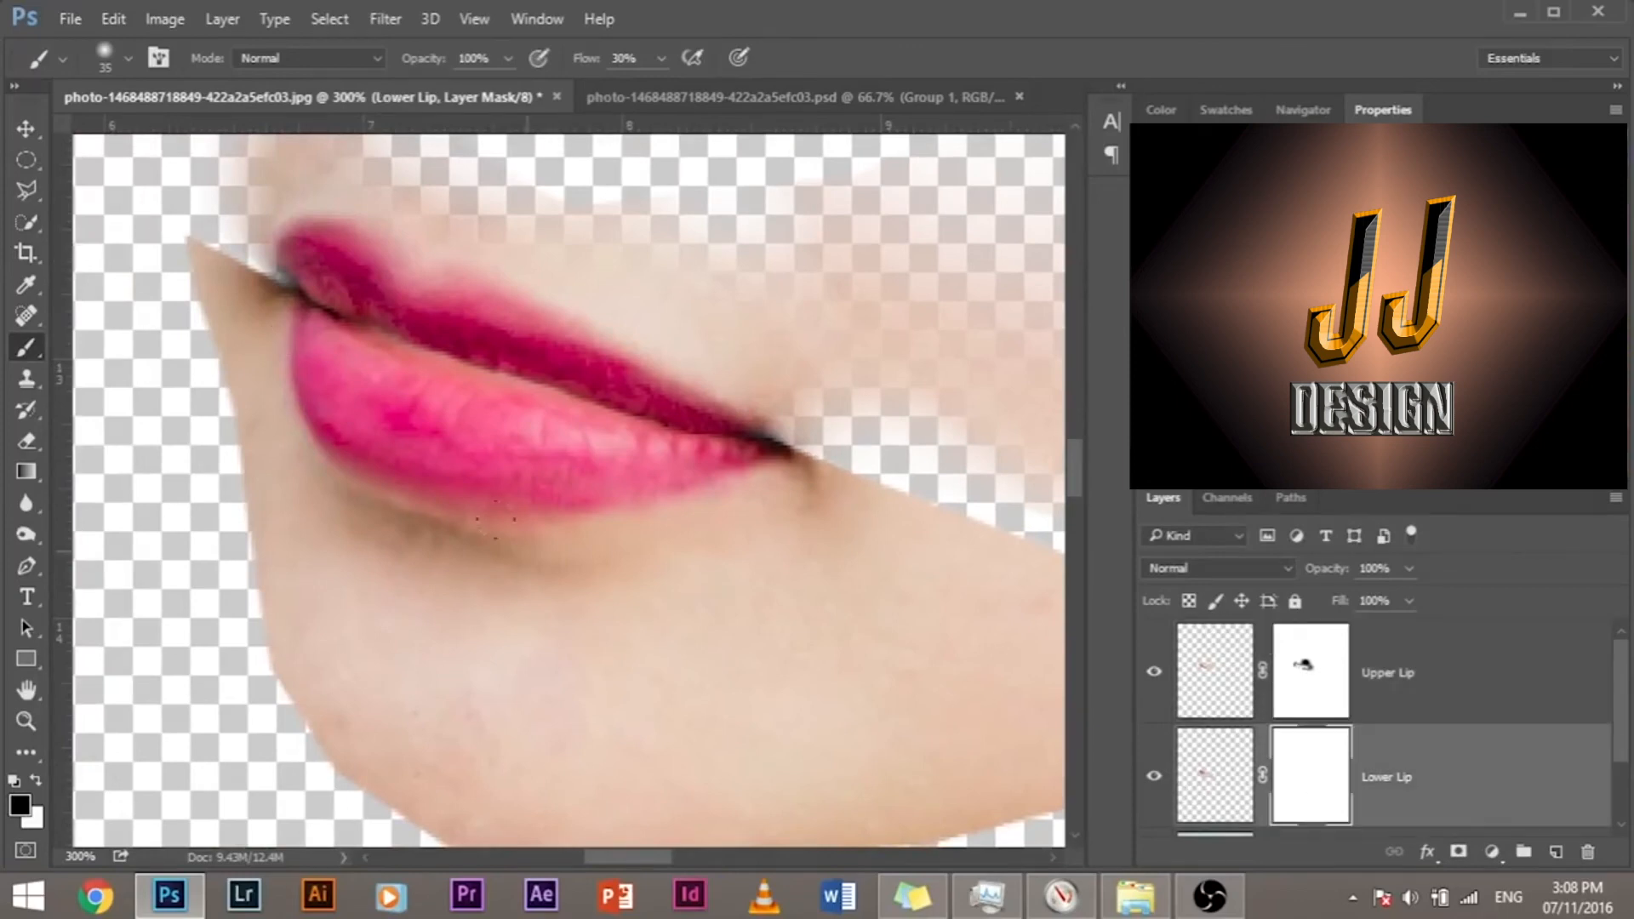
mouse_move(140, 292)
mouse_down()
mouse_move(171, 213)
mouse_move(200, 260)
mouse_move(179, 287)
mouse_move(233, 284)
mouse_move(219, 265)
mouse_move(287, 301)
mouse_move(252, 280)
mouse_up()
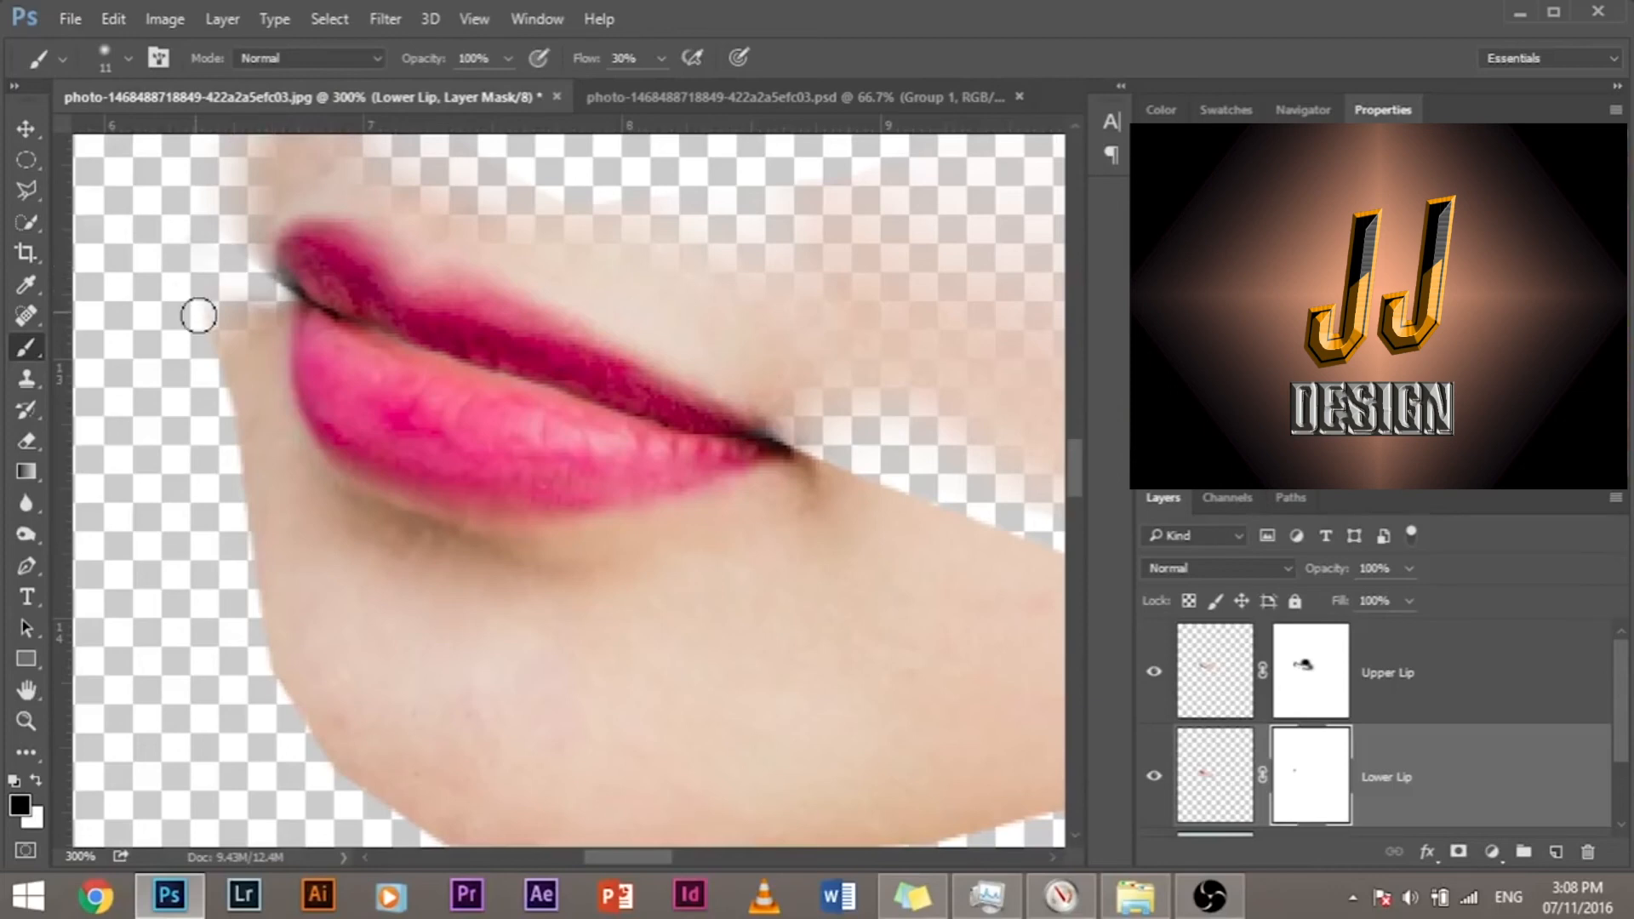
key(ctrl+plus)
key(ctrl+plus)
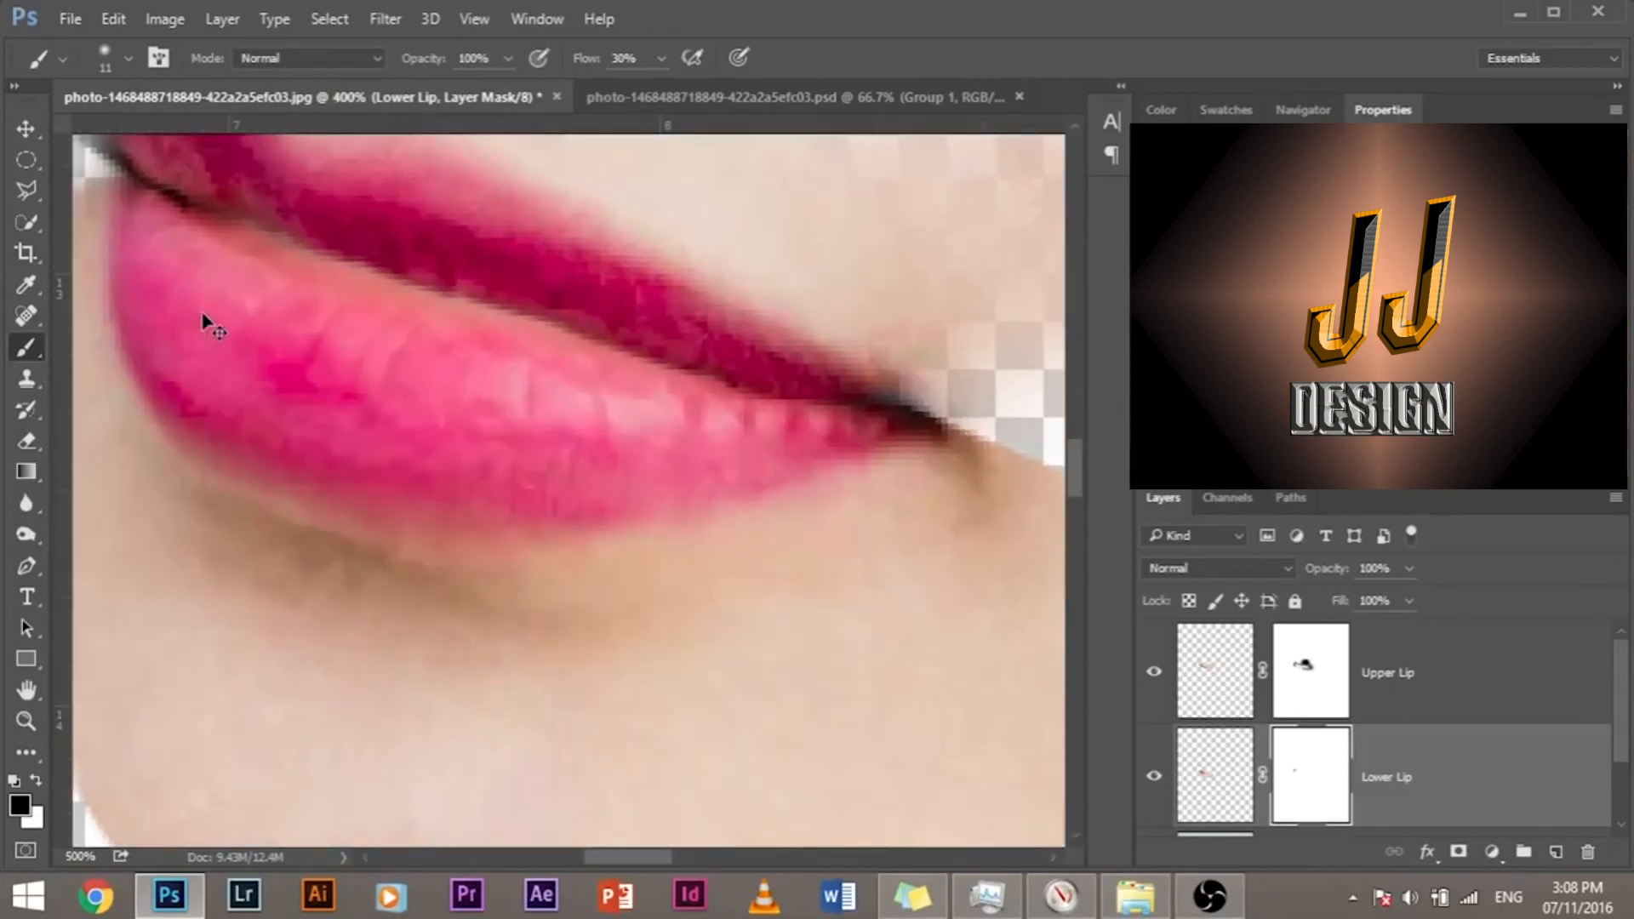
drag(200, 313, 449, 528)
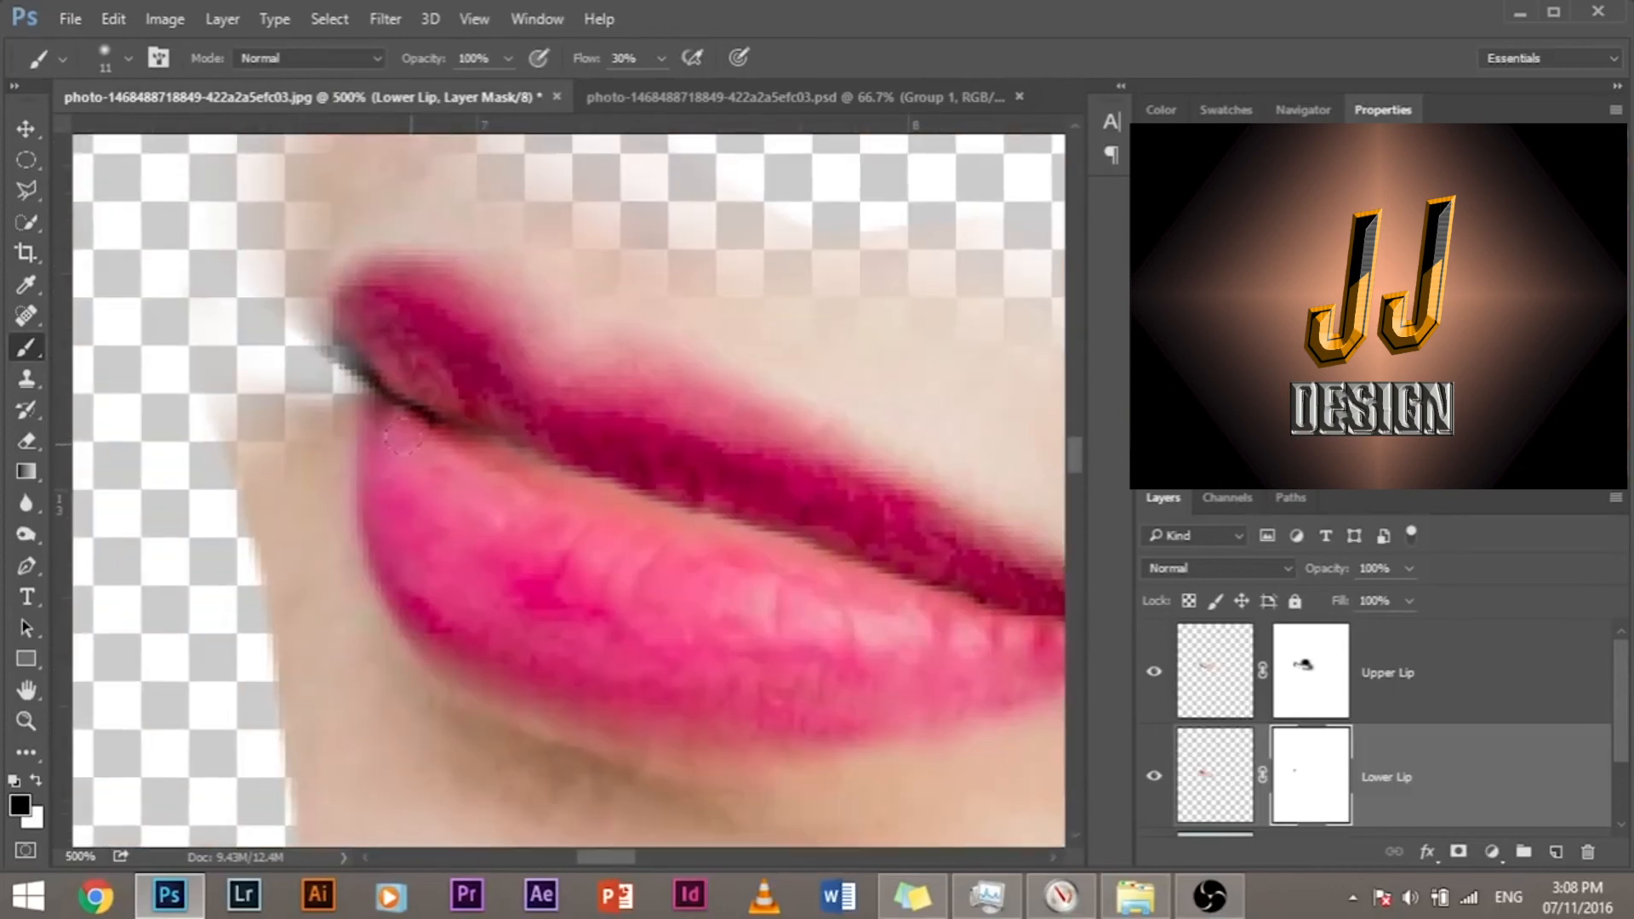
key(ctrl+plus)
key(ctrl+plus)
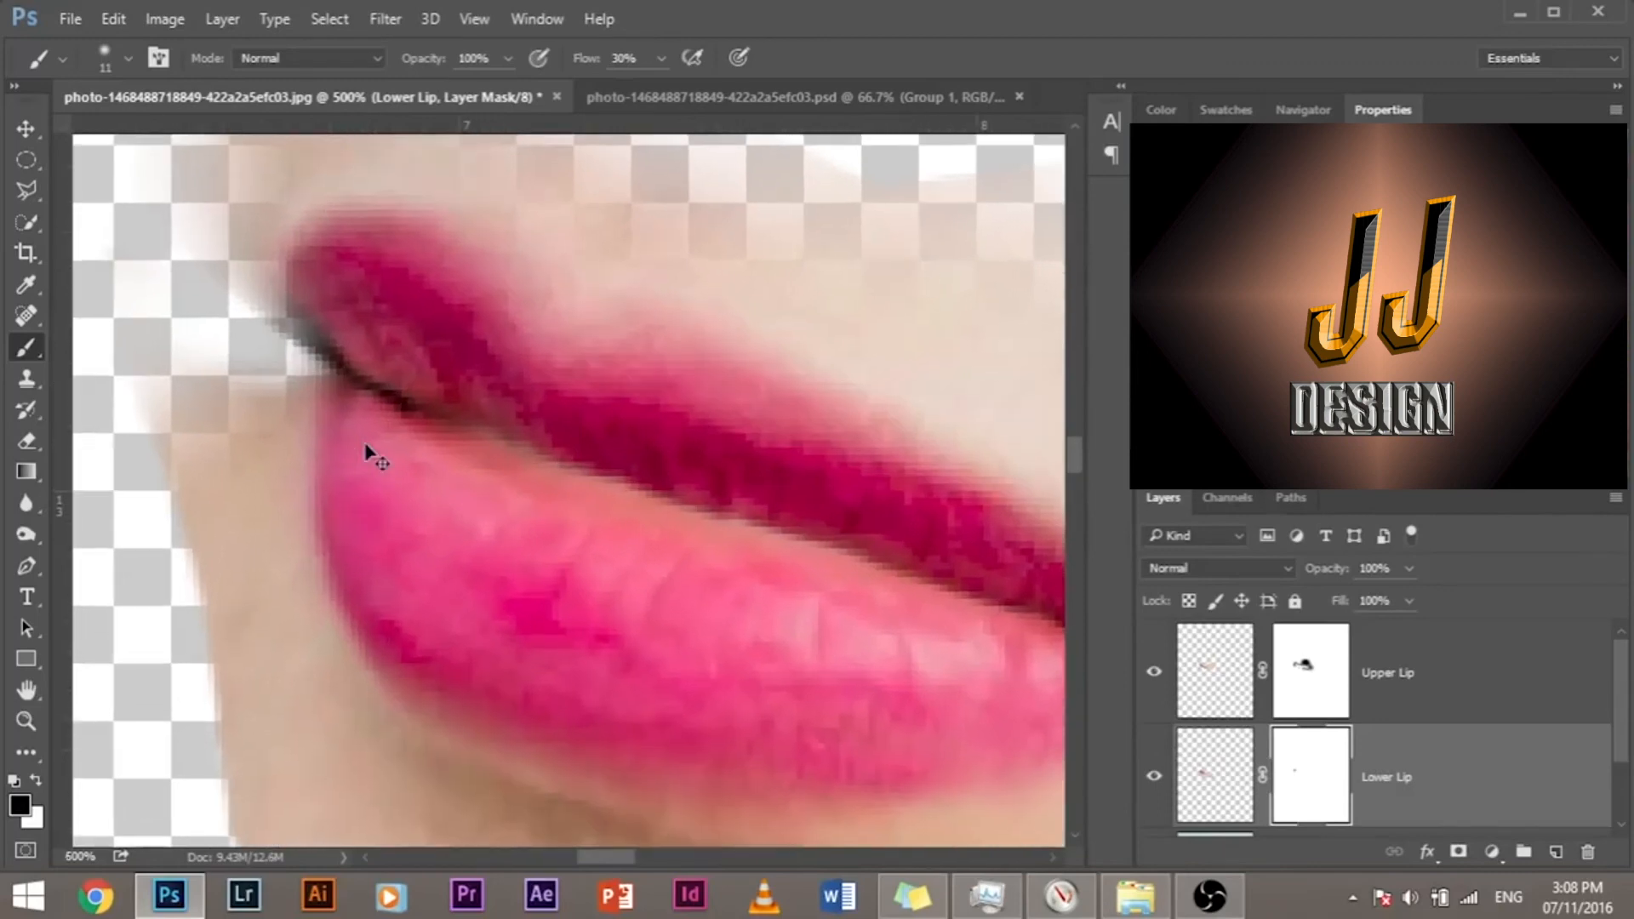
mouse_move(366, 428)
mouse_down()
mouse_move(464, 435)
mouse_move(355, 458)
mouse_up()
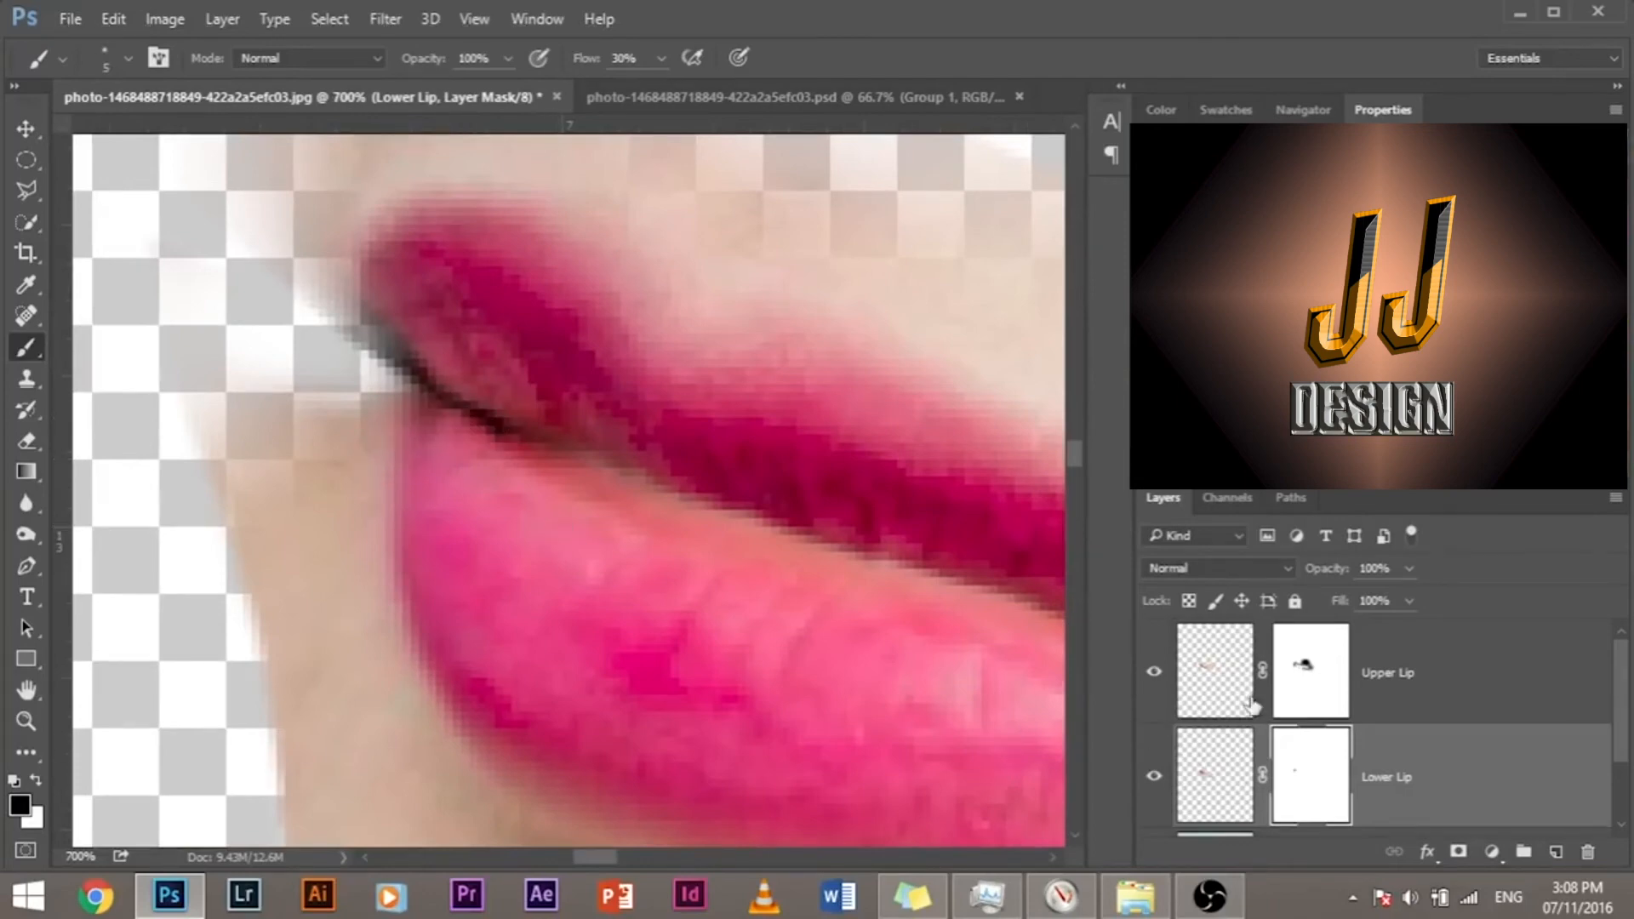
click(1293, 693)
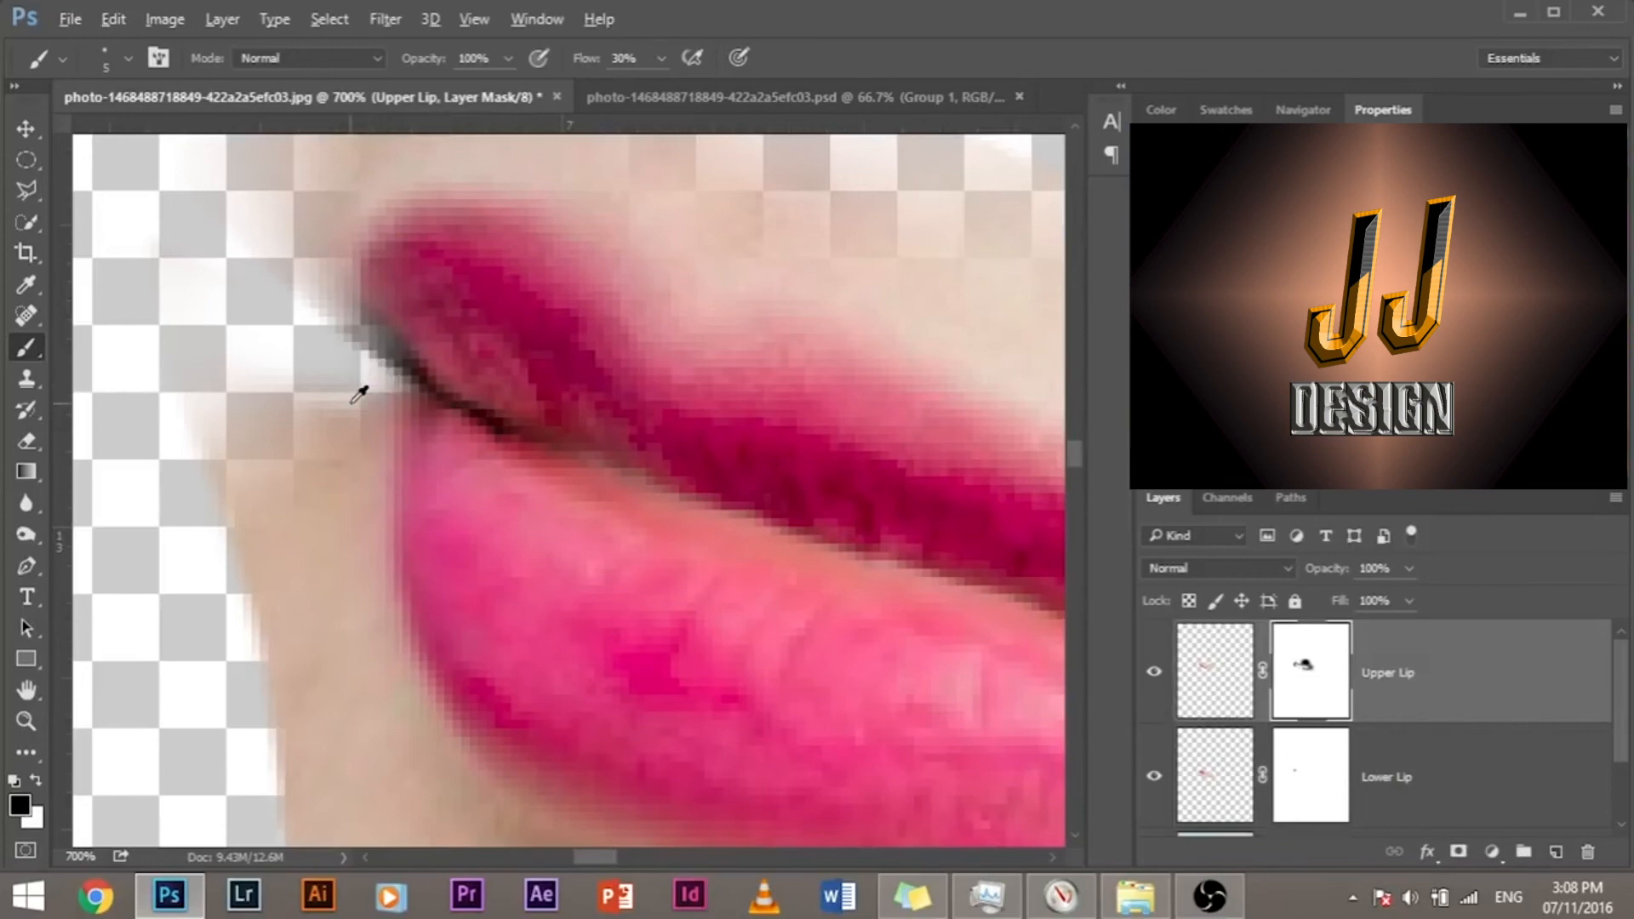
mouse_move(357, 383)
mouse_down()
mouse_move(395, 416)
mouse_move(361, 393)
mouse_up()
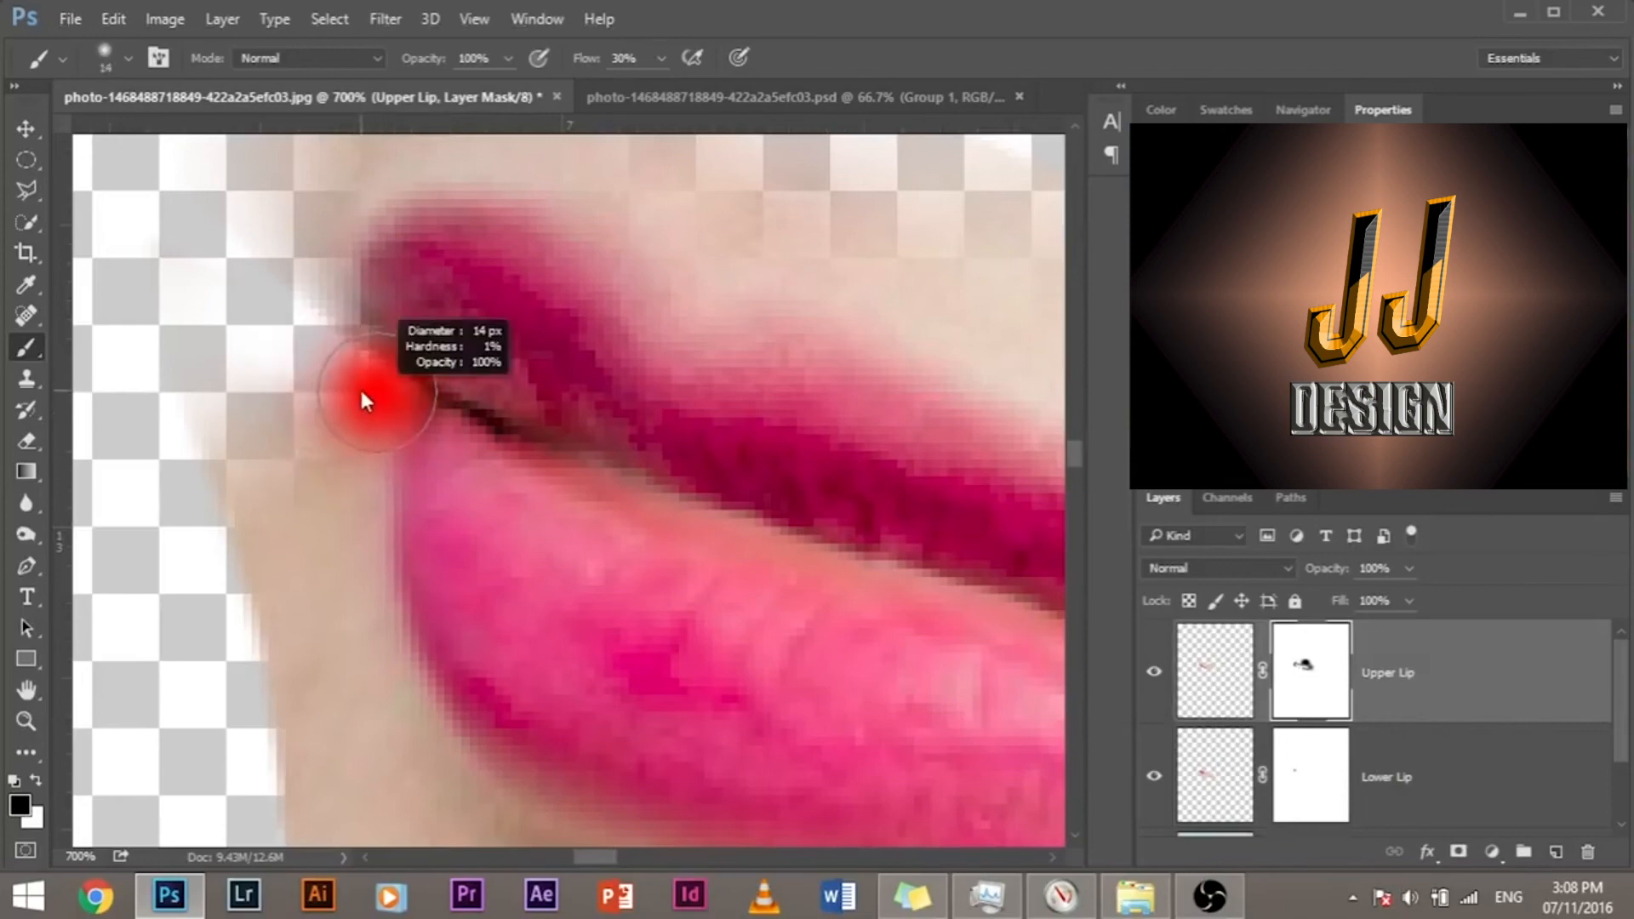
drag(317, 337, 326, 345)
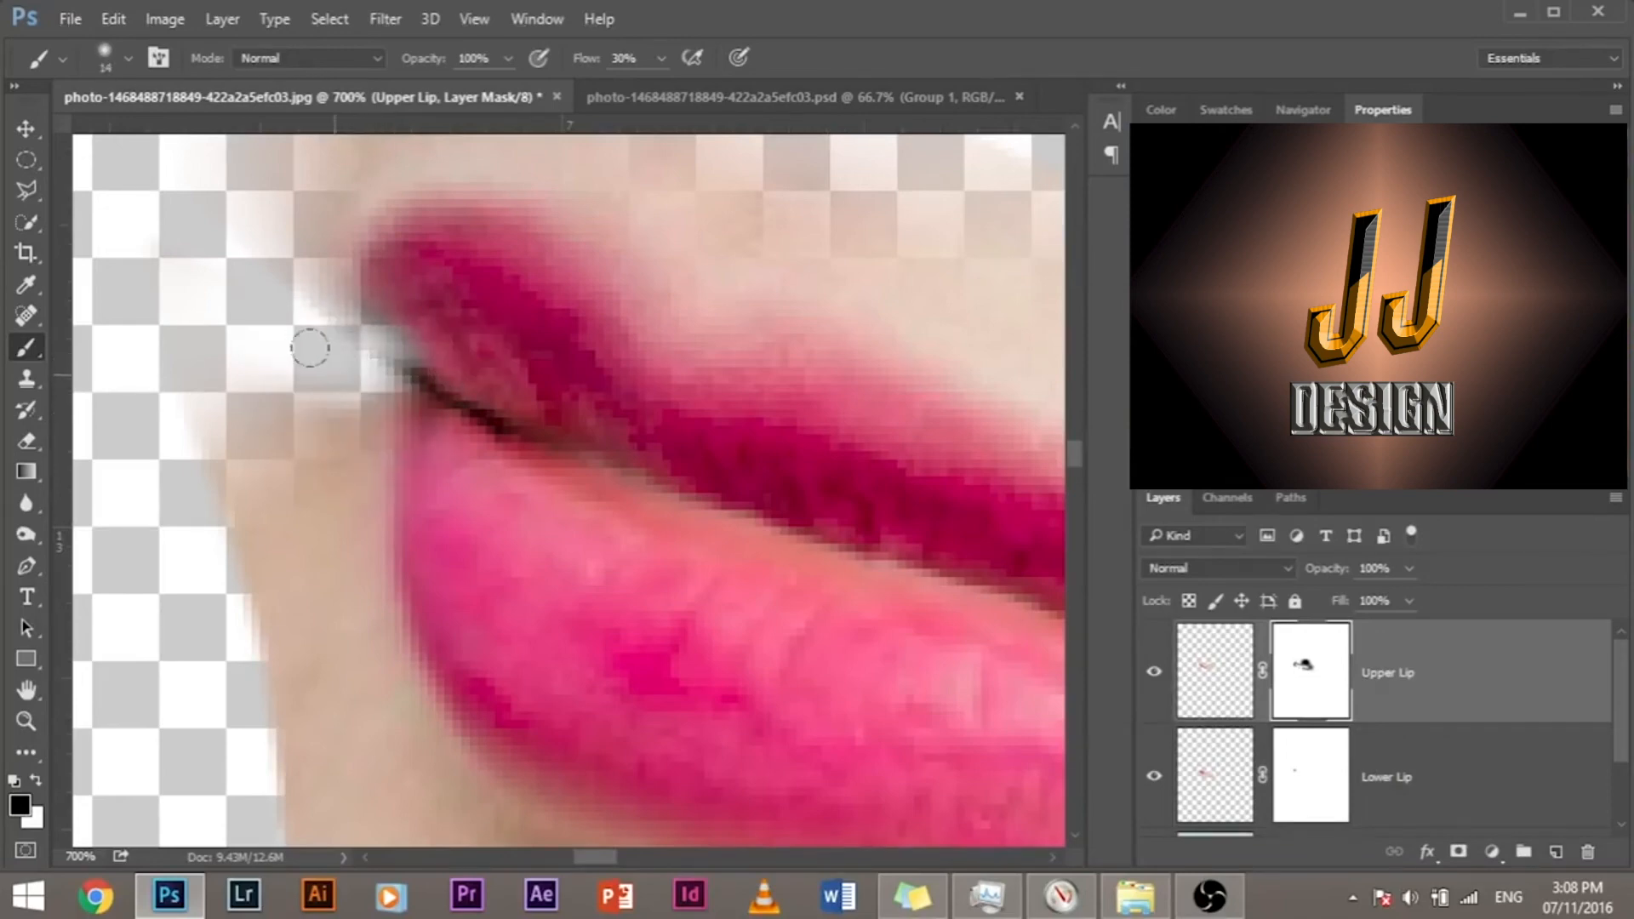
key(ctrl+z)
Step: Fade the dark edge beside the far mouth corner on the Upper Lip mask with a size 8 black brush
mouse_move(378, 398)
mouse_down()
mouse_move(322, 357)
mouse_move(326, 326)
mouse_move(365, 380)
mouse_up()
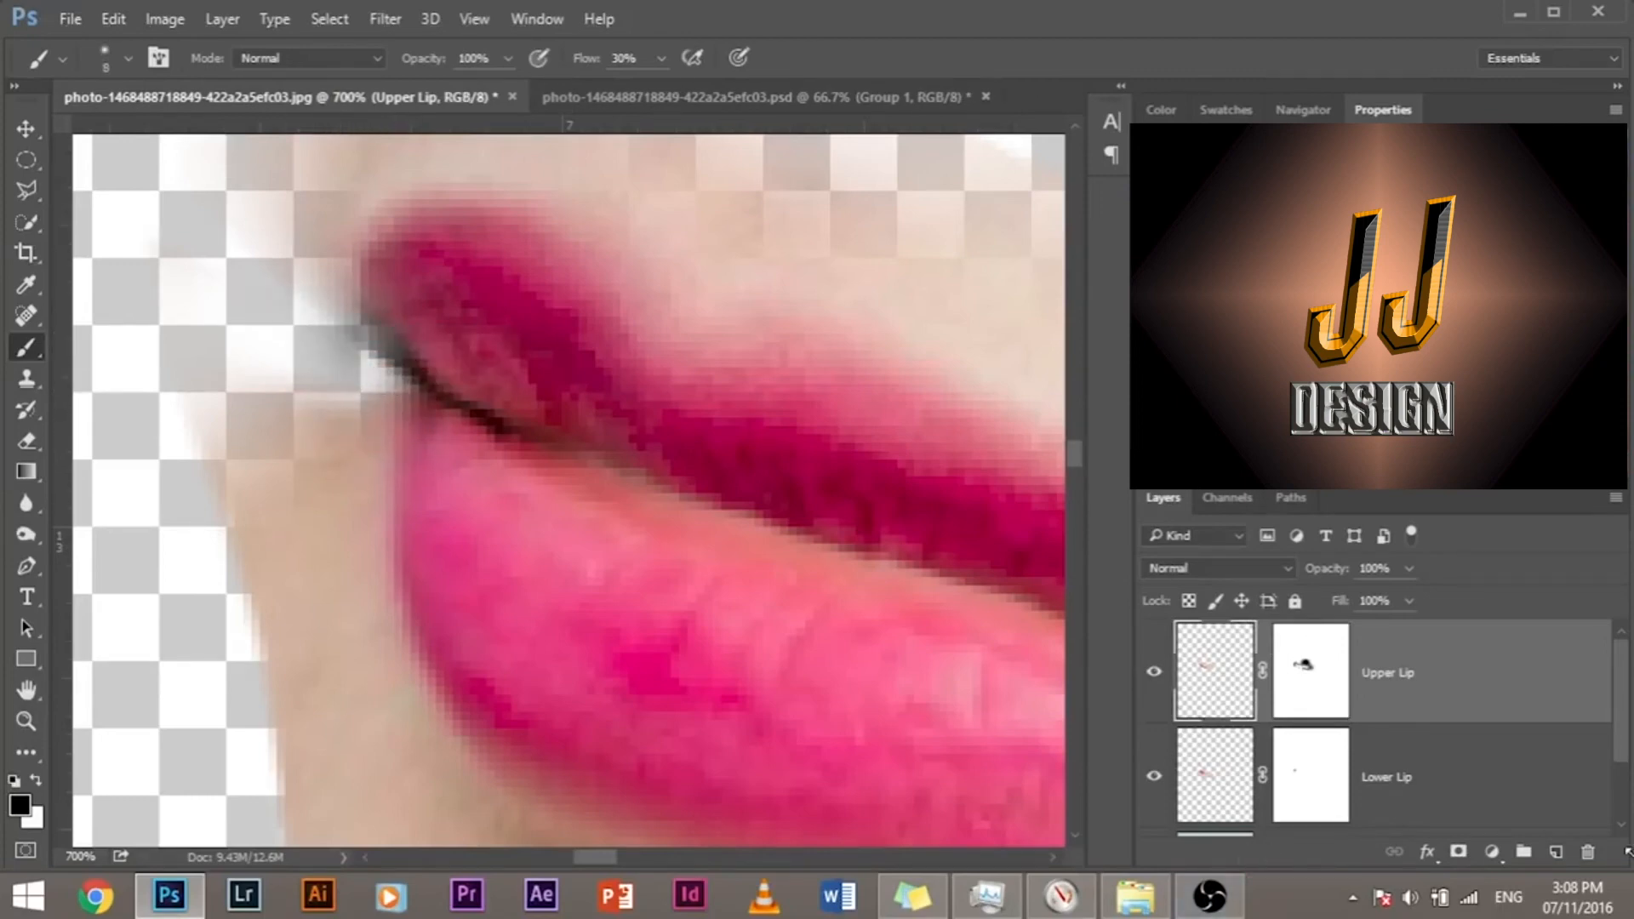
key(z)
click(1299, 687)
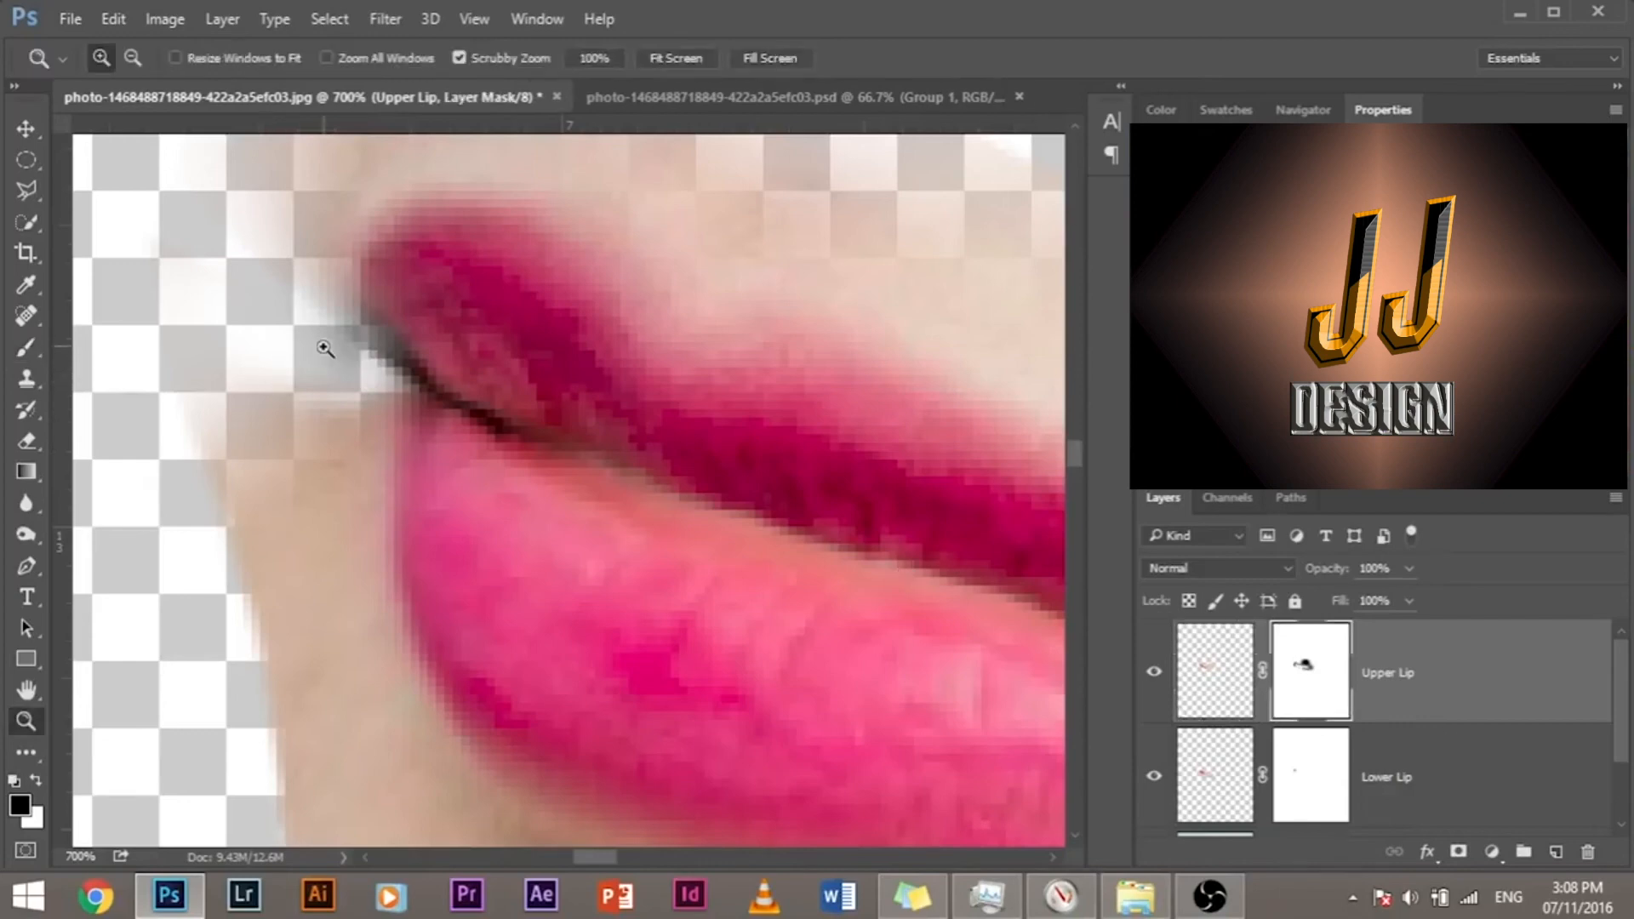
click(26, 346)
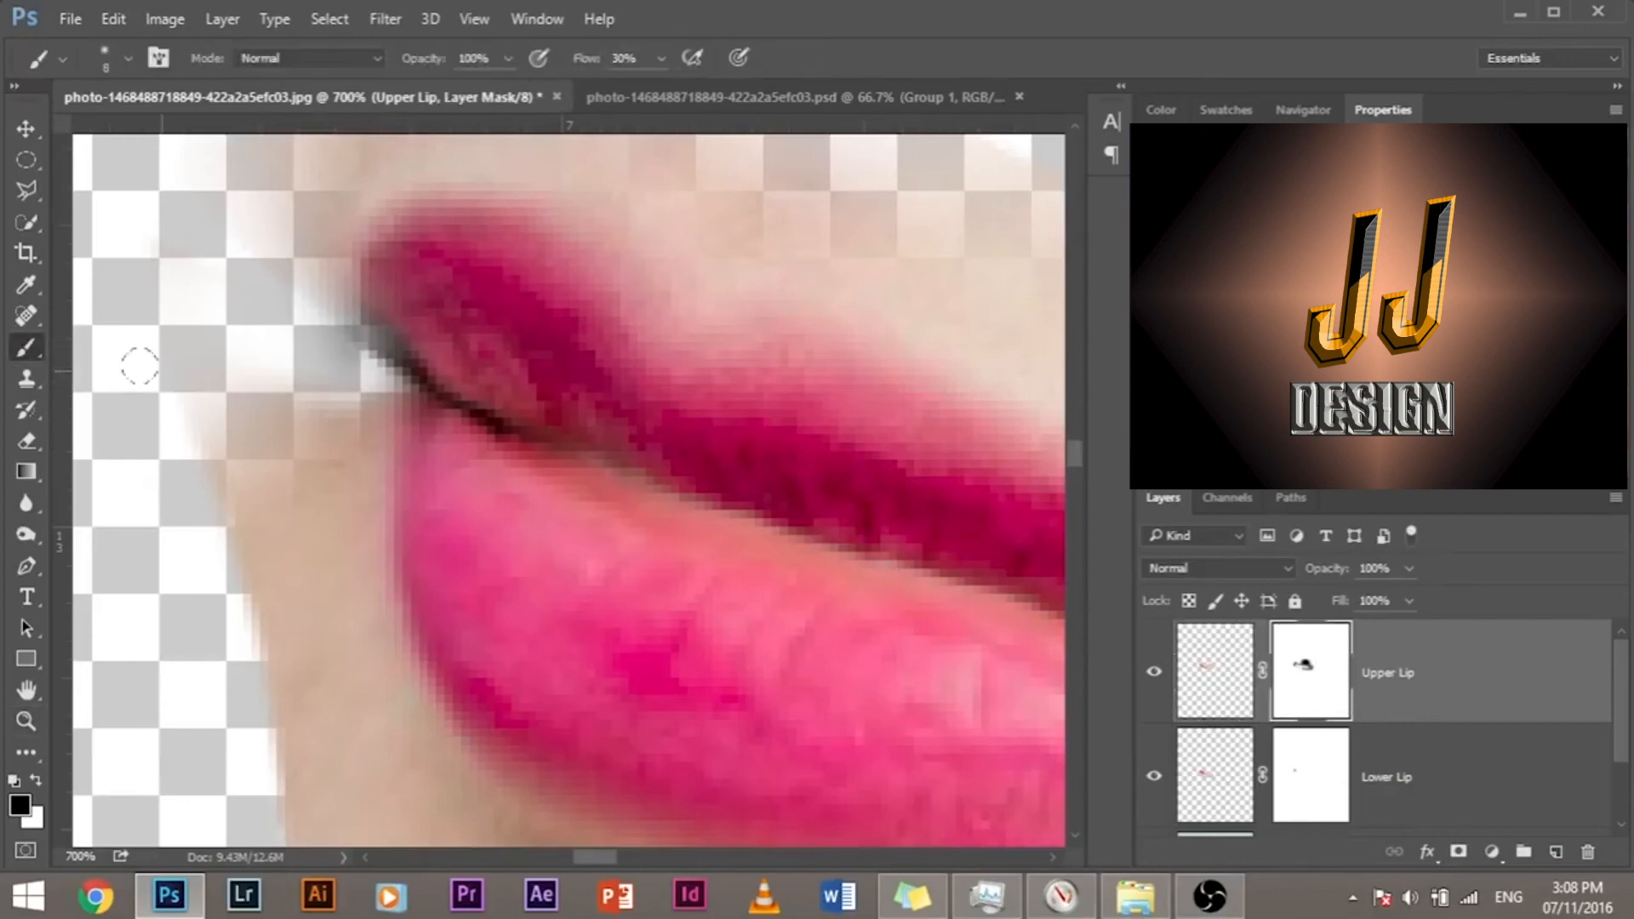
mouse_move(312, 302)
mouse_down()
mouse_move(318, 334)
mouse_move(410, 403)
mouse_up()
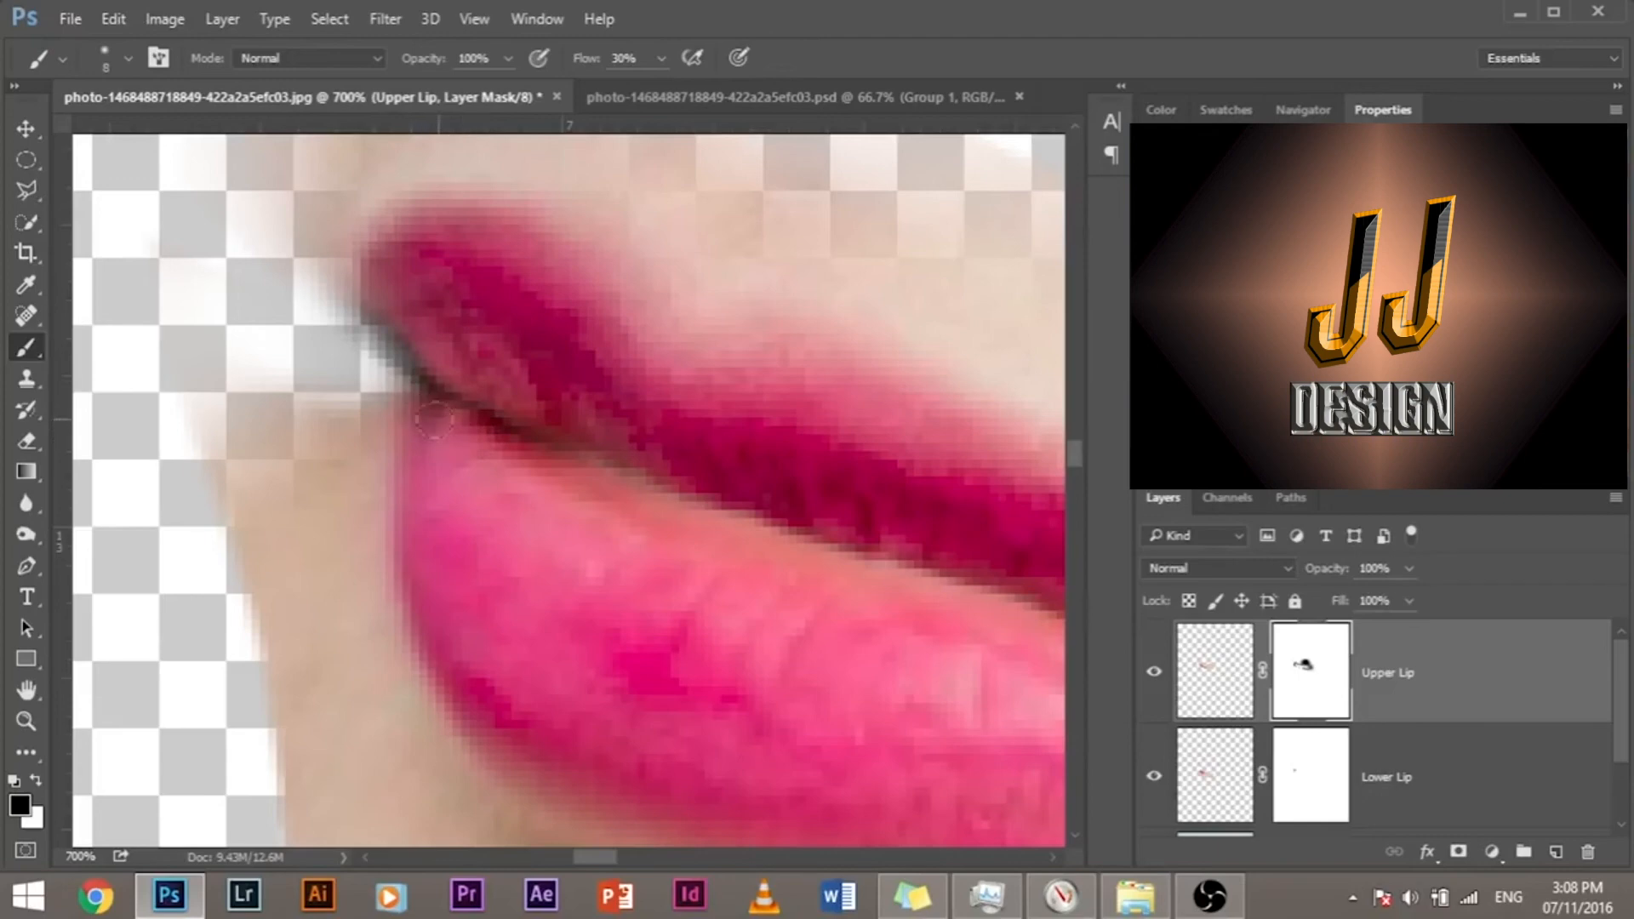
mouse_move(413, 366)
mouse_down()
mouse_move(375, 340)
mouse_move(344, 366)
mouse_up()
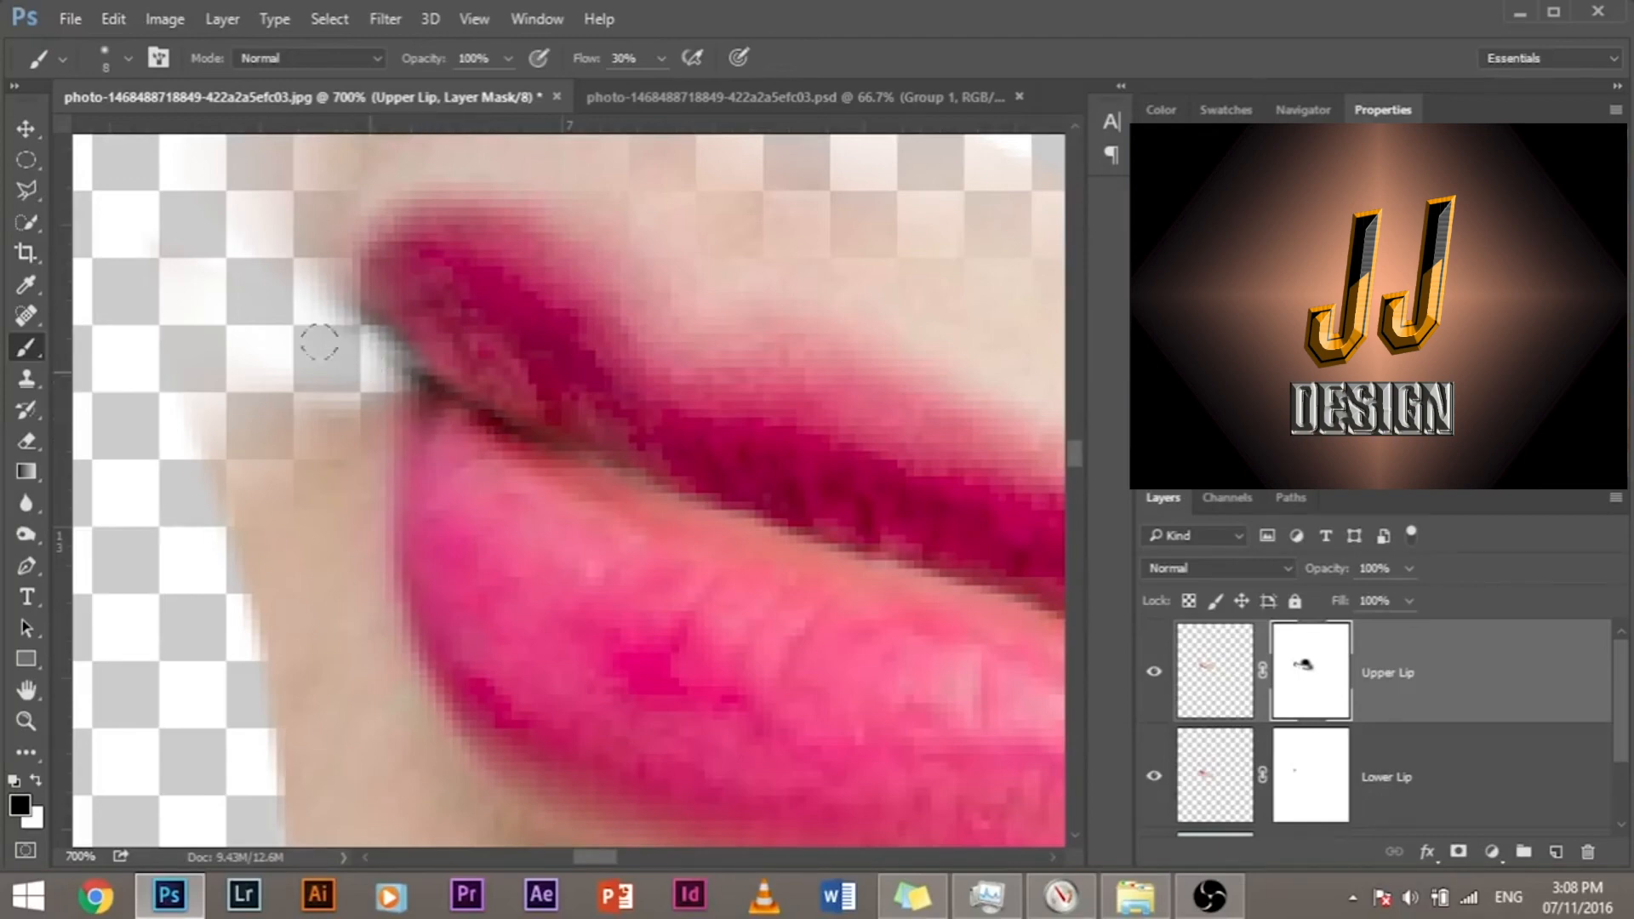
Step: Examine the seam between the lips from the far mouth corner to the near one
drag(317, 554, 168, 346)
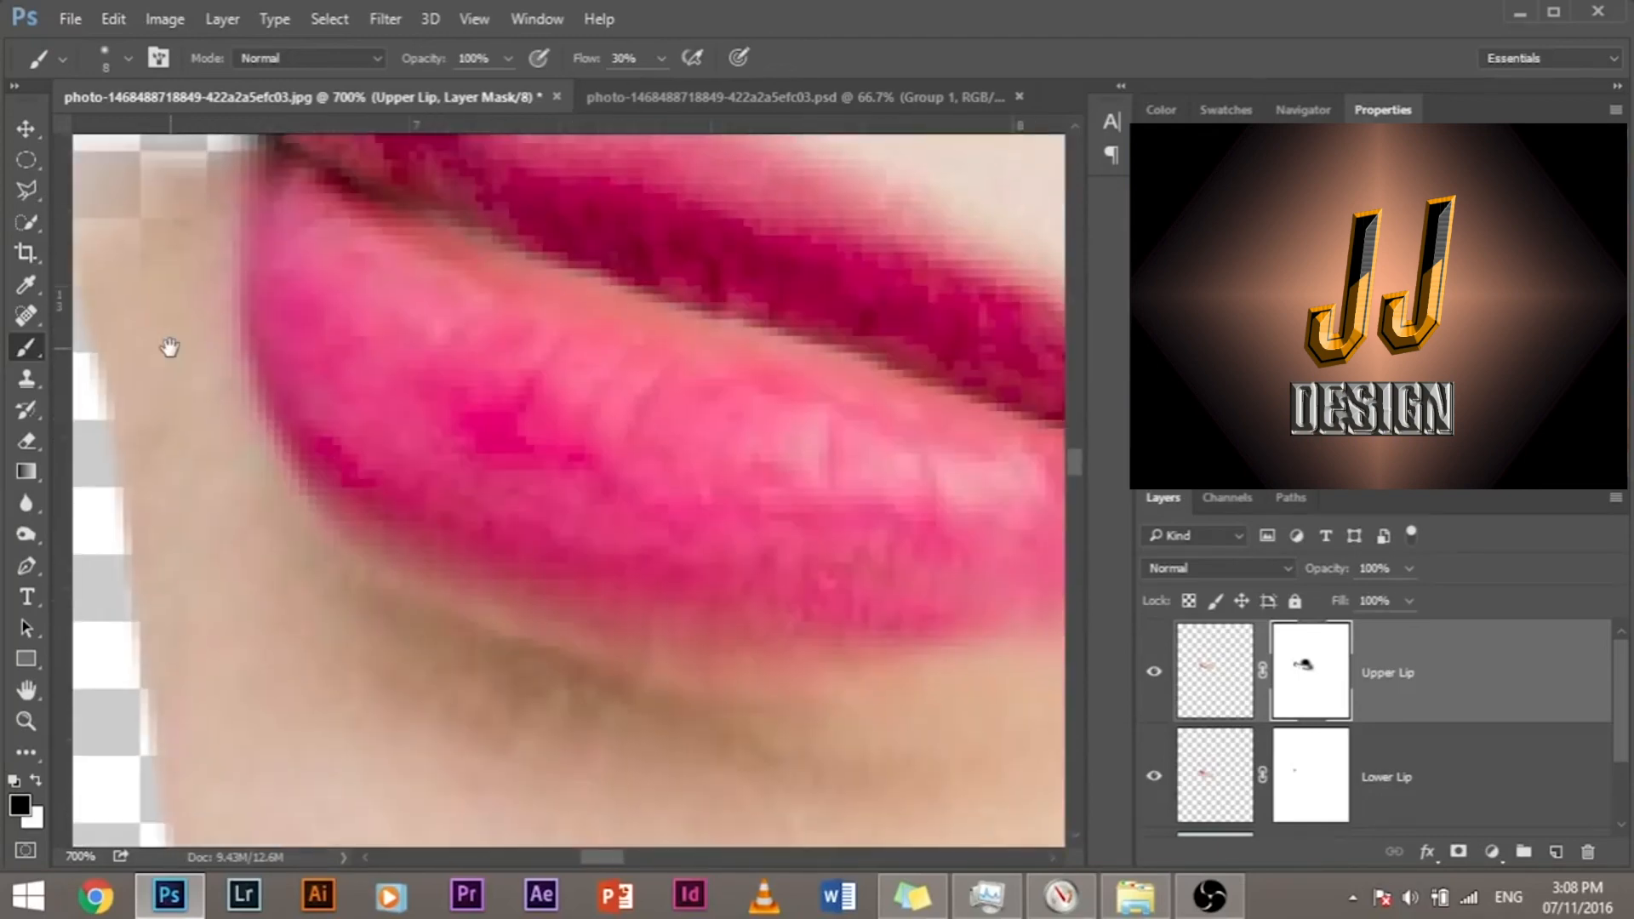
drag(459, 389, 672, 440)
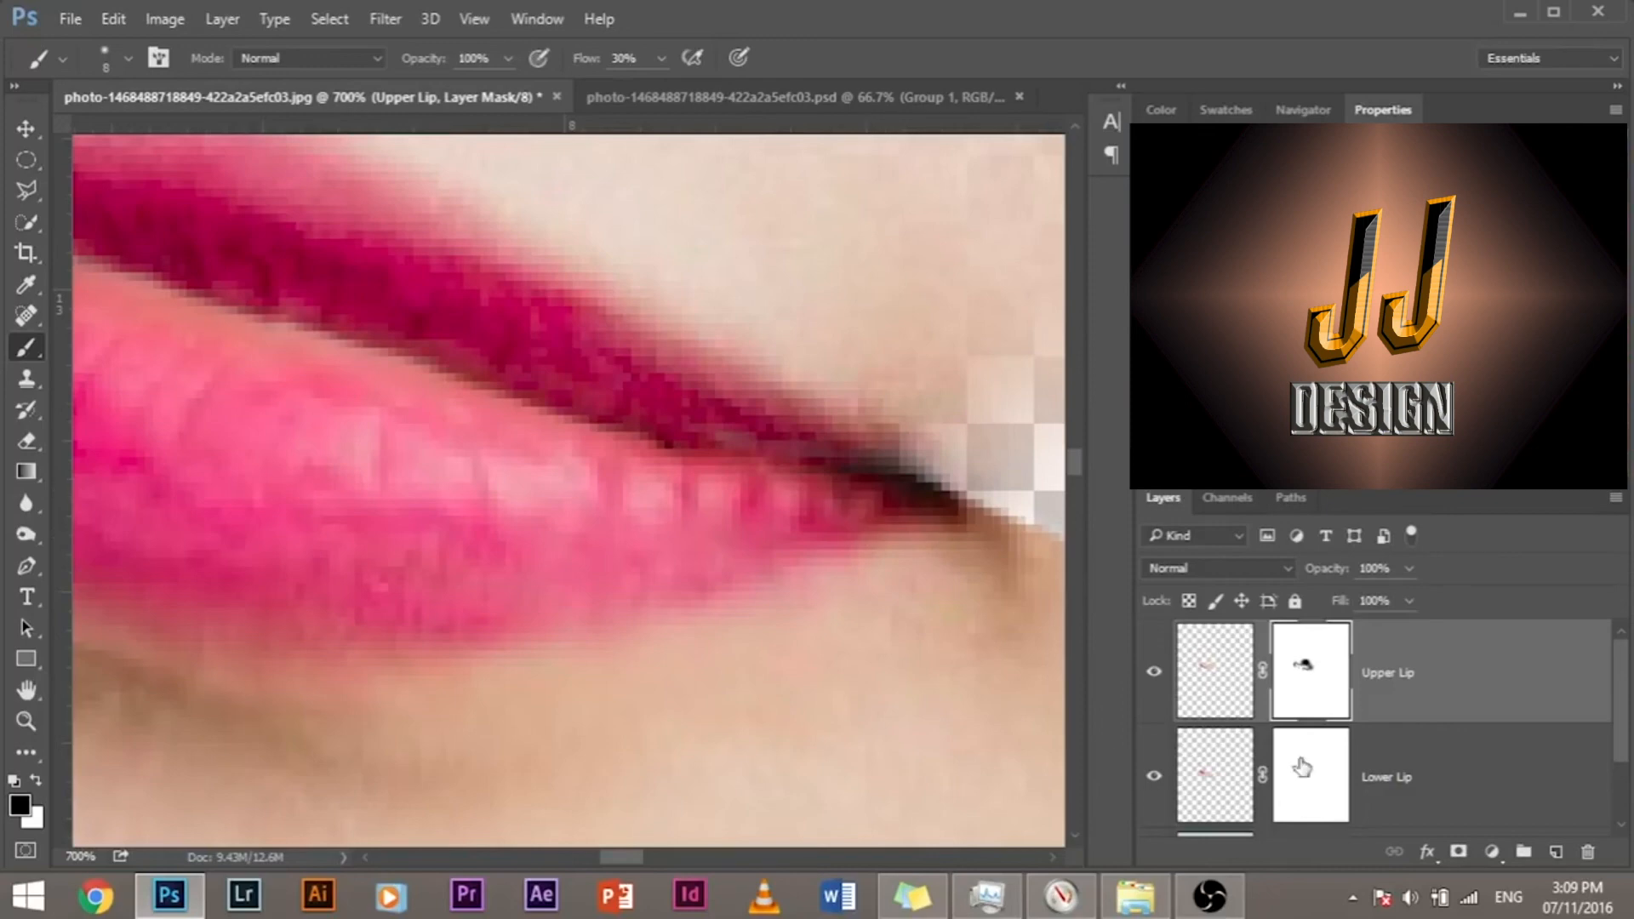
key(x)
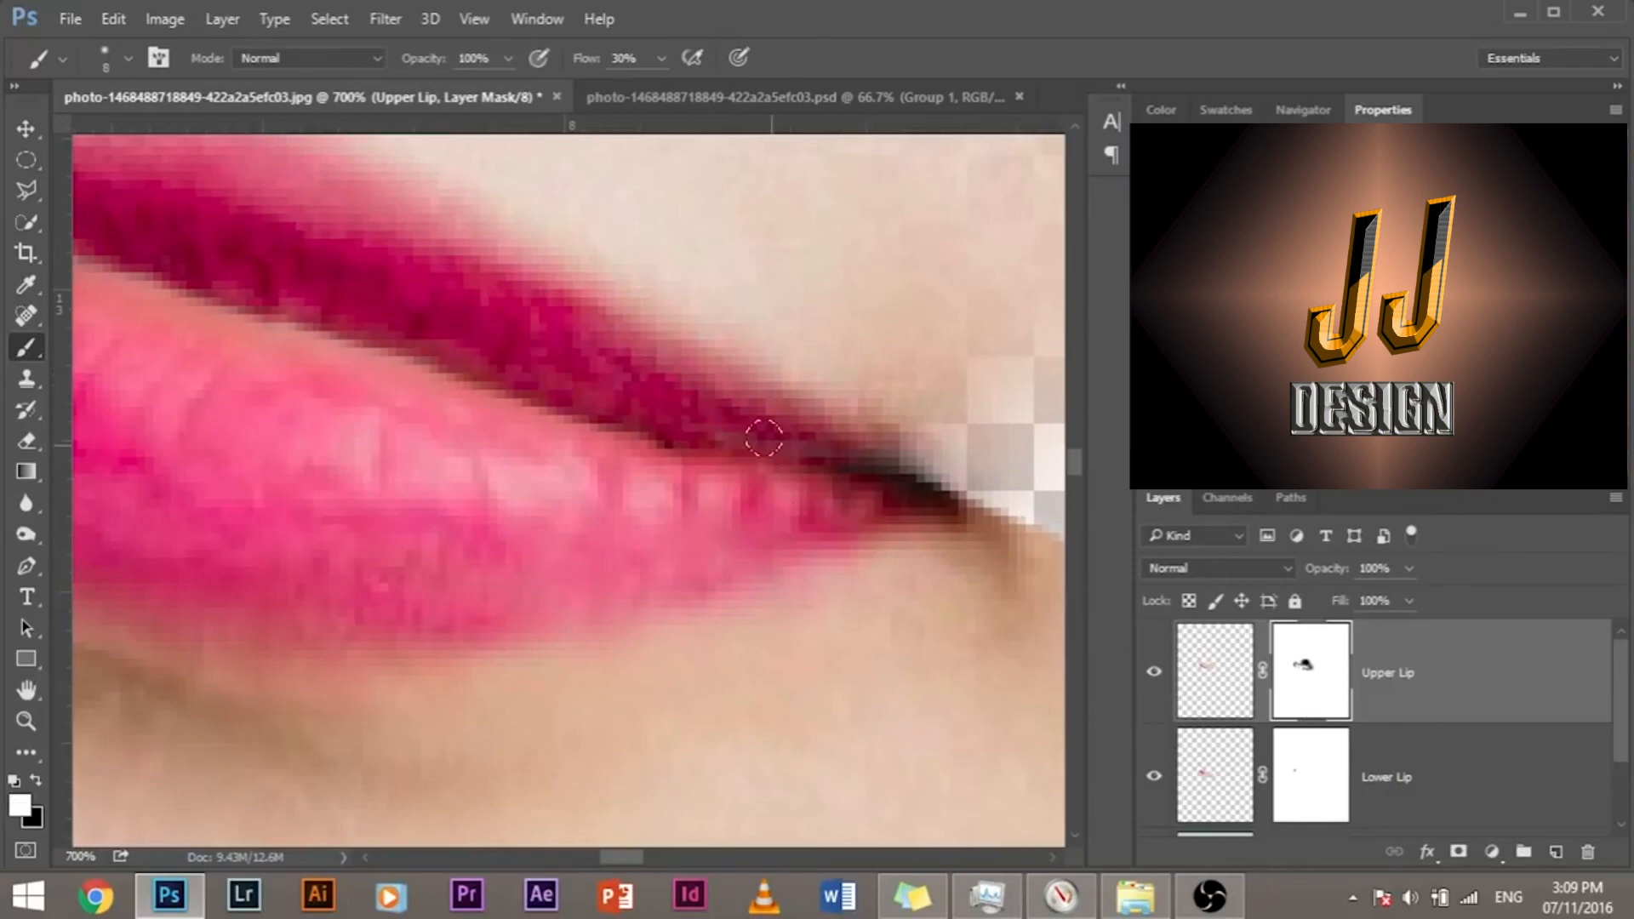
drag(561, 578, 707, 545)
key(ctrl+minus)
key(ctrl+minus)
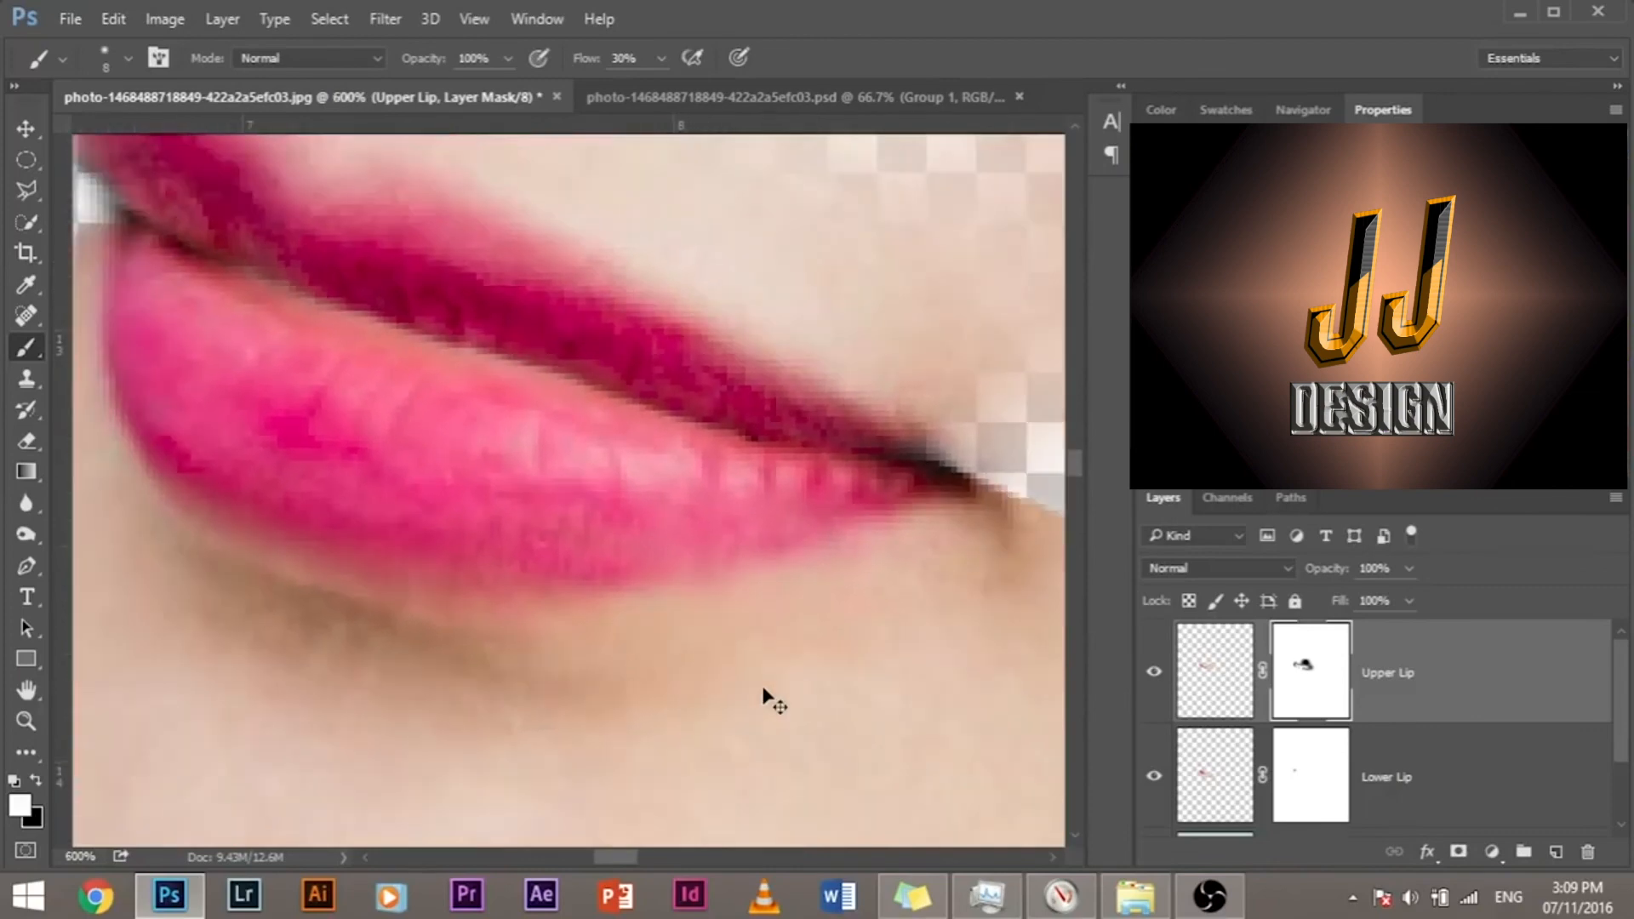
key(ctrl+minus)
key(ctrl+minus)
key(ctrl+minus)
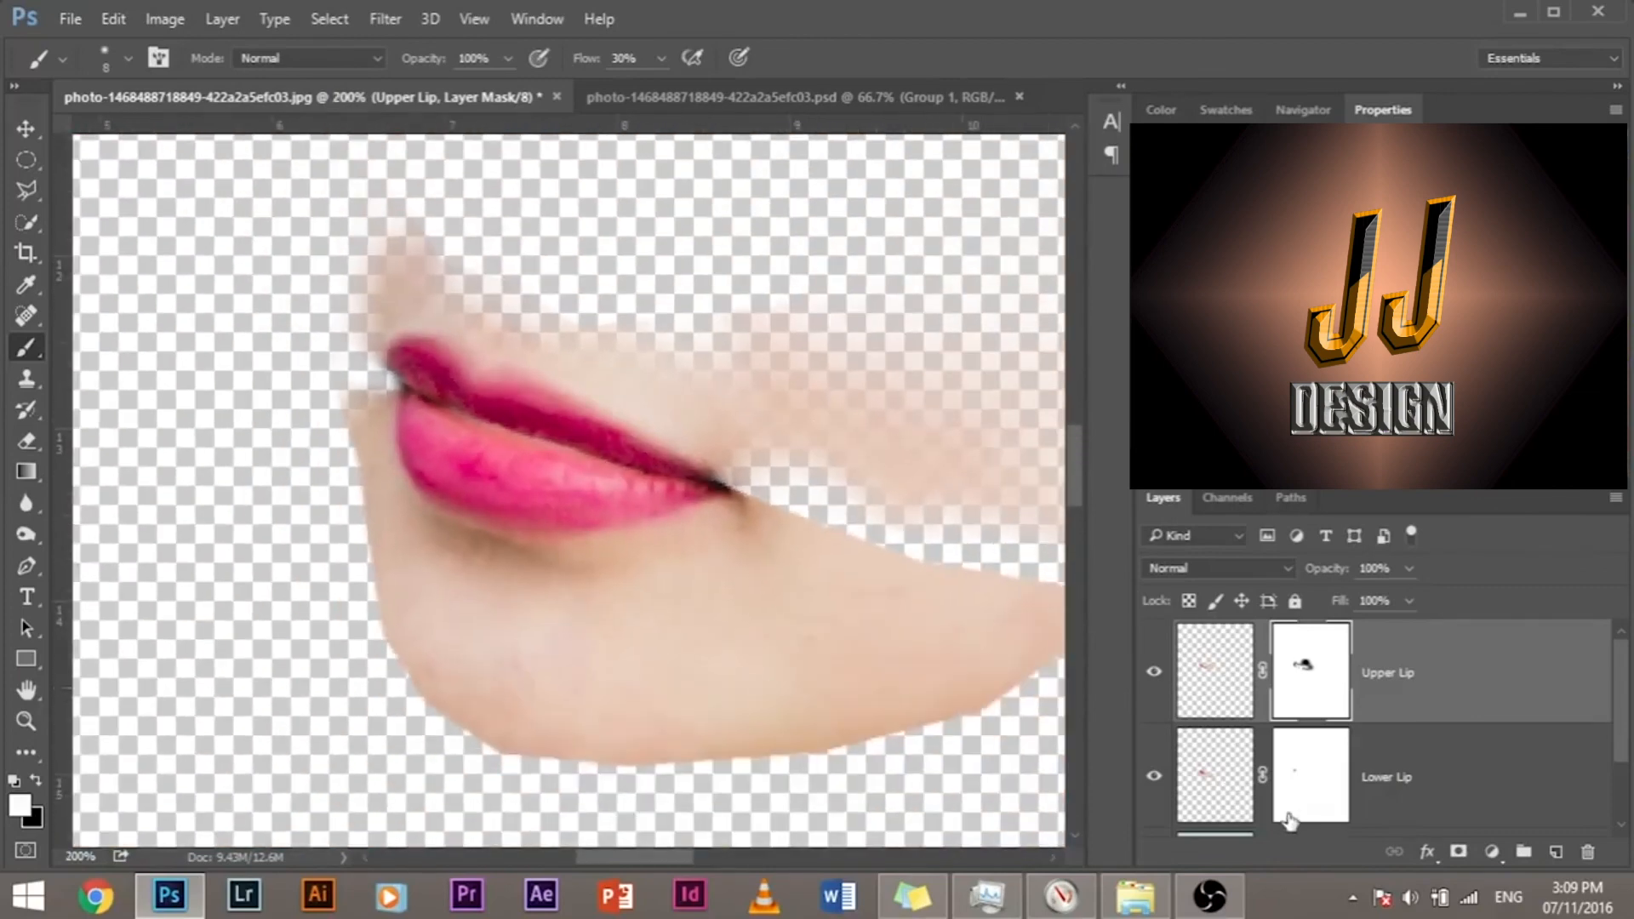
Step: Fade the outer chin and cheek skin edges up to the near mouth corner on the Lower Lip mask with a size 57 black brush
click(1310, 775)
drag(301, 620, 354, 628)
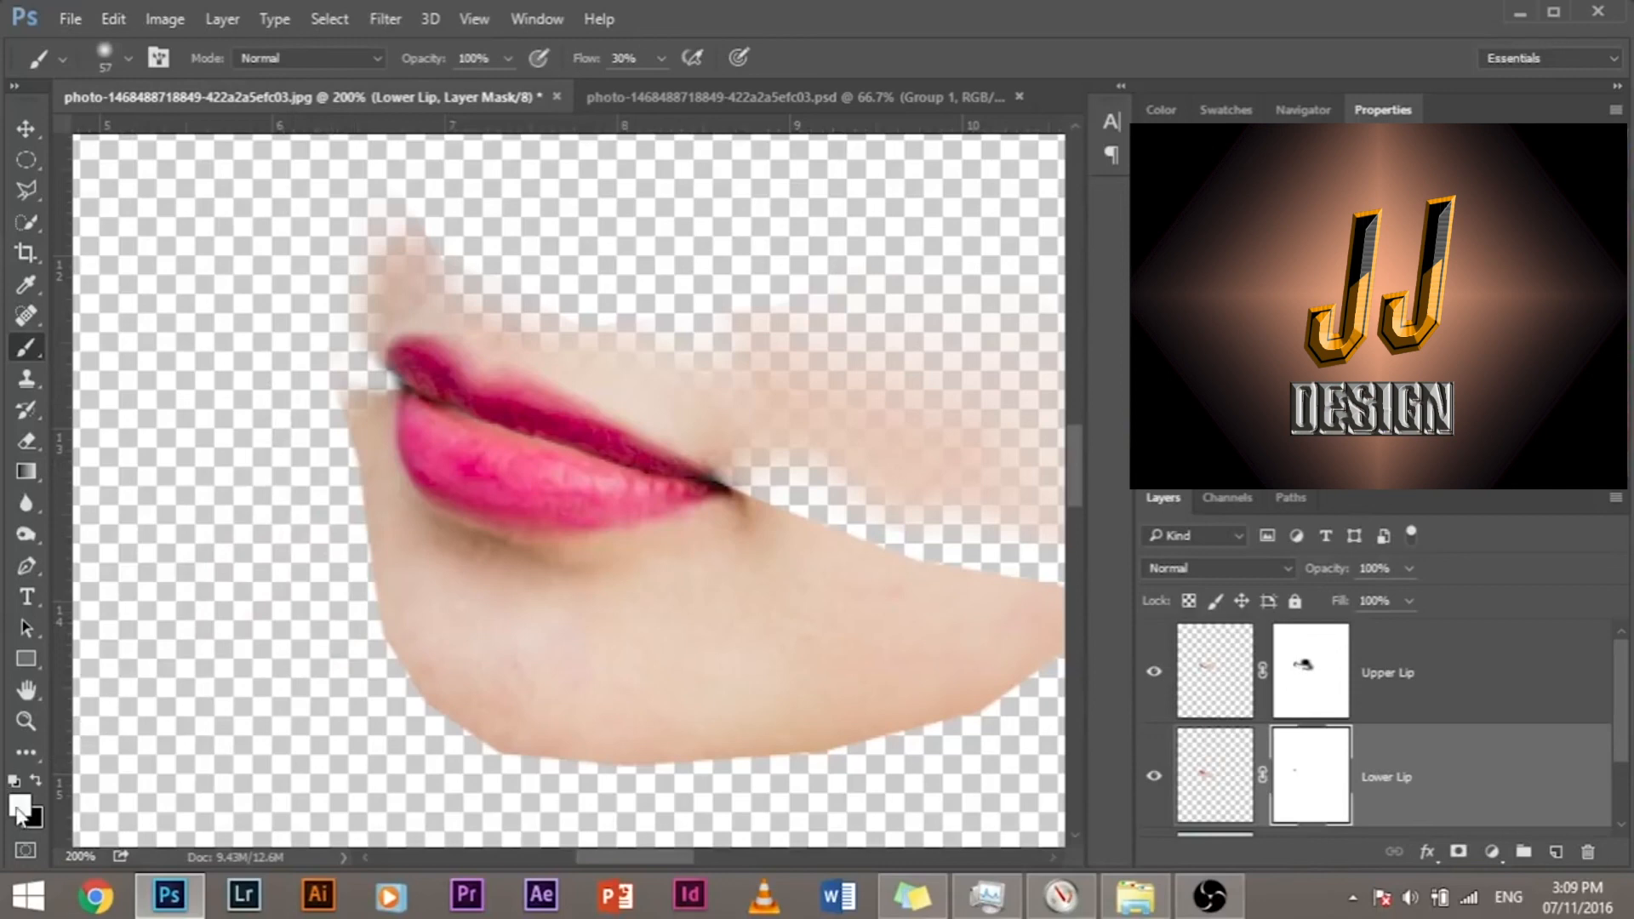
key(x)
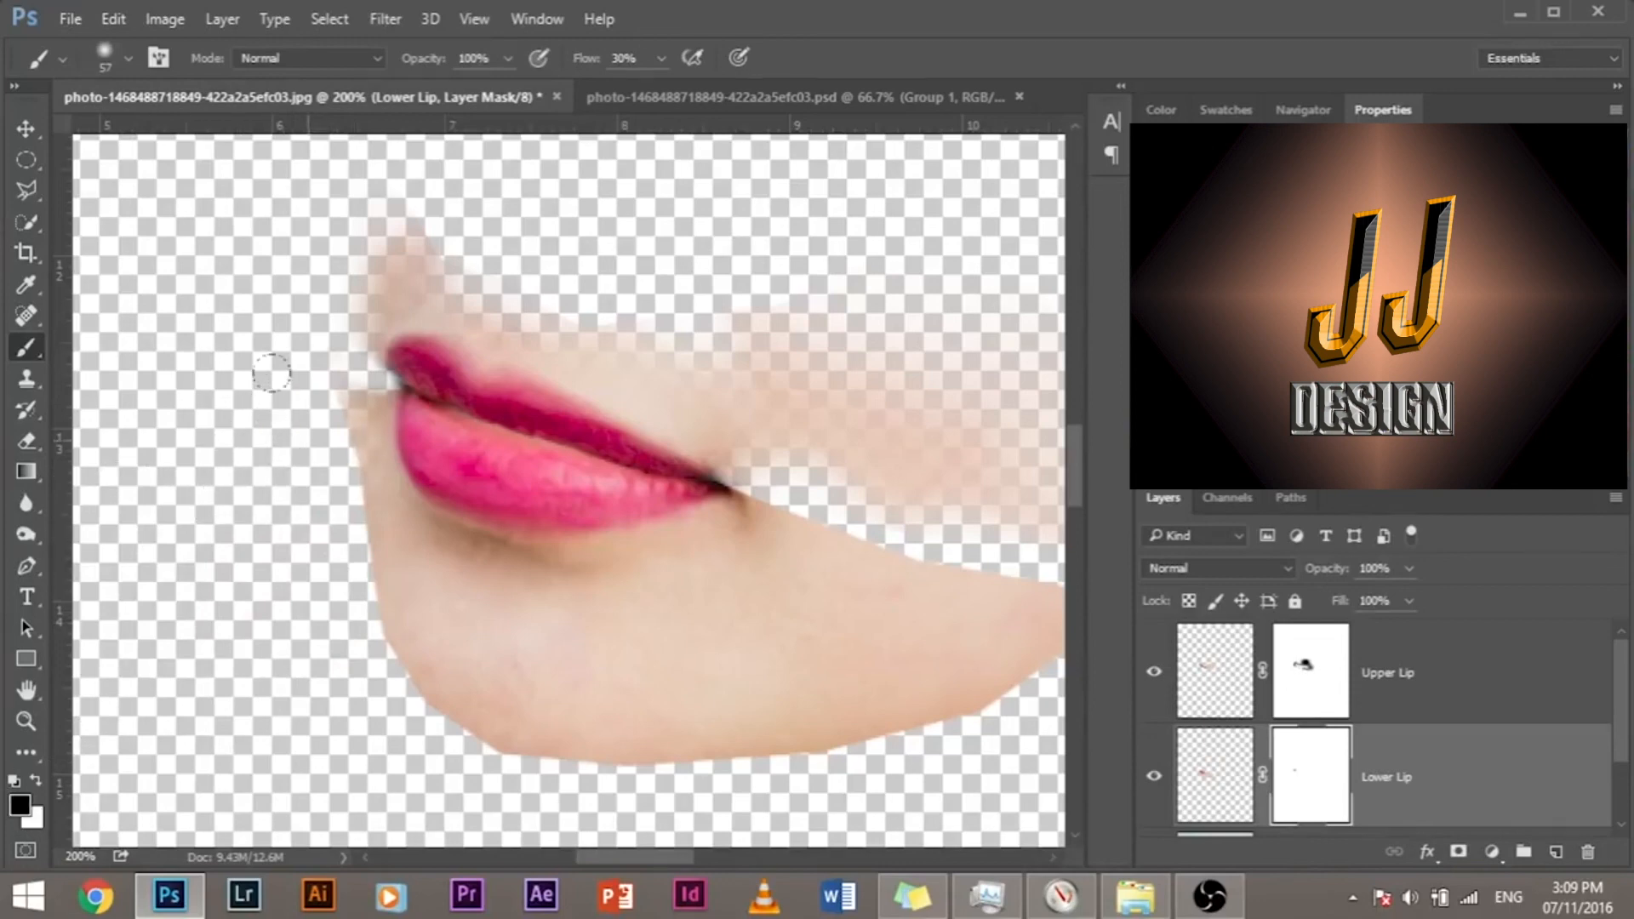
mouse_move(280, 449)
mouse_down()
mouse_move(340, 598)
mouse_move(393, 658)
mouse_move(378, 673)
mouse_move(420, 705)
mouse_move(556, 743)
mouse_move(553, 711)
mouse_move(507, 687)
mouse_move(656, 746)
mouse_move(814, 723)
mouse_move(540, 744)
mouse_move(872, 731)
mouse_move(934, 636)
mouse_move(921, 673)
mouse_move(982, 666)
mouse_up()
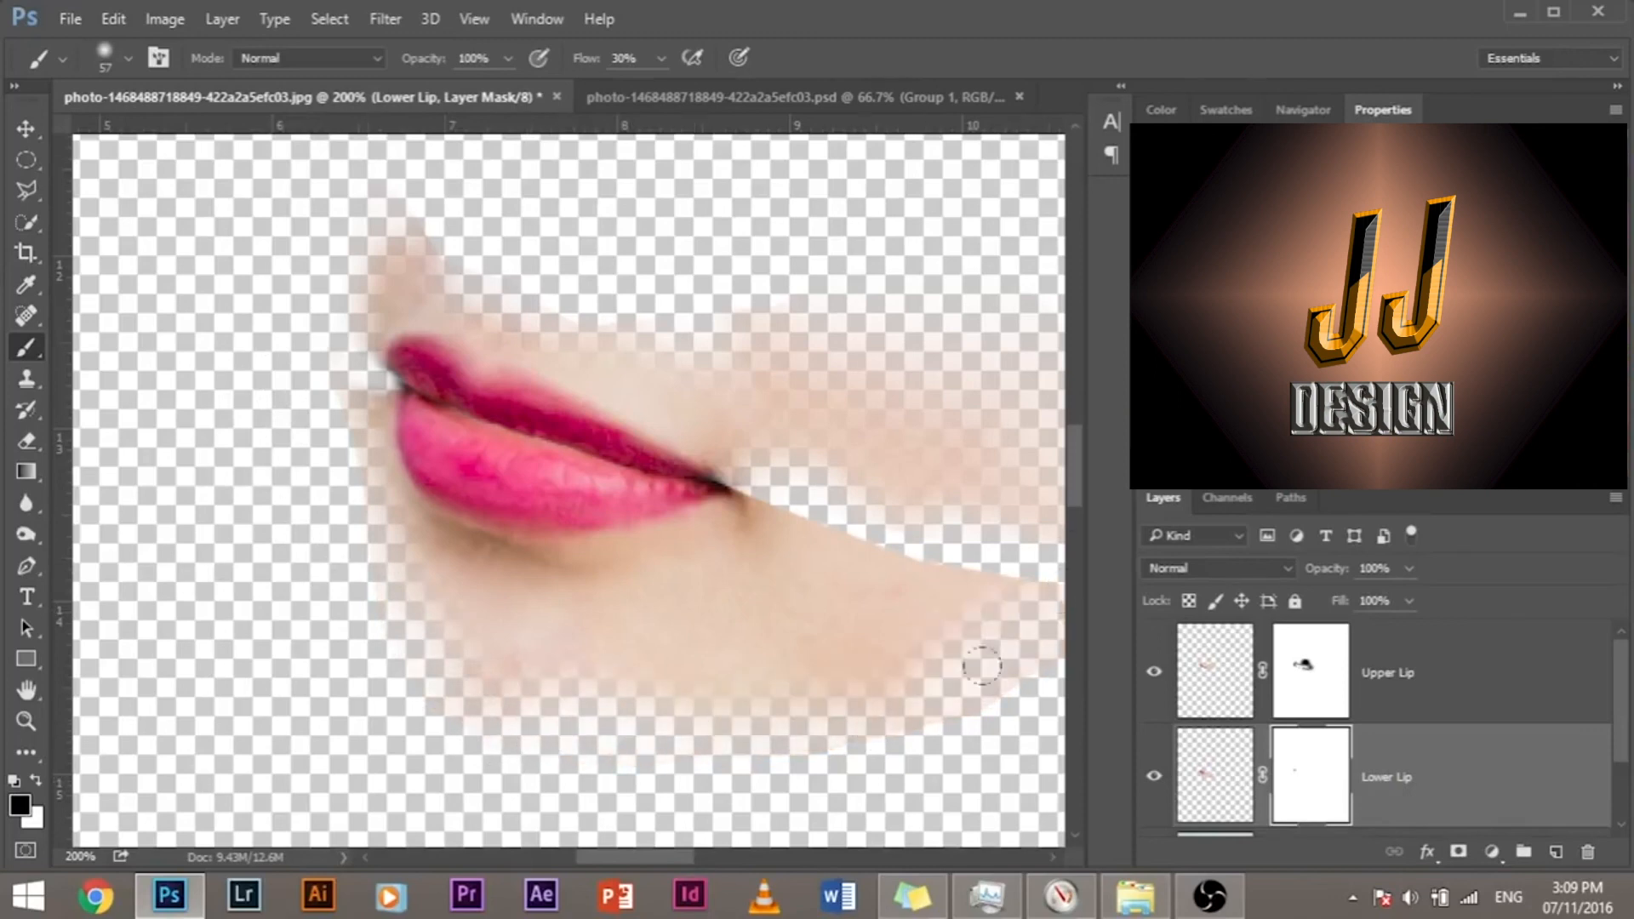
mouse_move(915, 568)
mouse_down()
mouse_move(874, 500)
mouse_move(850, 507)
mouse_move(883, 526)
mouse_move(737, 446)
mouse_move(762, 470)
mouse_move(762, 427)
mouse_up()
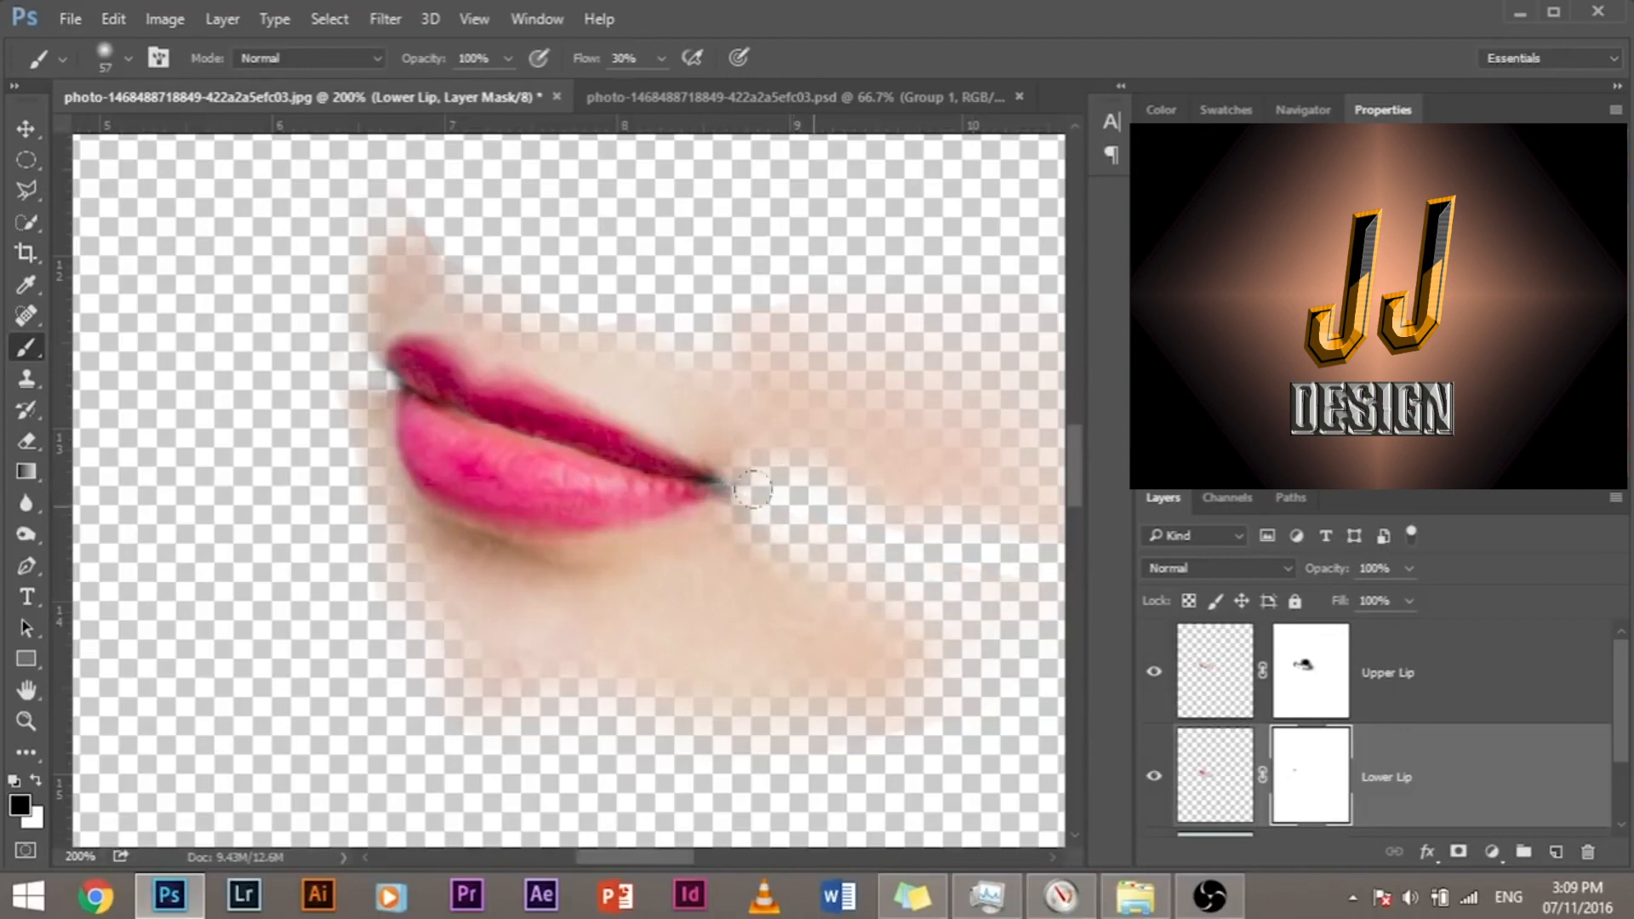
drag(753, 489, 765, 464)
Step: Show the Back layer and compare the mouth with the Lower Lip layer hidden and shown again
scroll(1216, 715, down, 1)
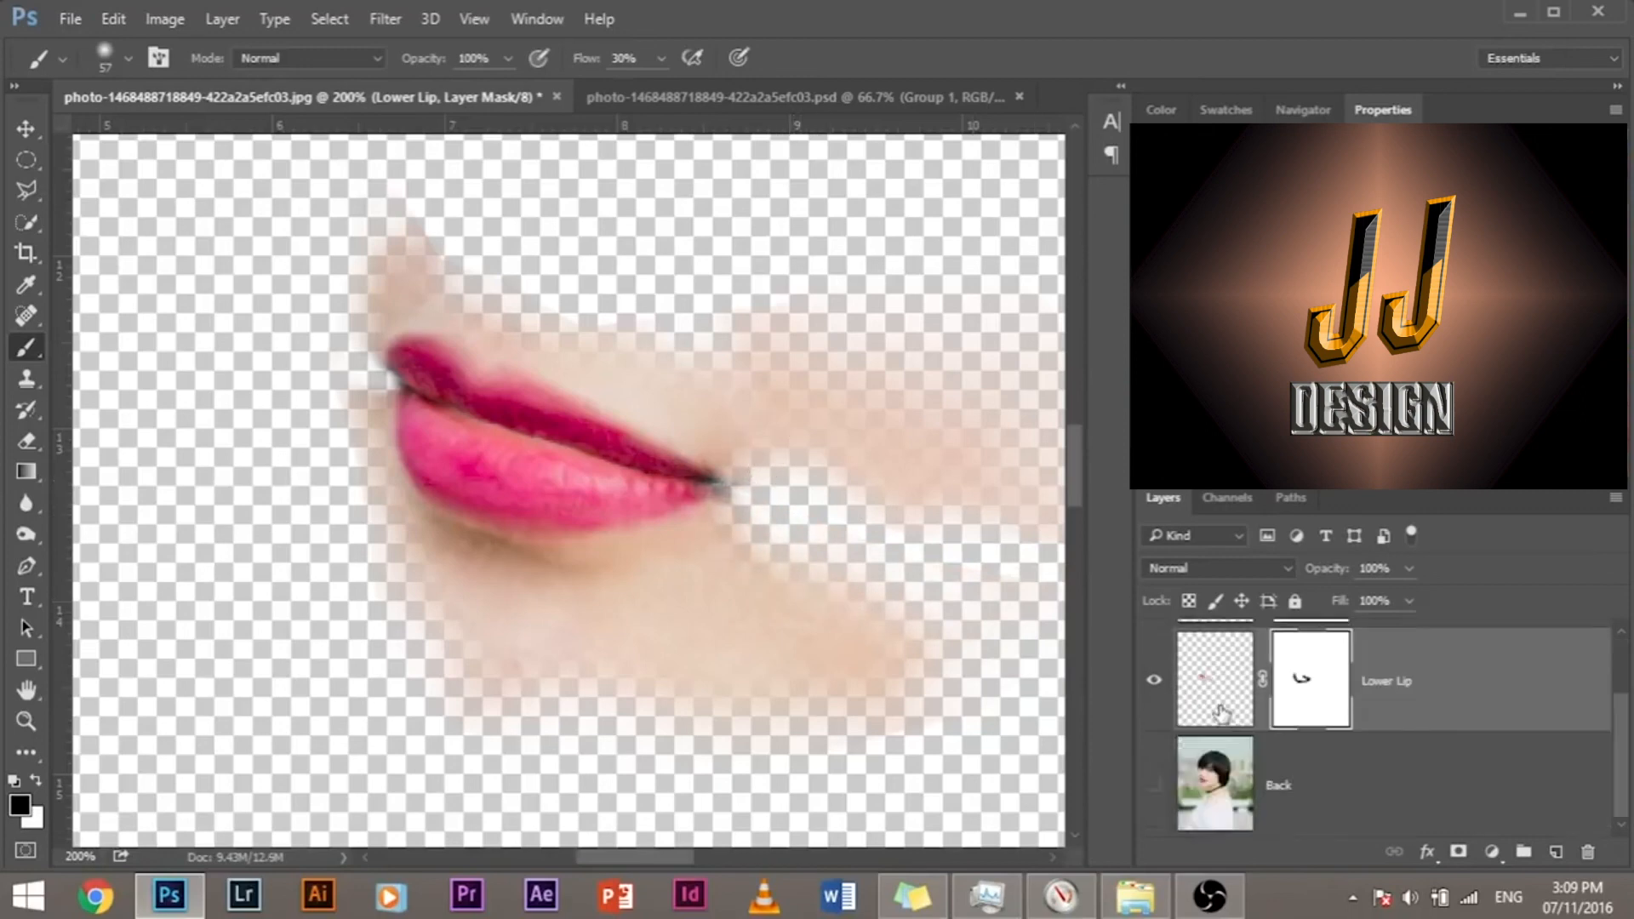
click(1154, 785)
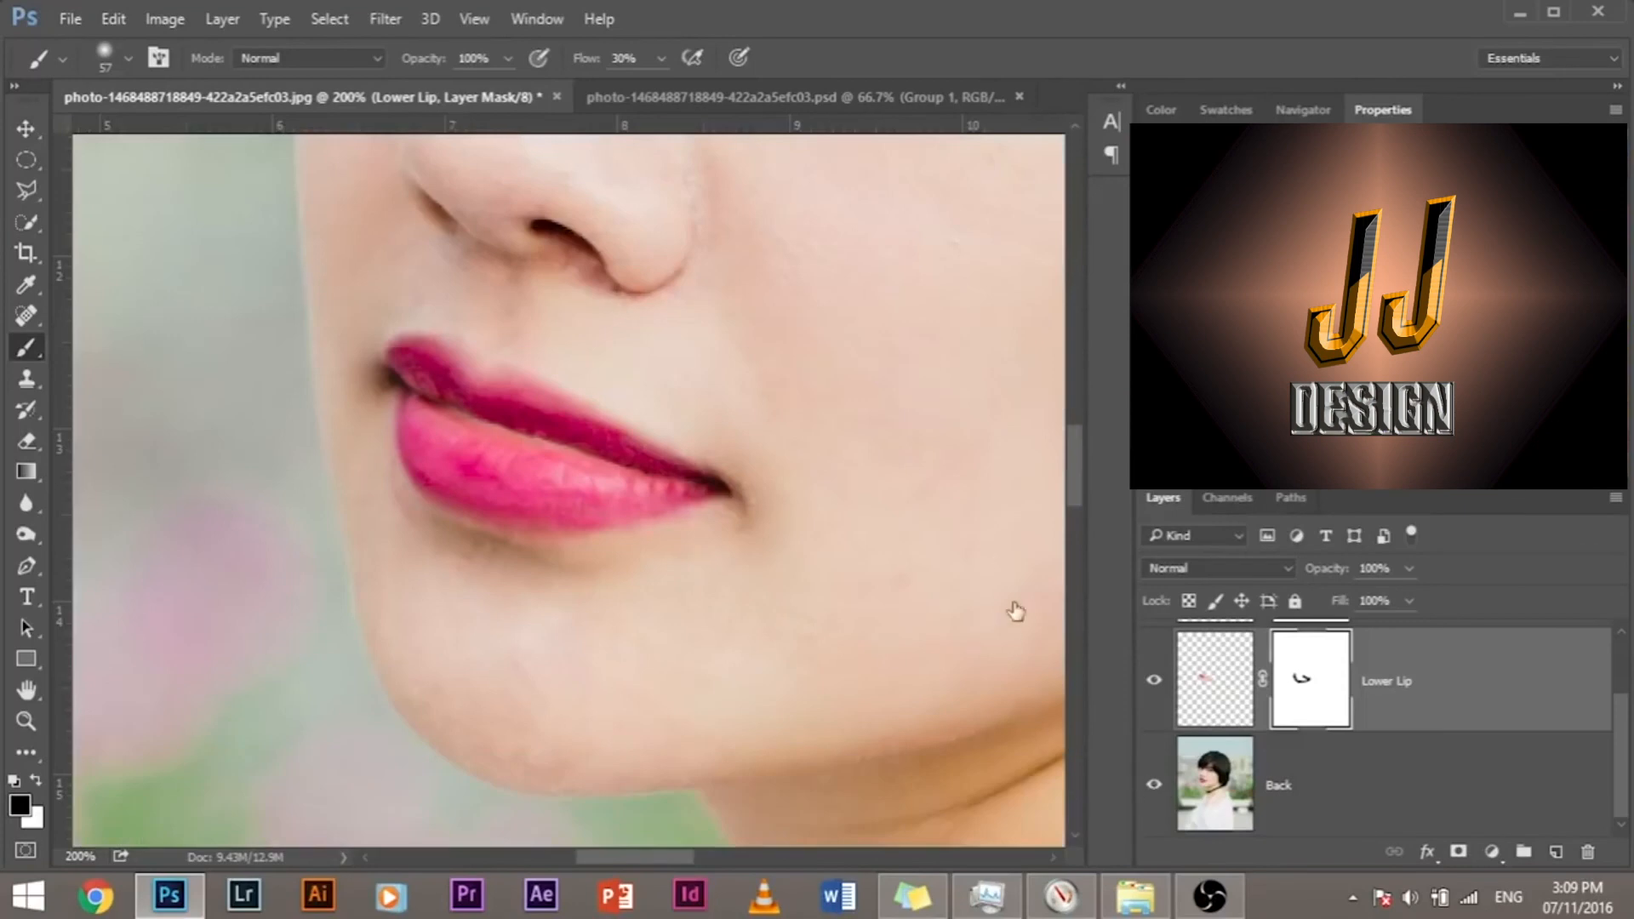
key(ctrl+minus)
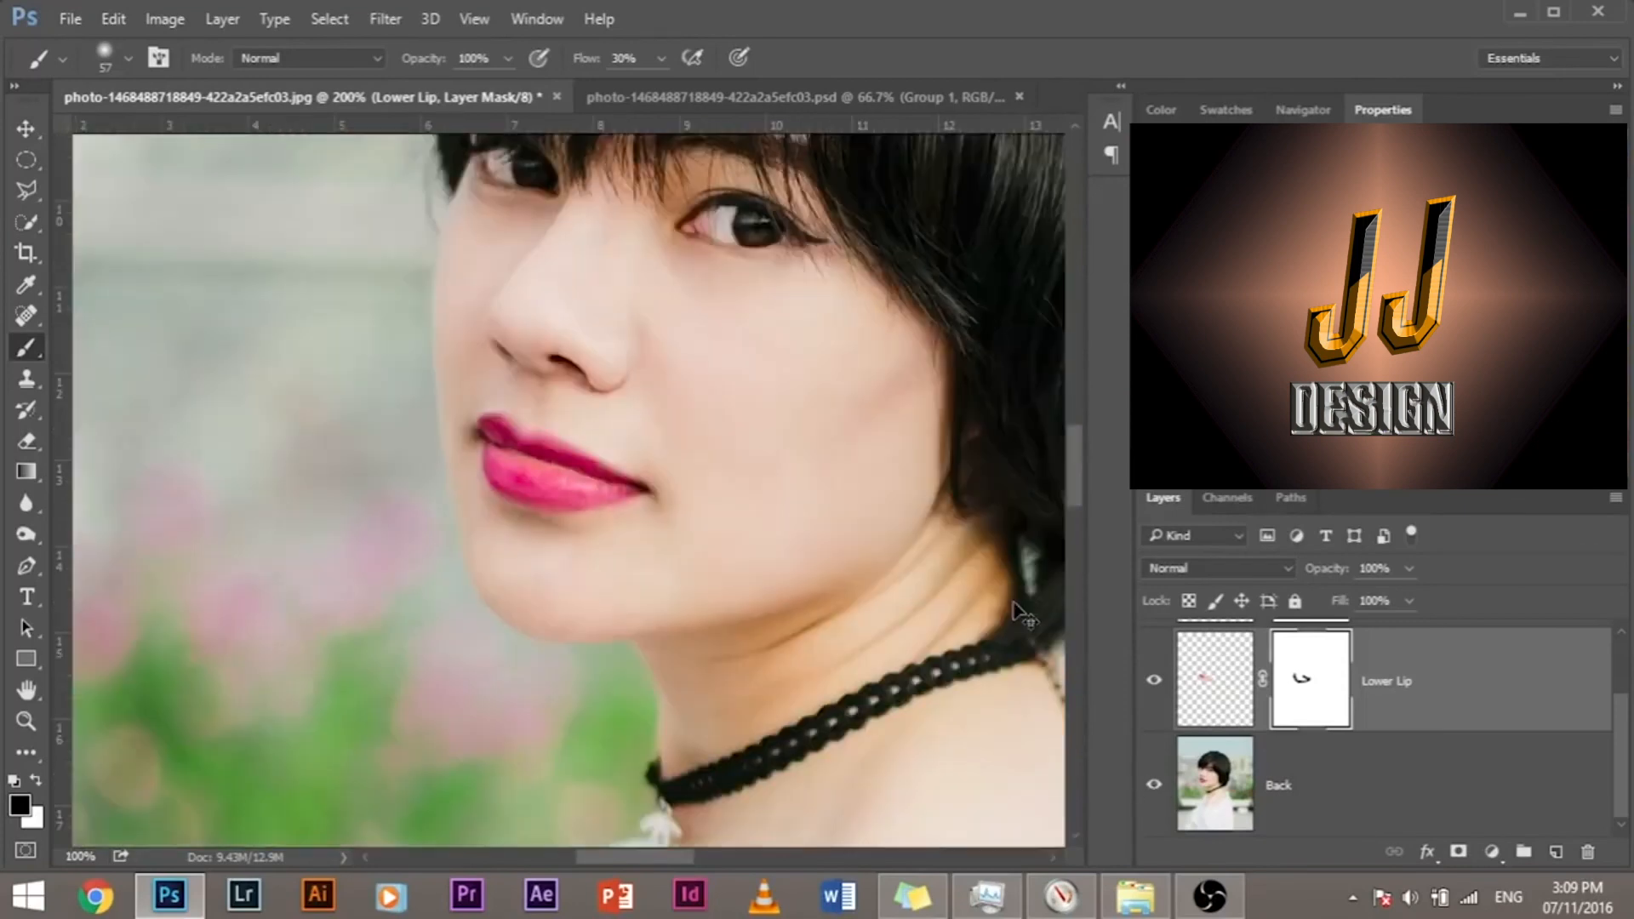
key(ctrl+plus)
key(ctrl+plus)
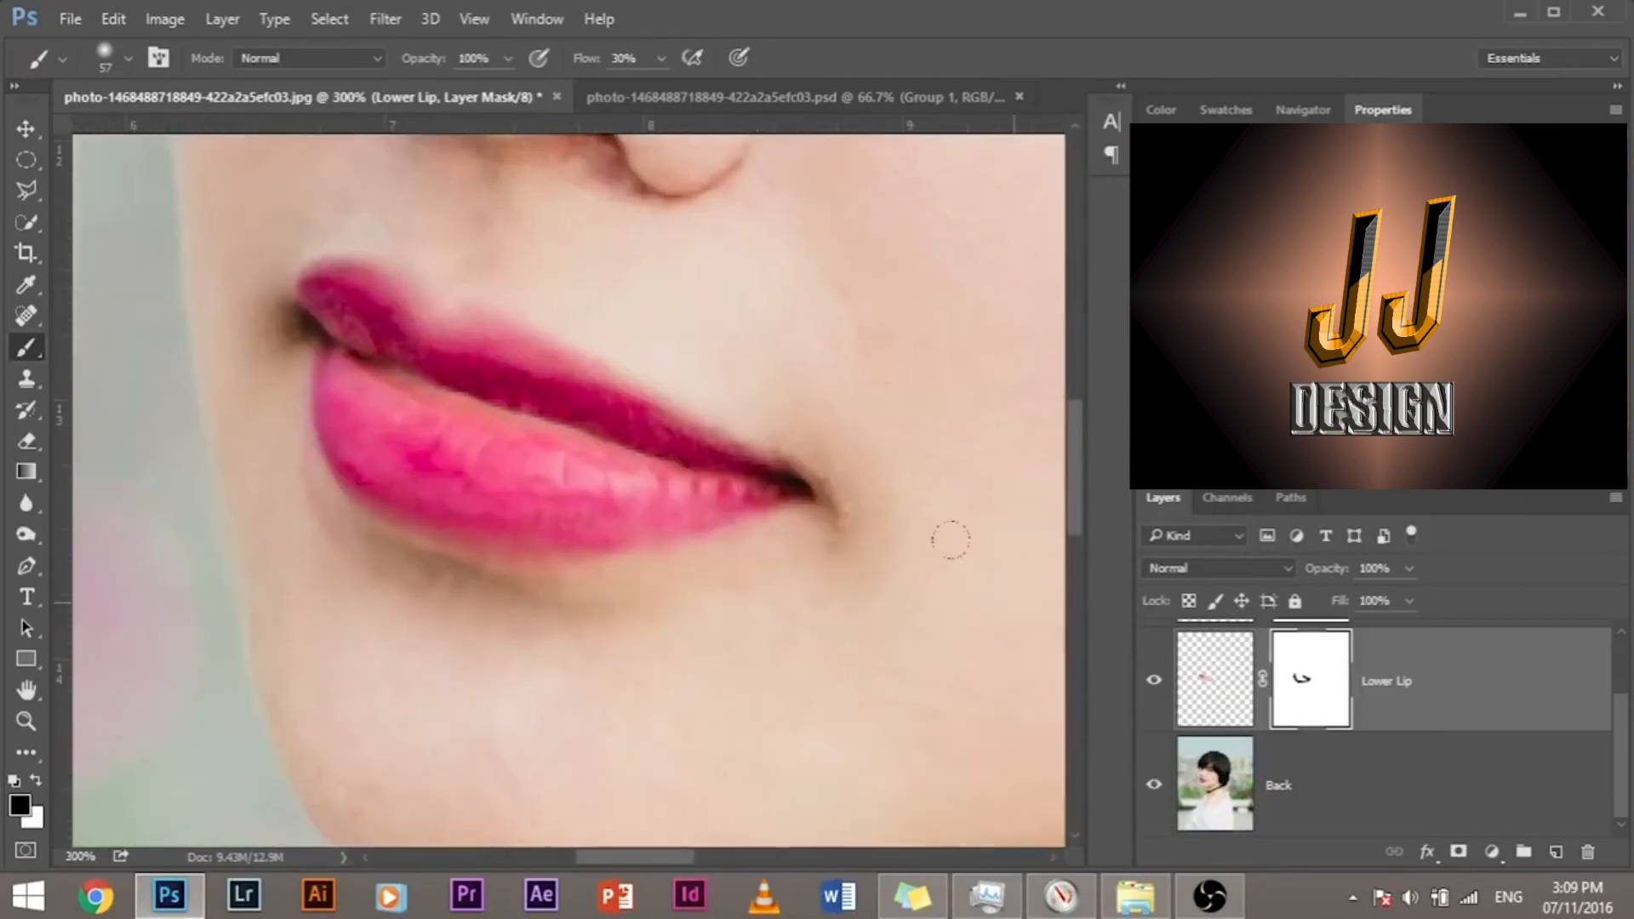
click(1153, 680)
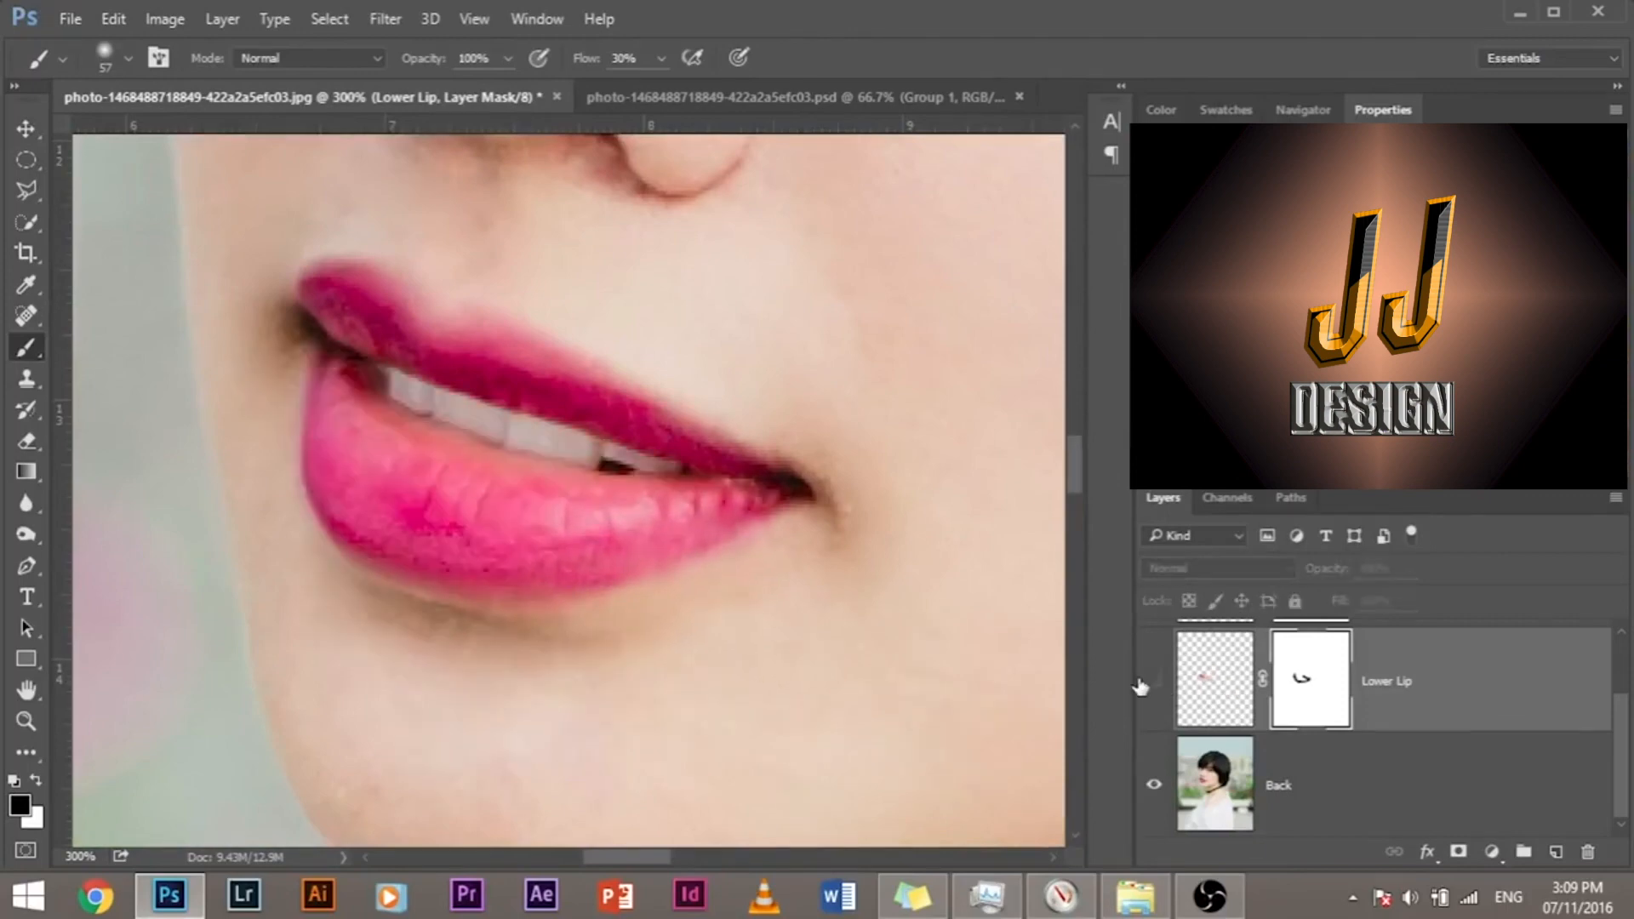
click(1145, 681)
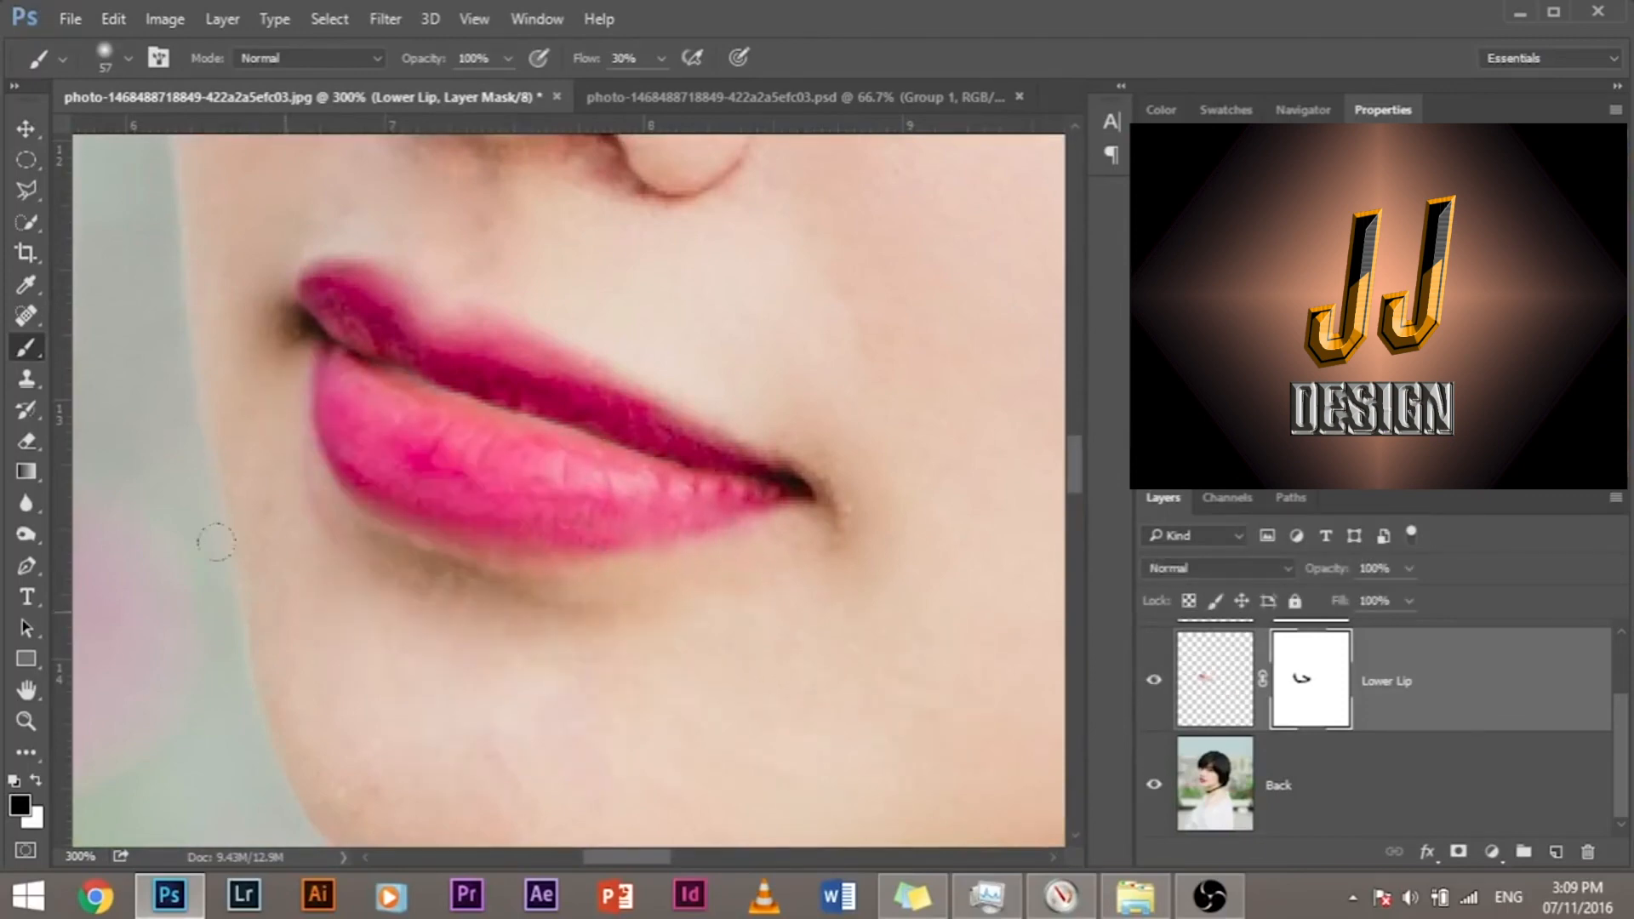
Step: Paint the Lower Lip mask white beside the lower lip's outer edge with the size 57 brush to cover the original lip's pink fringe
key(ctrl+plus)
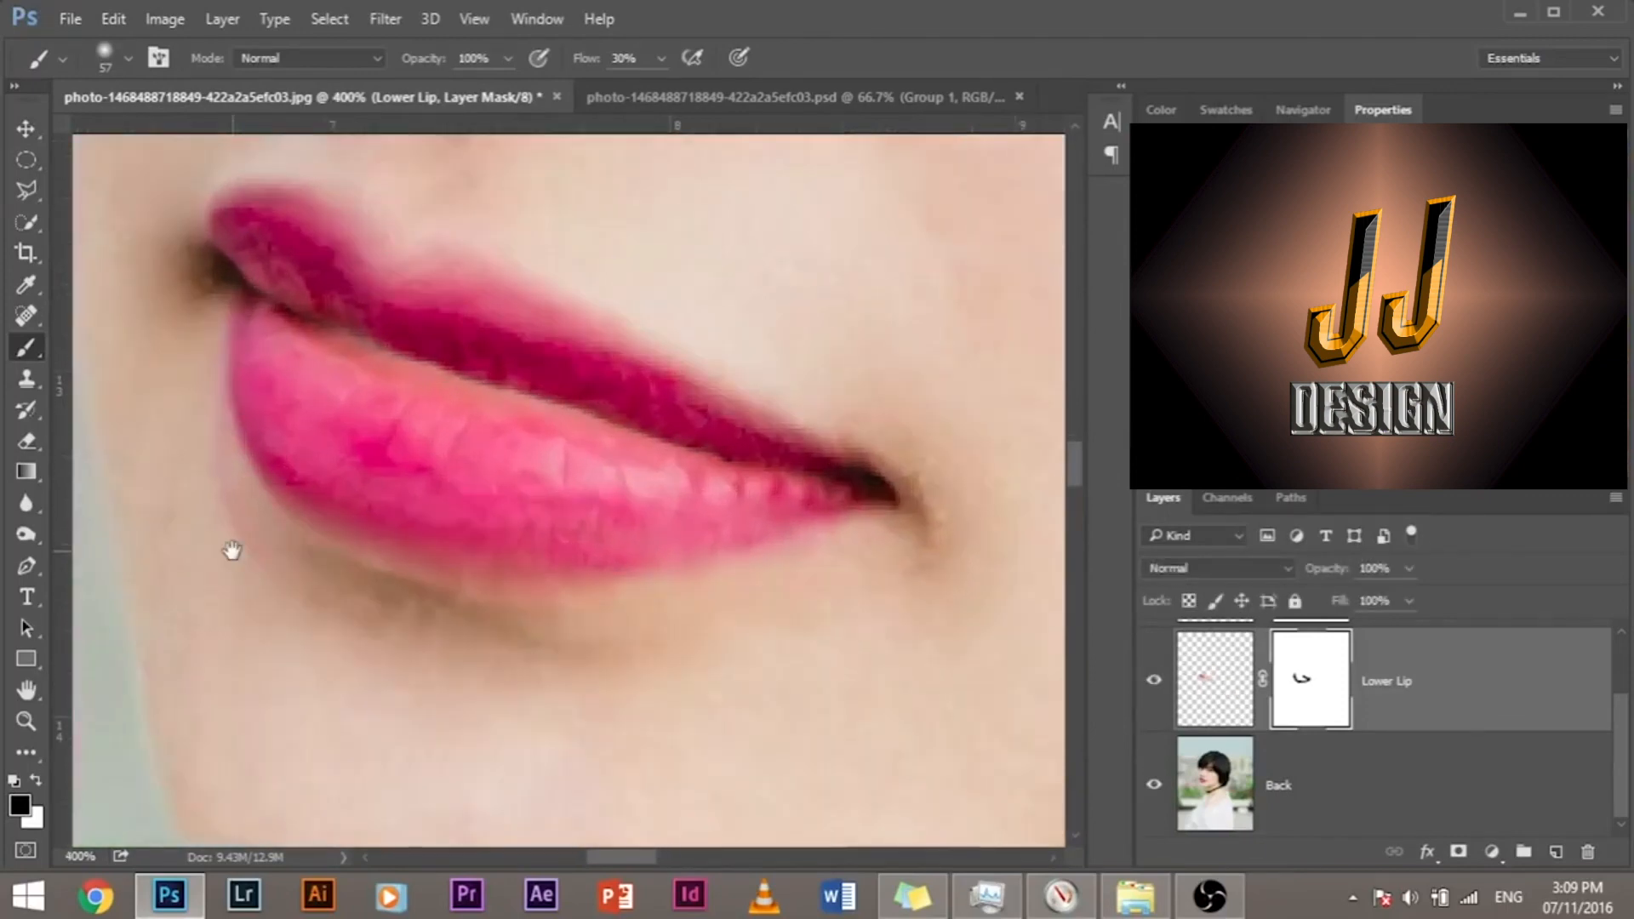
drag(262, 591, 287, 499)
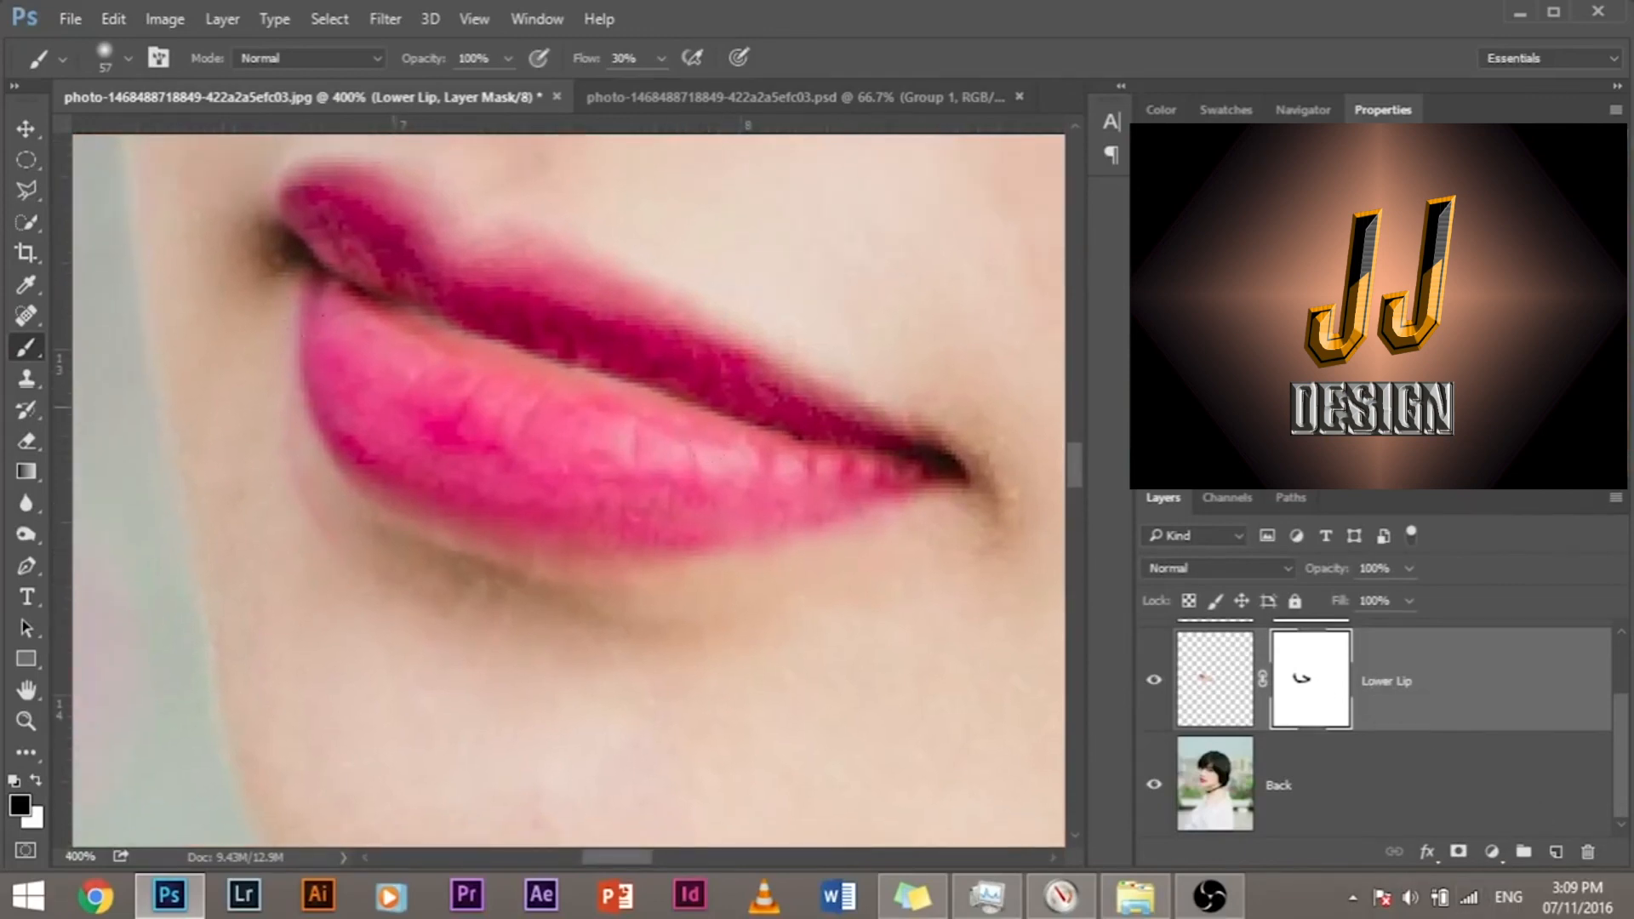
key(x)
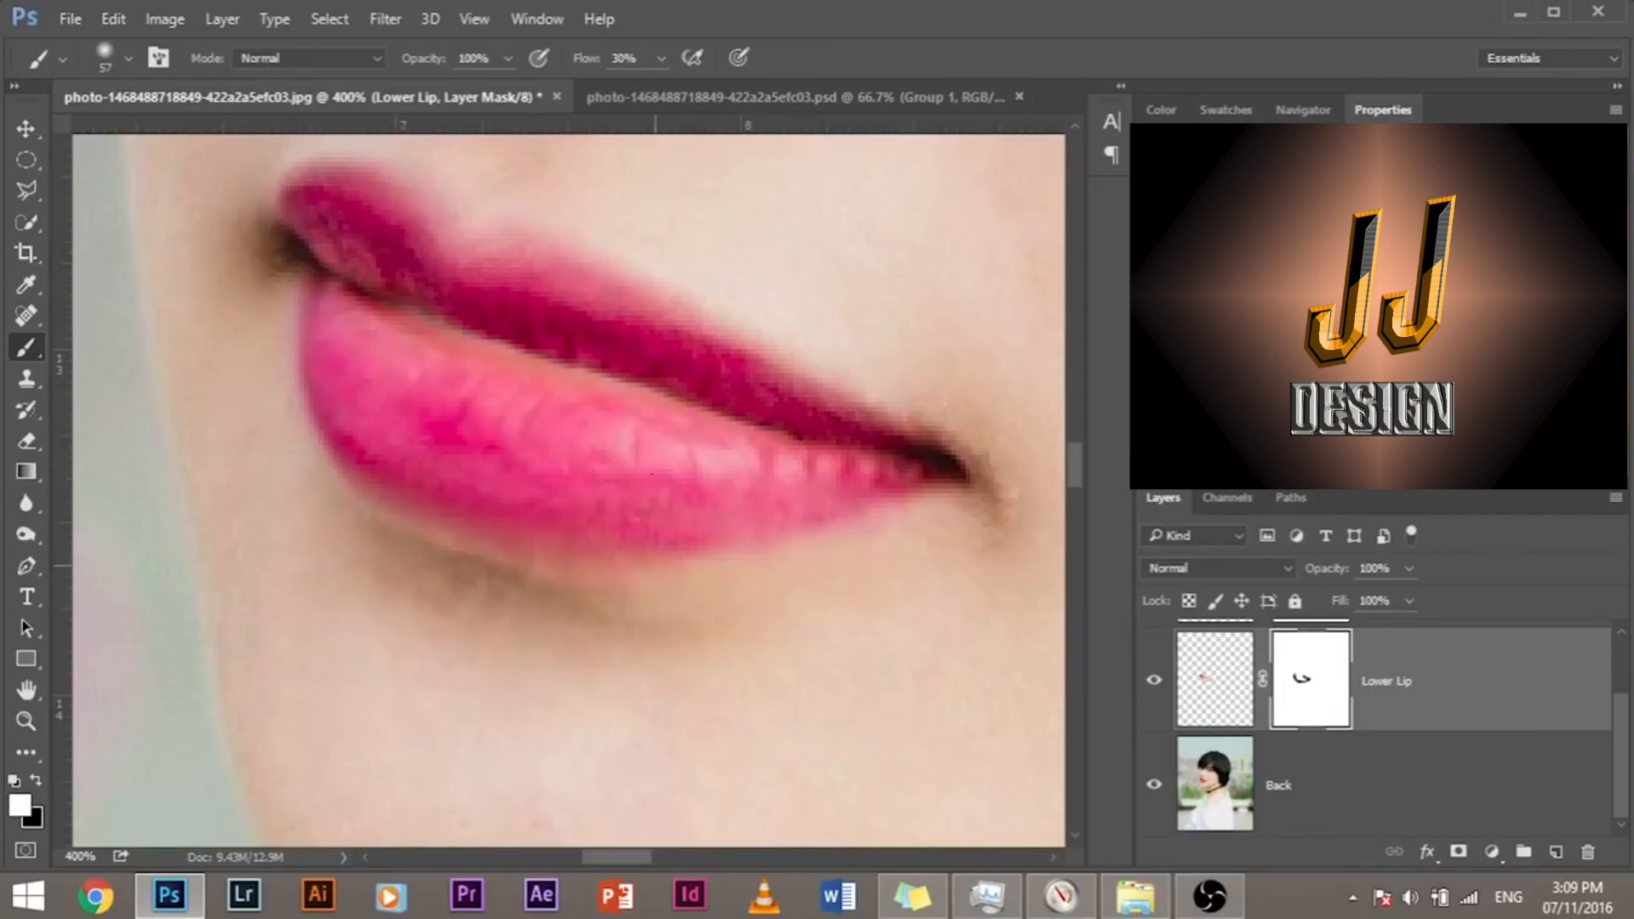
Step: Examine the blended lips against the nose, face and whole portrait
drag(398, 273, 442, 384)
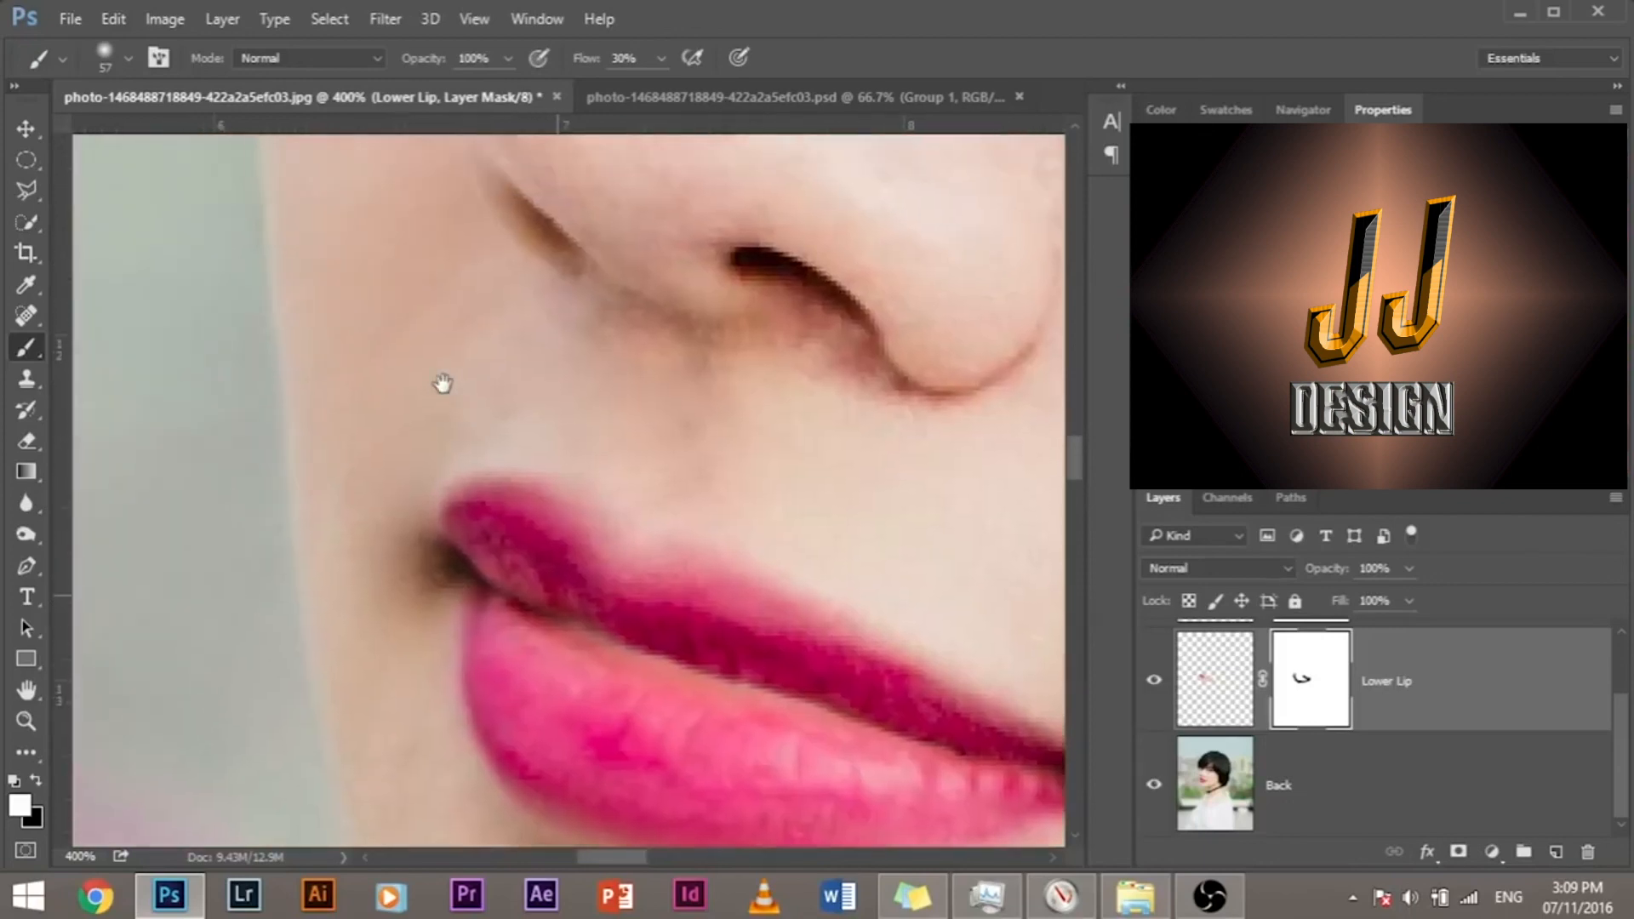
key(ctrl+minus)
key(ctrl+minus)
key(ctrl+minus)
key(ctrl+minus)
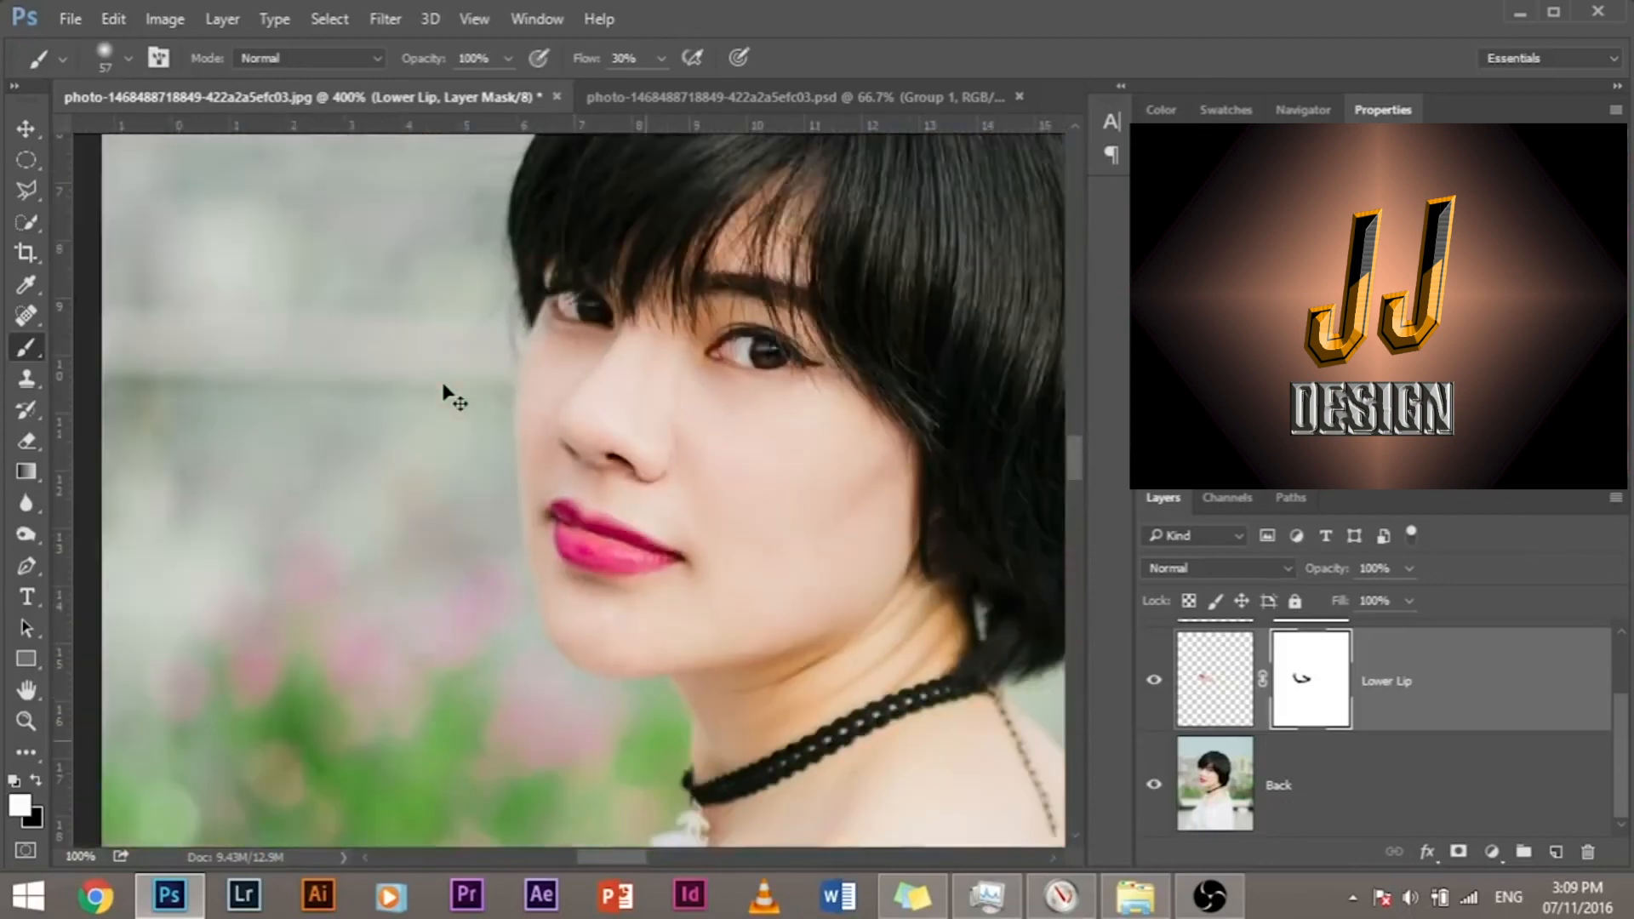
key(ctrl+minus)
key(ctrl+minus)
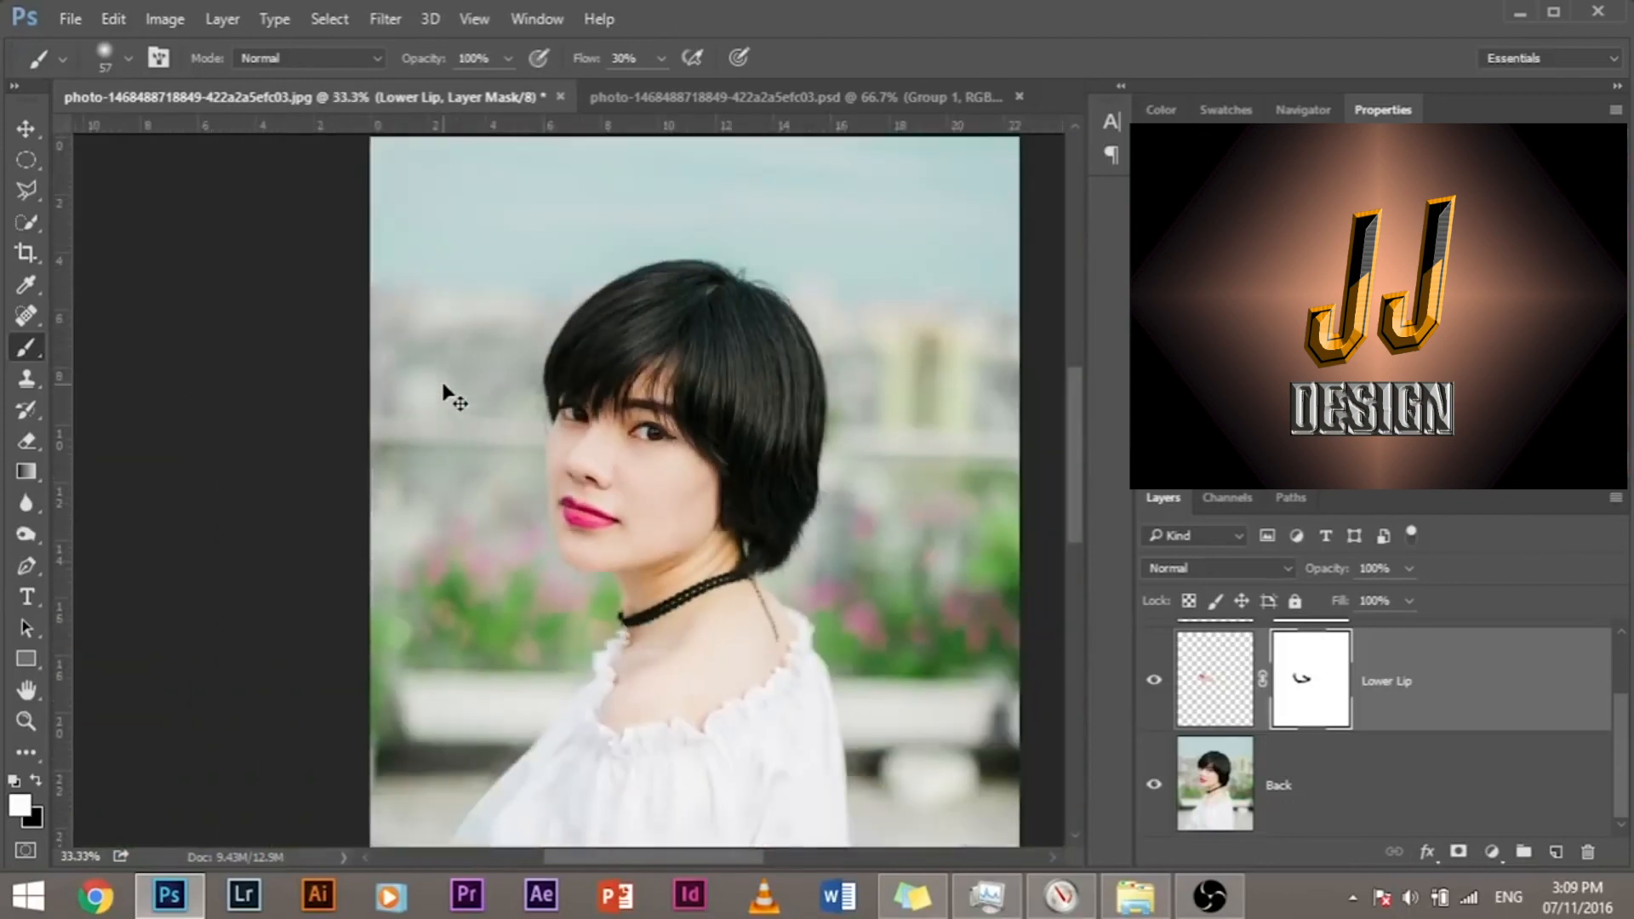
Step: Select the Upper Lip and Lower Lip layers together and put them in one layer group above the Back layer
scroll(1238, 699, up, 2)
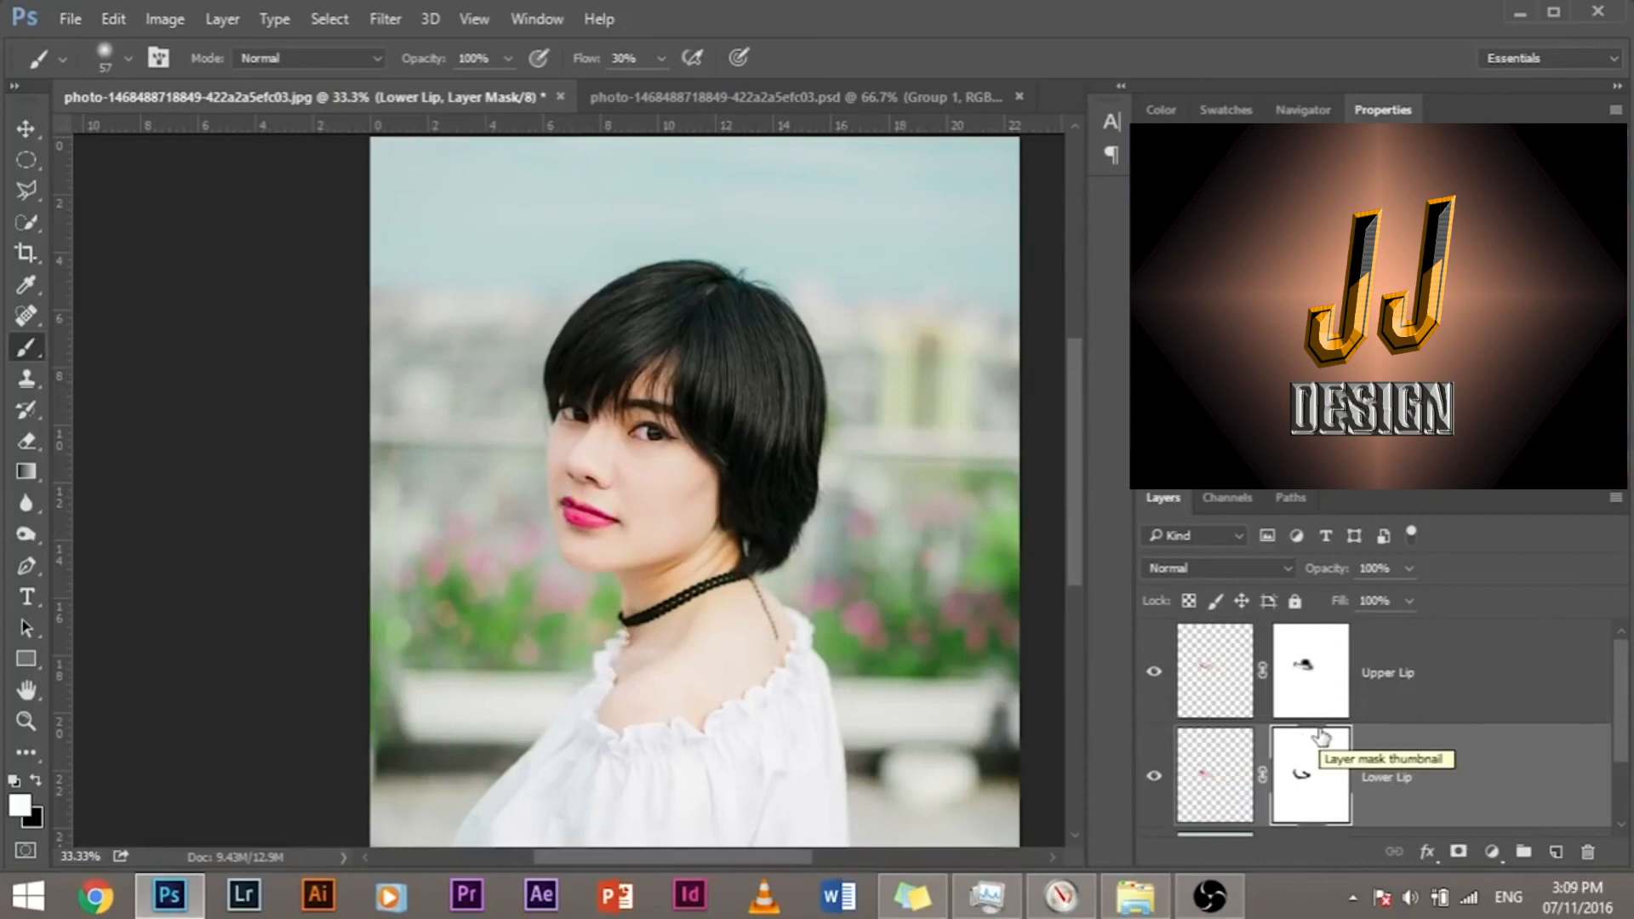
scroll(1353, 719, down, 1)
scroll(1372, 734, up, 1)
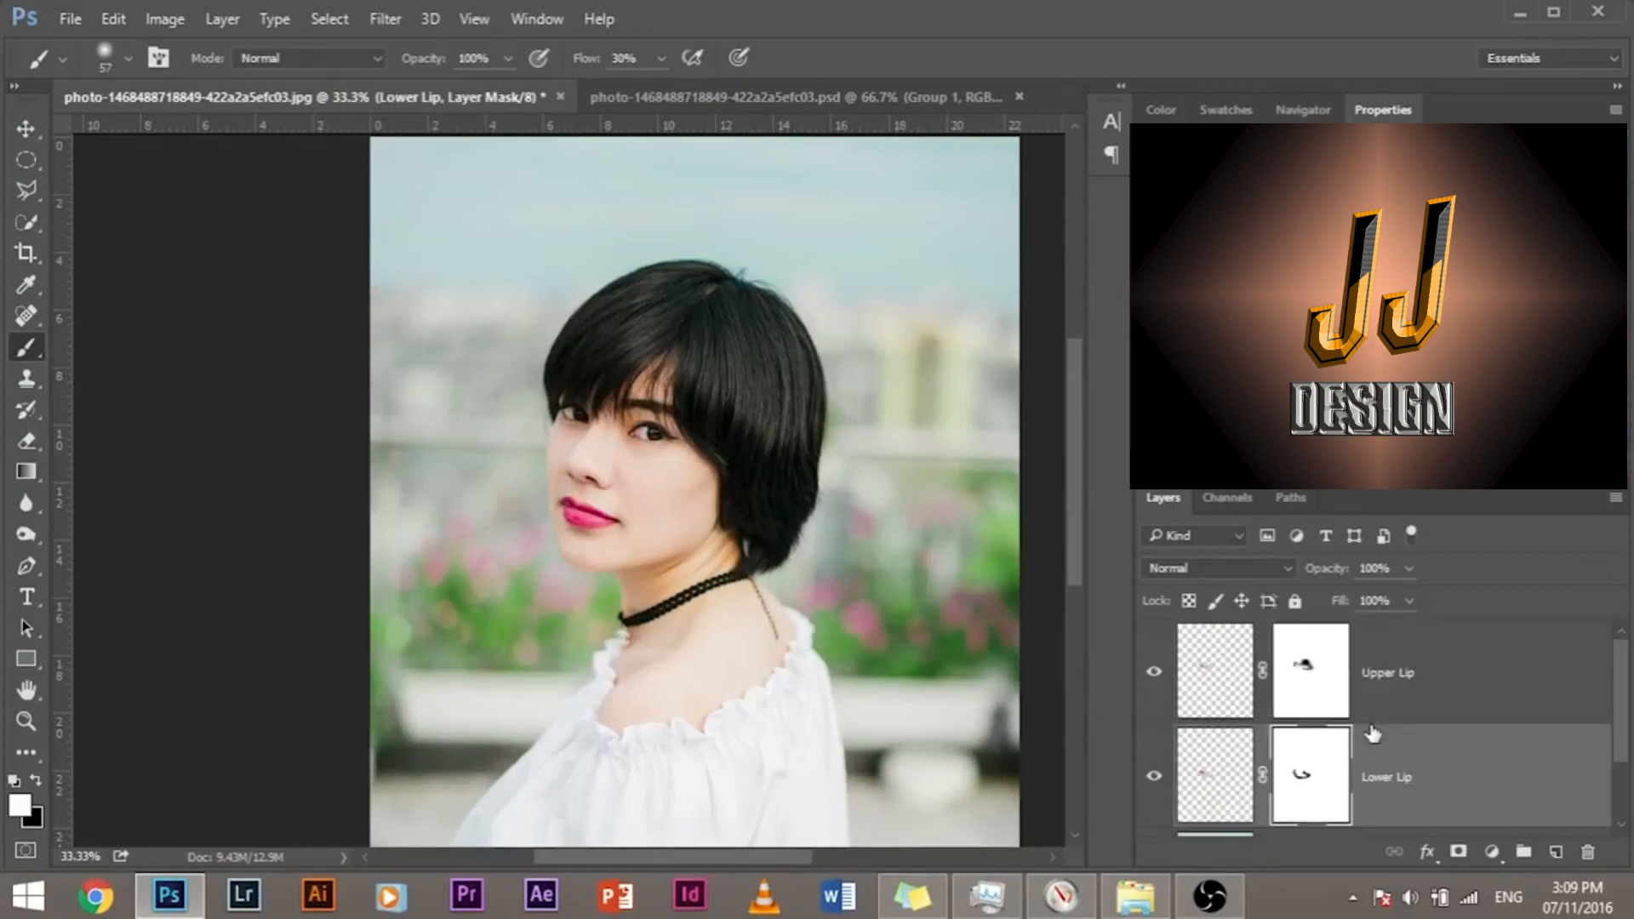
click(1422, 706)
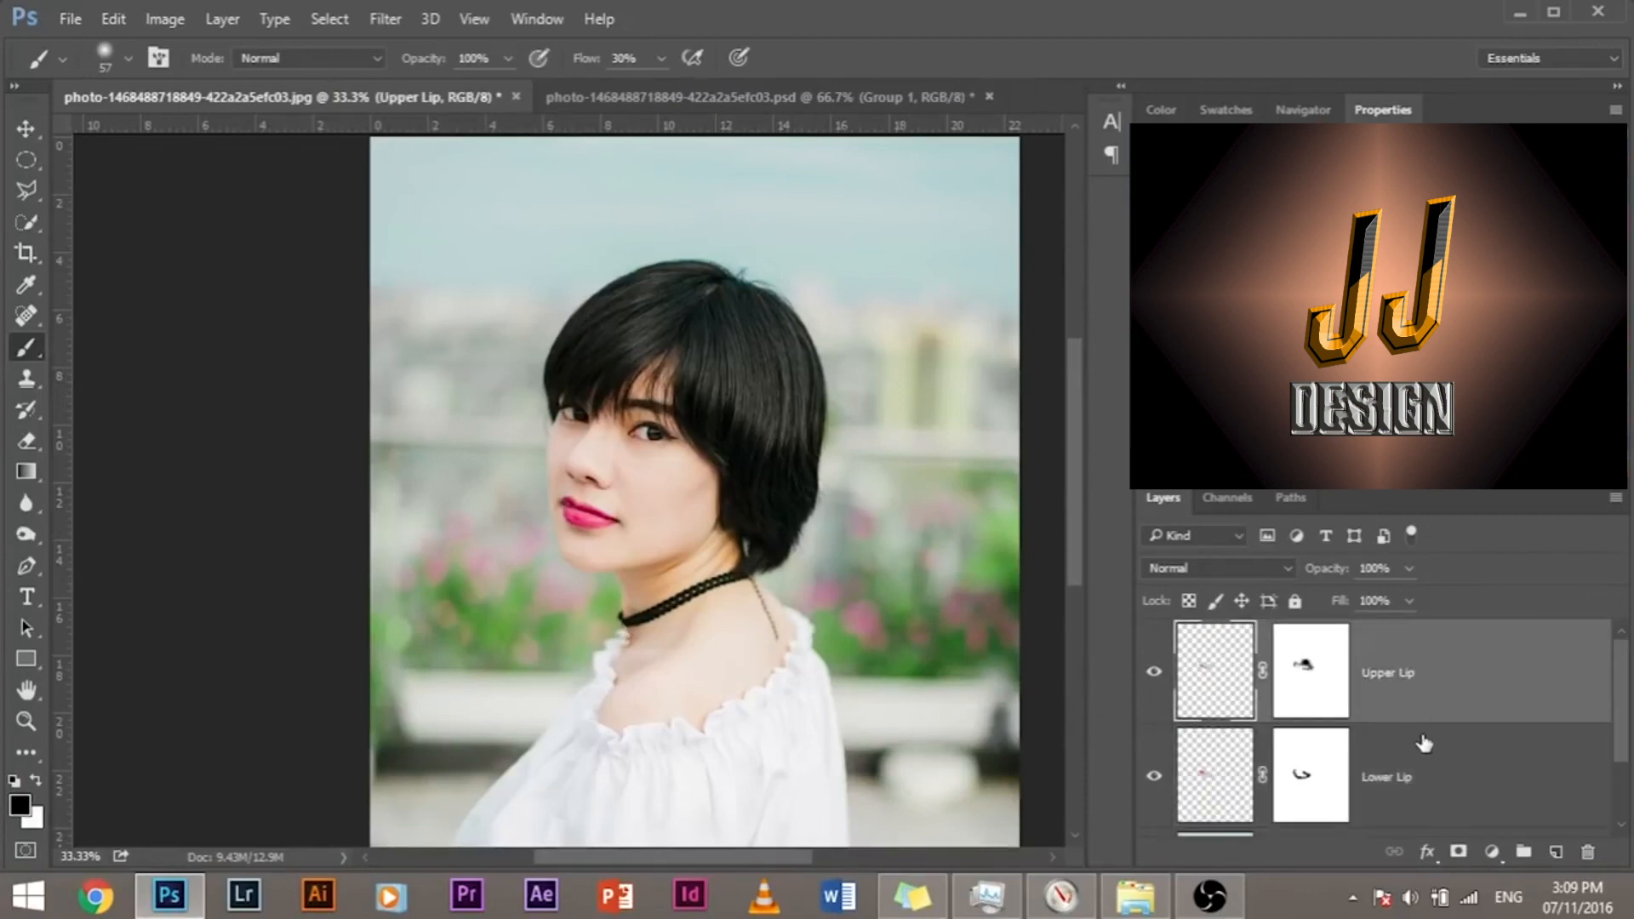
shift+click(1426, 748)
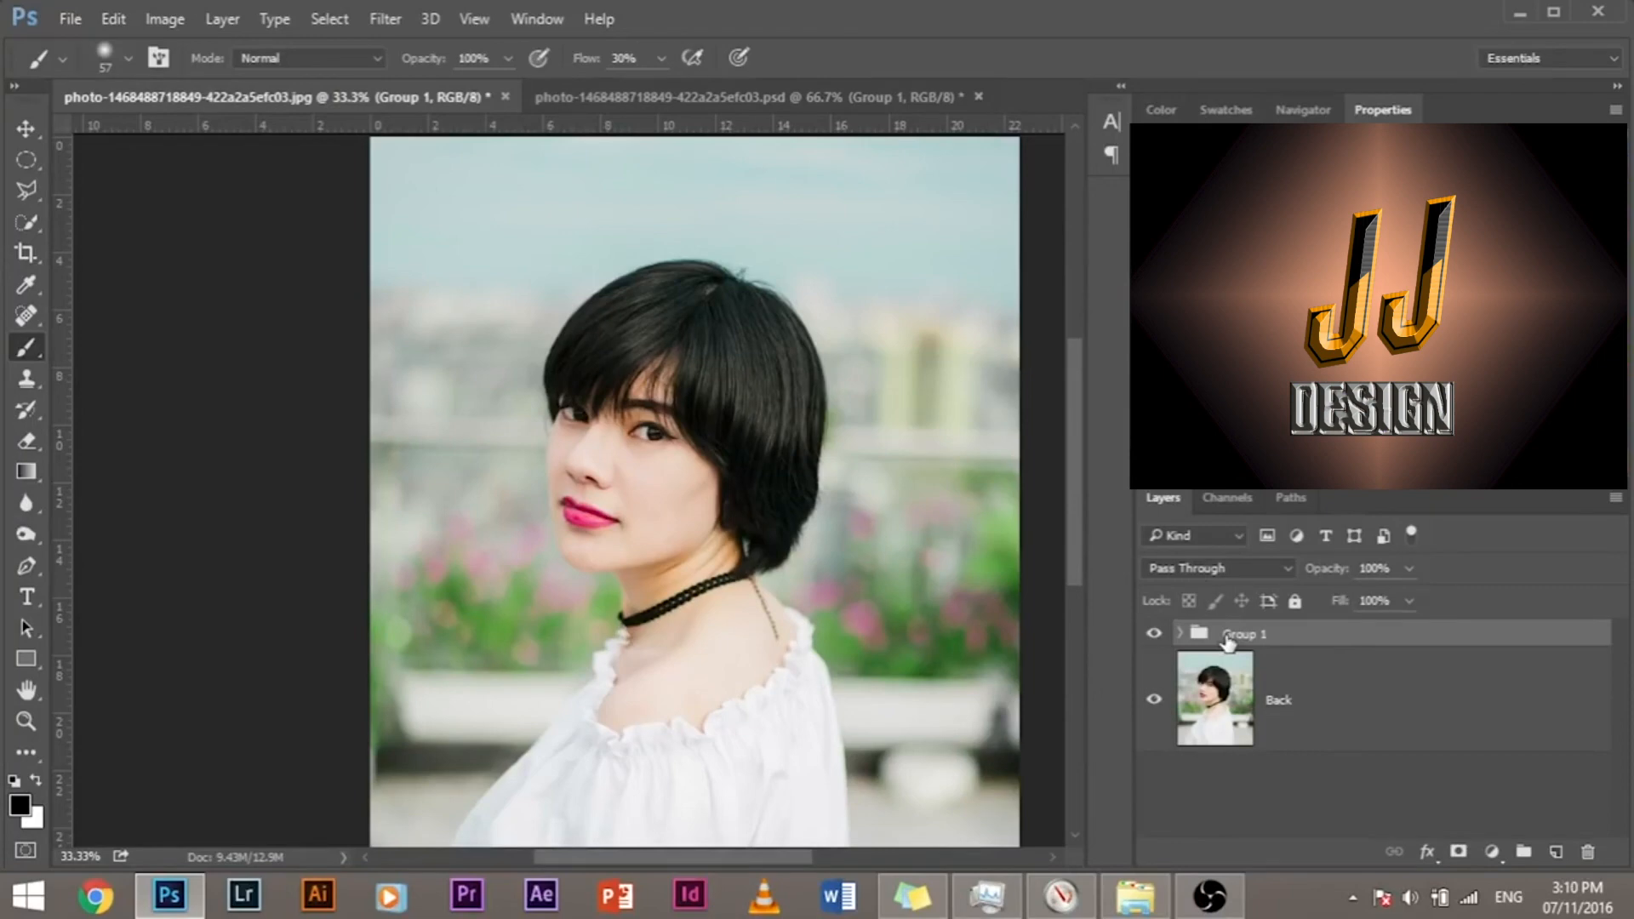
Step: Hide and show the lip layer group to compare the mouth before and after, and inspect the closed lips close up
click(1153, 634)
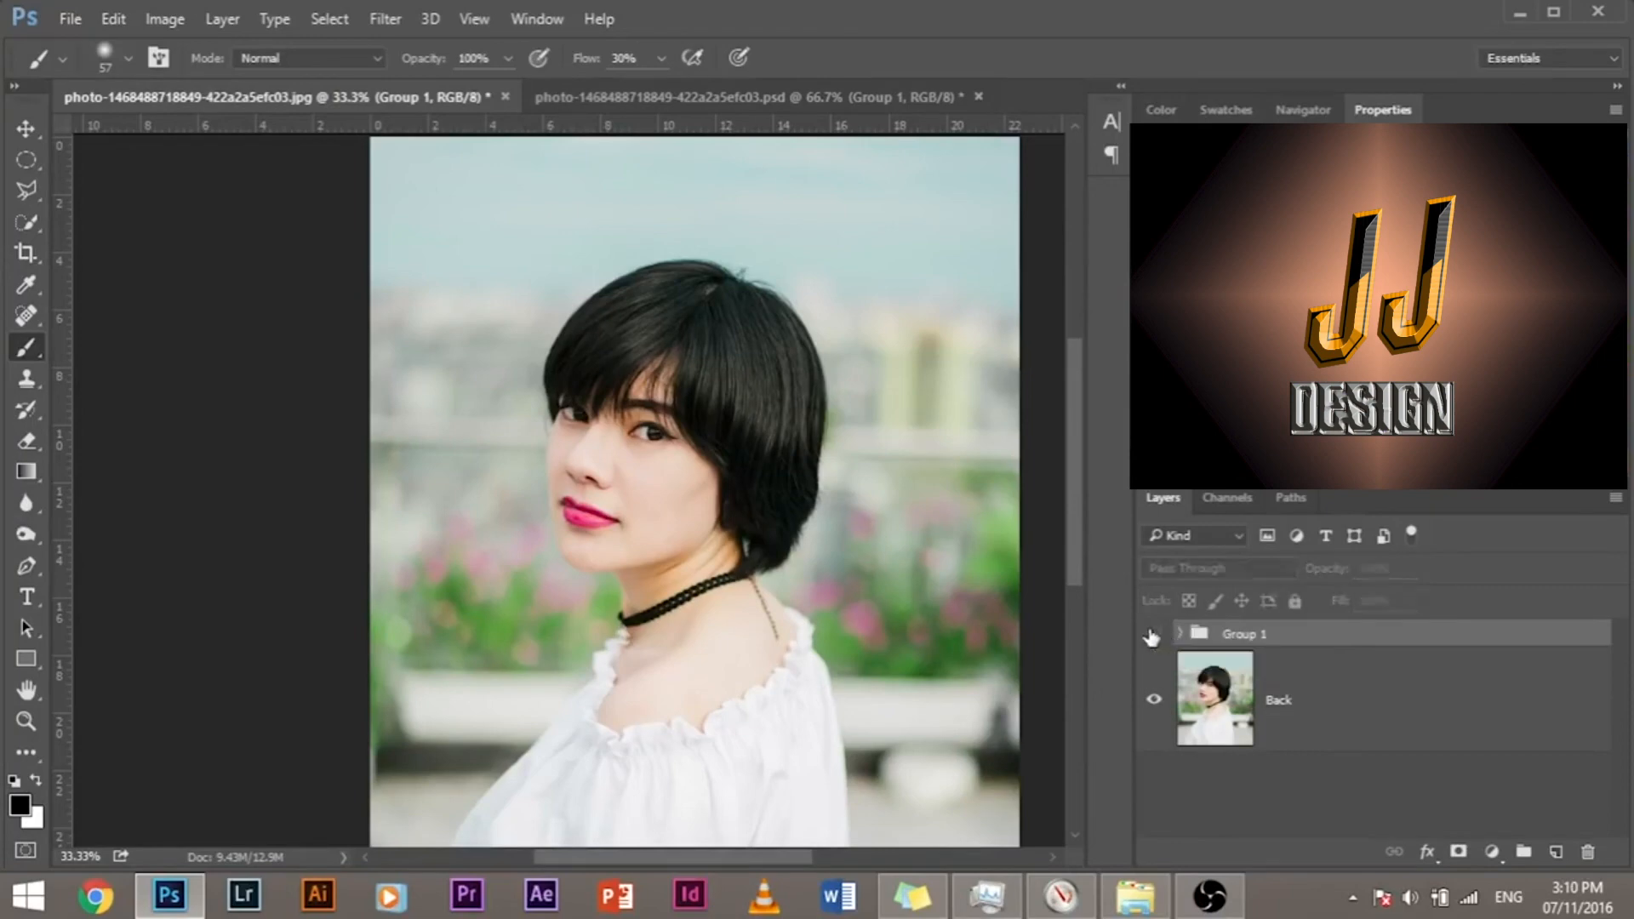
click(1153, 634)
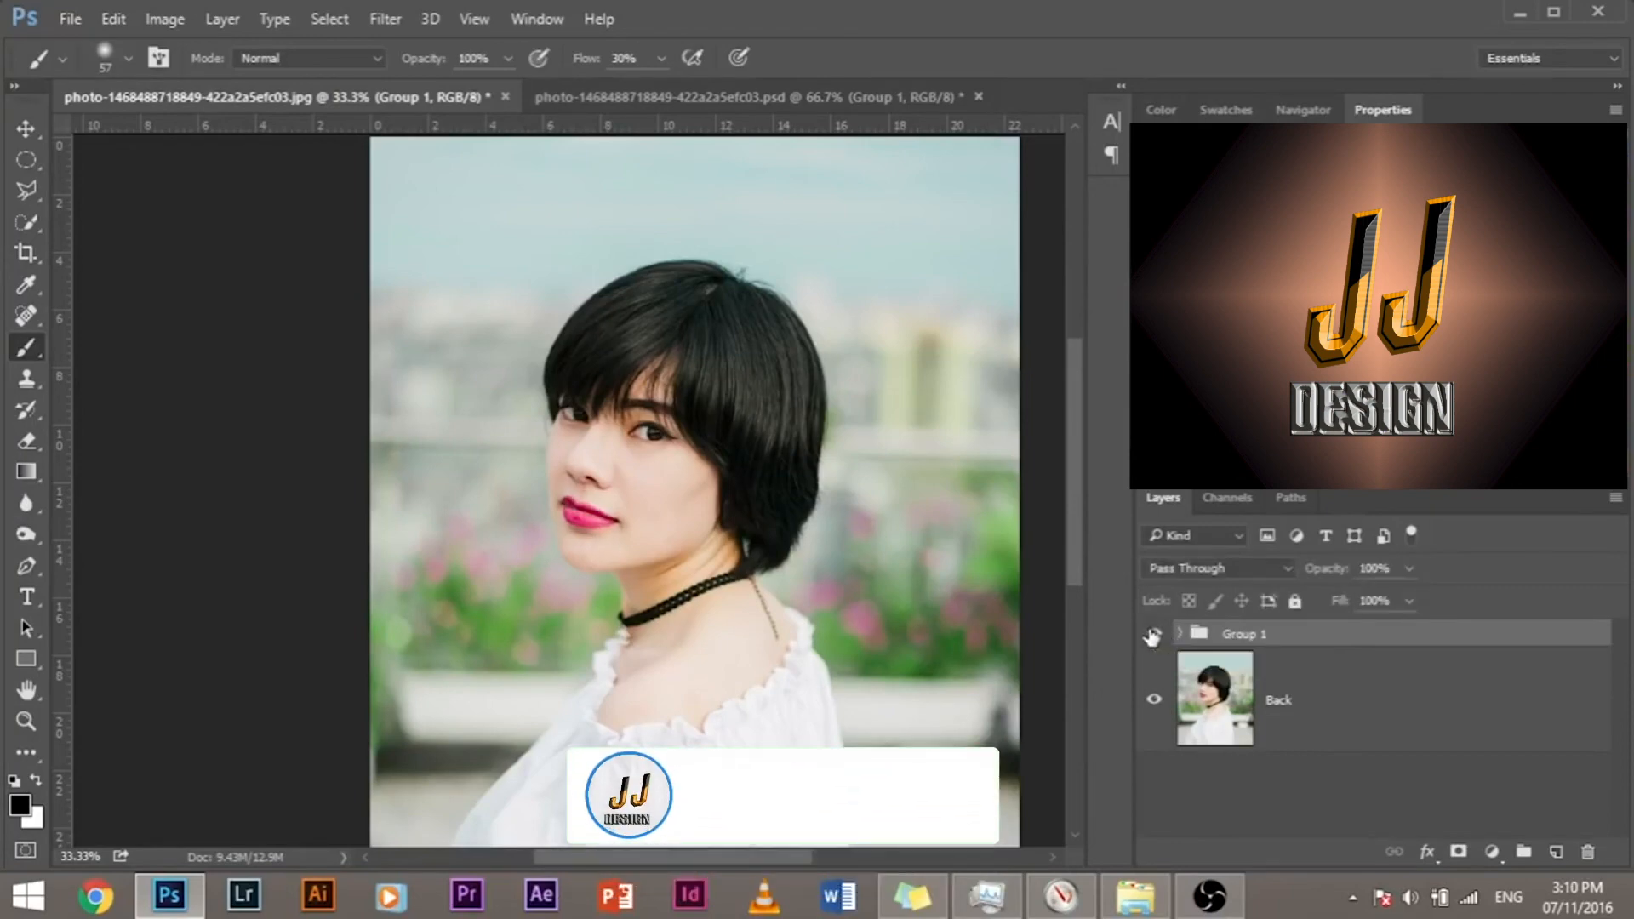
key(ctrl+plus)
key(ctrl+plus)
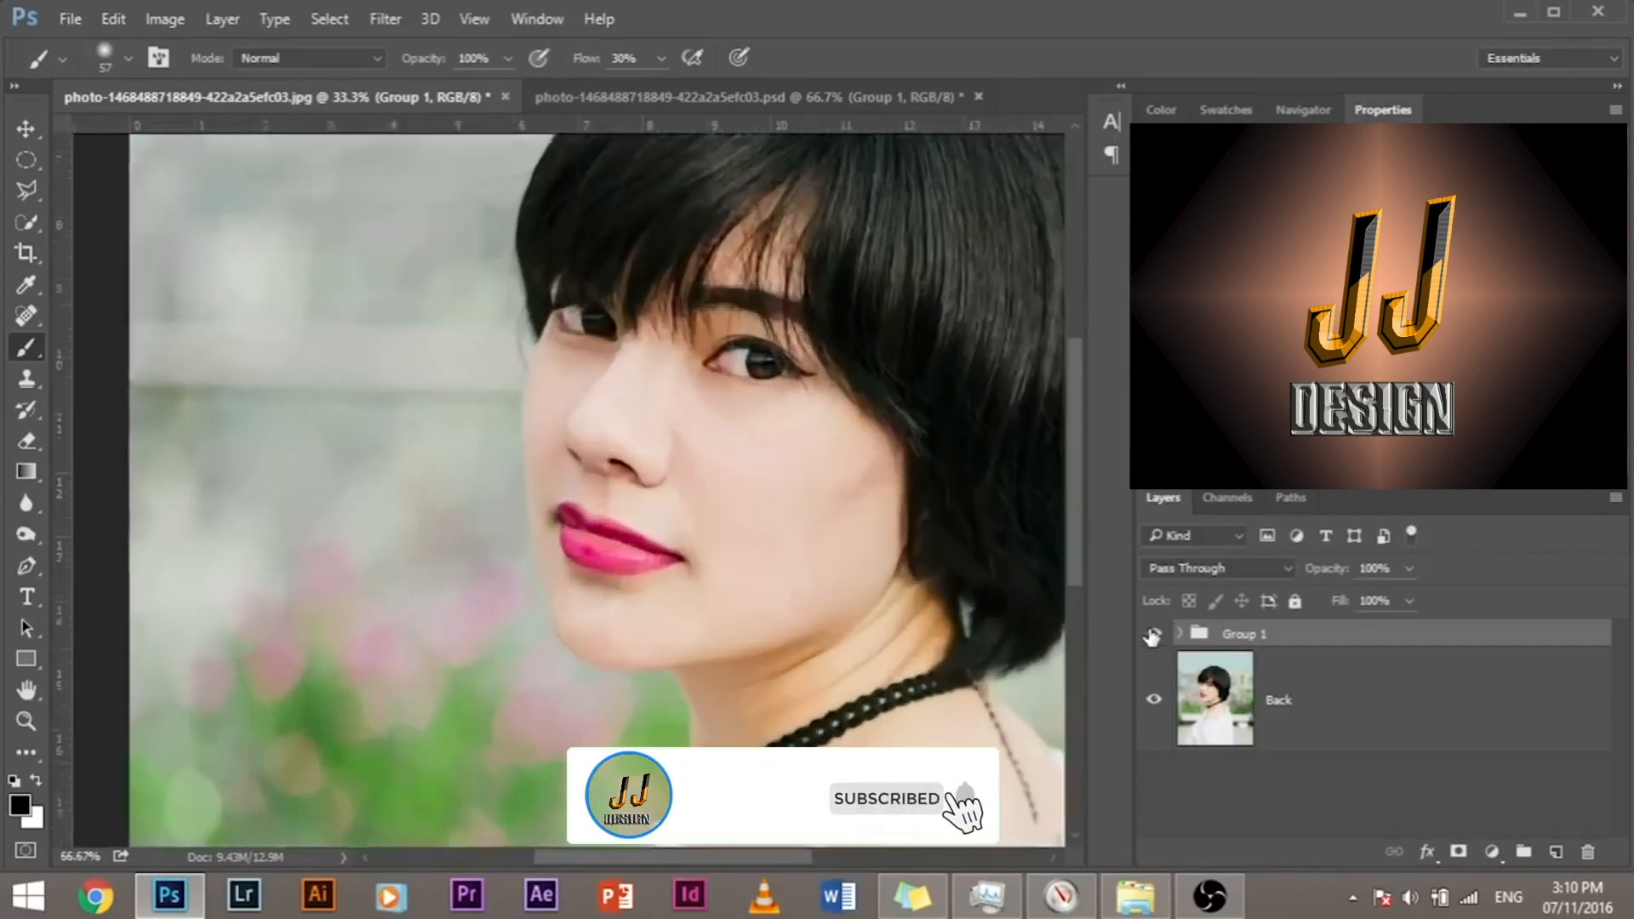
key(ctrl+plus)
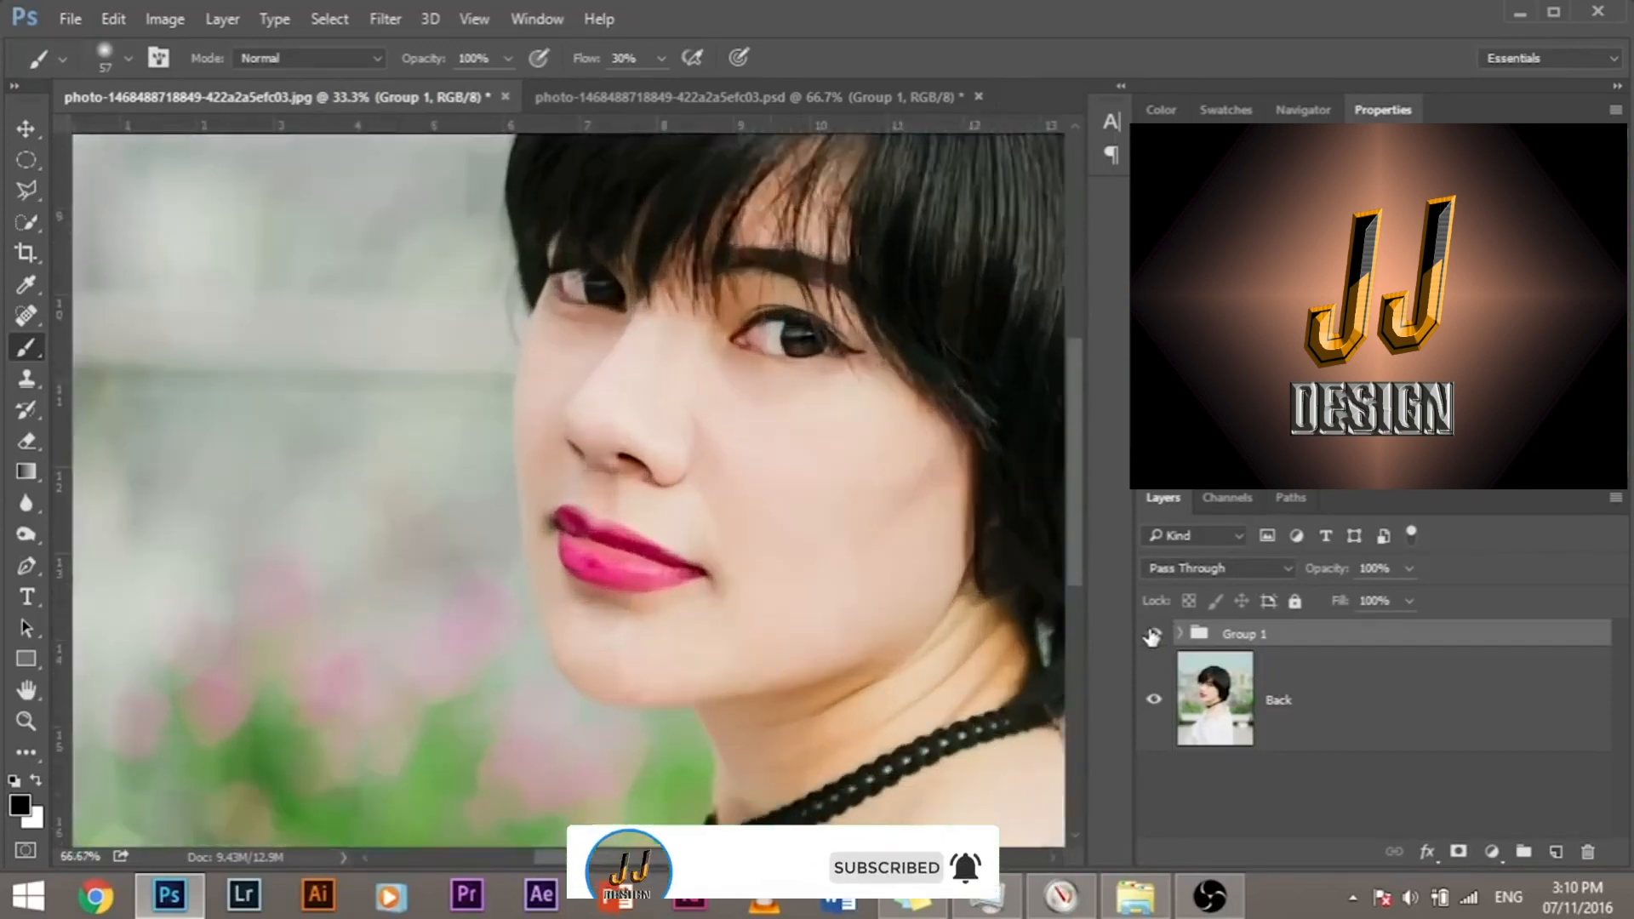